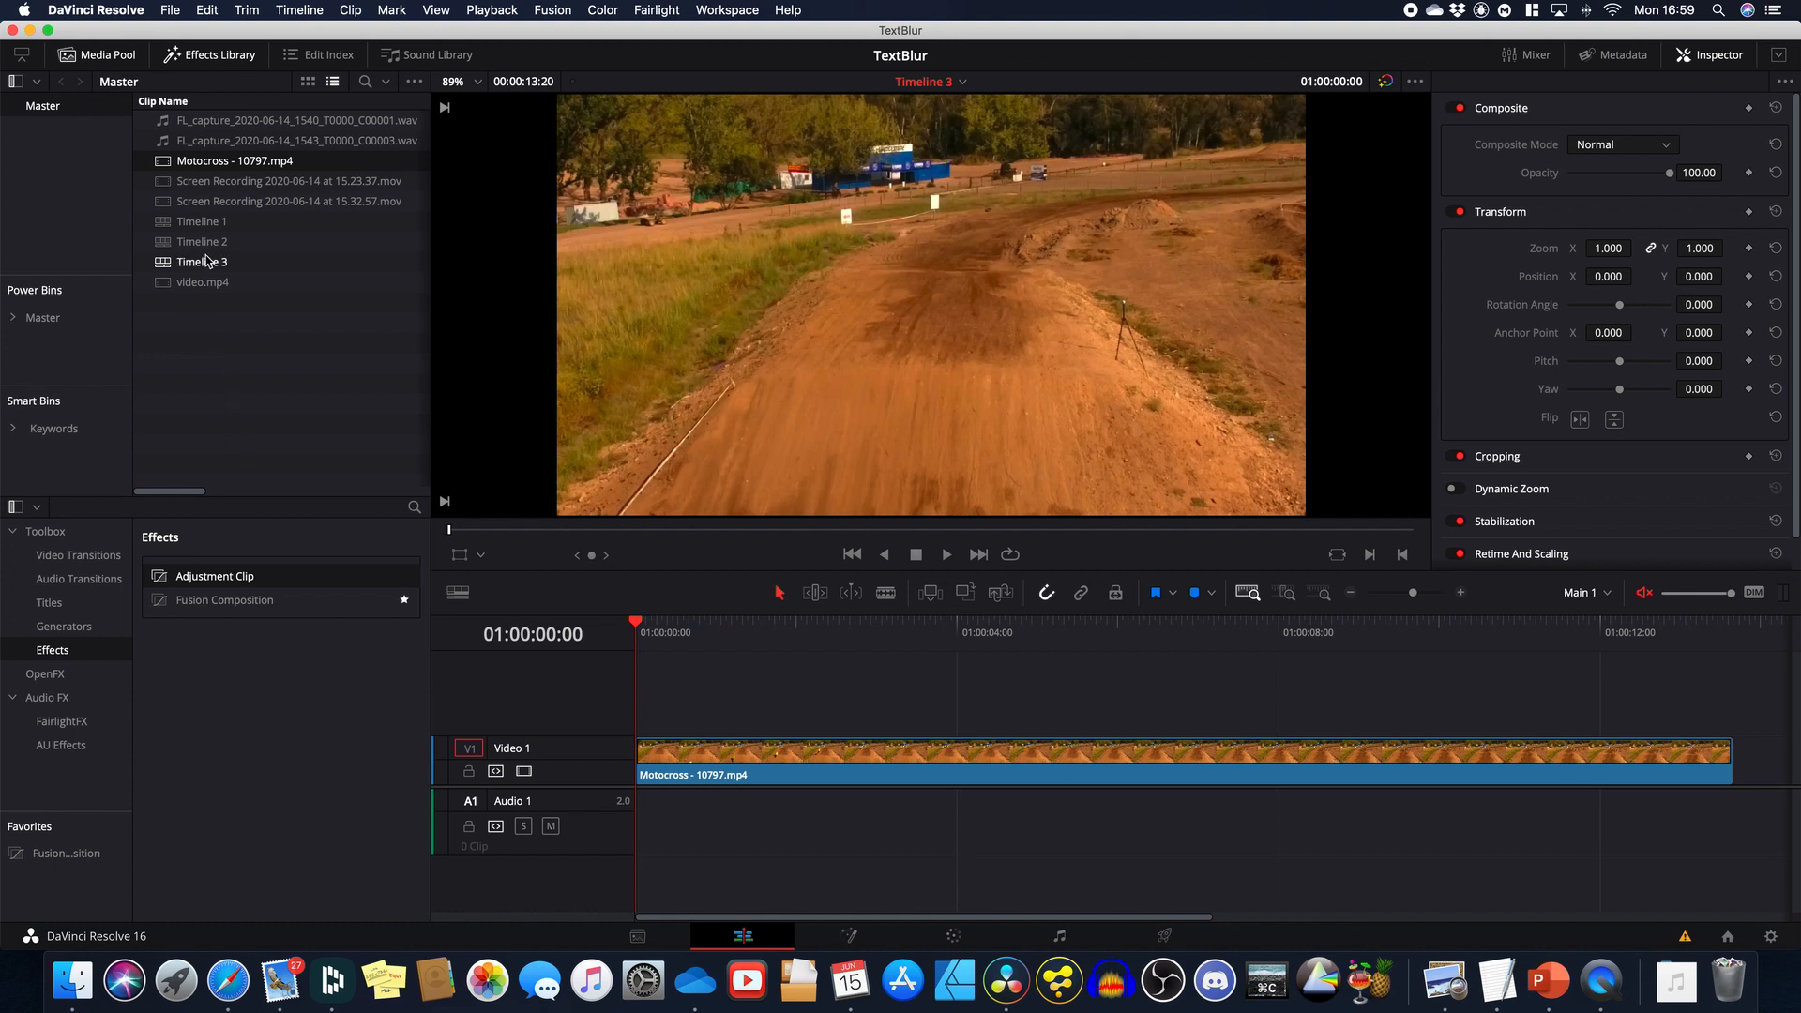
Step: Preview the finished blurred caption box in Timeline 1, then return to Timeline 3
{"action": "left_click", "coordinate": [204, 224]}
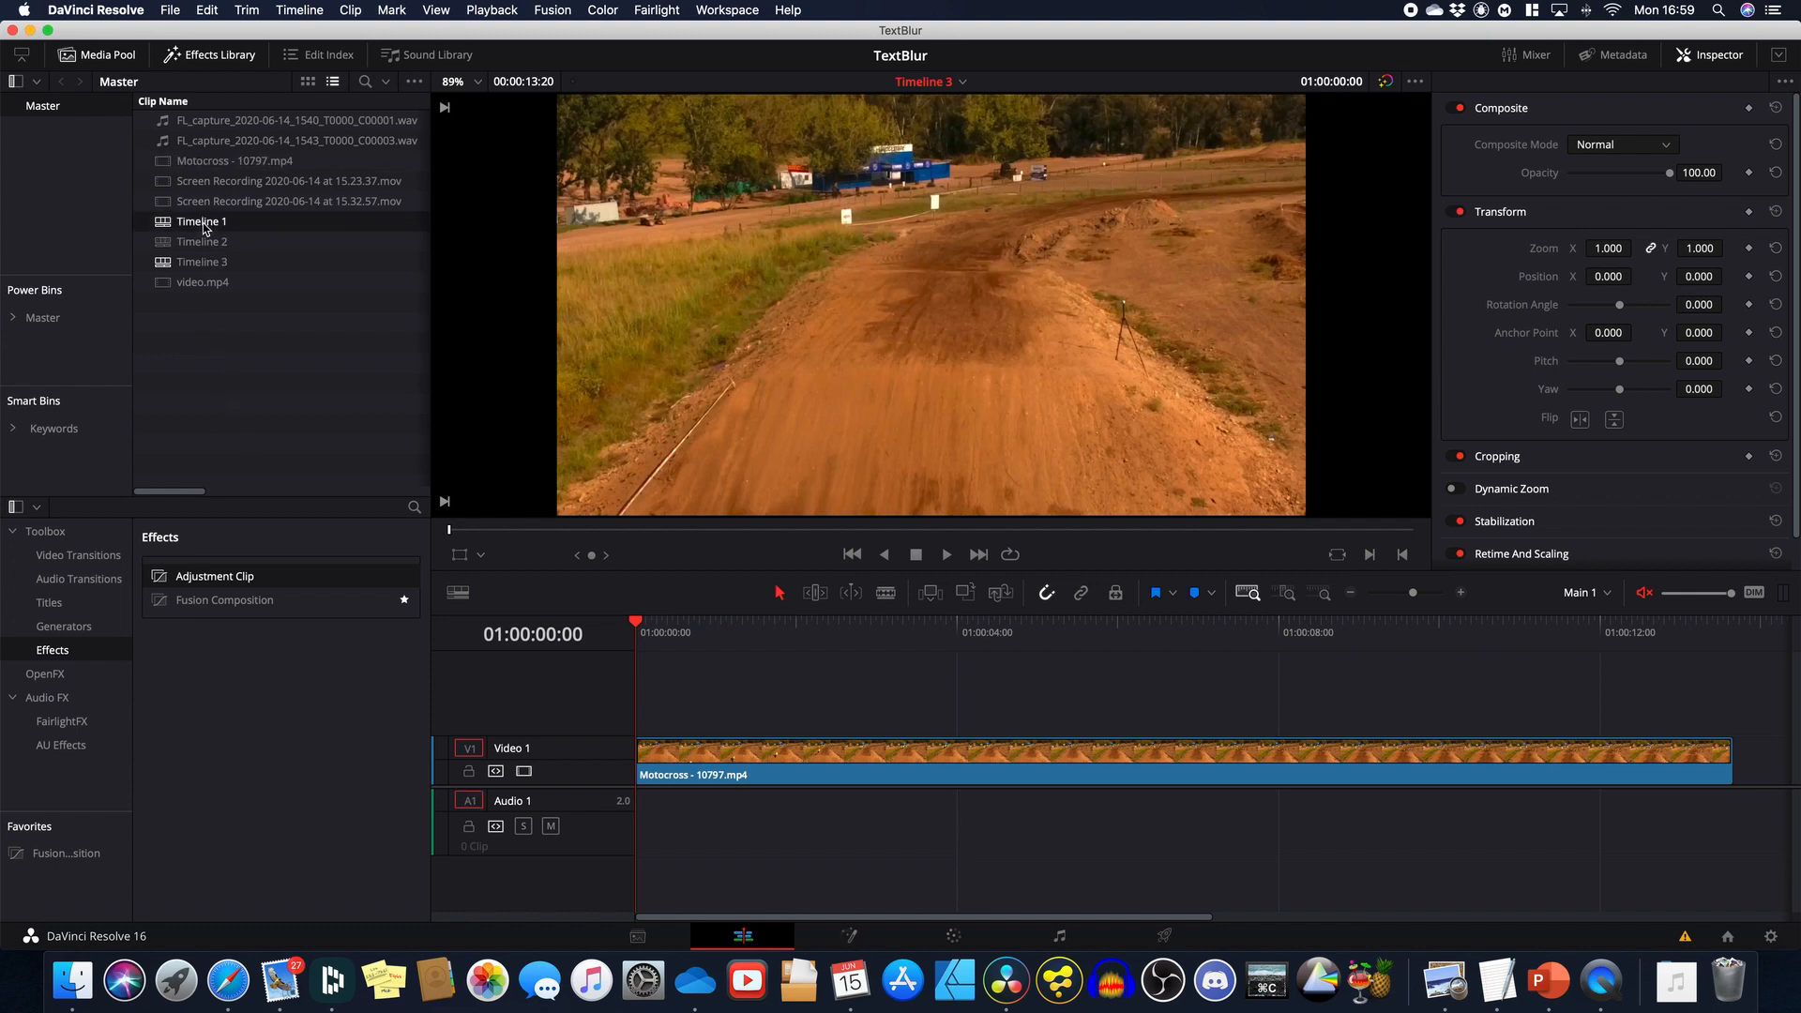
{"action": "double_click", "coordinate": [204, 226]}
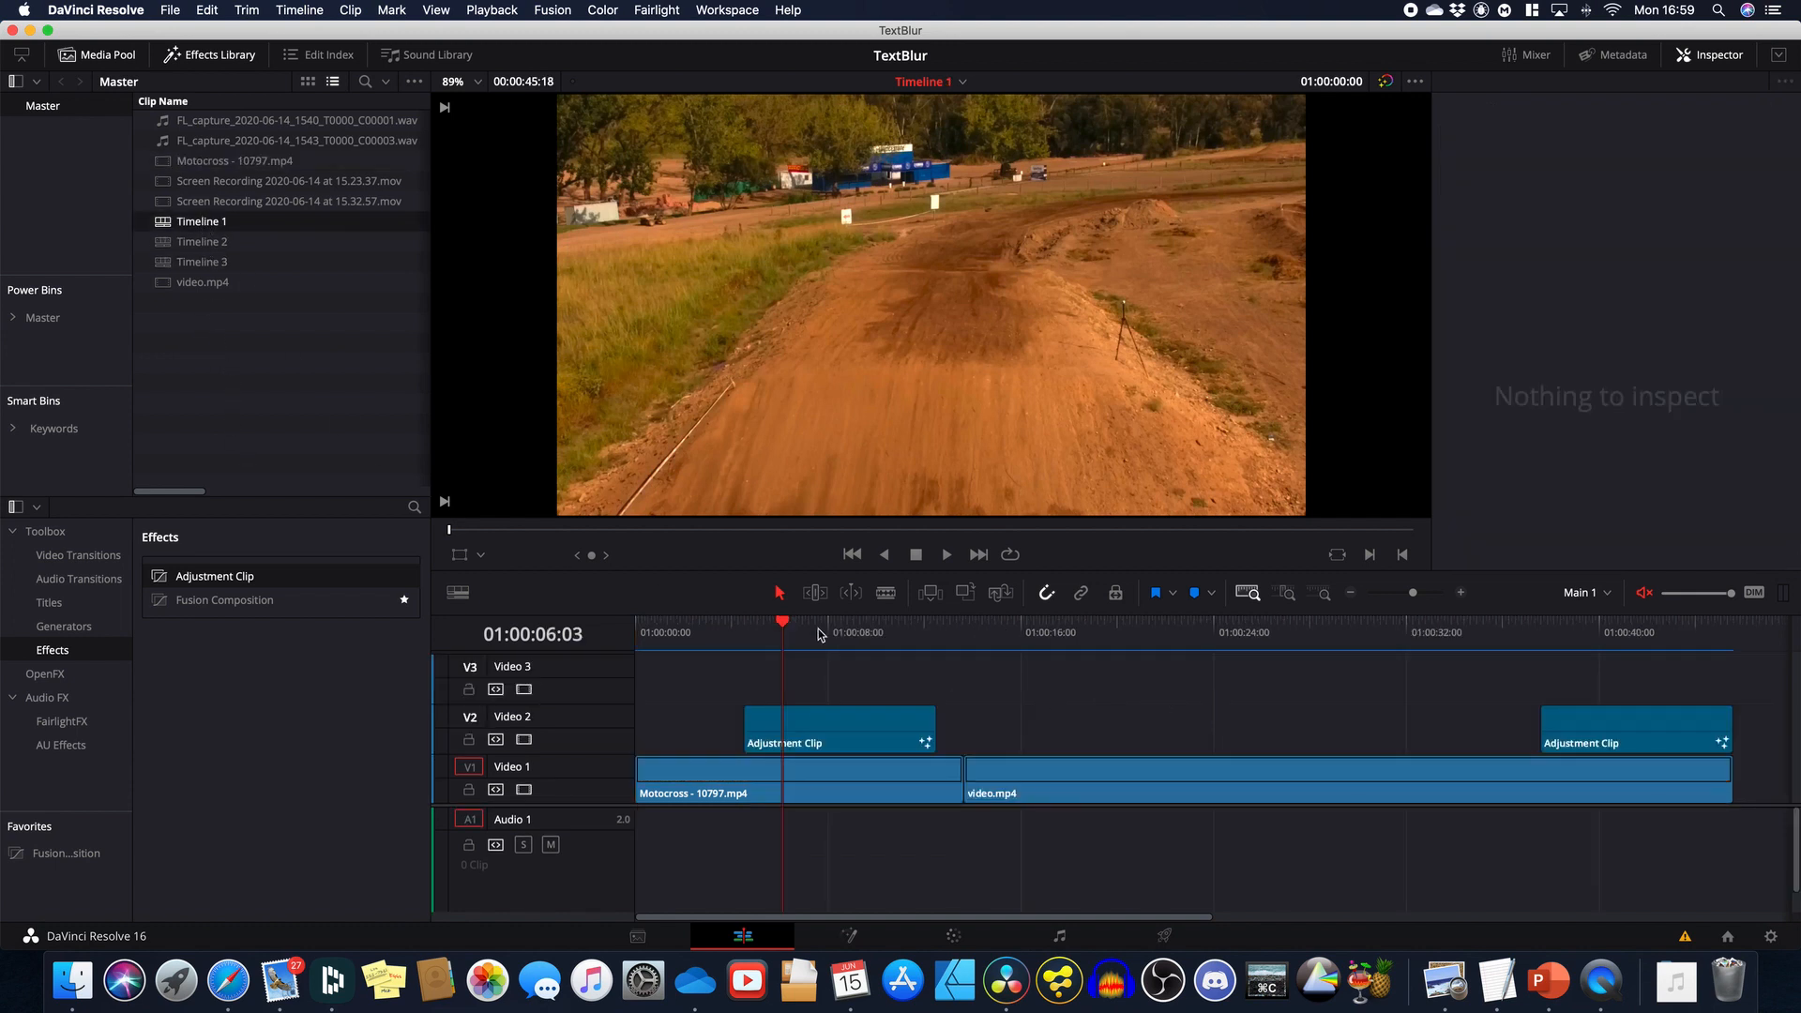
{"action": "left_click_drag", "start_coordinate": [782, 623], "coordinate": [1587, 730]}
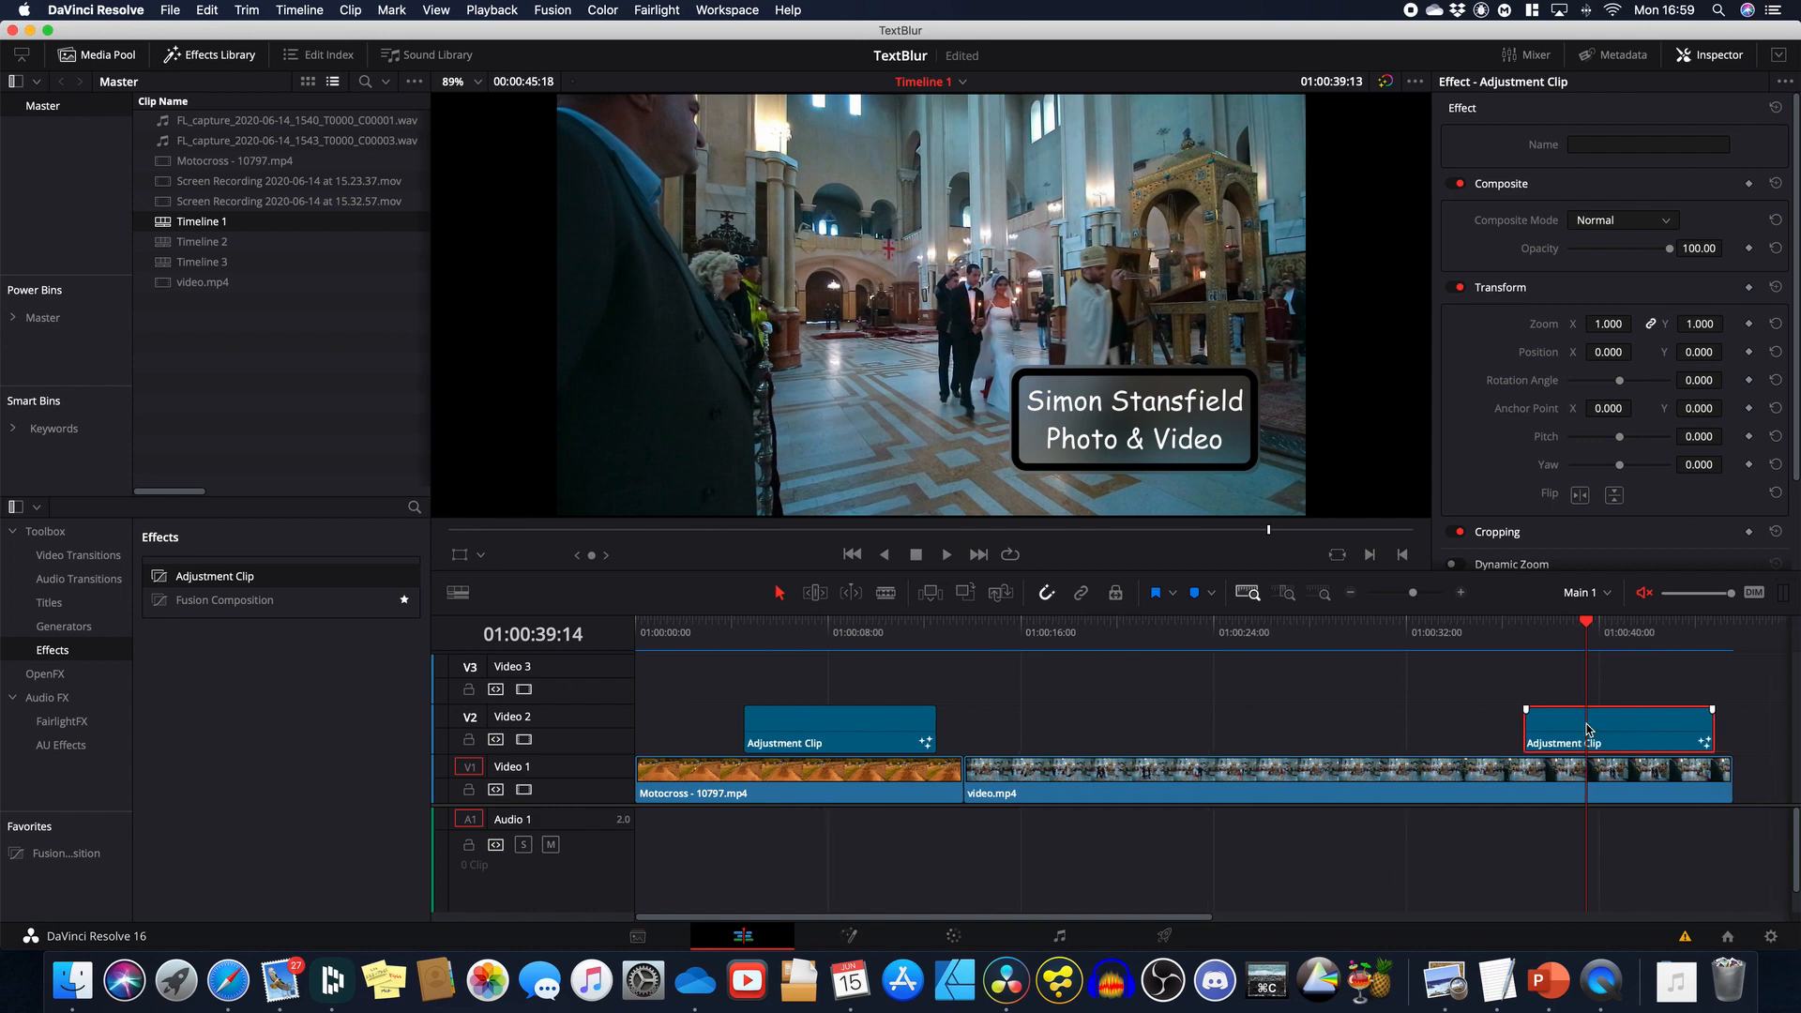
{"action": "left_click_drag", "start_coordinate": [1585, 629], "coordinate": [1013, 758]}
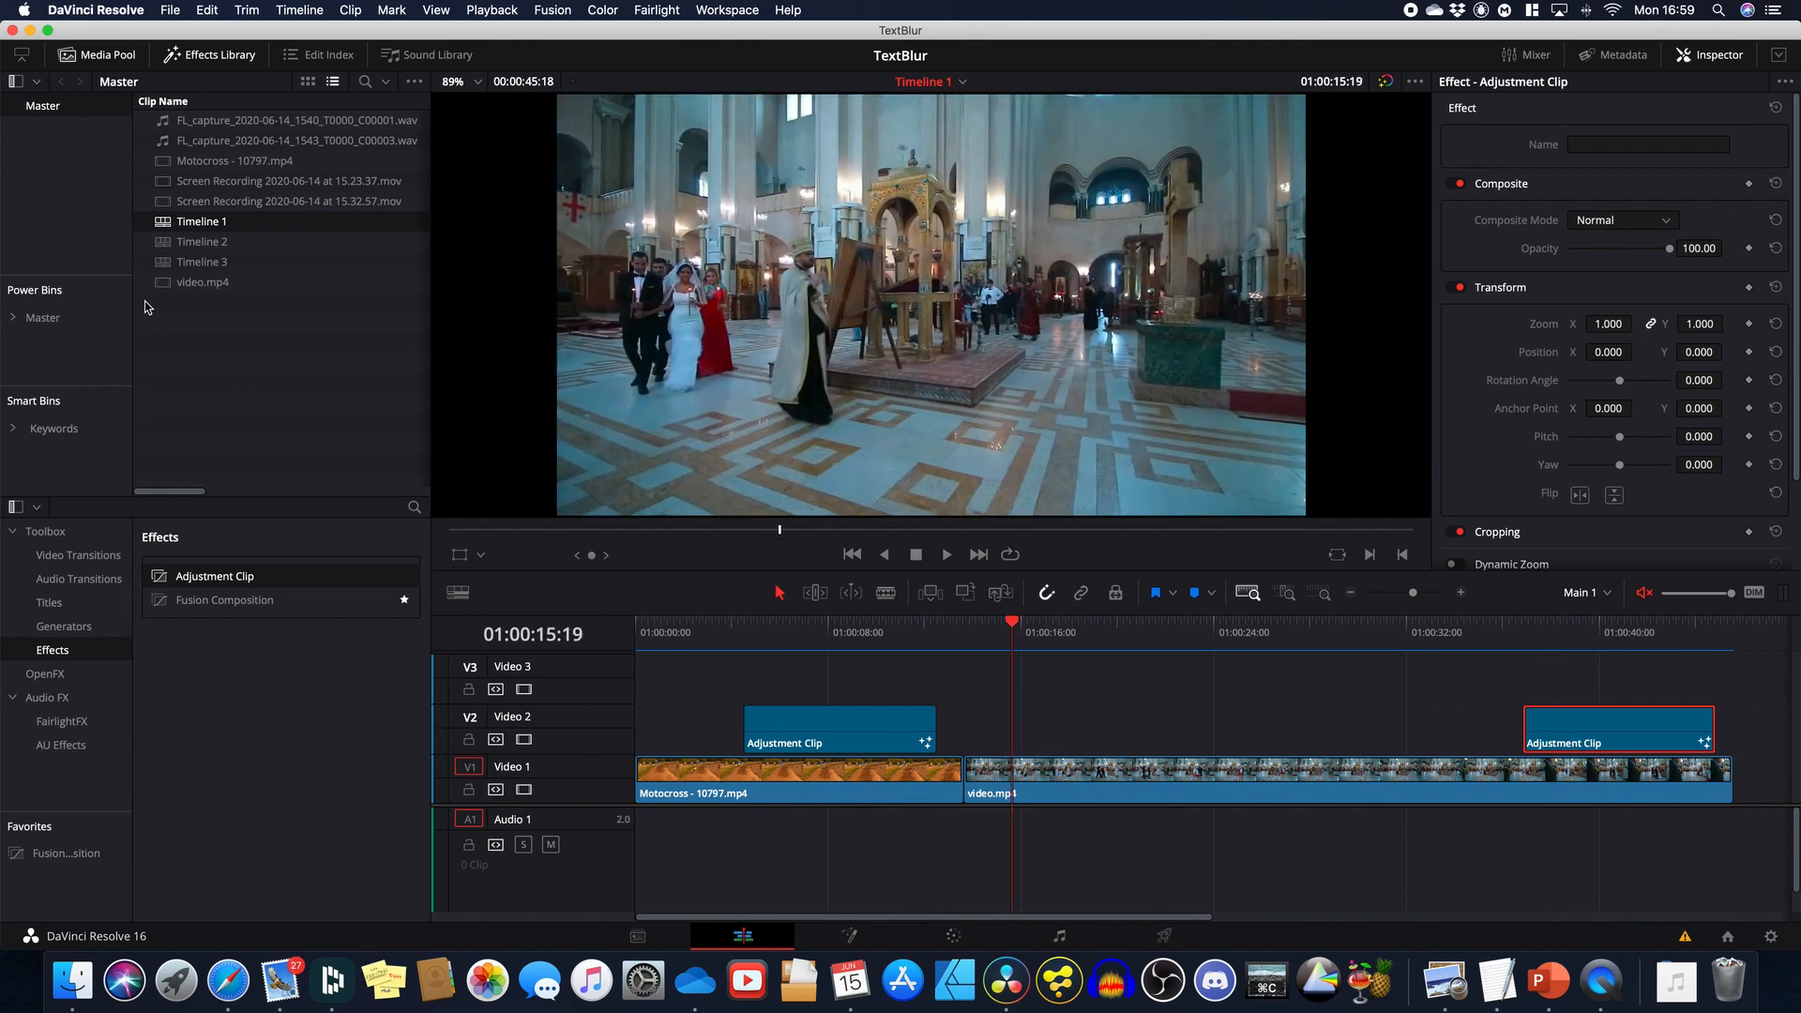
{"action": "double_click", "coordinate": [201, 262]}
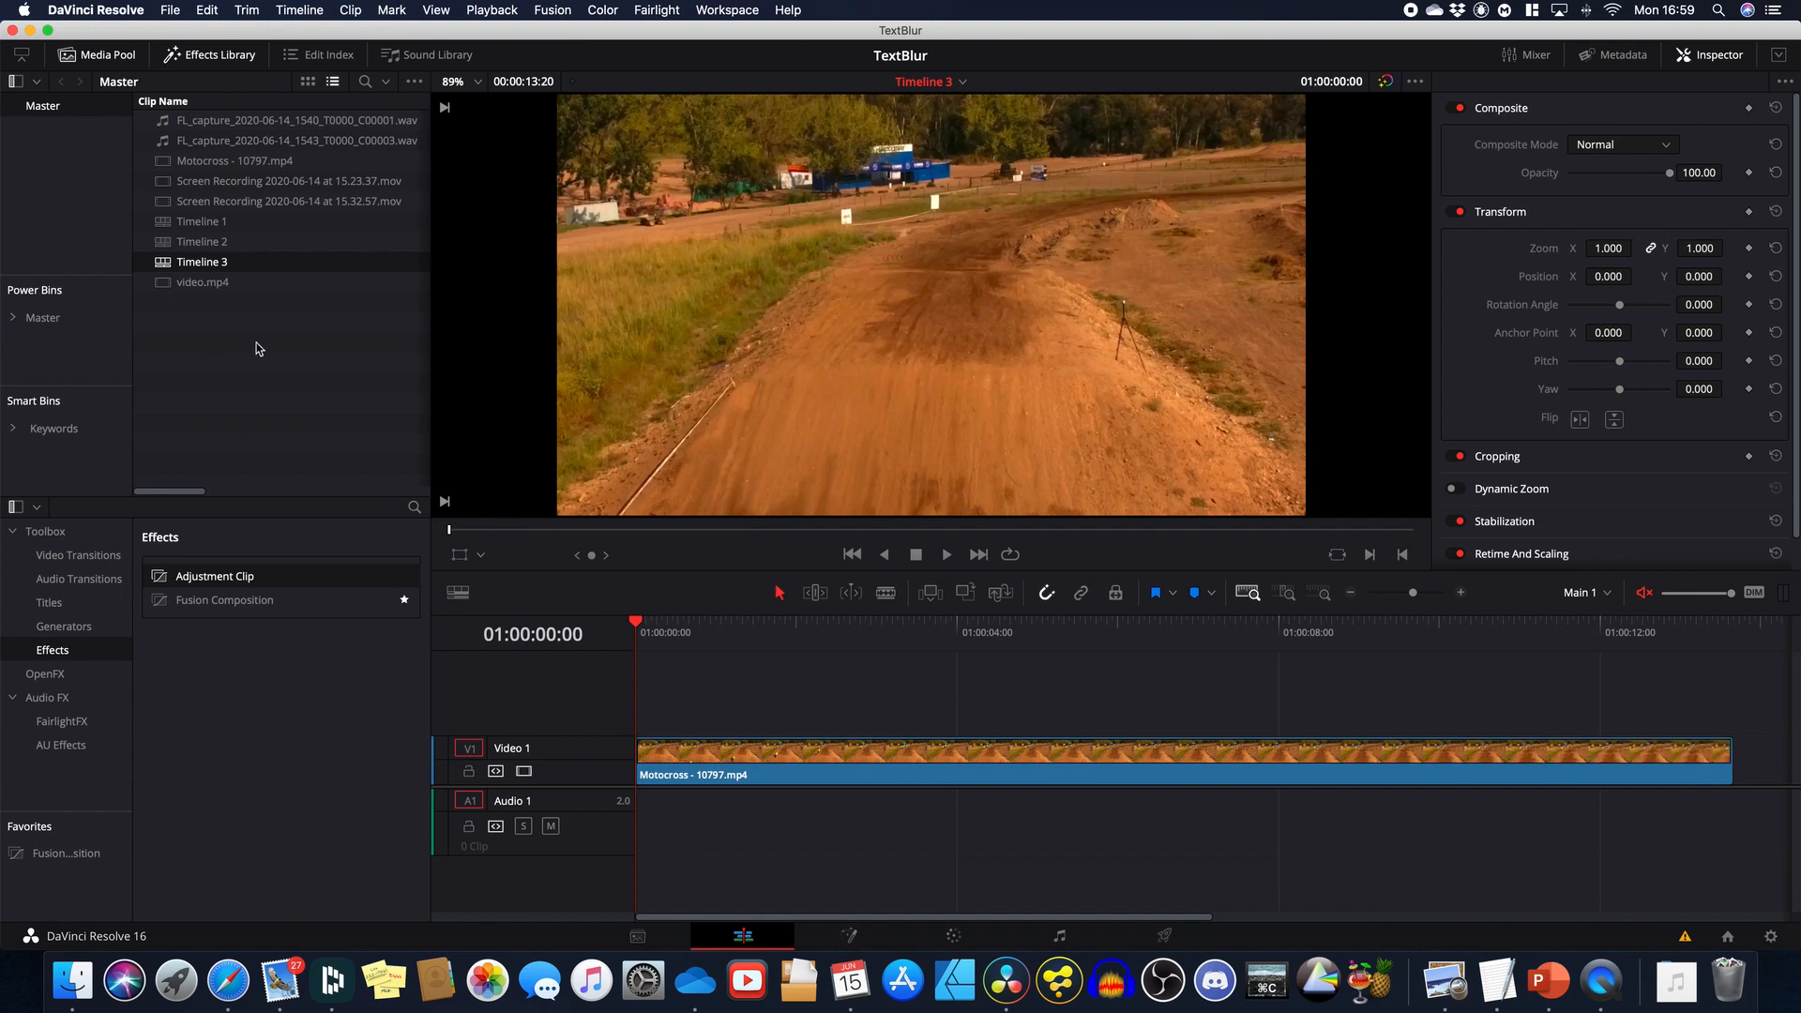
Step: Add an adjustment clip on Video 2 above the motocross clip and open it in Fusion
{"action": "left_click_drag", "start_coordinate": [201, 575], "coordinate": [717, 710]}
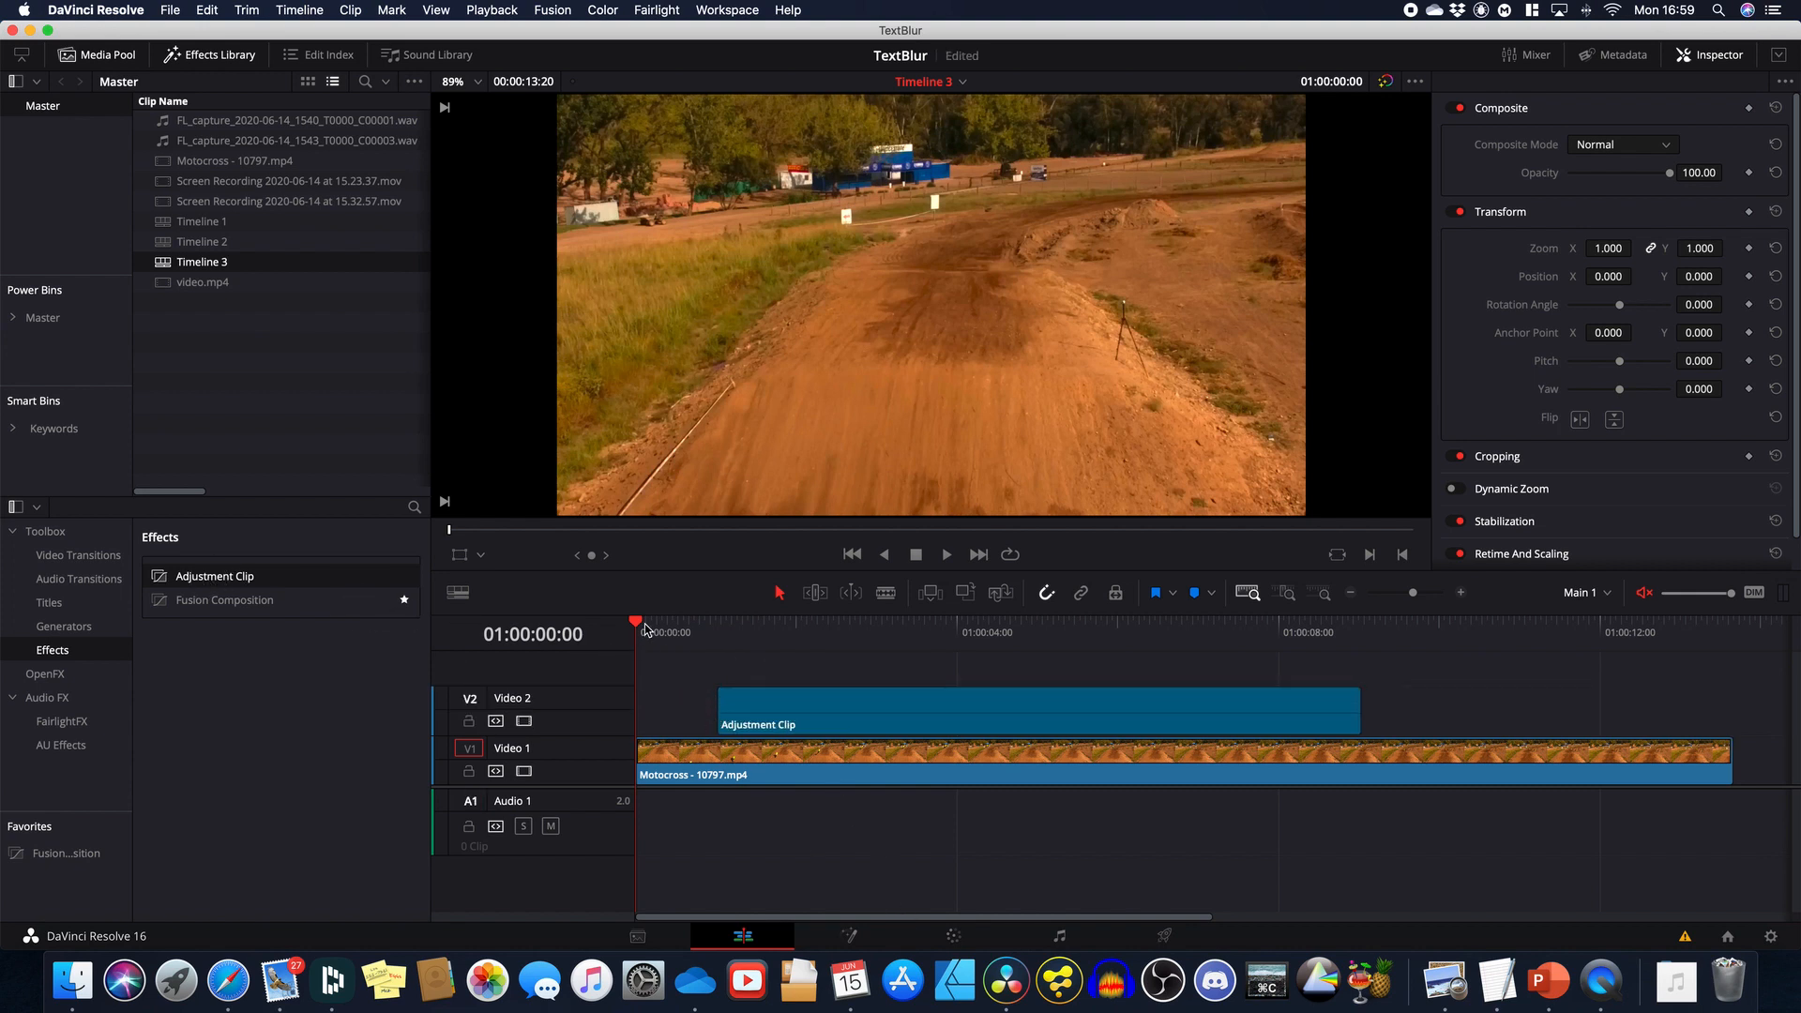
{"action": "left_click_drag", "start_coordinate": [636, 625], "coordinate": [857, 652]}
{"action": "left_click", "coordinate": [865, 713]}
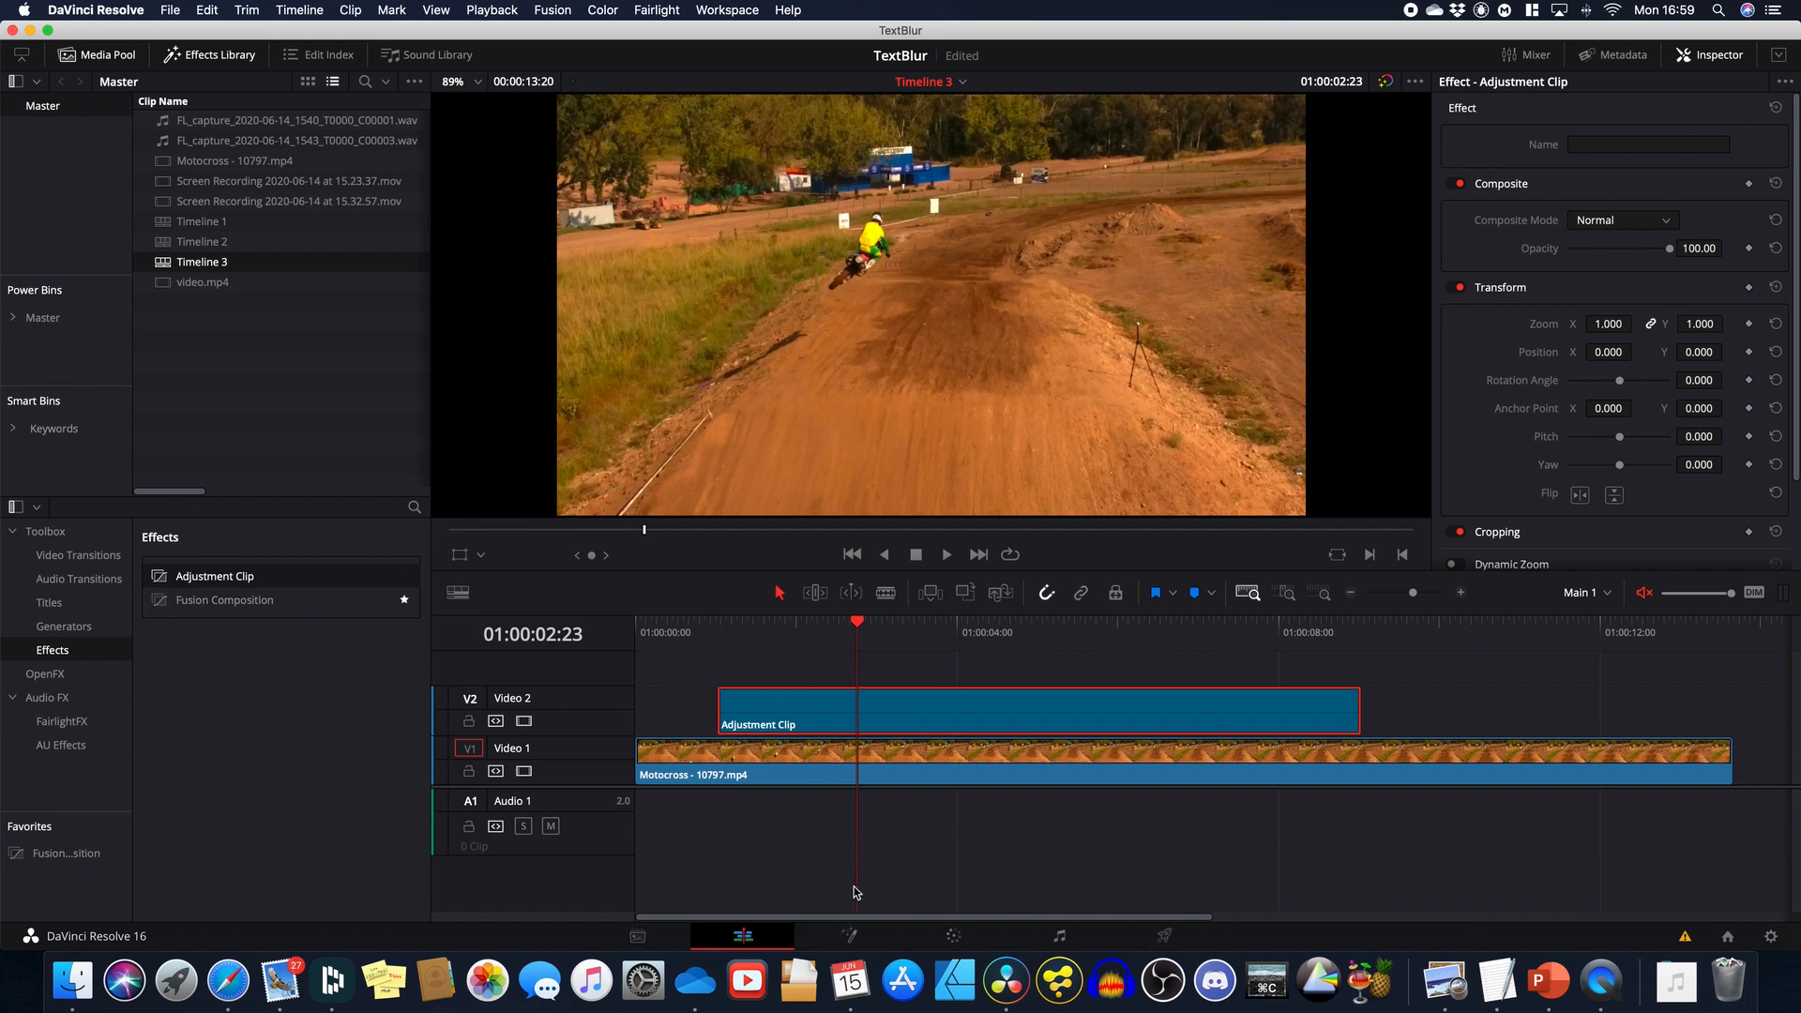
{"action": "left_click", "coordinate": [851, 940]}
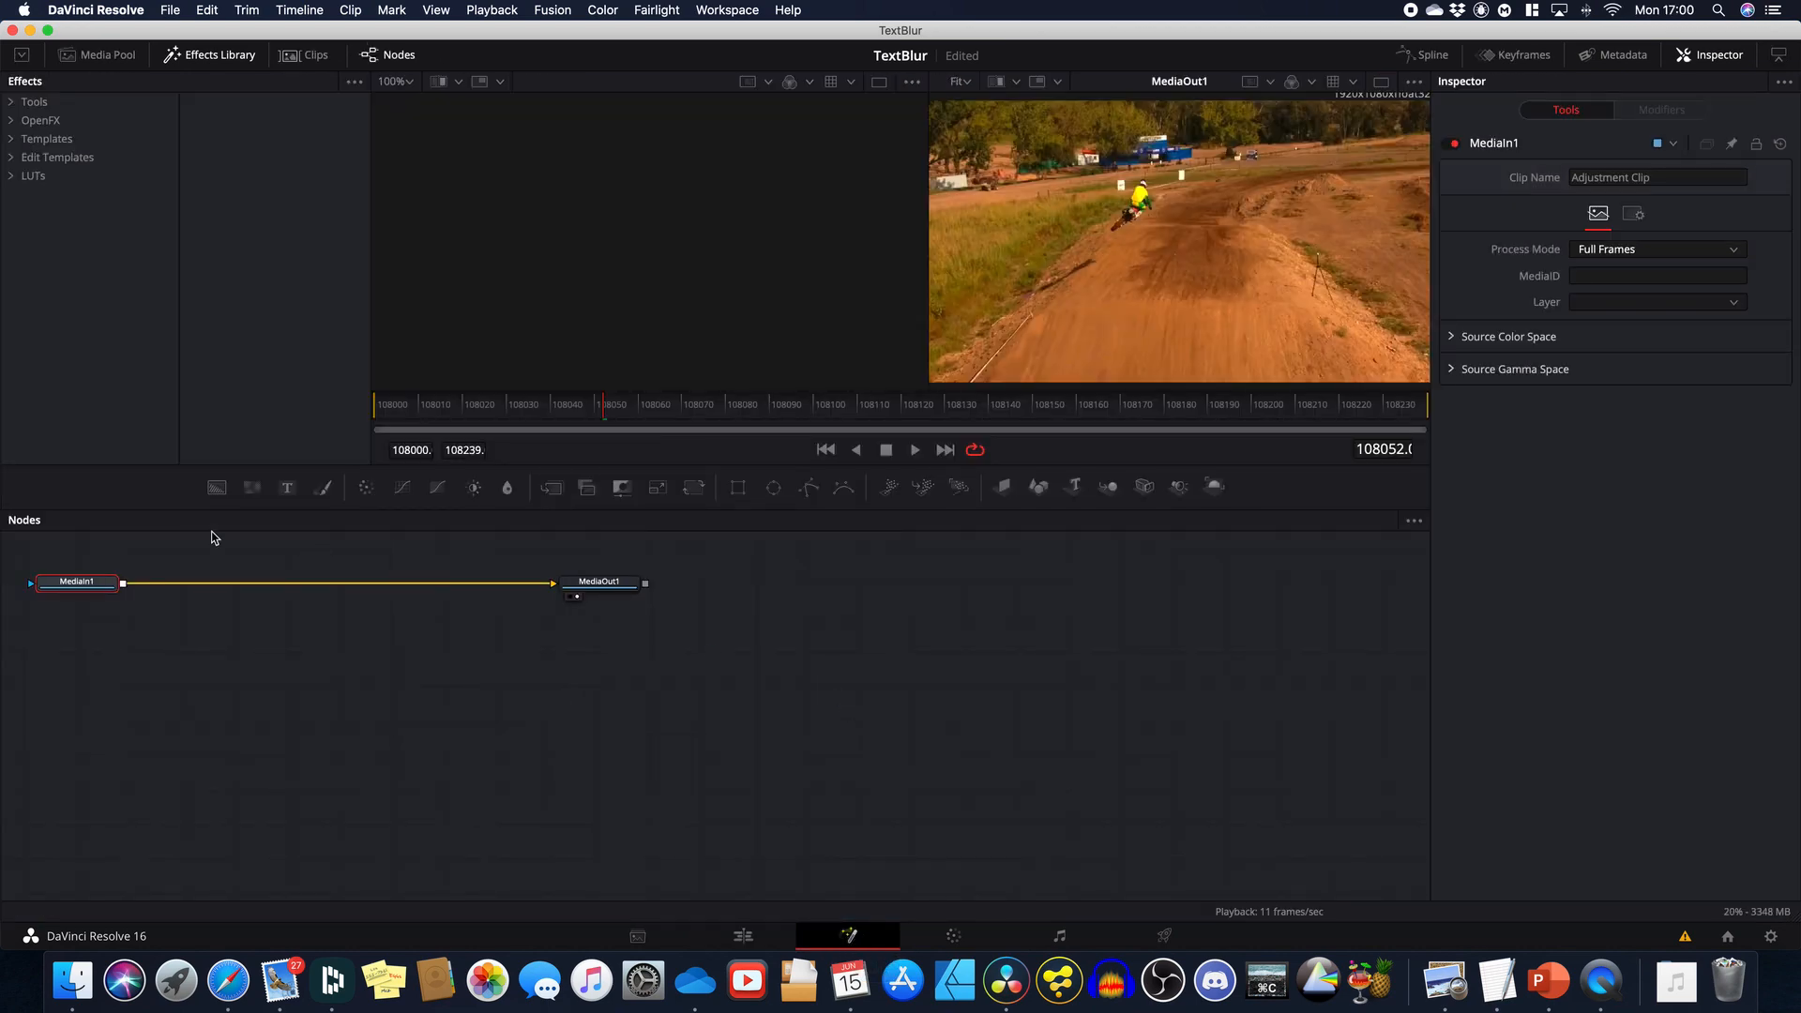
Step: Spread out MediaIn1 and MediaOut1, moving MediaIn1 far to the left
{"action": "left_click_drag", "start_coordinate": [49, 536], "coordinate": [630, 706]}
{"action": "left_click_drag", "start_coordinate": [609, 596], "coordinate": [1155, 775]}
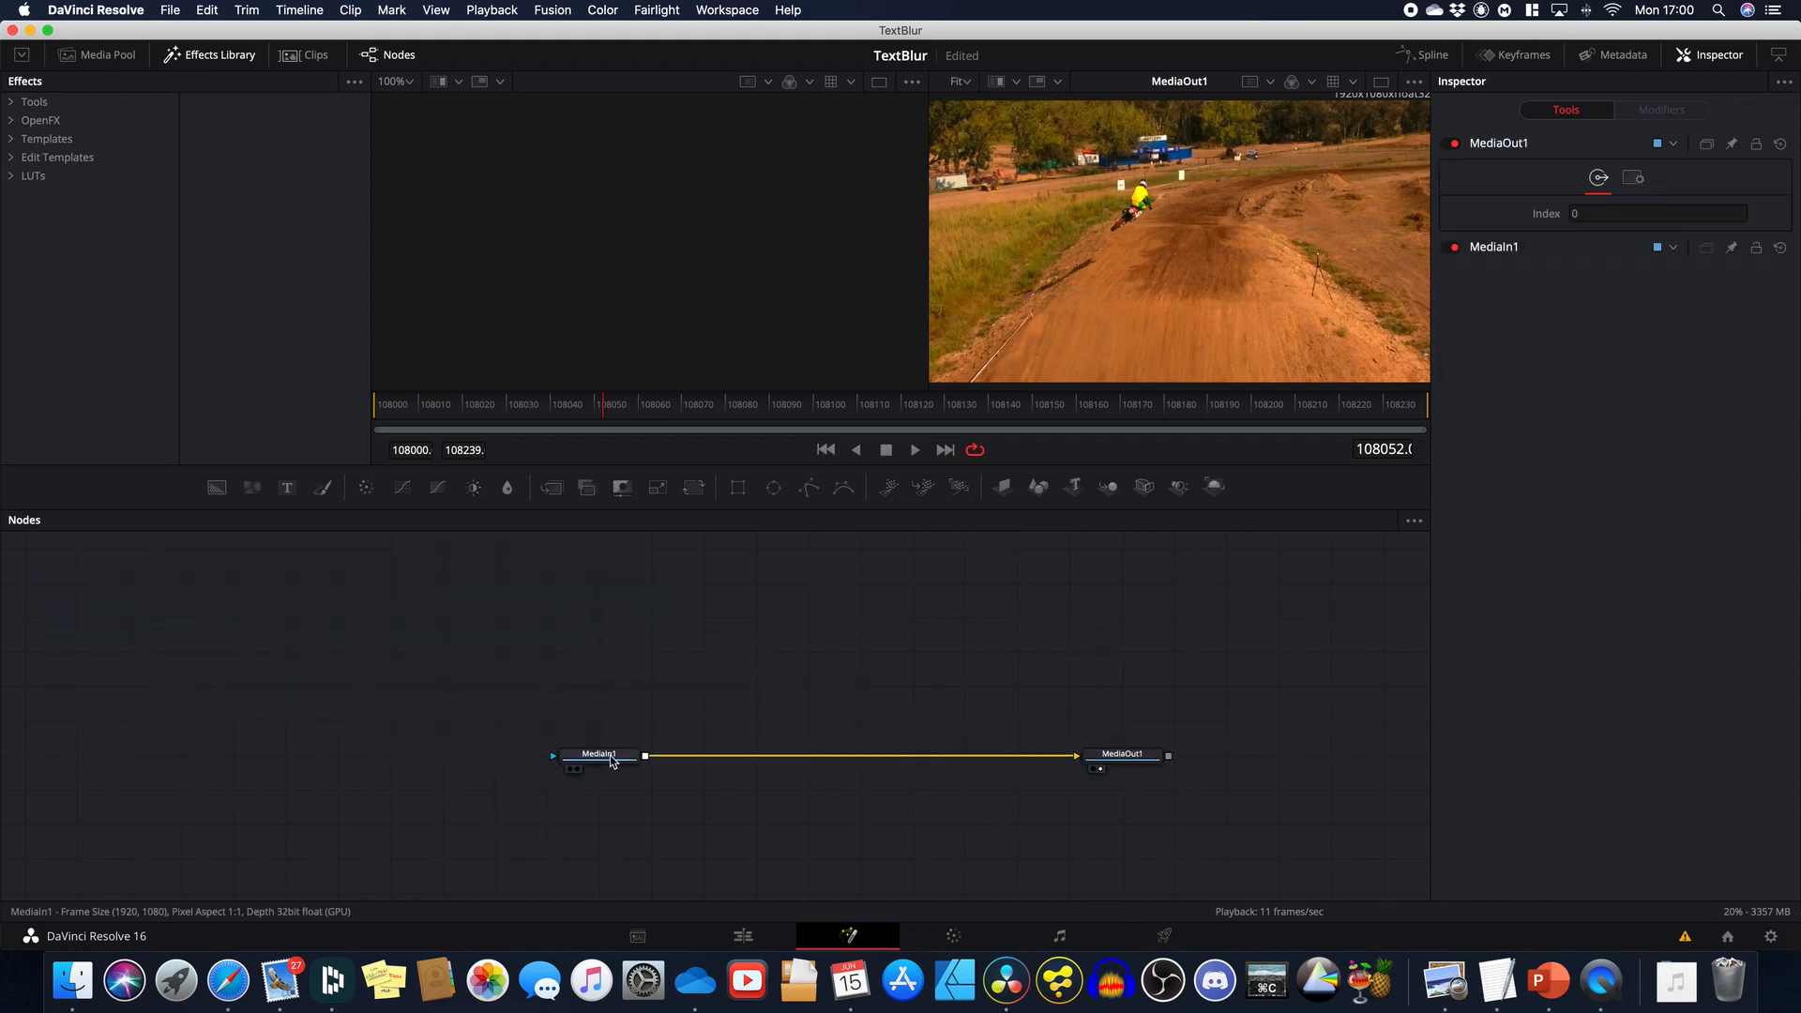
{"action": "left_click_drag", "start_coordinate": [610, 760], "coordinate": [194, 760]}
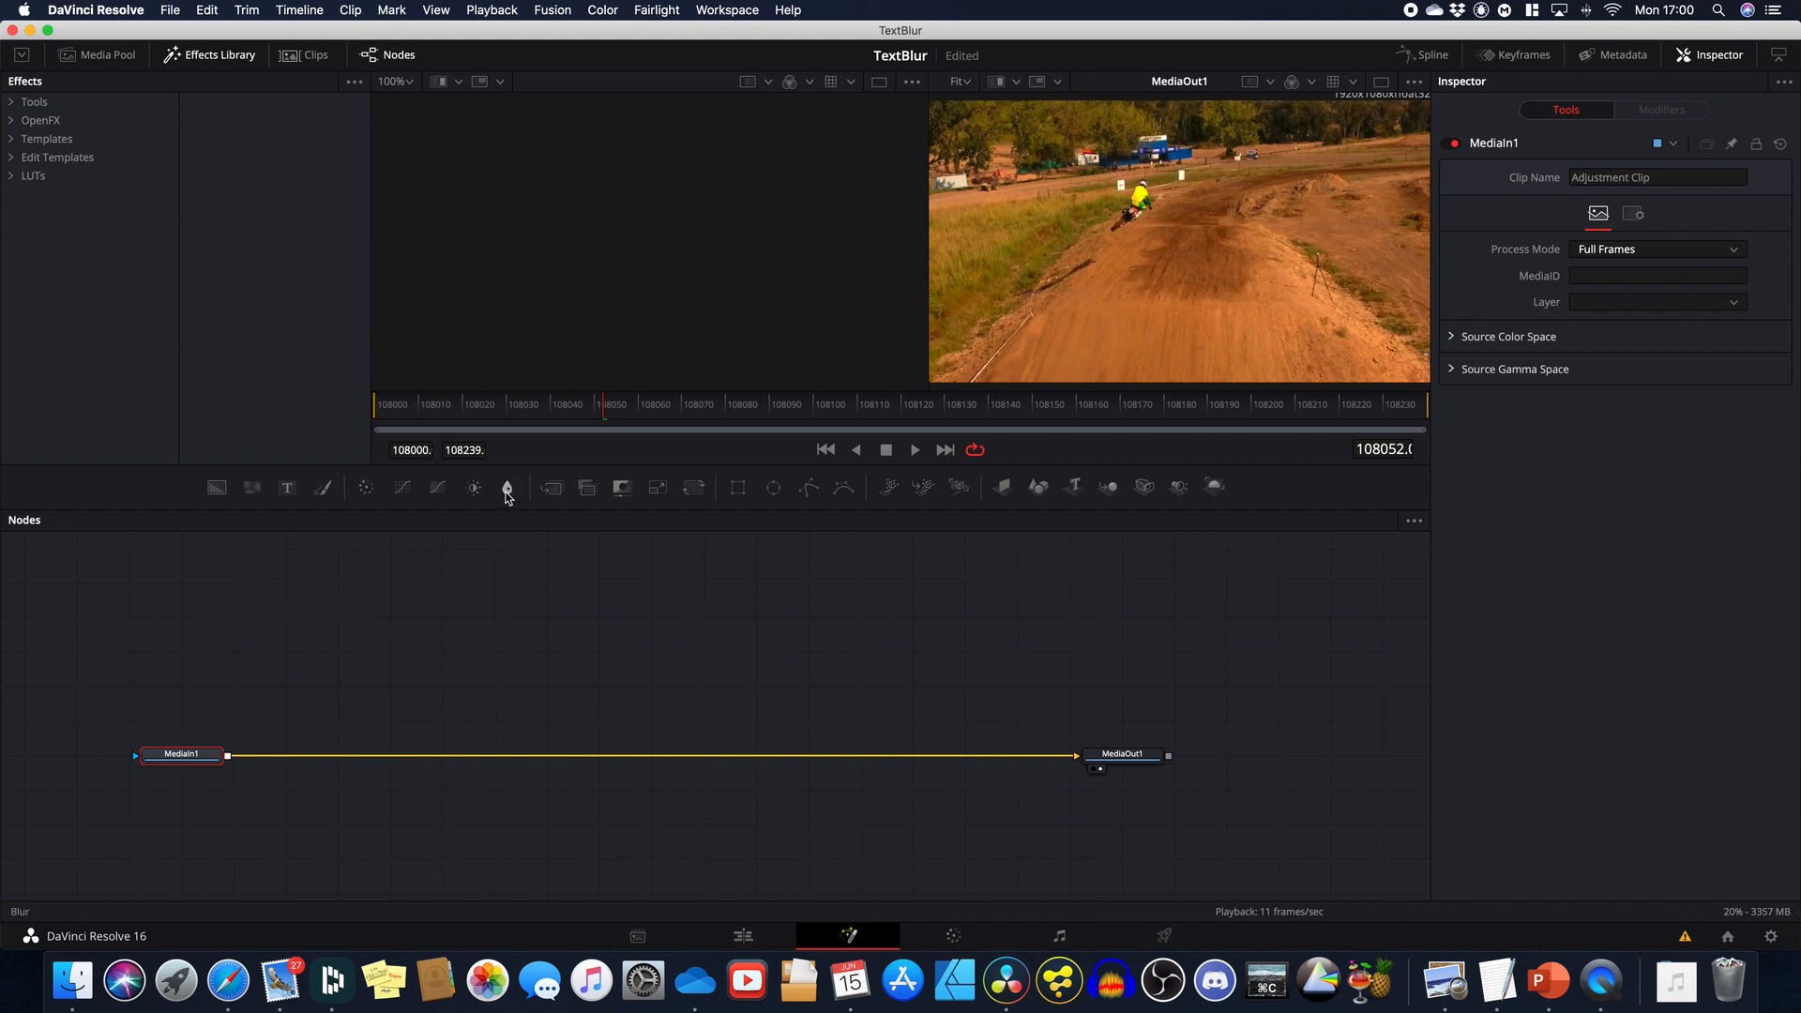
Step: Branch a Blur1 node off MediaIn1 with Blur Size 17.3 and drop a Rectangle mask on it
{"action": "left_click_drag", "start_coordinate": [507, 494], "coordinate": [389, 685]}
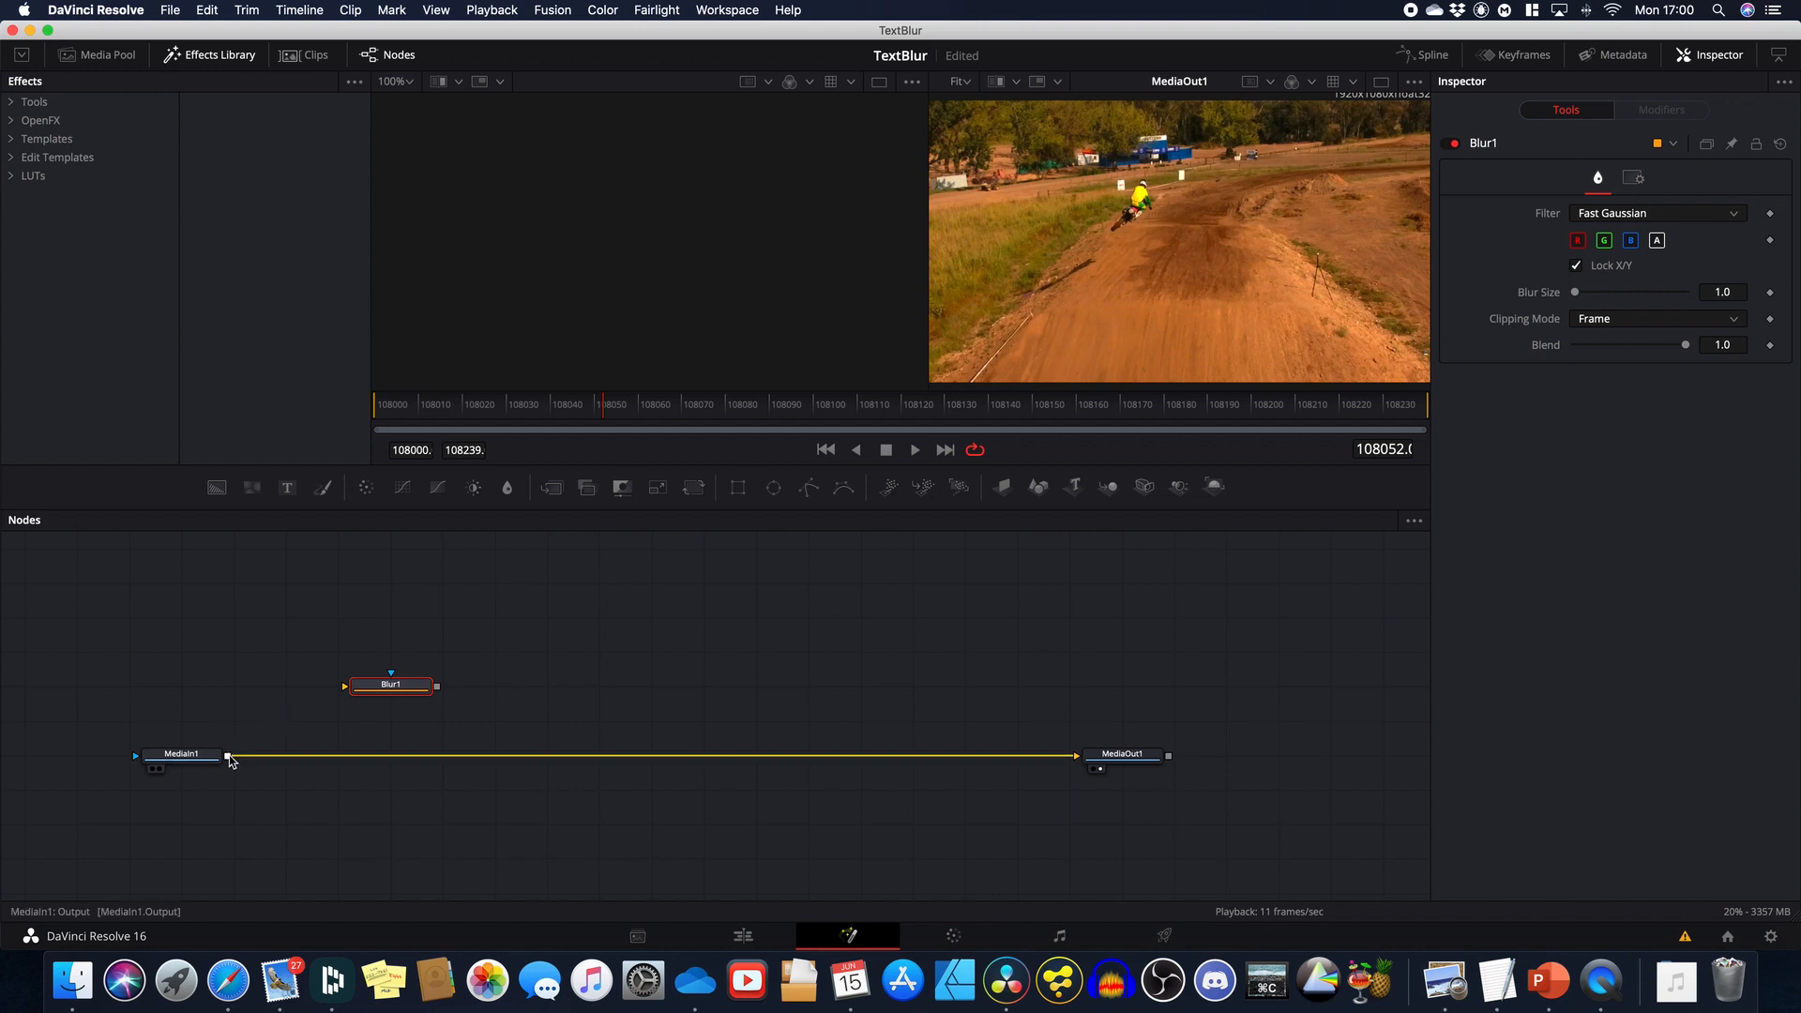
{"action": "left_click_drag", "start_coordinate": [228, 755], "coordinate": [660, 305]}
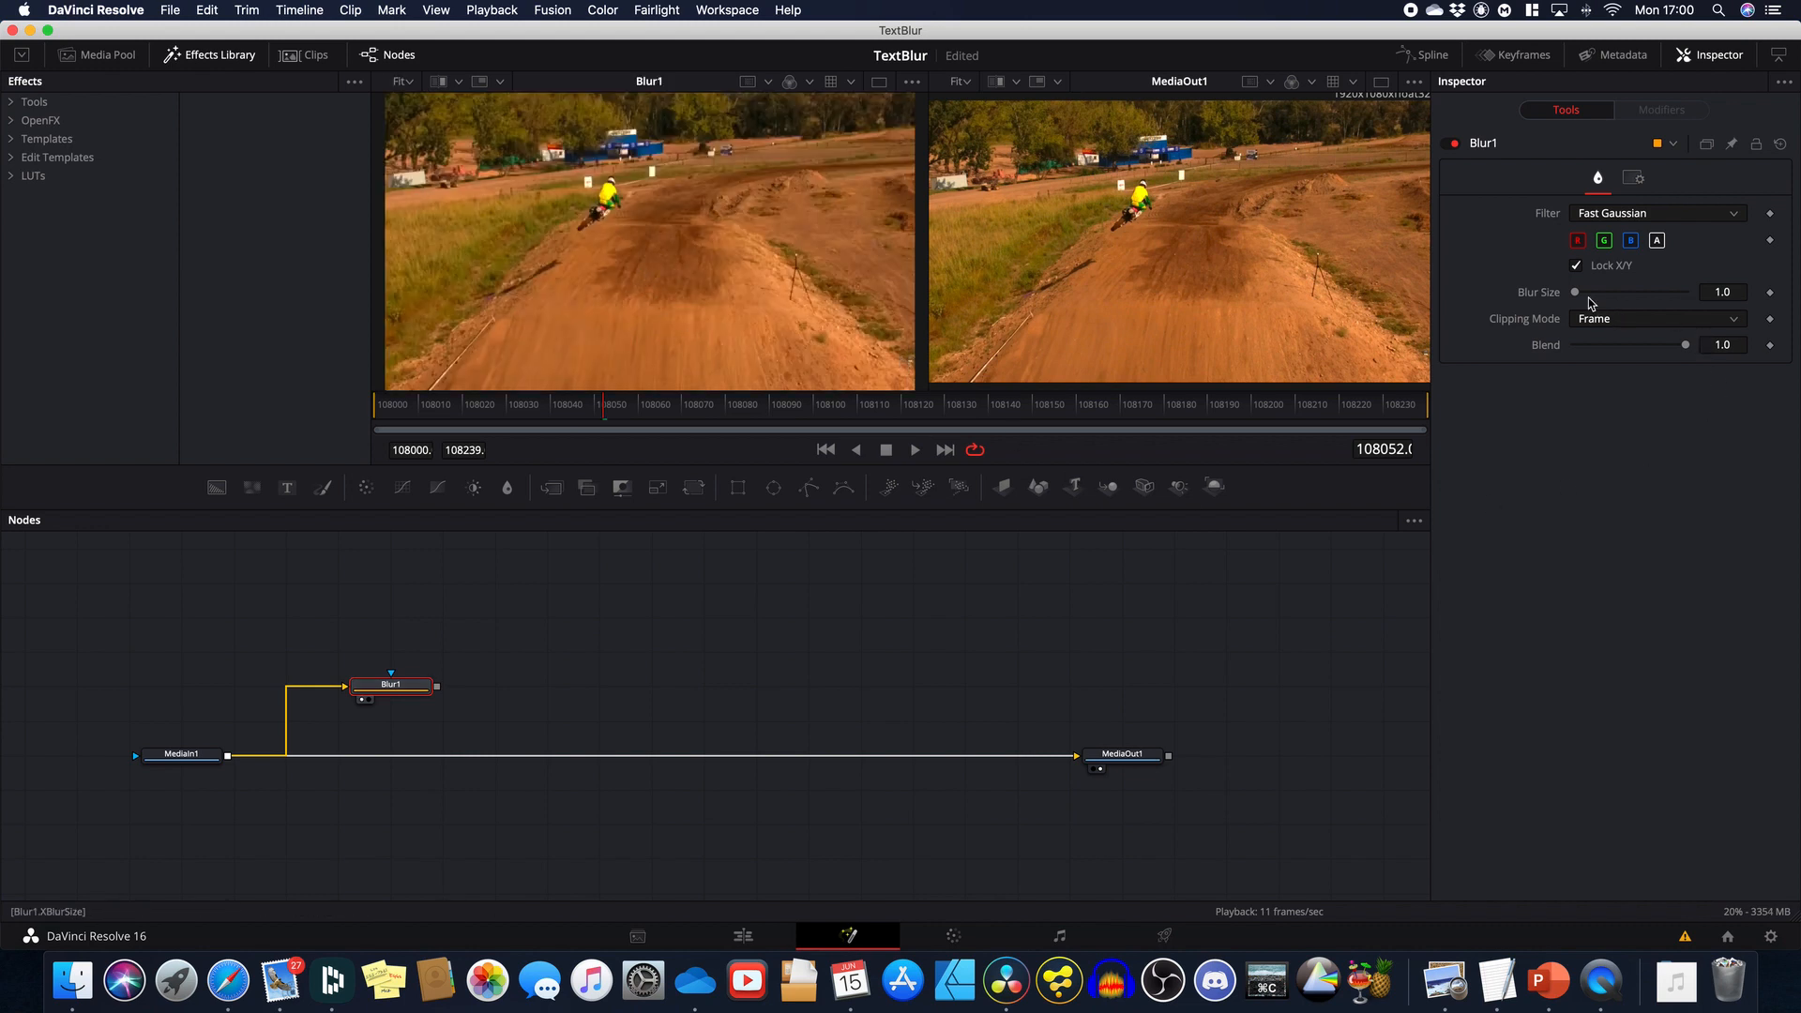
{"action": "left_click_drag", "start_coordinate": [1576, 296], "coordinate": [1597, 303]}
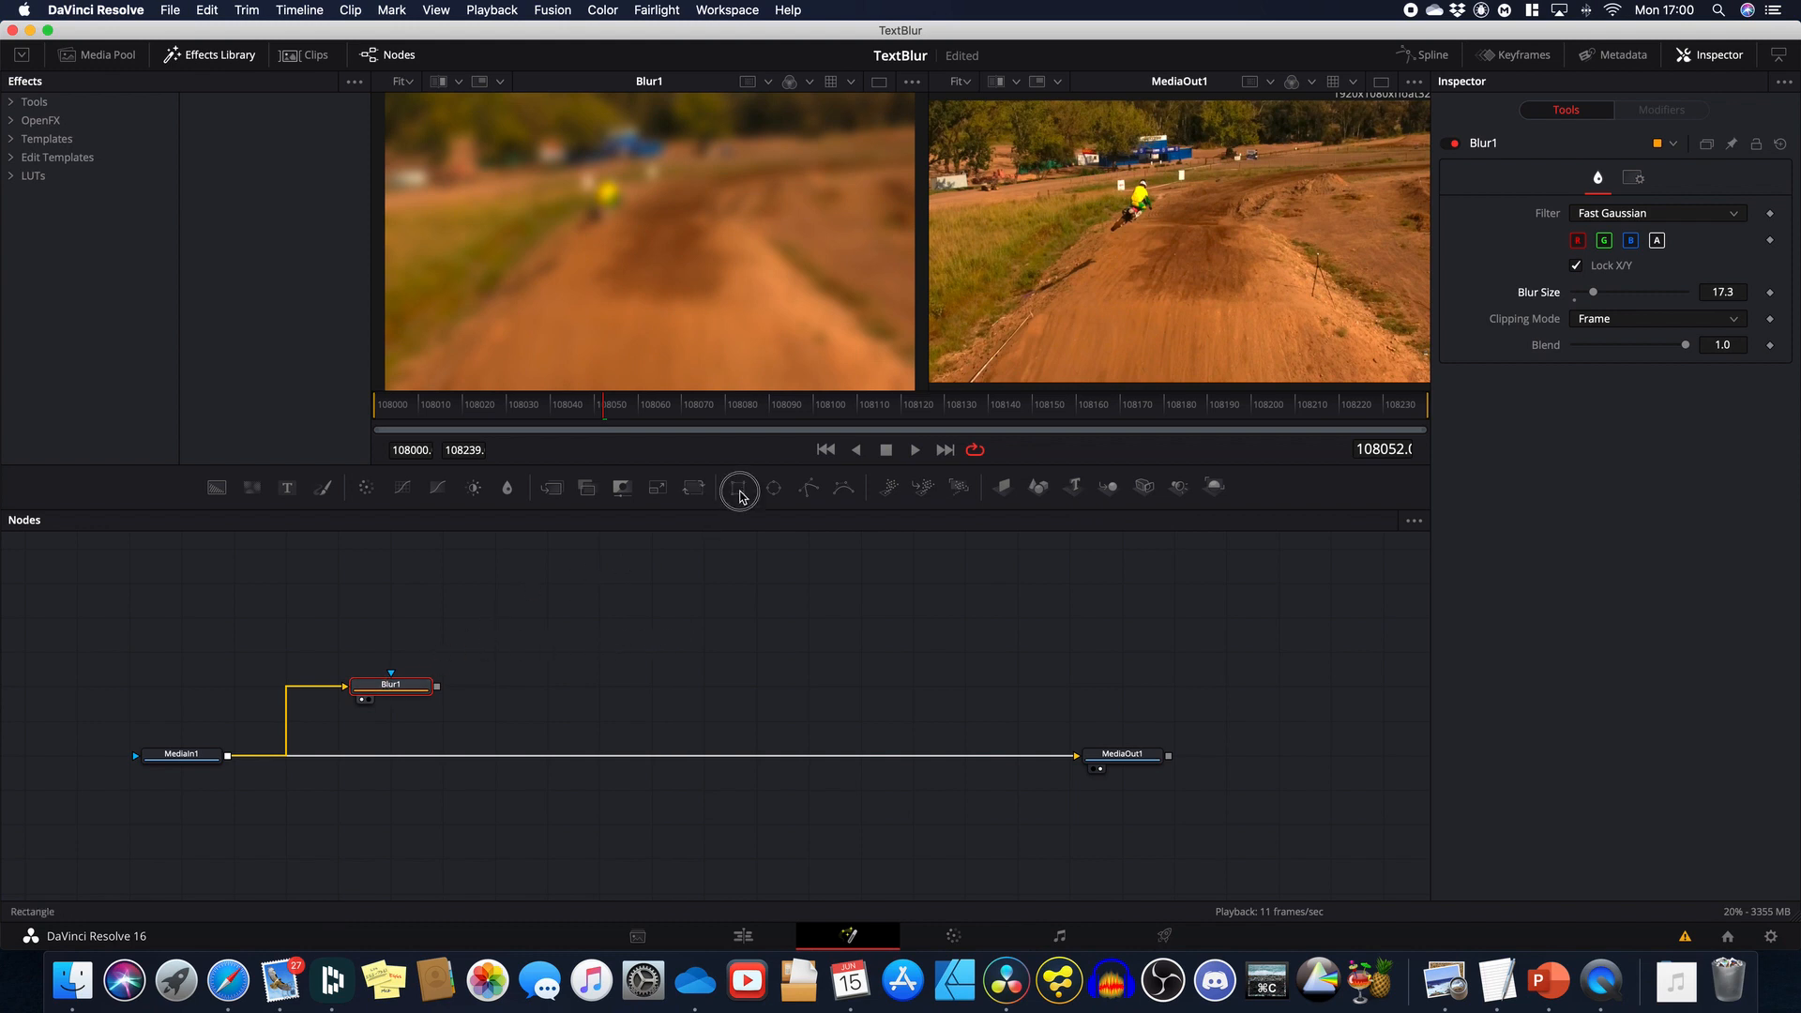
{"action": "left_click_drag", "start_coordinate": [737, 487], "coordinate": [239, 690]}
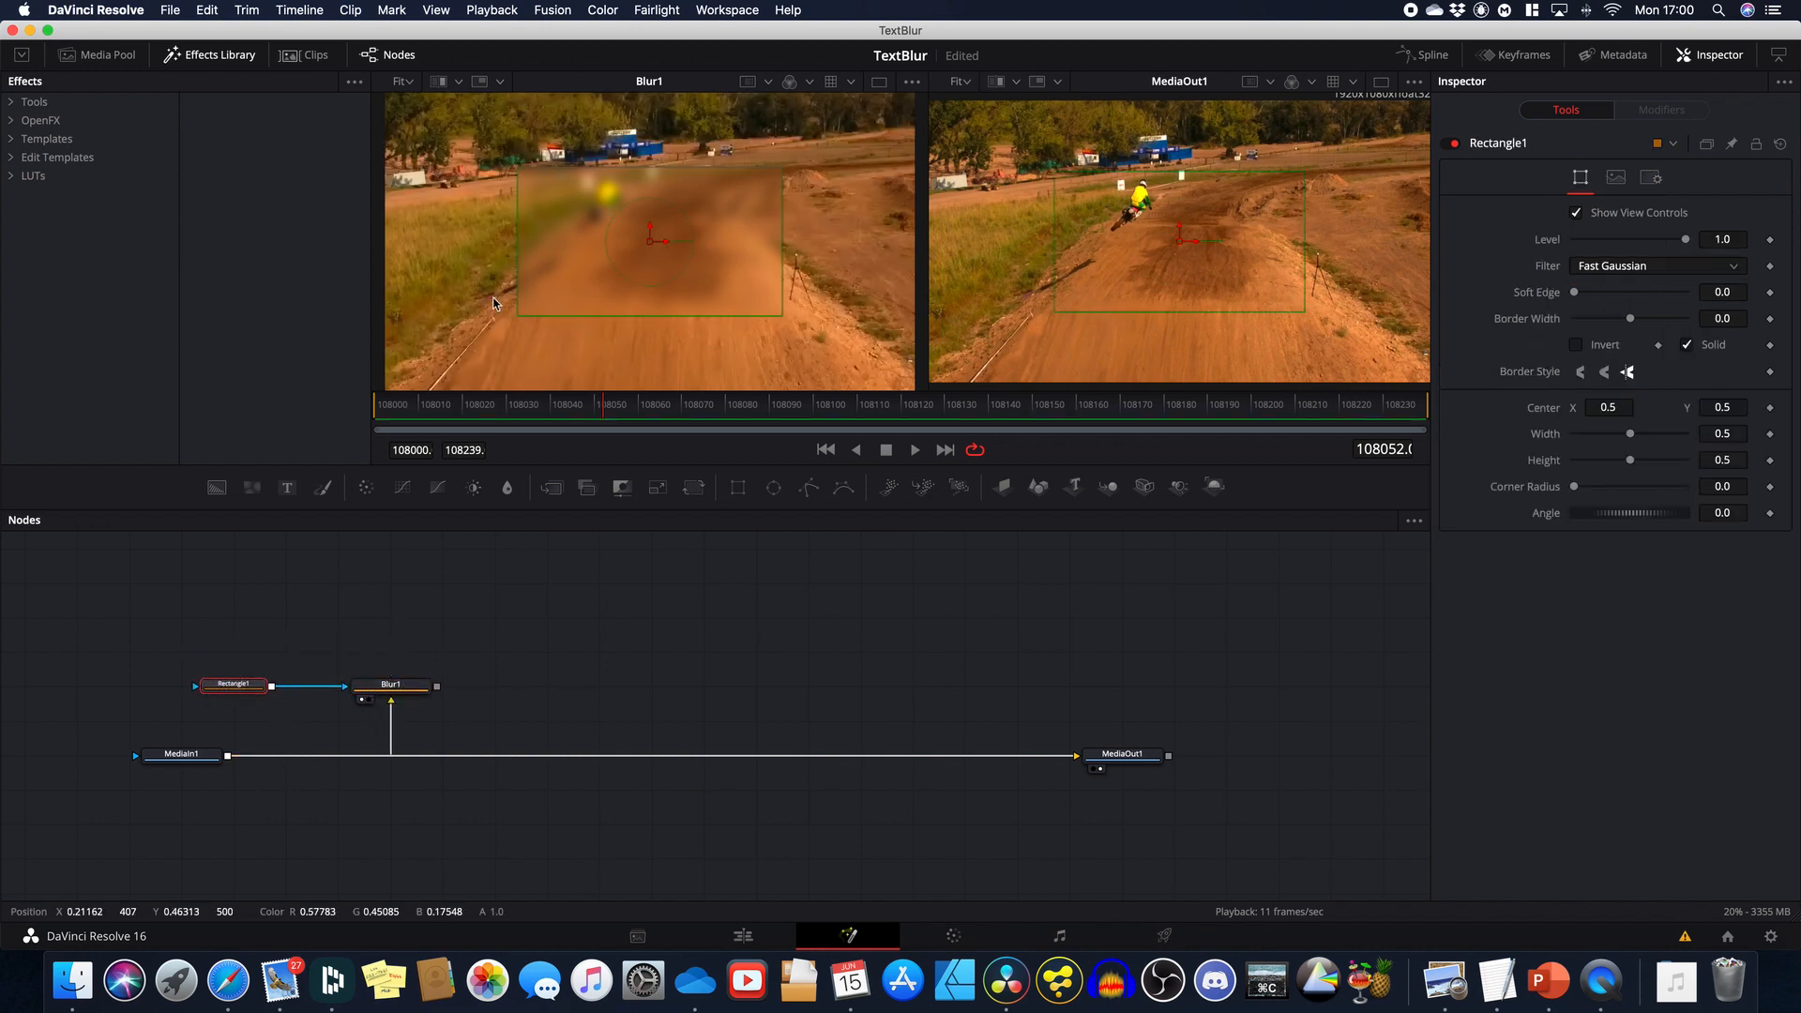
Step: Shrink Rectangle1's blur area to a smaller central box, then add Background1 and Rectangle2 nodes
{"action": "left_click_drag", "start_coordinate": [519, 245], "coordinate": [548, 245]}
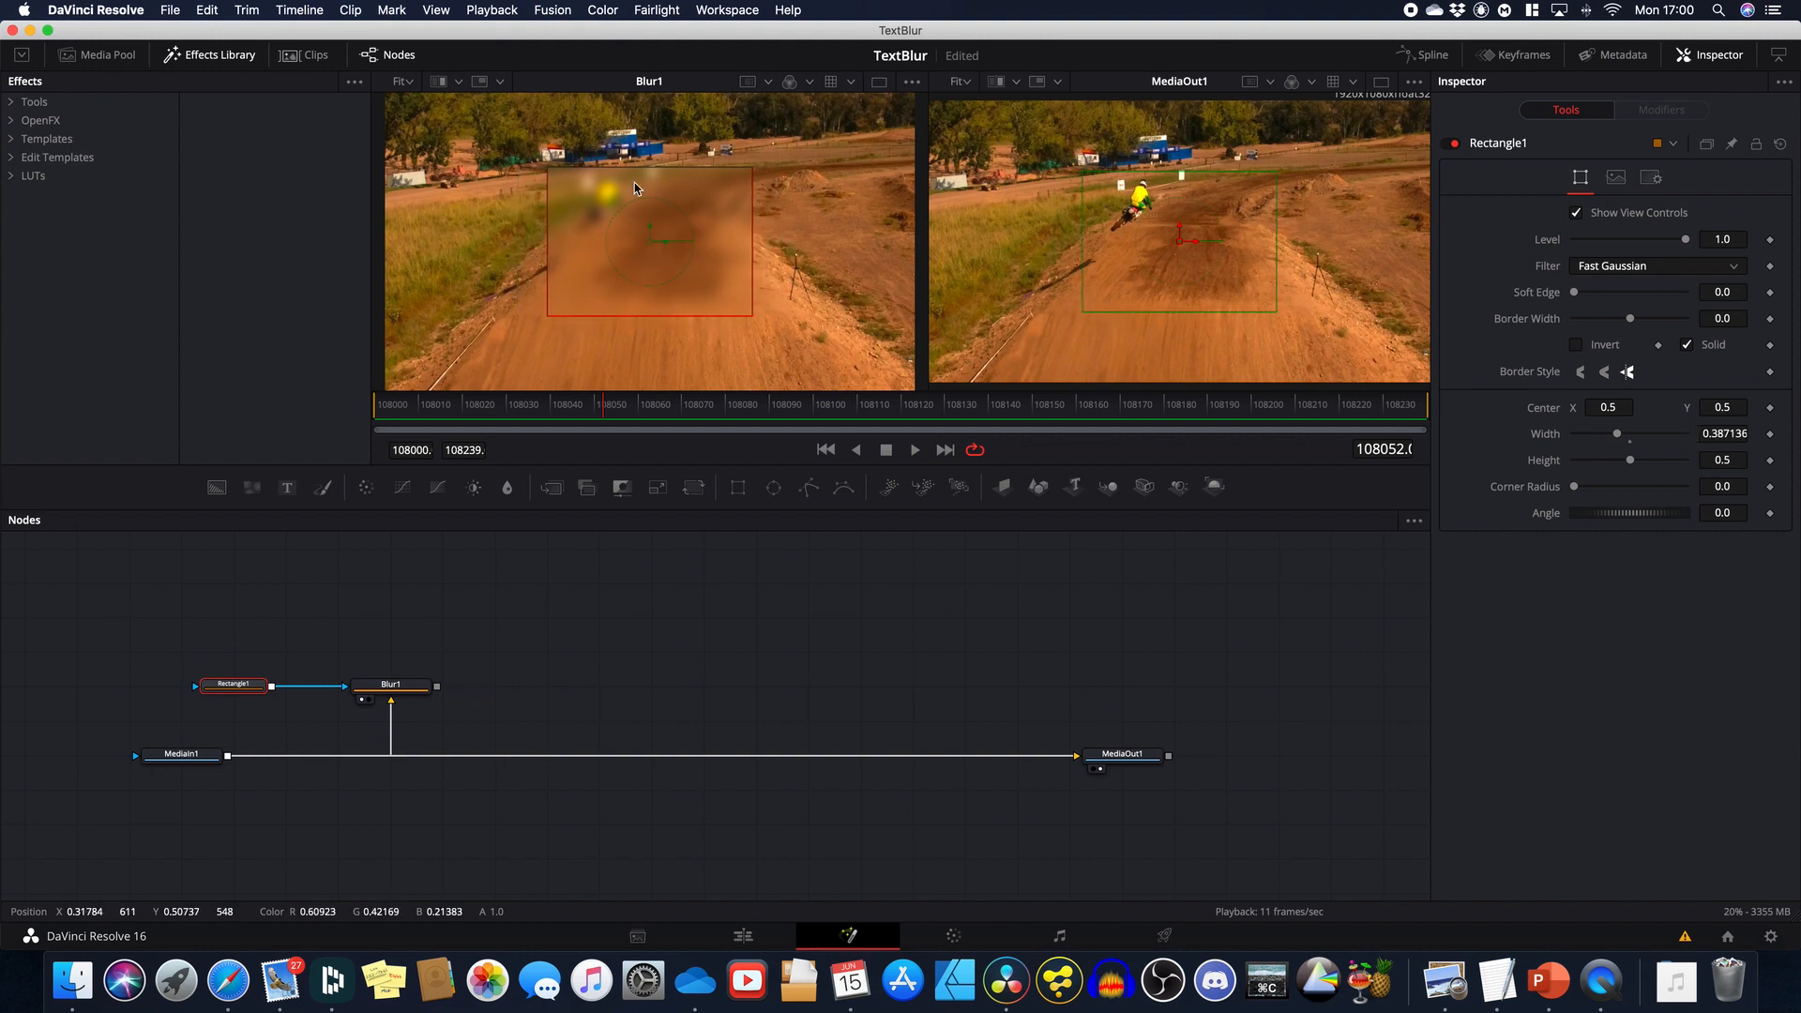
{"action": "left_click_drag", "start_coordinate": [634, 167], "coordinate": [634, 189]}
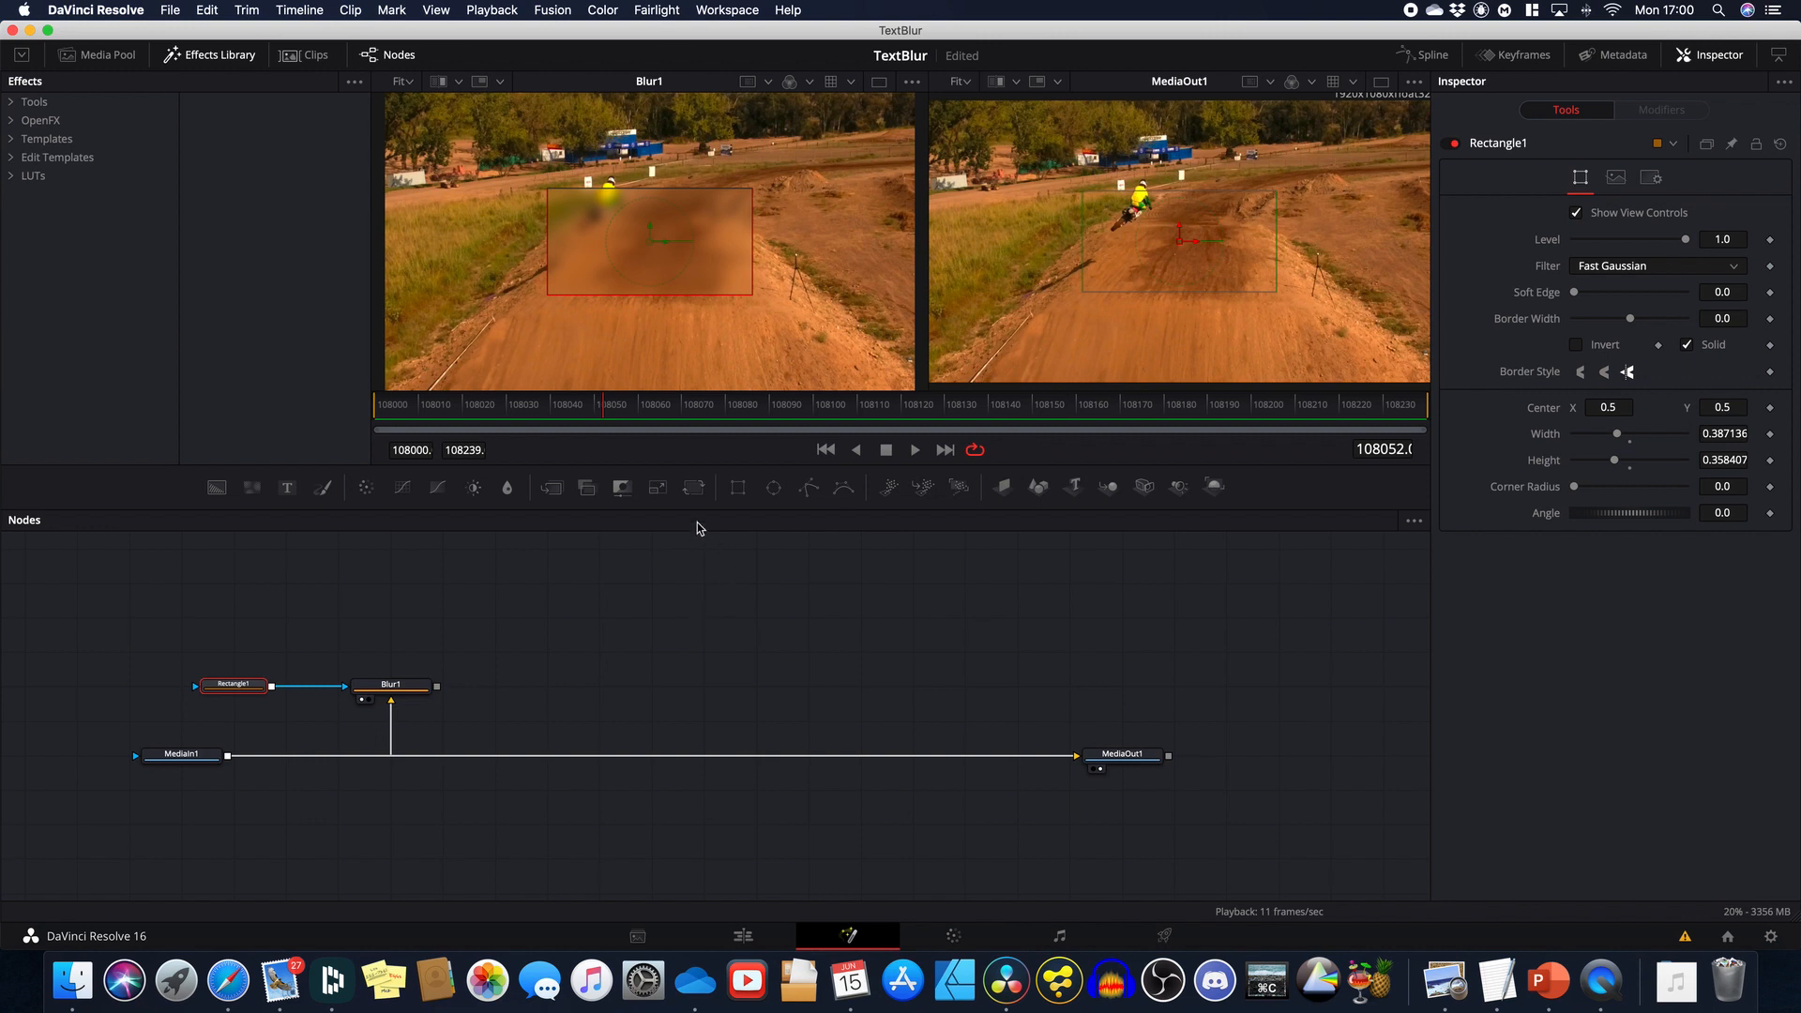
{"action": "left_click_drag", "start_coordinate": [217, 488], "coordinate": [600, 650]}
{"action": "left_click_drag", "start_coordinate": [738, 485], "coordinate": [520, 657]}
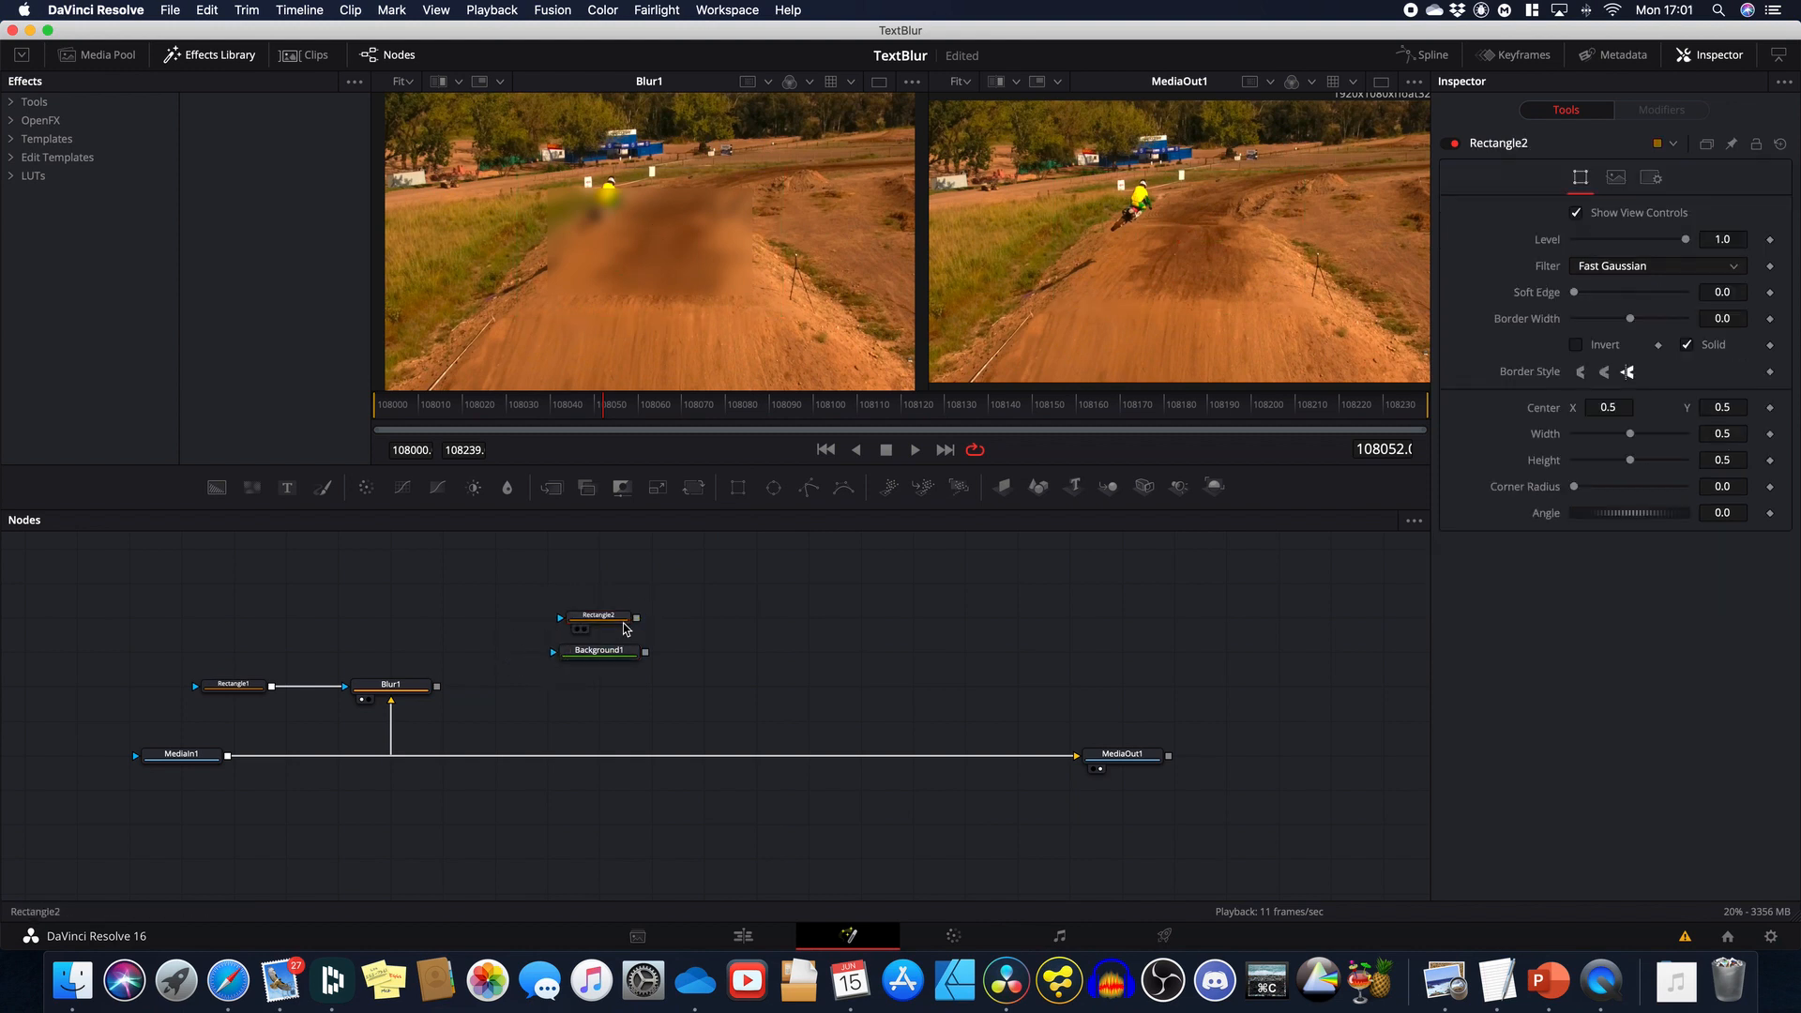
Step: Connect Rectangle2 as Background1's mask and view Background1 in the left viewer
{"action": "left_click_drag", "start_coordinate": [638, 621], "coordinate": [591, 652]}
{"action": "key", "text": "1"}
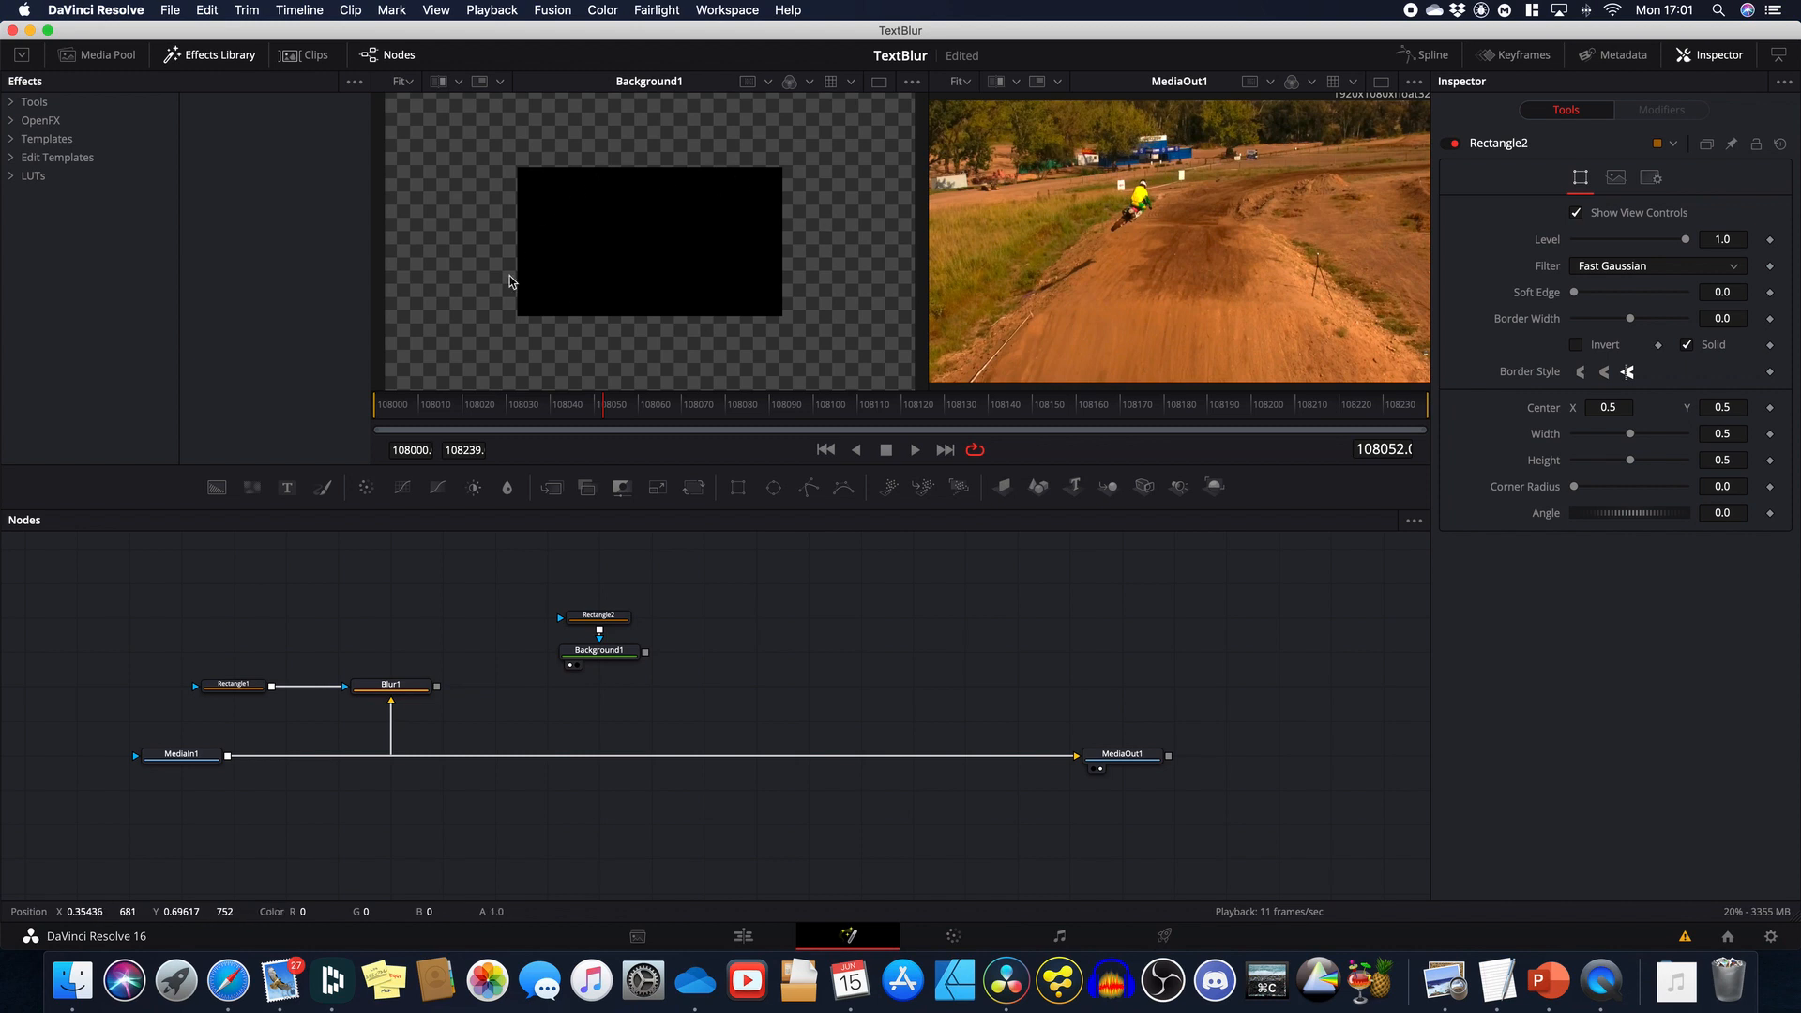
{"action": "left_click", "coordinate": [599, 616]}
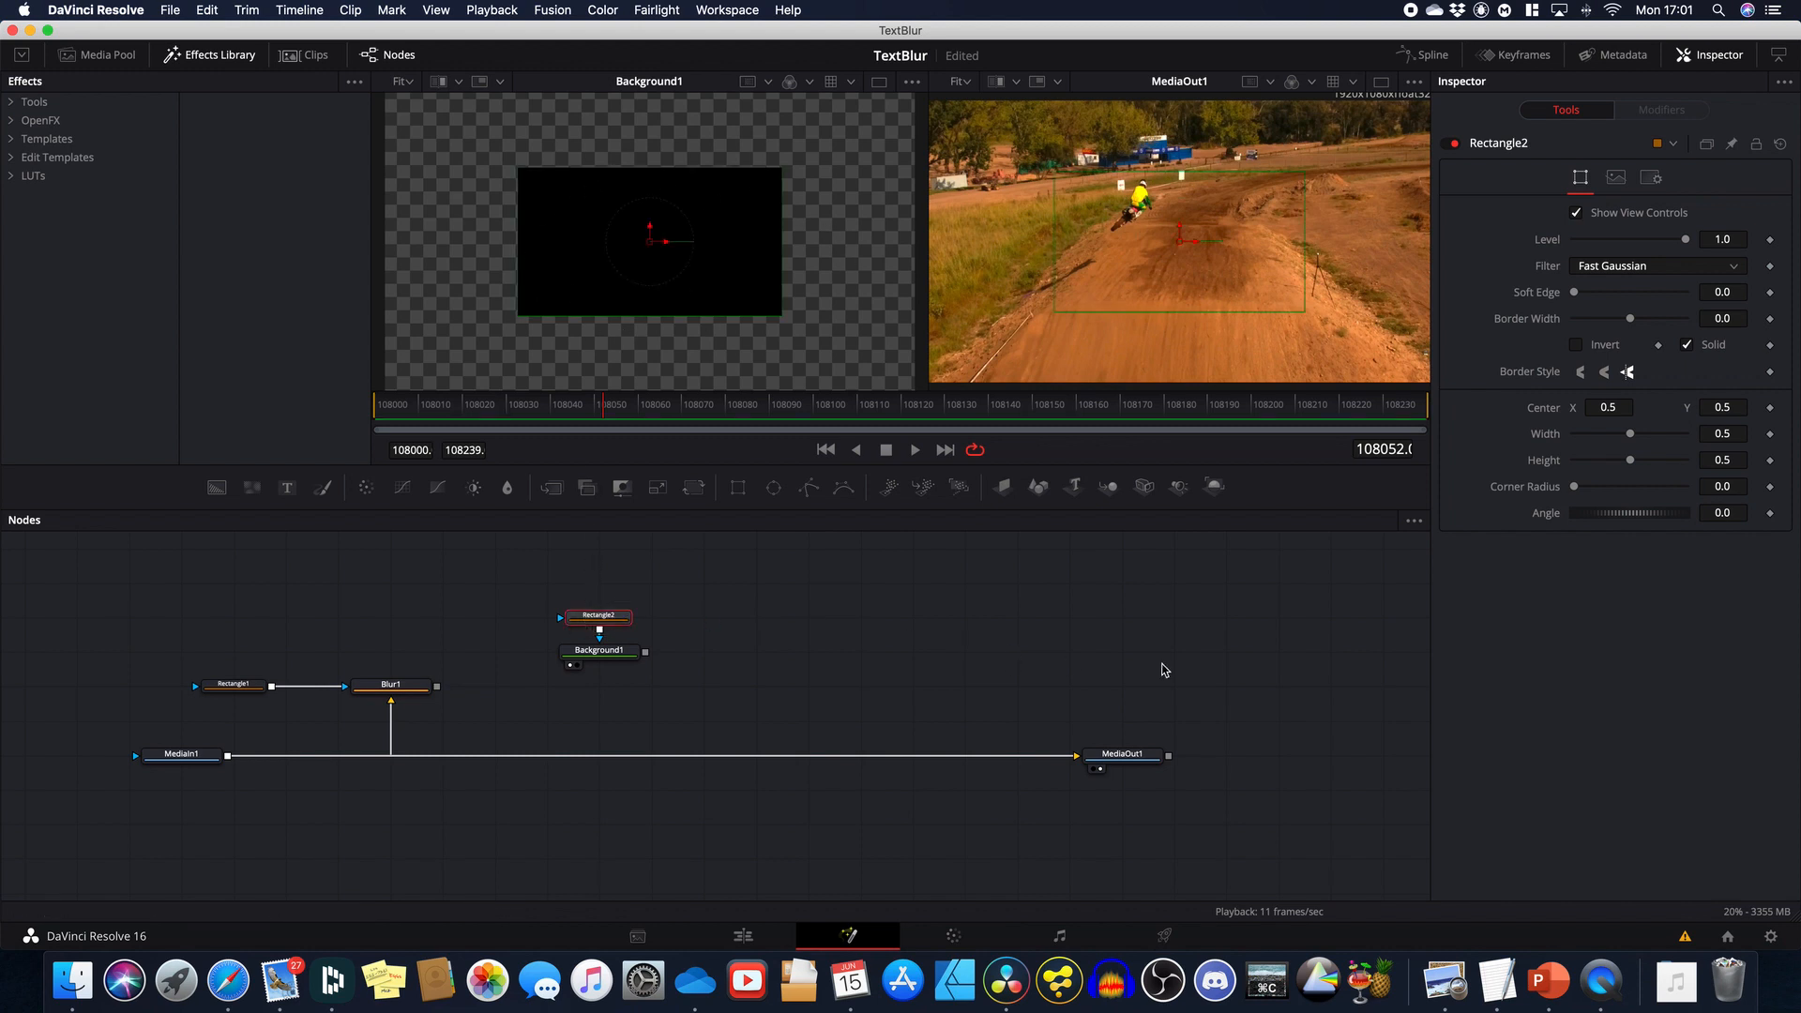
Step: Make Rectangle2 a hollow outline with a 0.013 border width
{"action": "left_click", "coordinate": [1687, 346]}
{"action": "left_click", "coordinate": [1724, 317]}
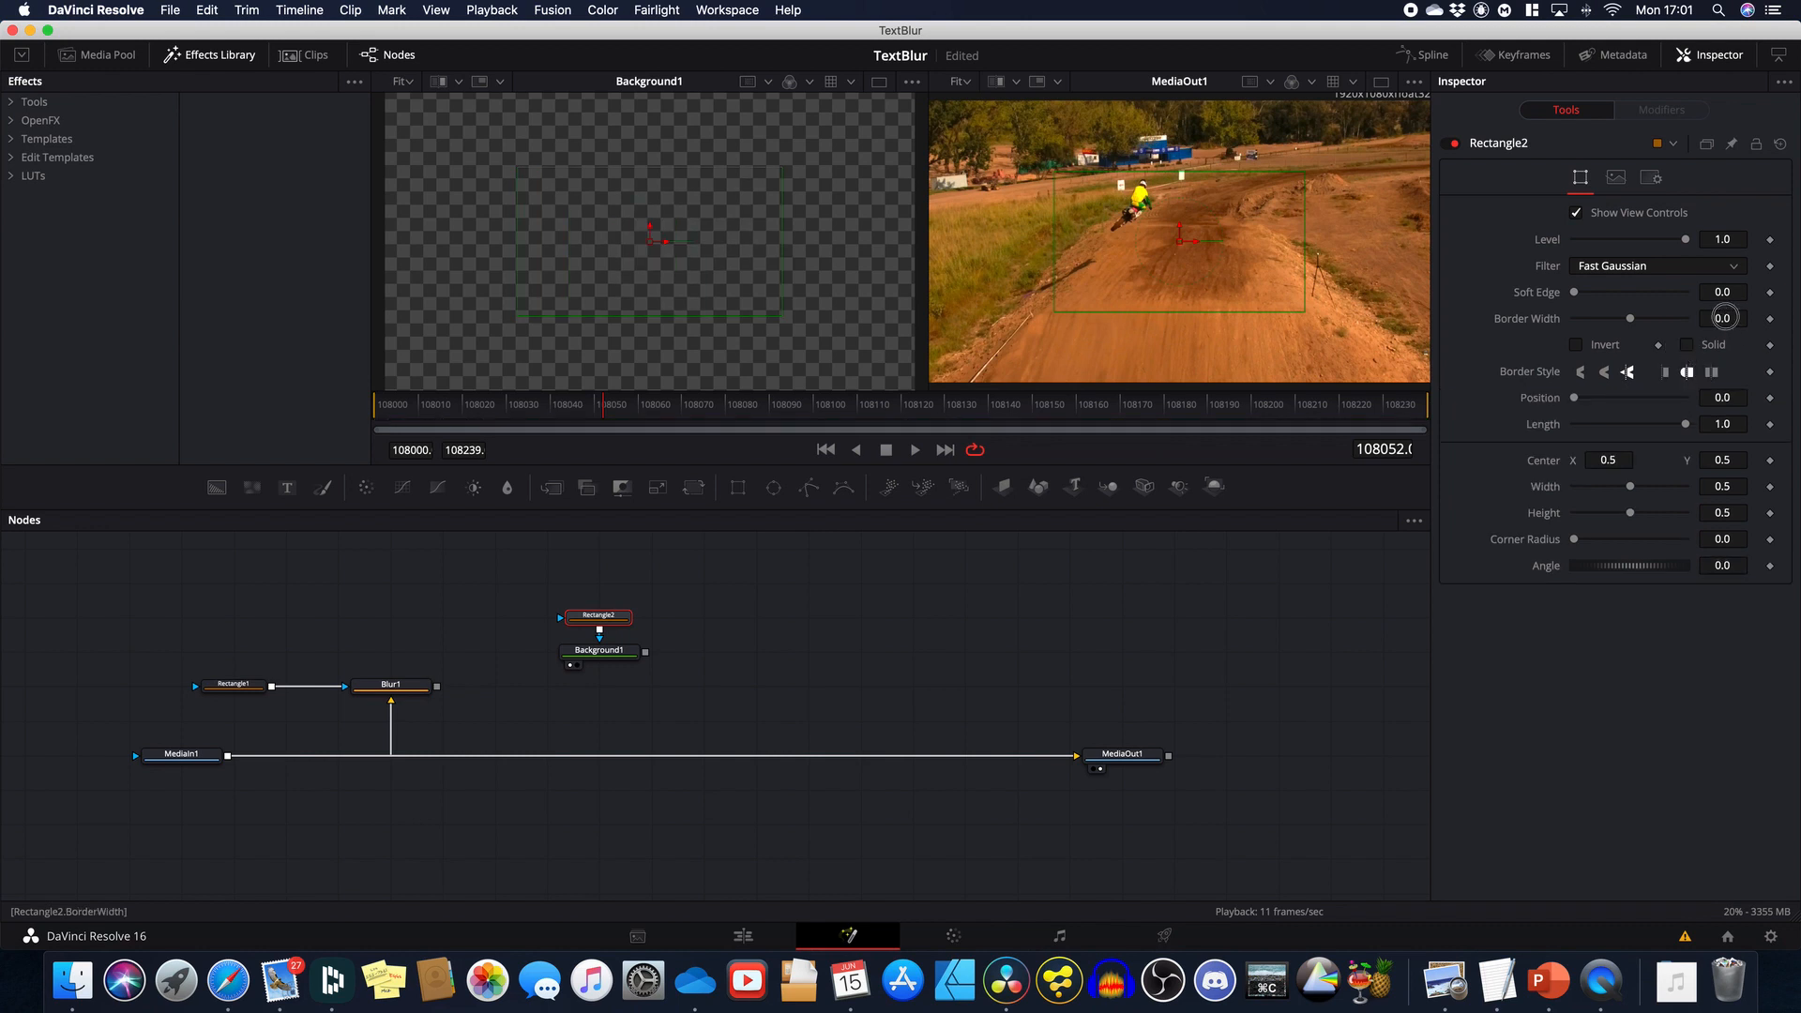
{"action": "left_click_drag", "start_coordinate": [1724, 318], "coordinate": [1743, 320]}
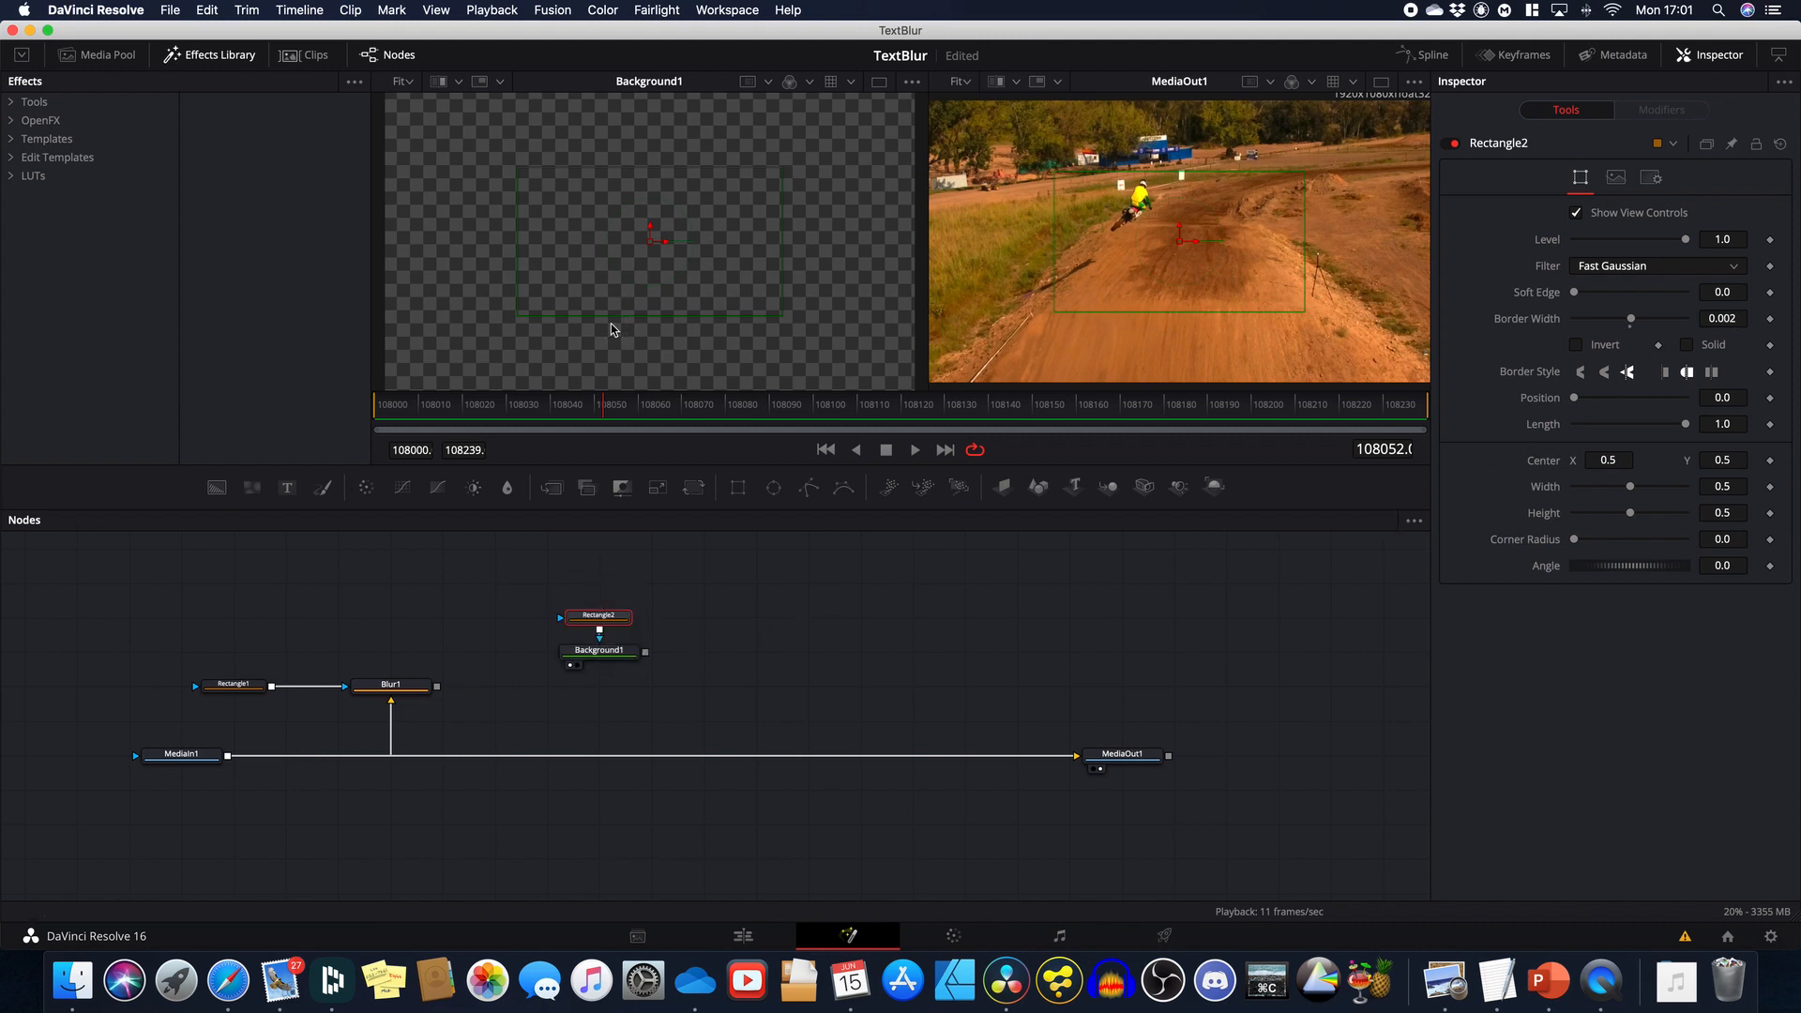
{"action": "mouse_move", "coordinate": [1633, 322]}
{"action": "left_mouse_down"}
{"action": "mouse_move", "coordinate": [1673, 323]}
{"action": "mouse_move", "coordinate": [1636, 325]}
{"action": "left_mouse_up"}
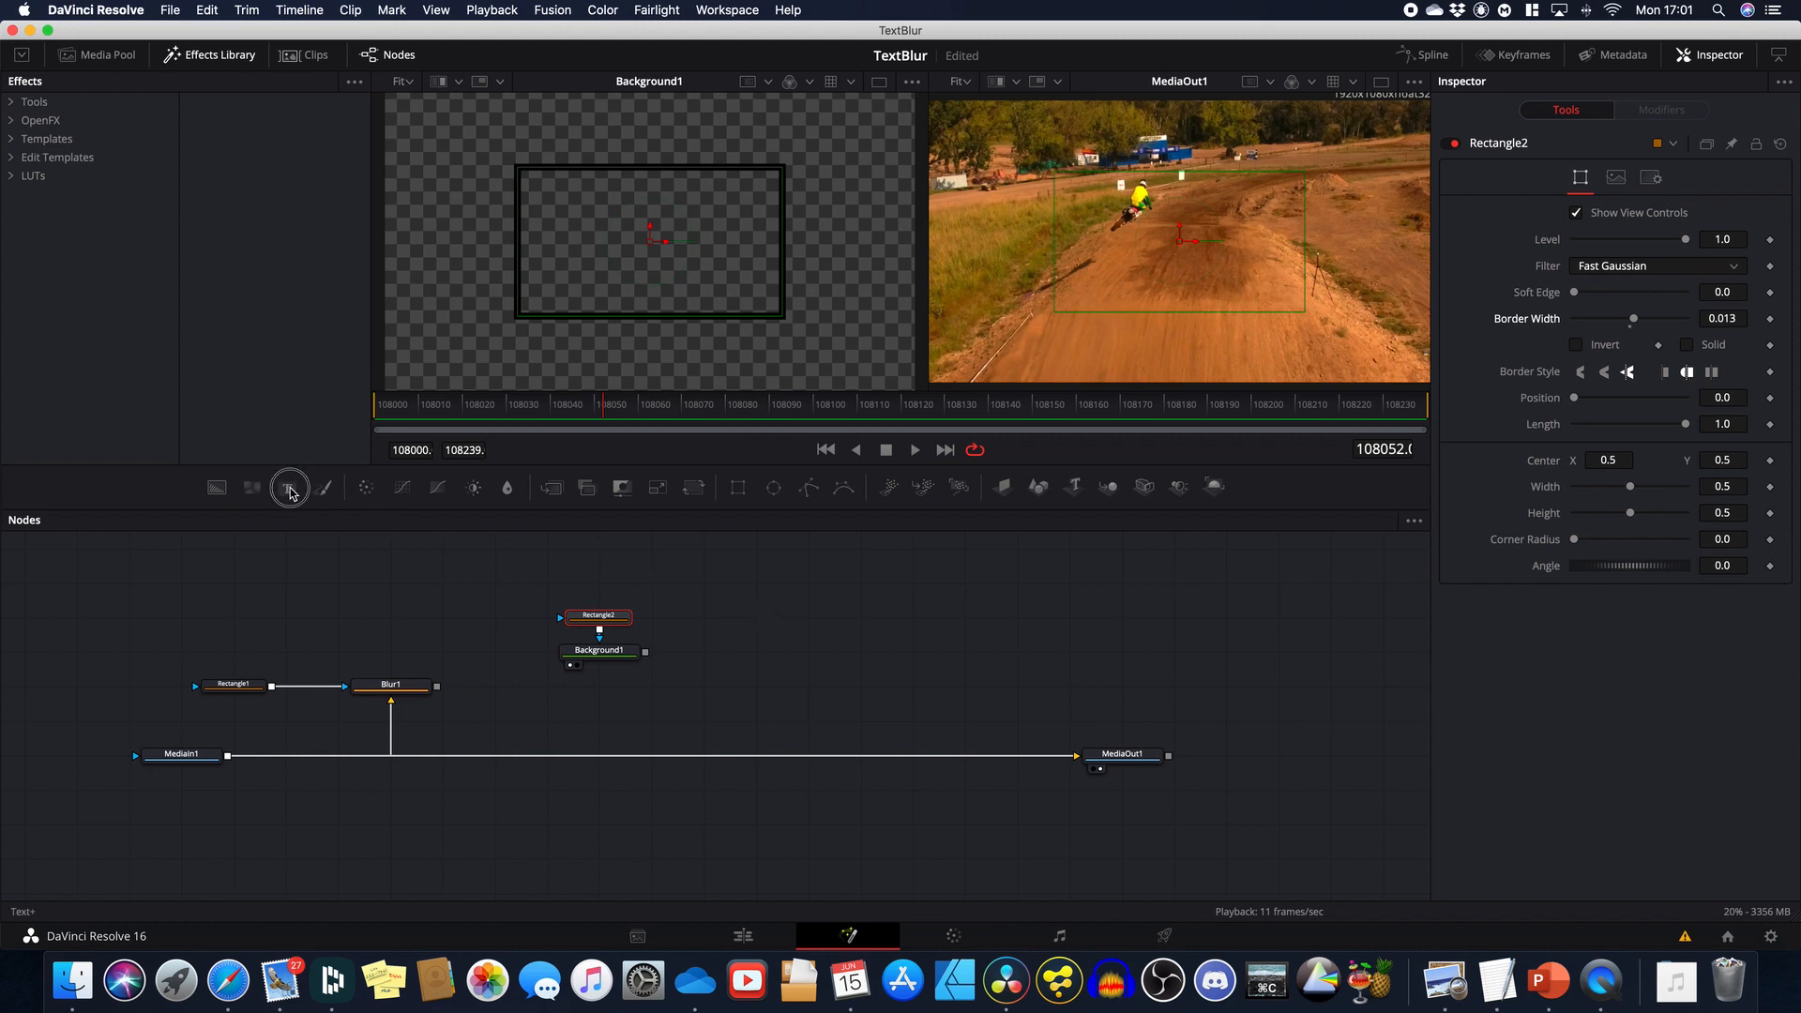
{"action": "left_click_drag", "start_coordinate": [287, 488], "coordinate": [707, 591]}
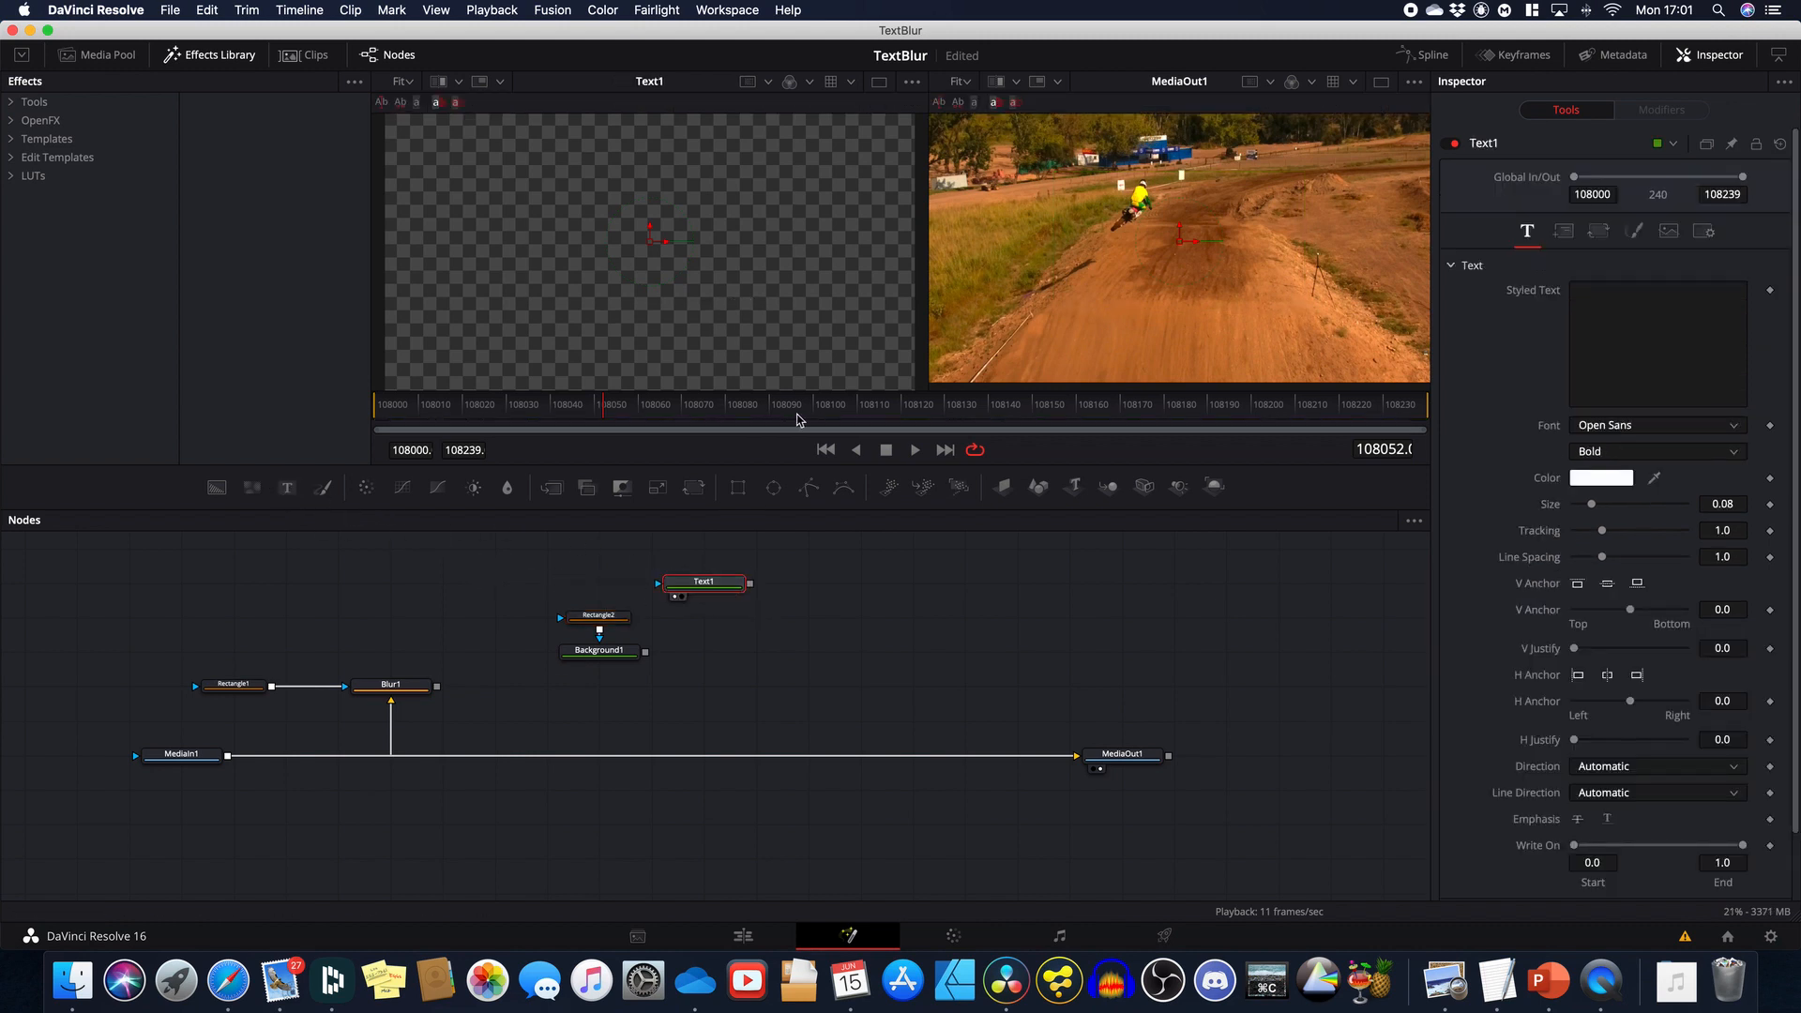
Step: Type the photographer's name and 'Photo & Video' as a two-line caption in Text1
{"action": "key", "text": "1"}
{"action": "left_click", "coordinate": [1632, 339]}
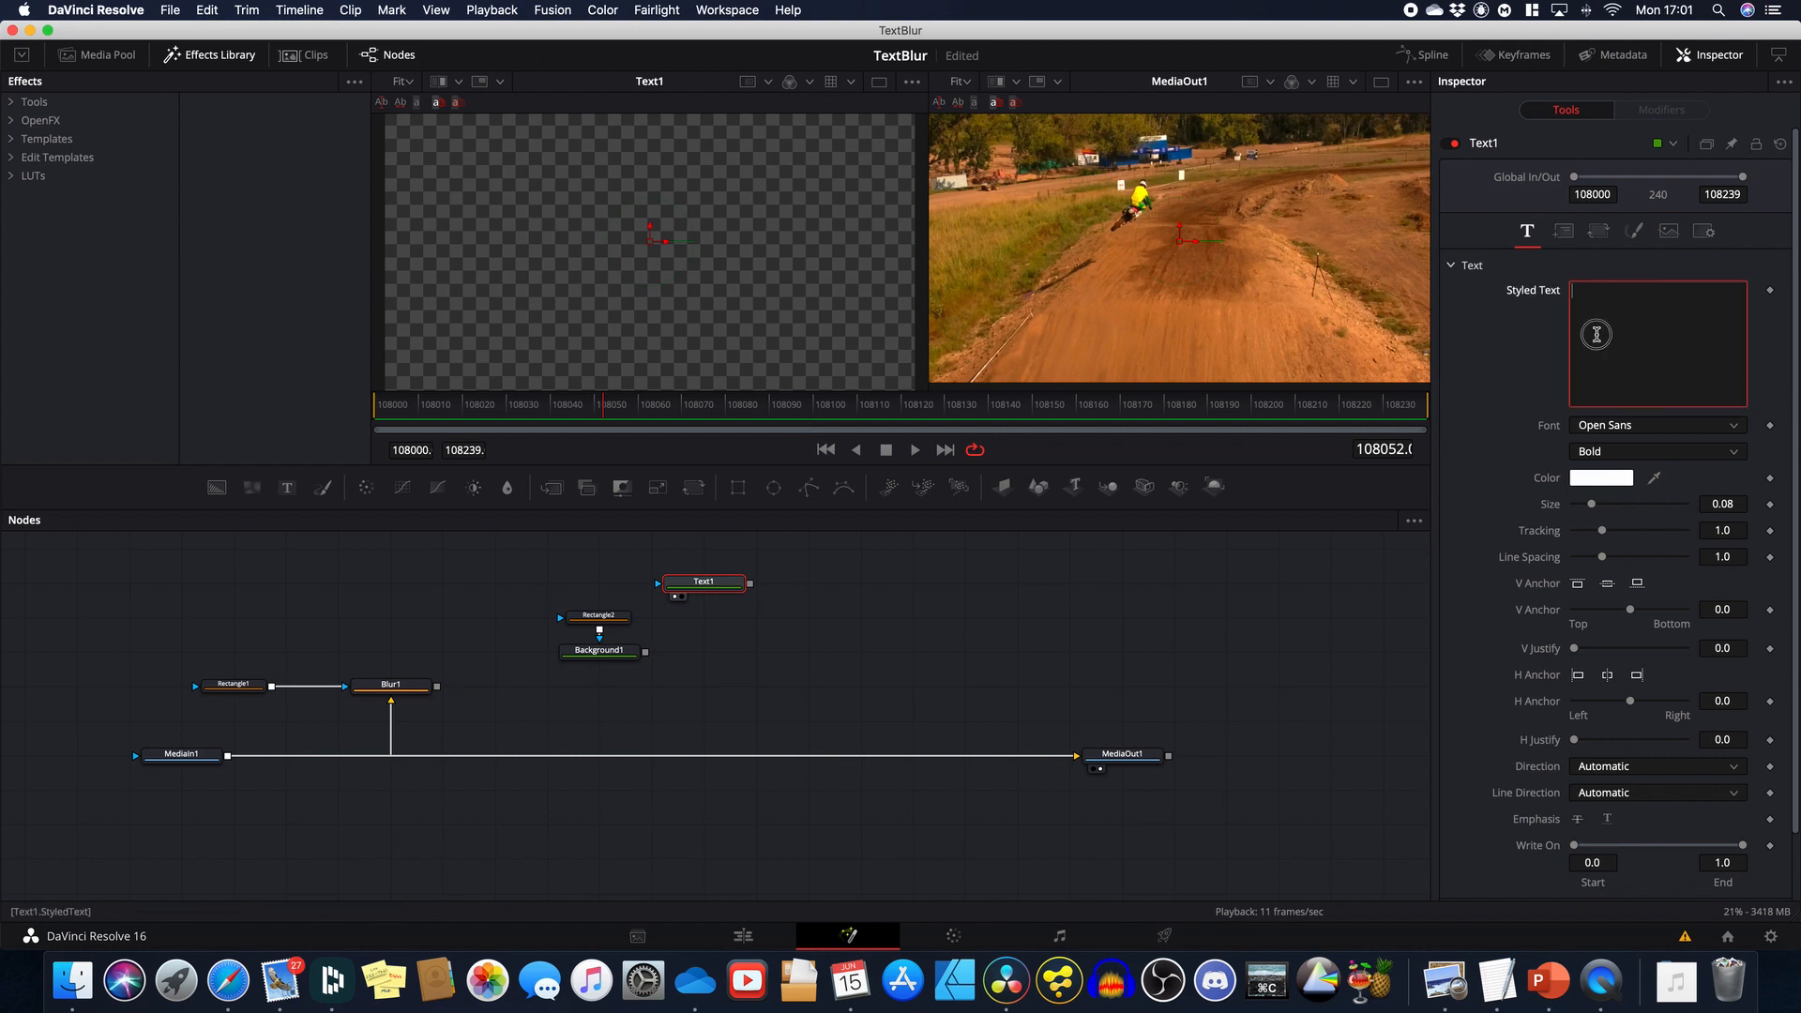
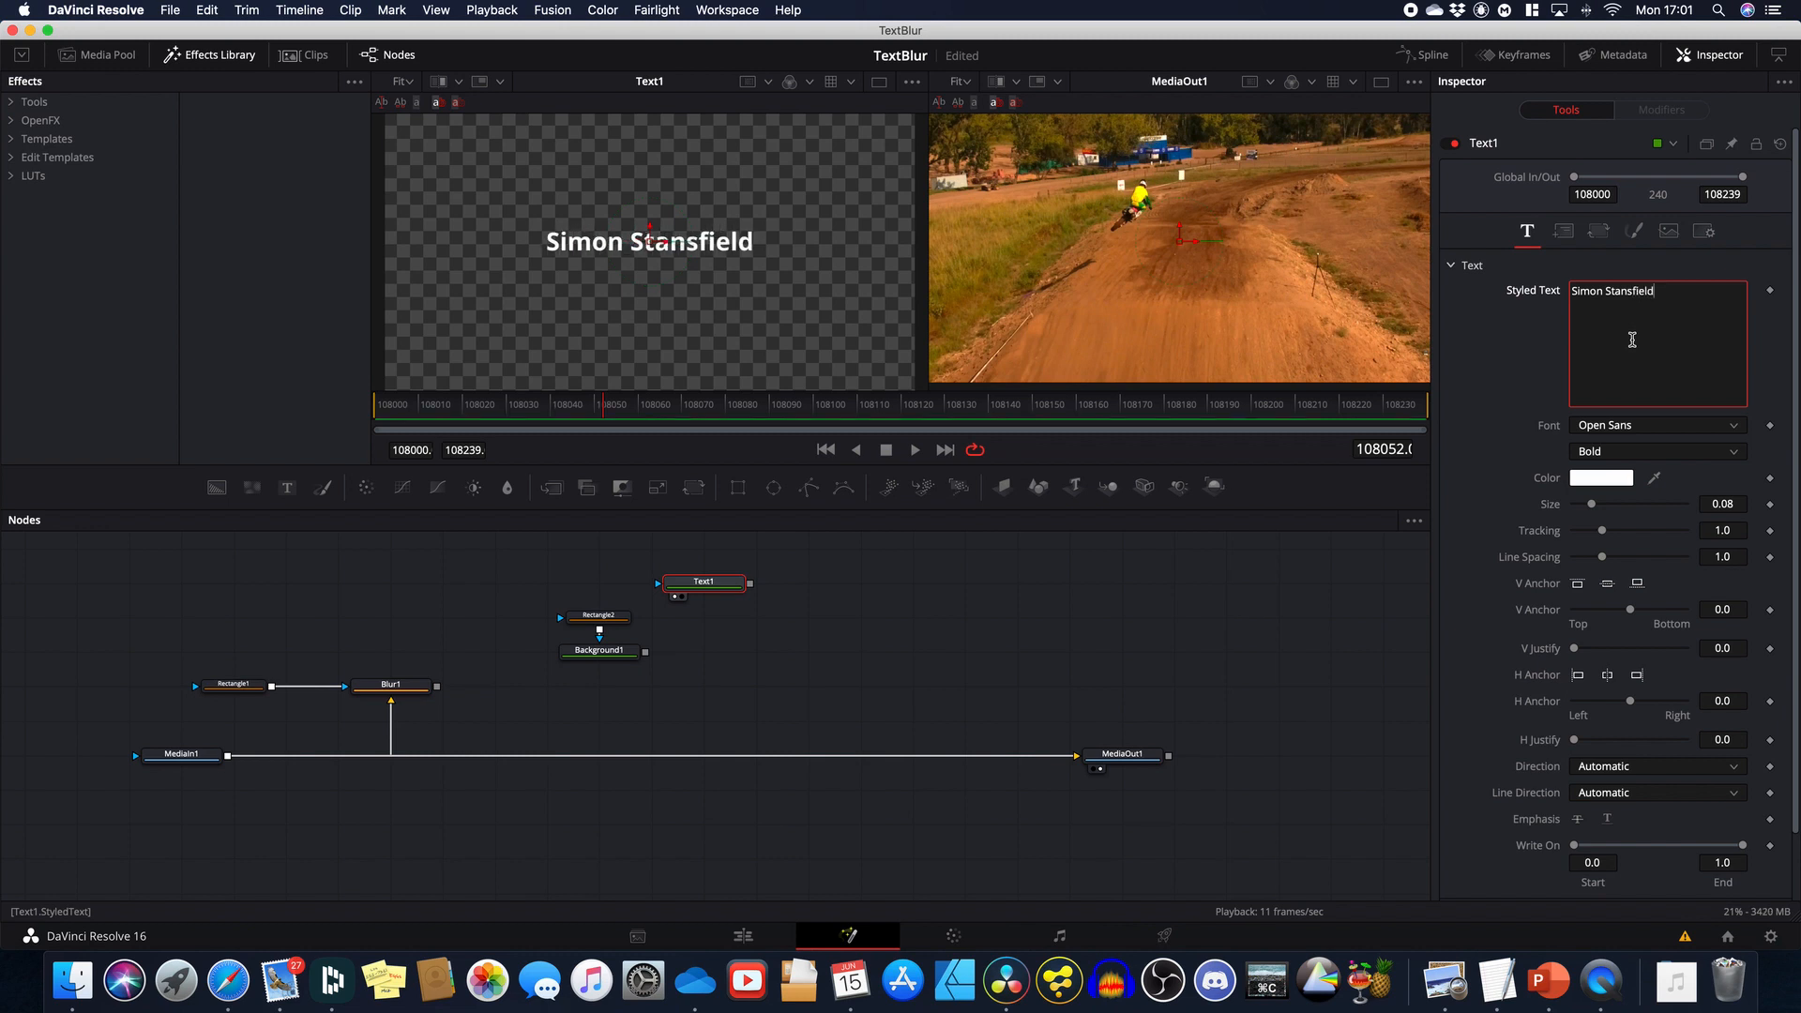
{"action": "key", "text": "Return"}
{"action": "type", "text": "P"}
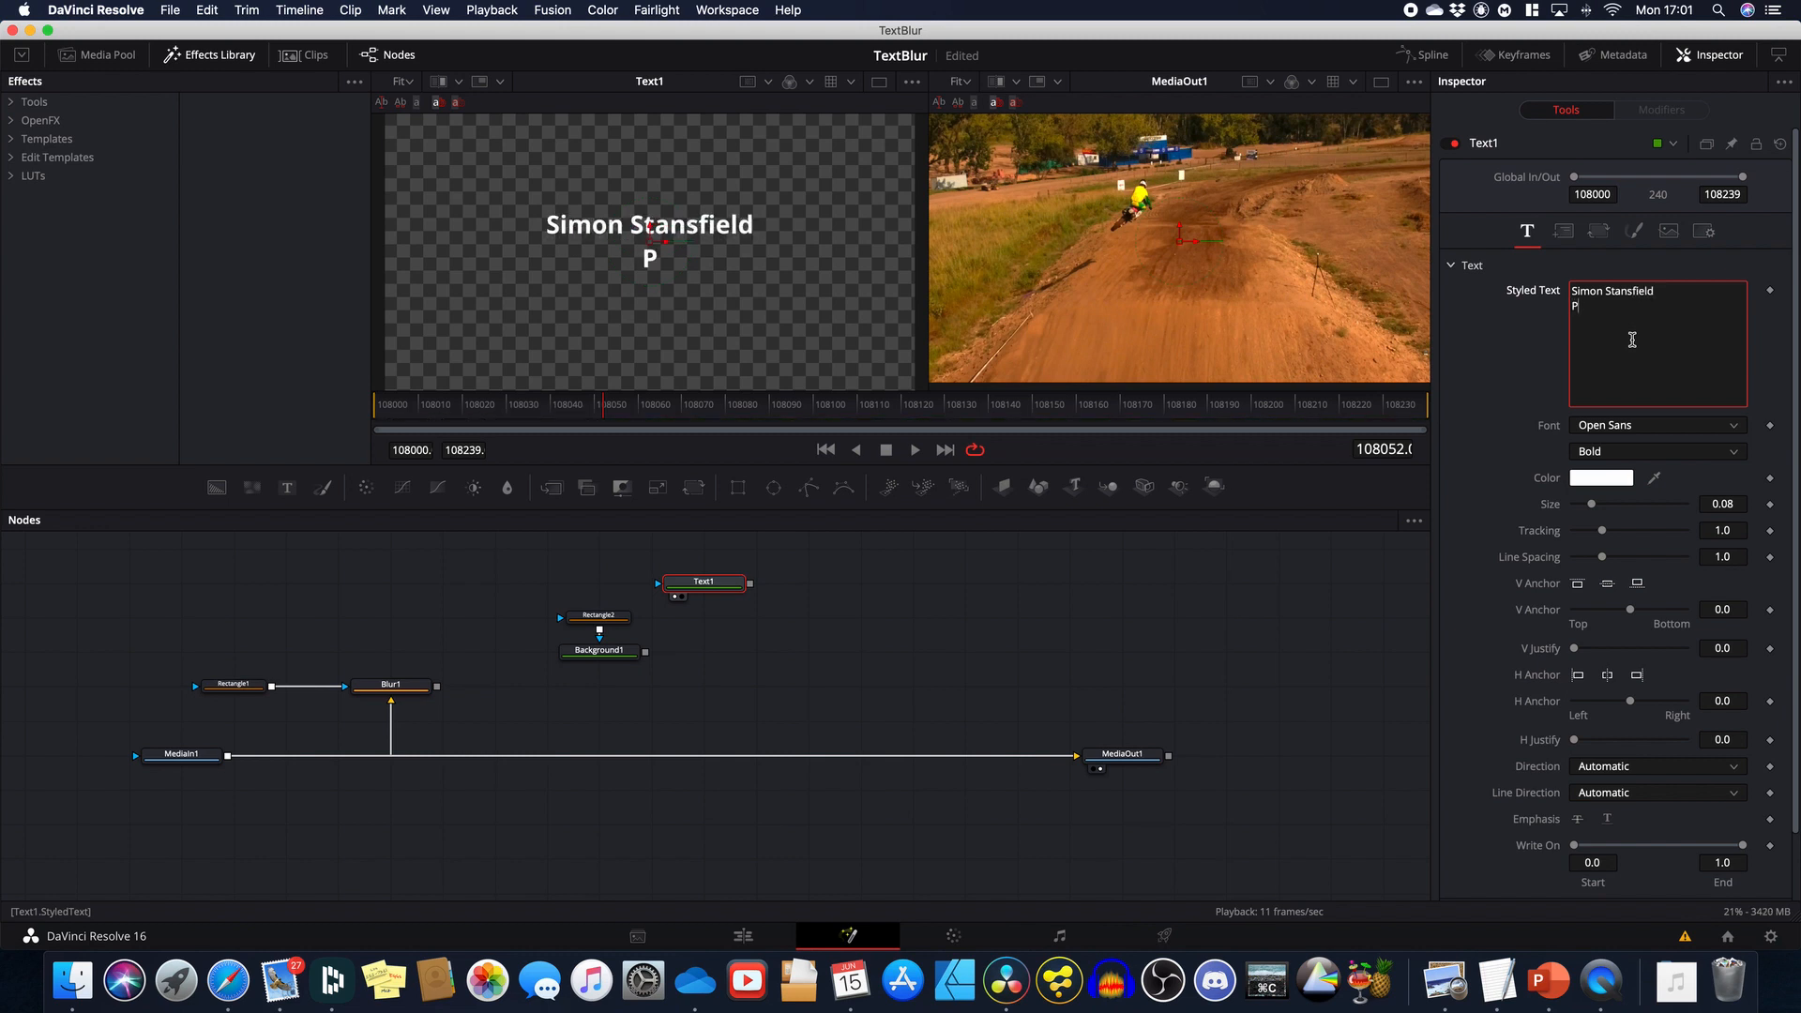
{"action": "type", "text": "hoto & Vid"}
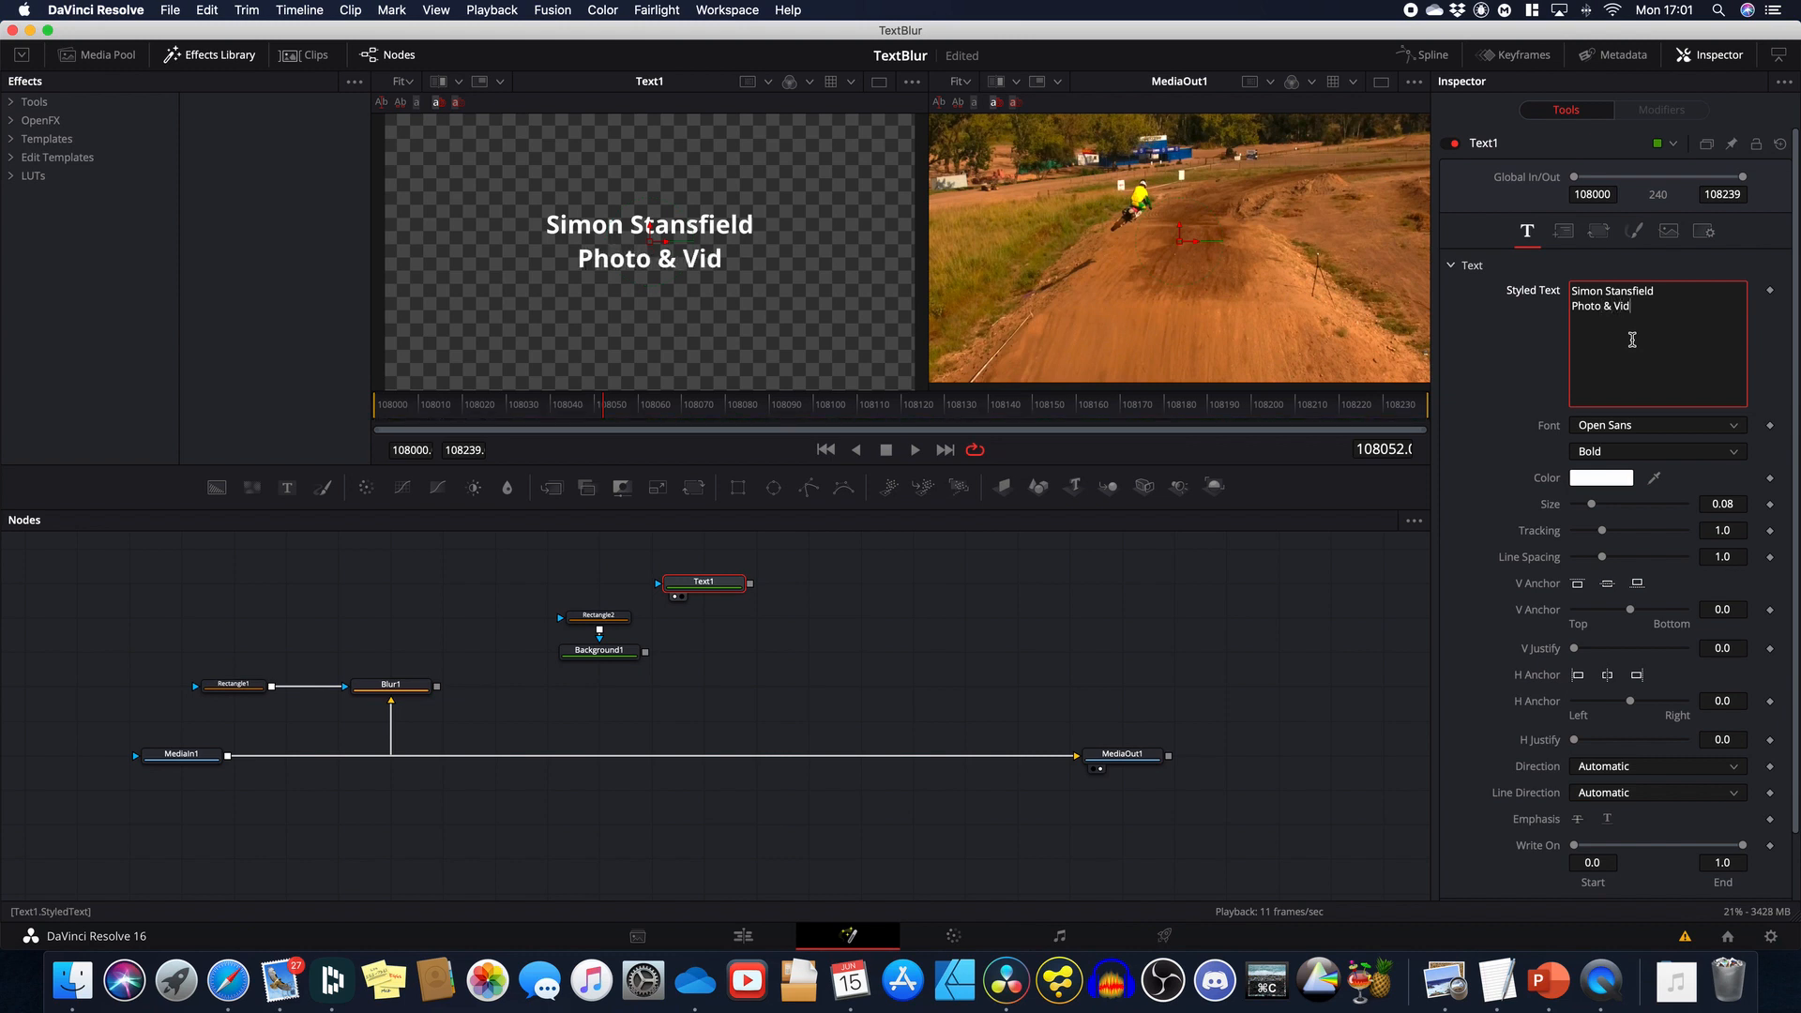
{"action": "type", "text": "eo"}
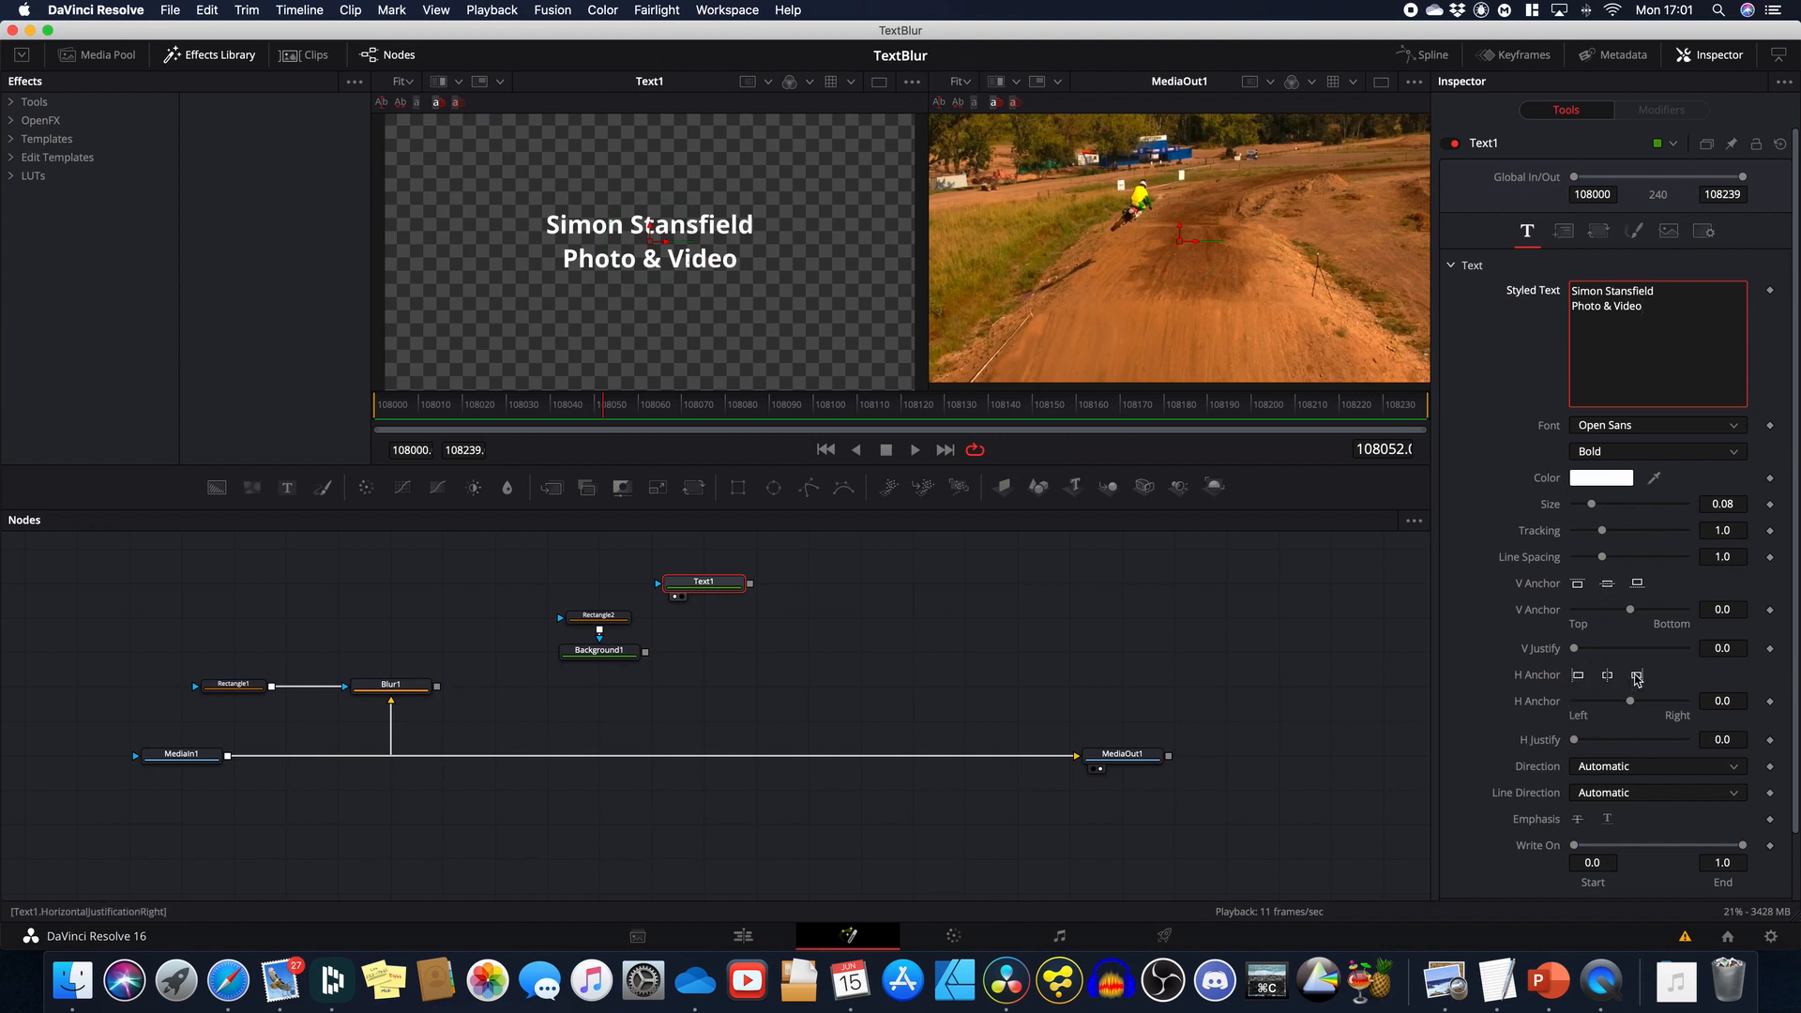
Step: Right-align the caption, shift it right, and move Rectangle2 and Background1 beside Text1
{"action": "left_click", "coordinate": [1636, 677]}
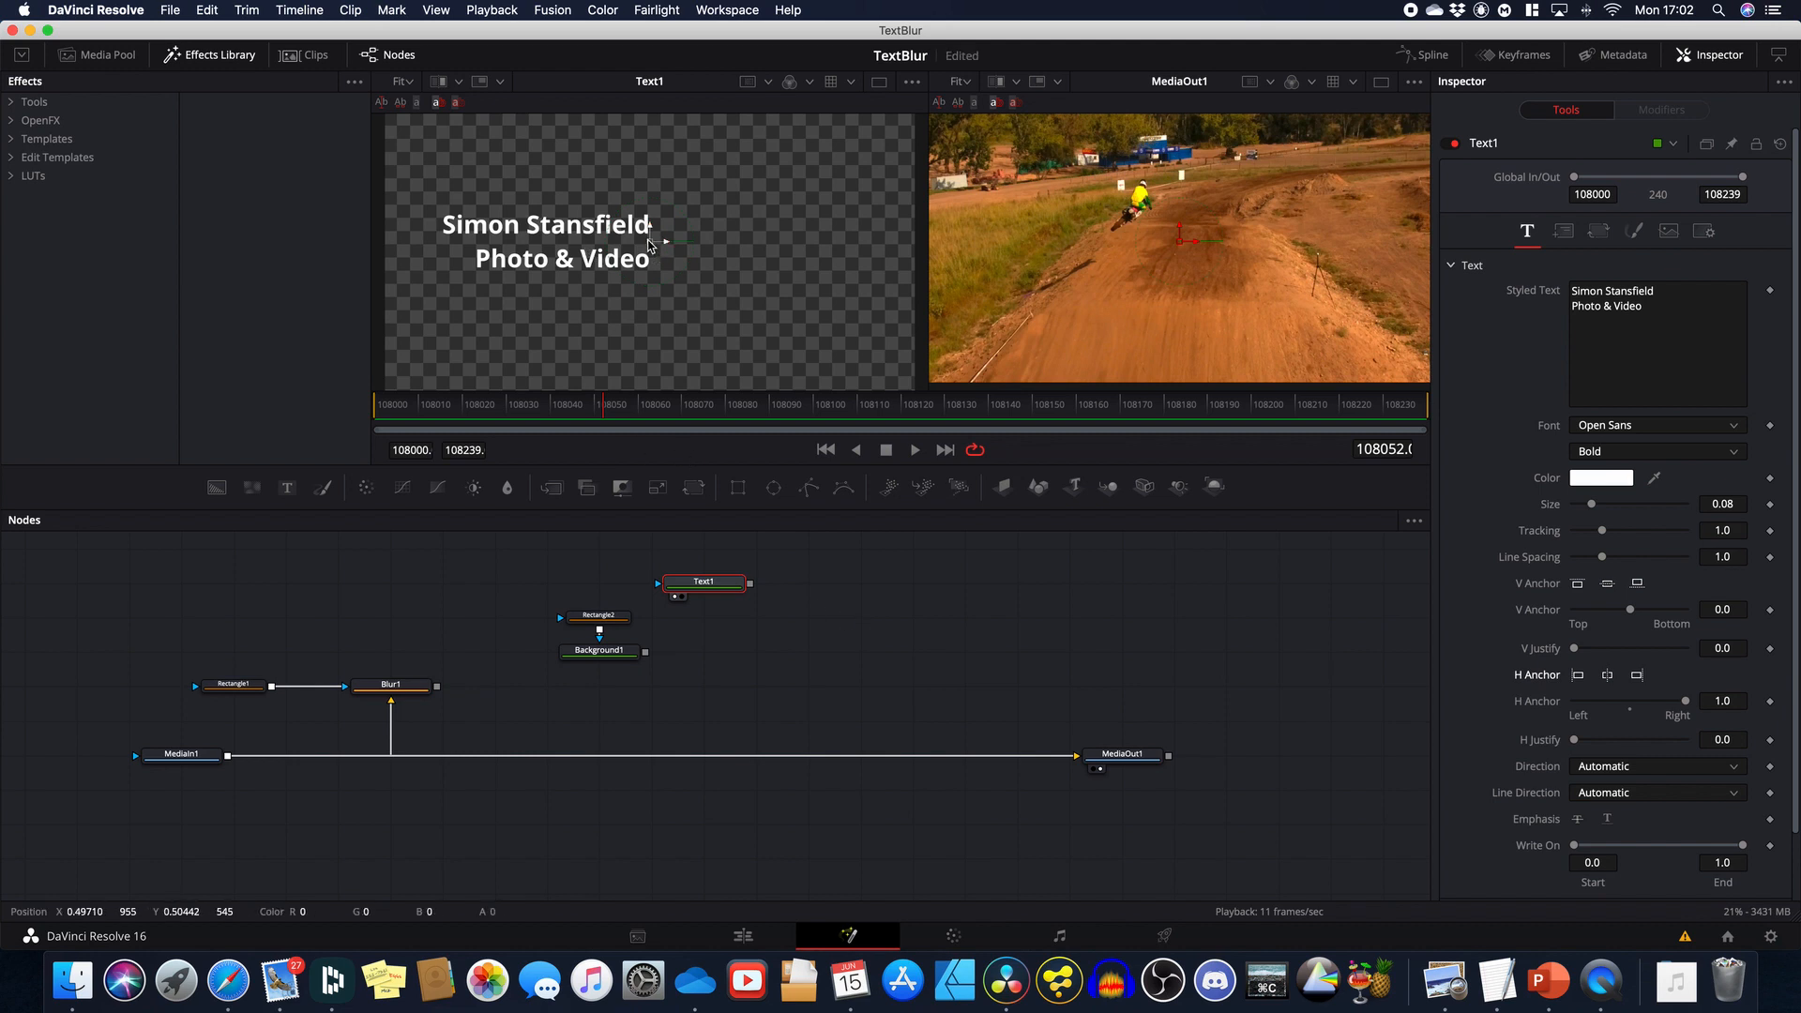
{"action": "left_click_drag", "start_coordinate": [662, 245], "coordinate": [797, 245]}
{"action": "mouse_move", "coordinate": [564, 594]}
{"action": "left_mouse_down"}
{"action": "mouse_move", "coordinate": [607, 622]}
{"action": "mouse_move", "coordinate": [619, 656]}
{"action": "mouse_move", "coordinate": [547, 616]}
{"action": "left_mouse_up"}
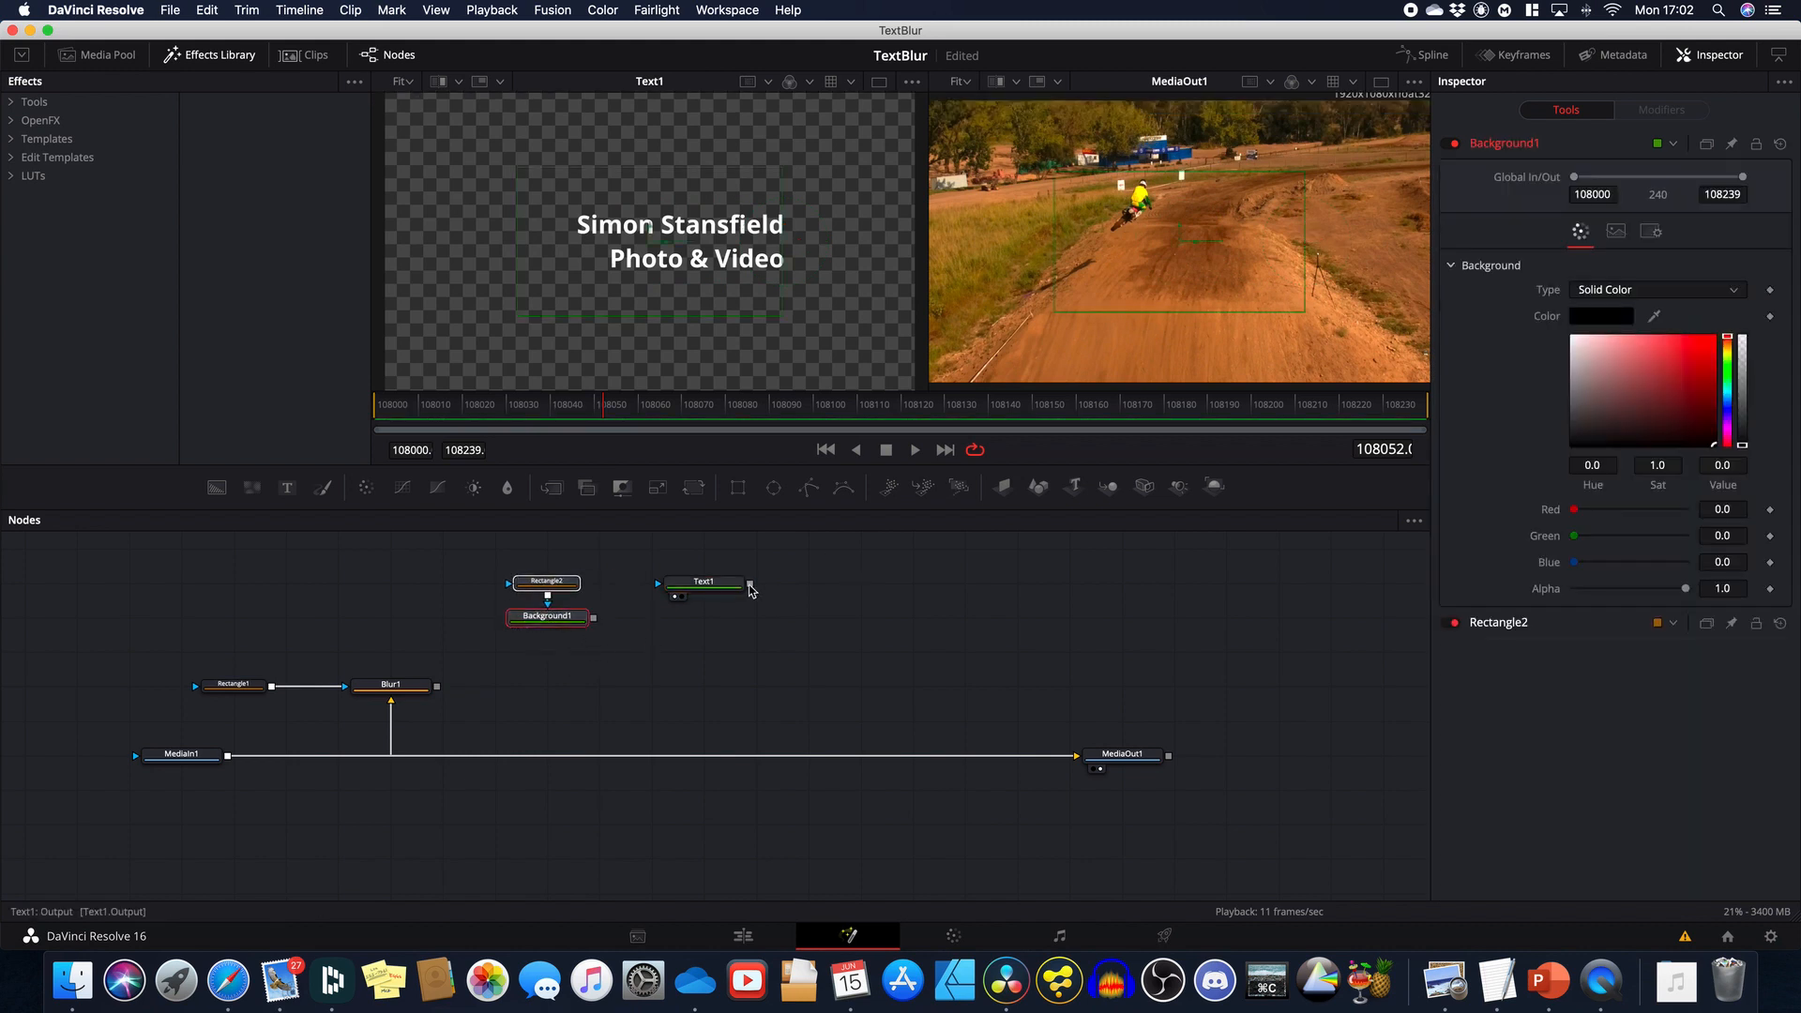
Step: Merge Text1 over Background1 into Merge1 and reset its center to 0.5, 0.5
{"action": "left_click_drag", "start_coordinate": [749, 583], "coordinate": [595, 620]}
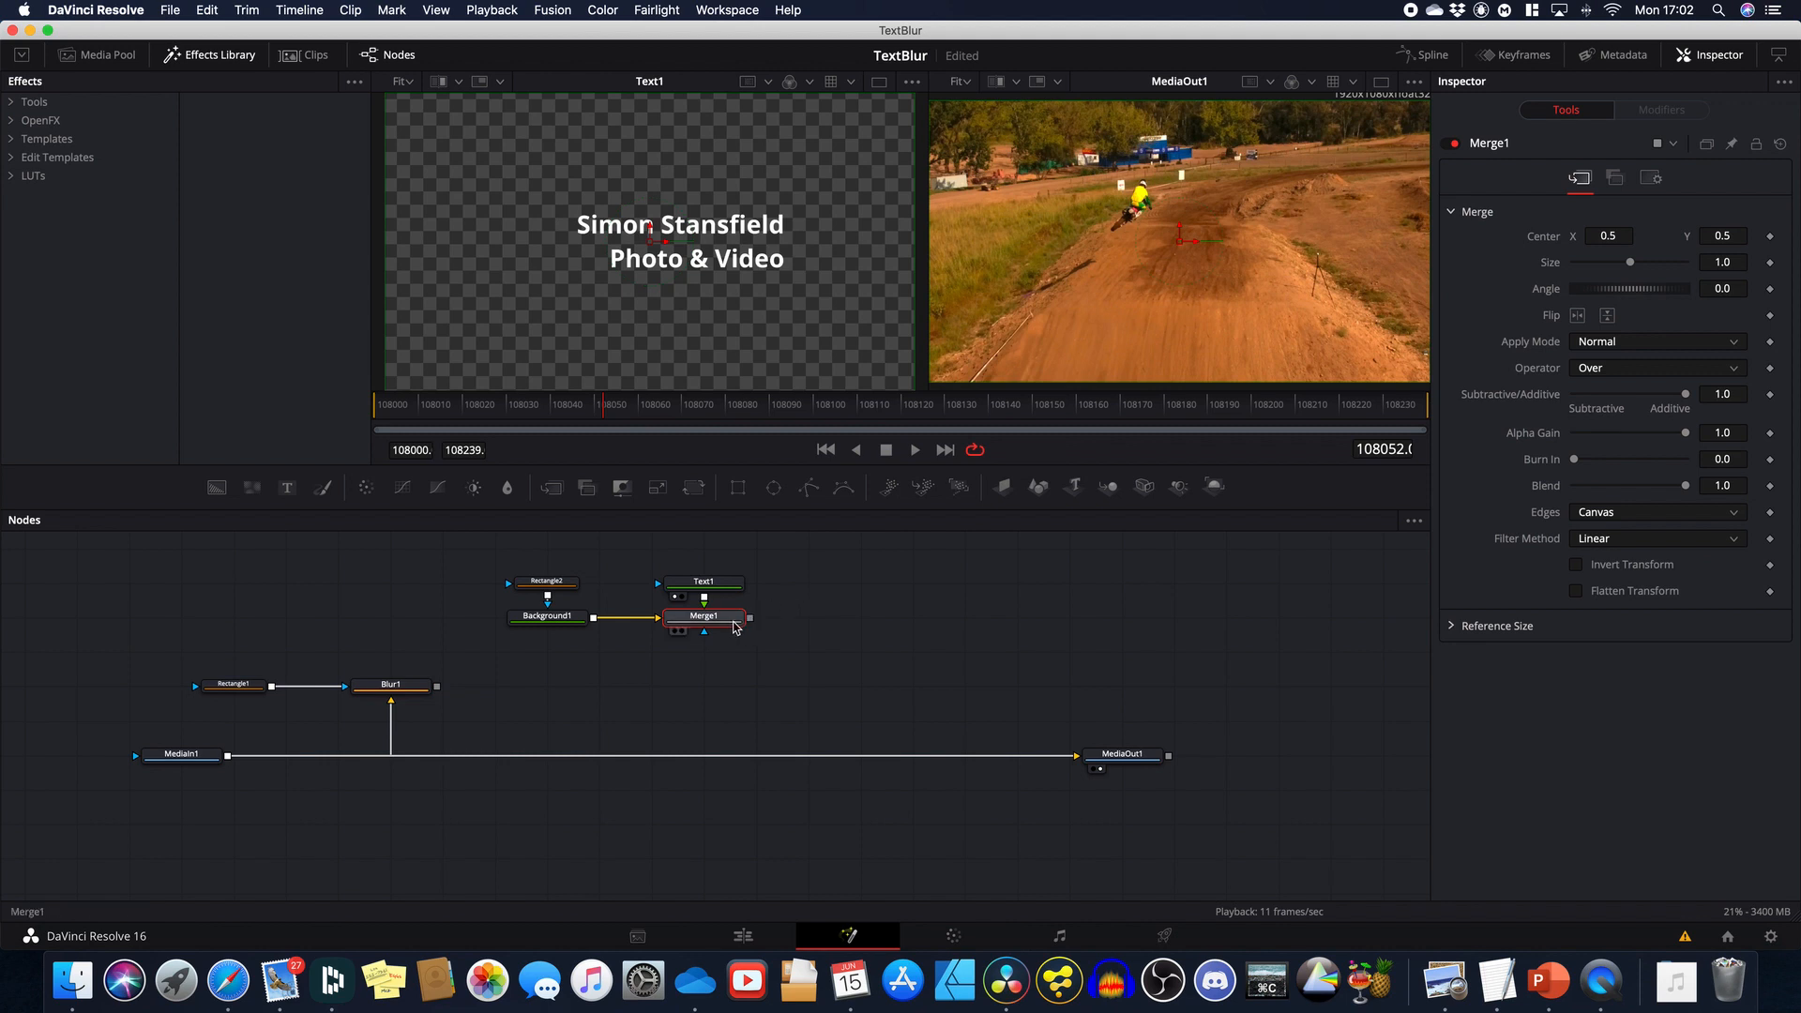
{"action": "left_click_drag", "start_coordinate": [734, 619], "coordinate": [826, 222]}
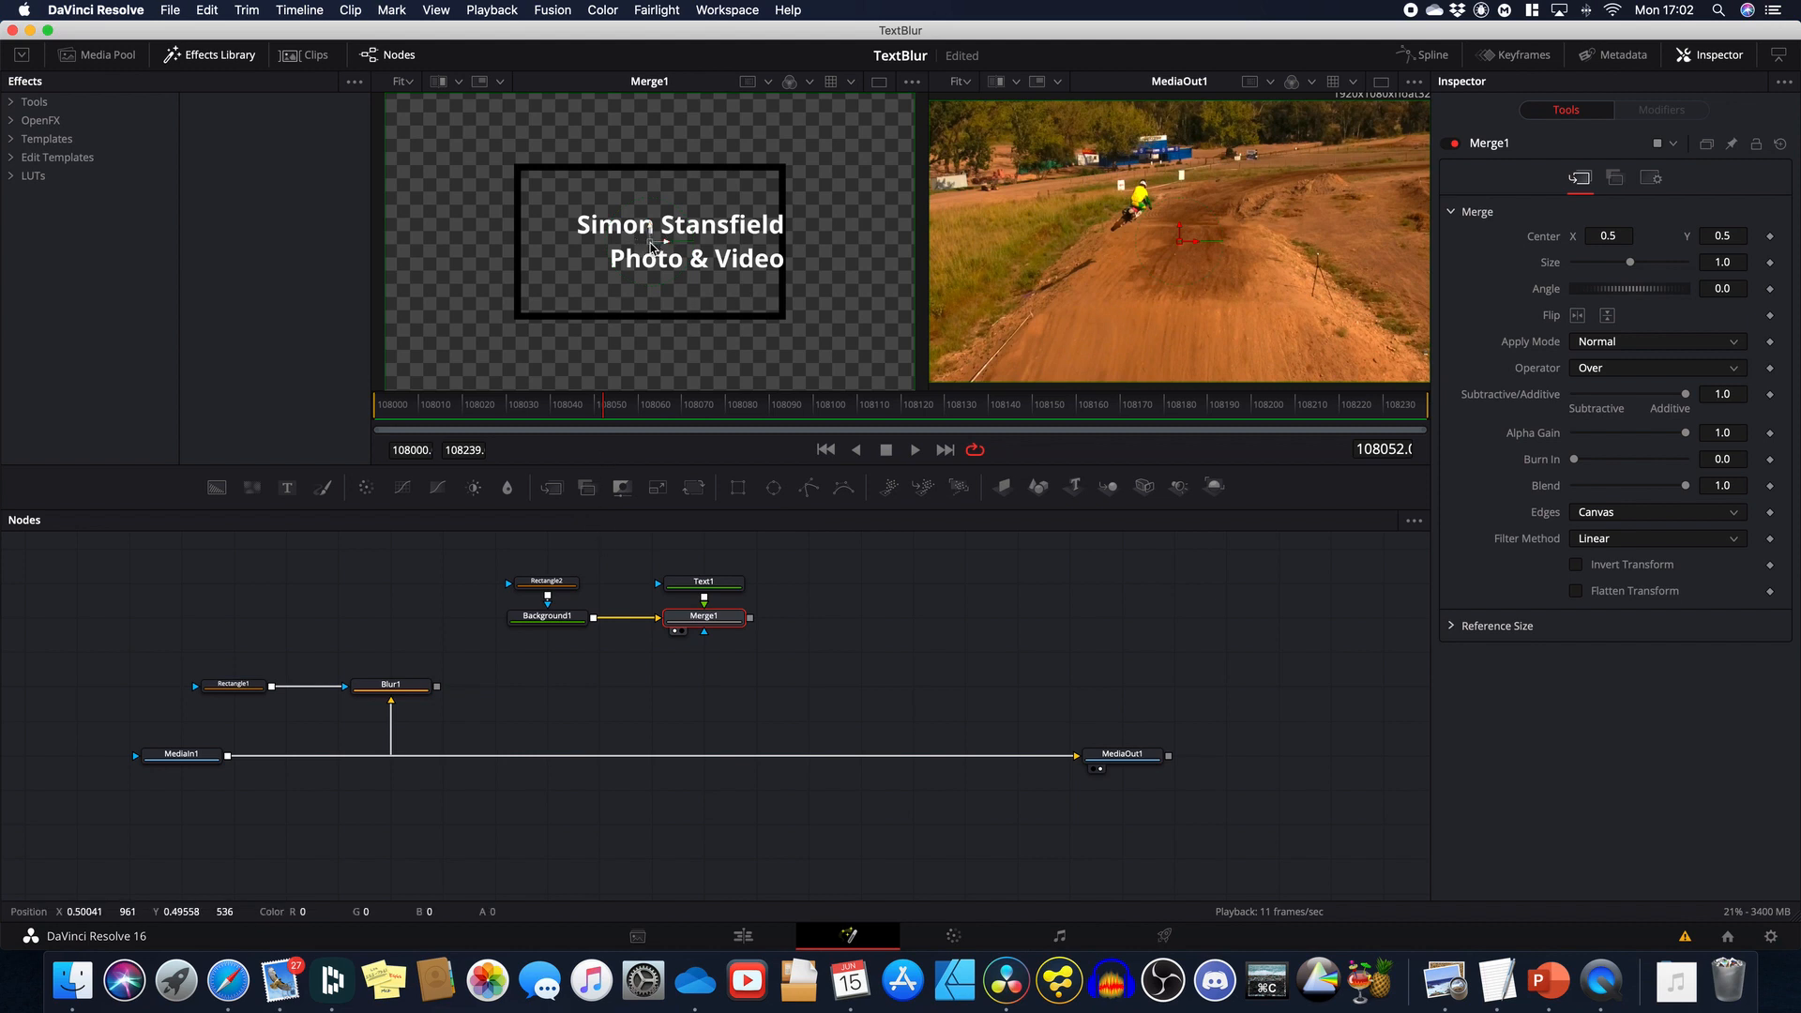
{"action": "left_click_drag", "start_coordinate": [653, 246], "coordinate": [625, 244]}
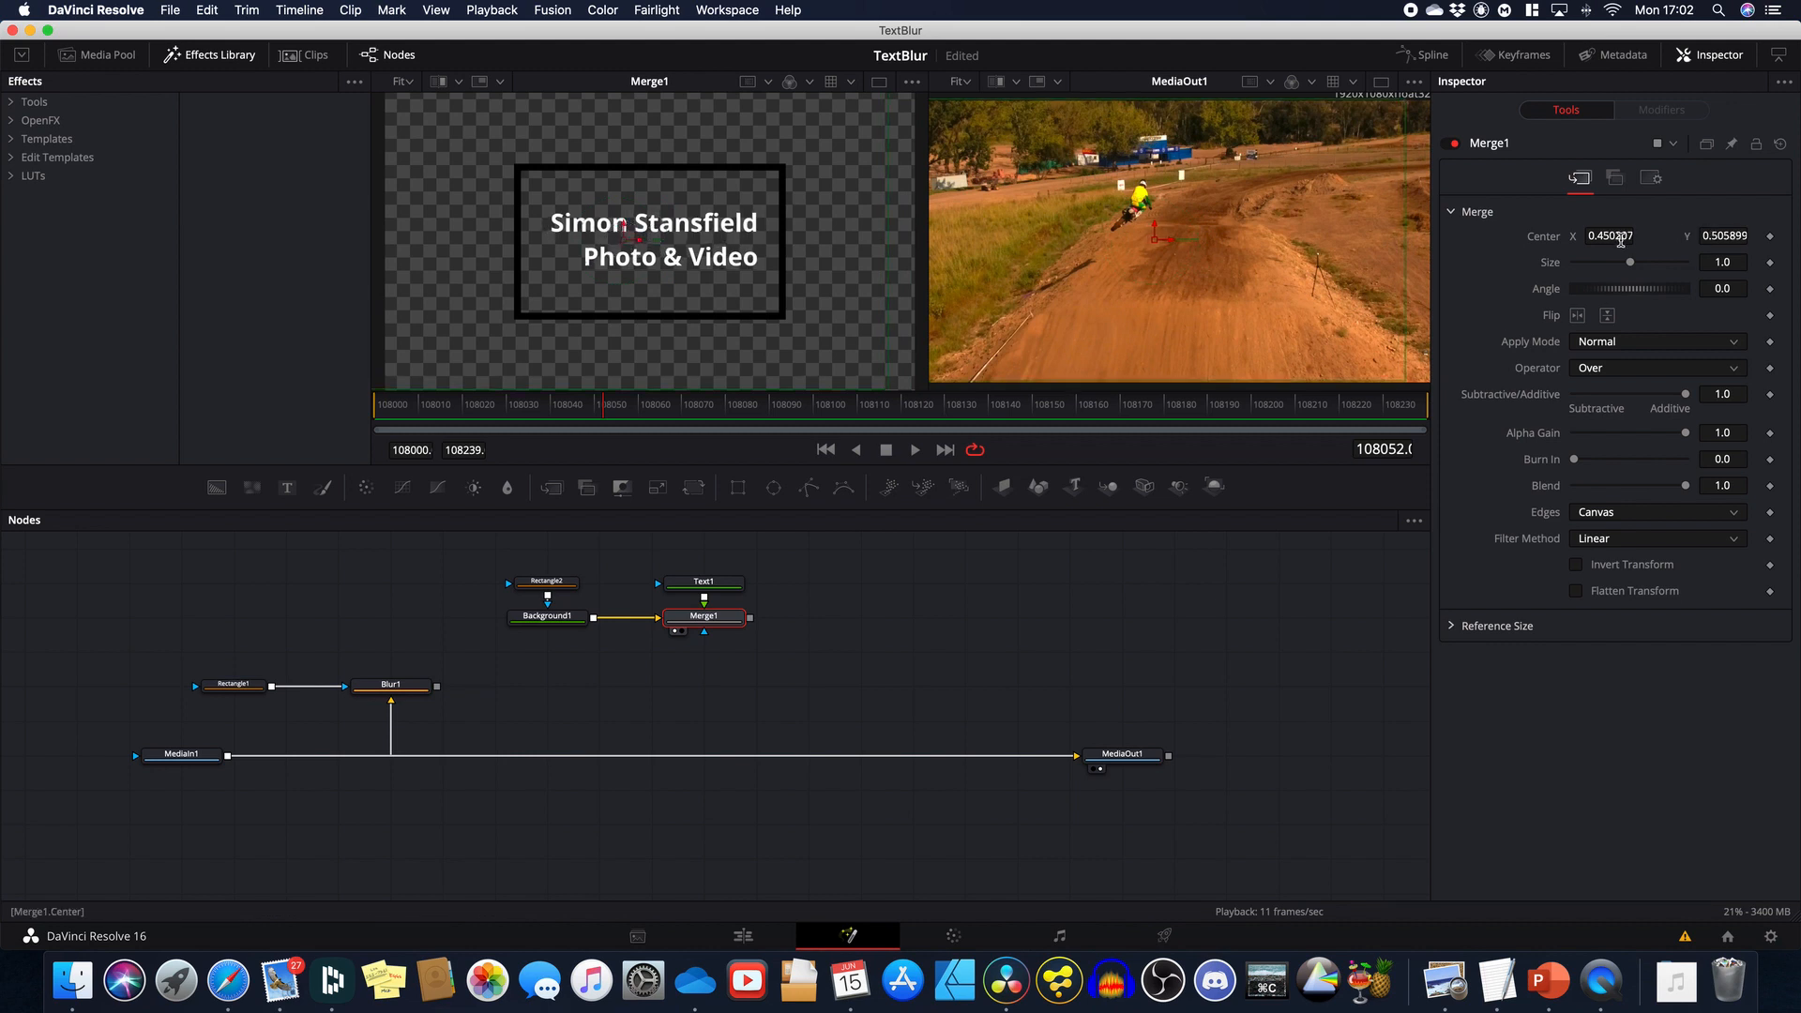
{"action": "double_click", "coordinate": [1550, 240]}
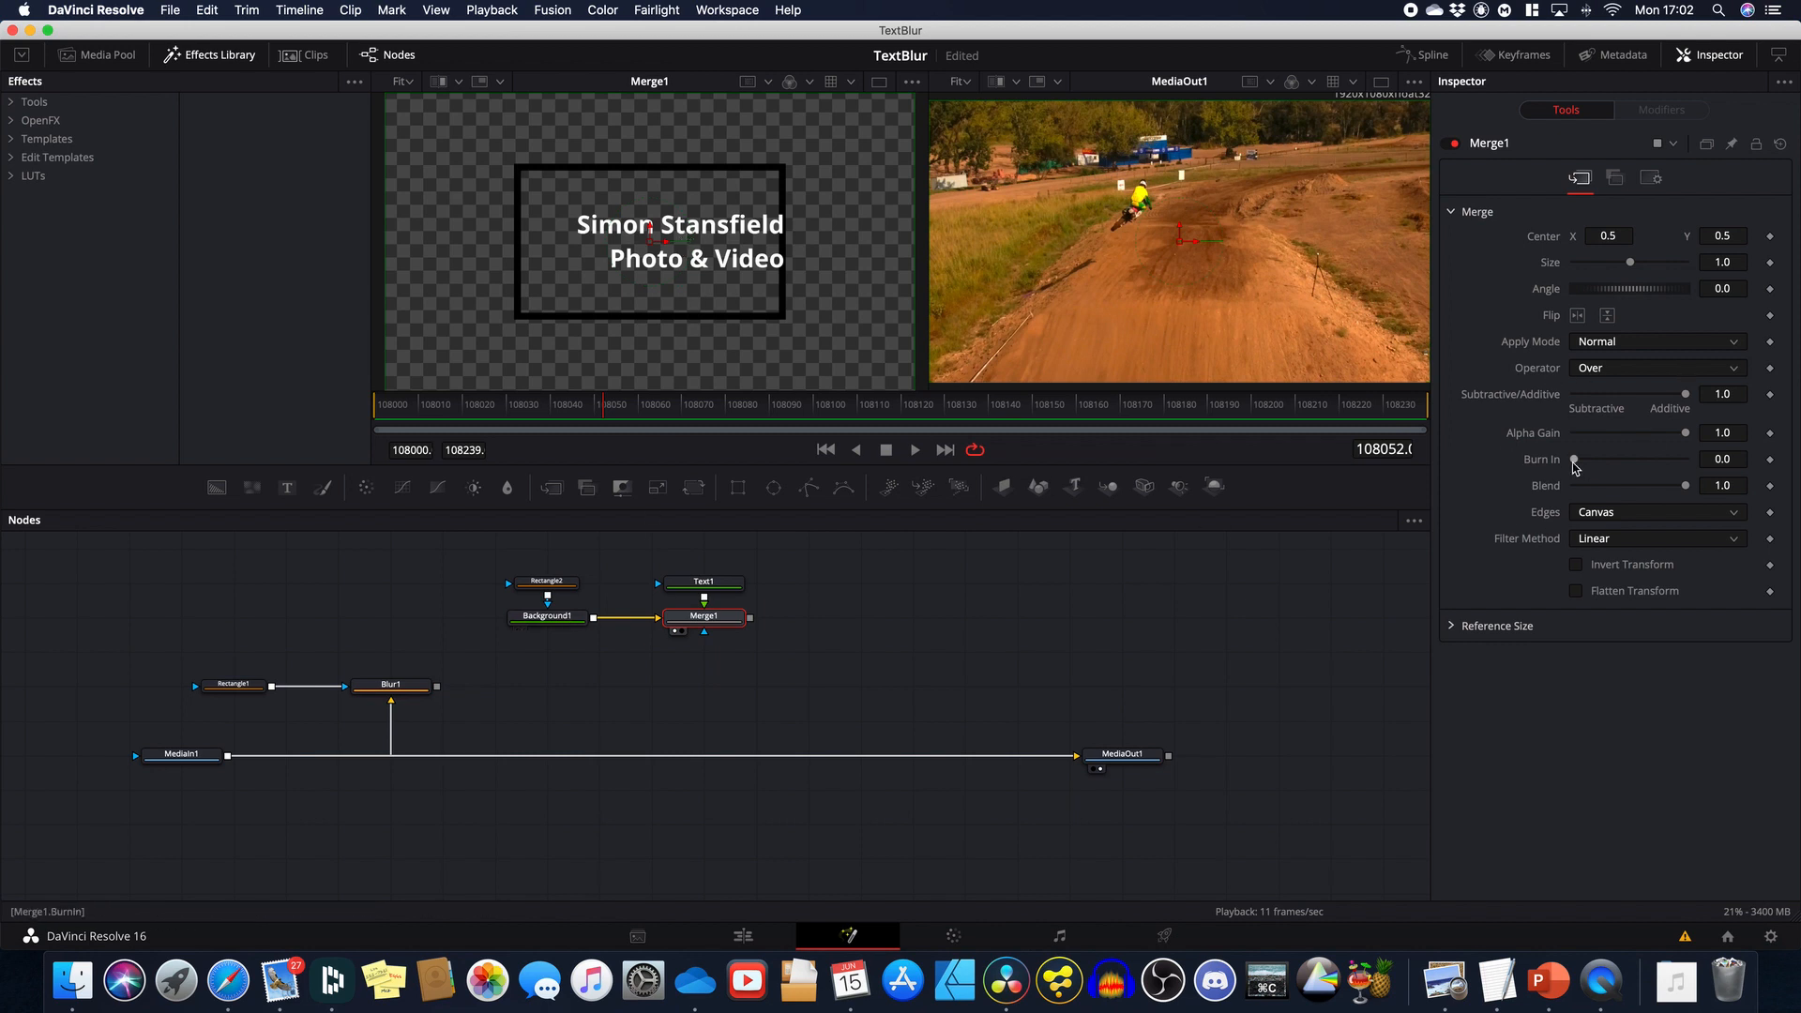
Step: Set Text1's horizontal anchor back to centre (0.0)
{"action": "left_click", "coordinate": [704, 585]}
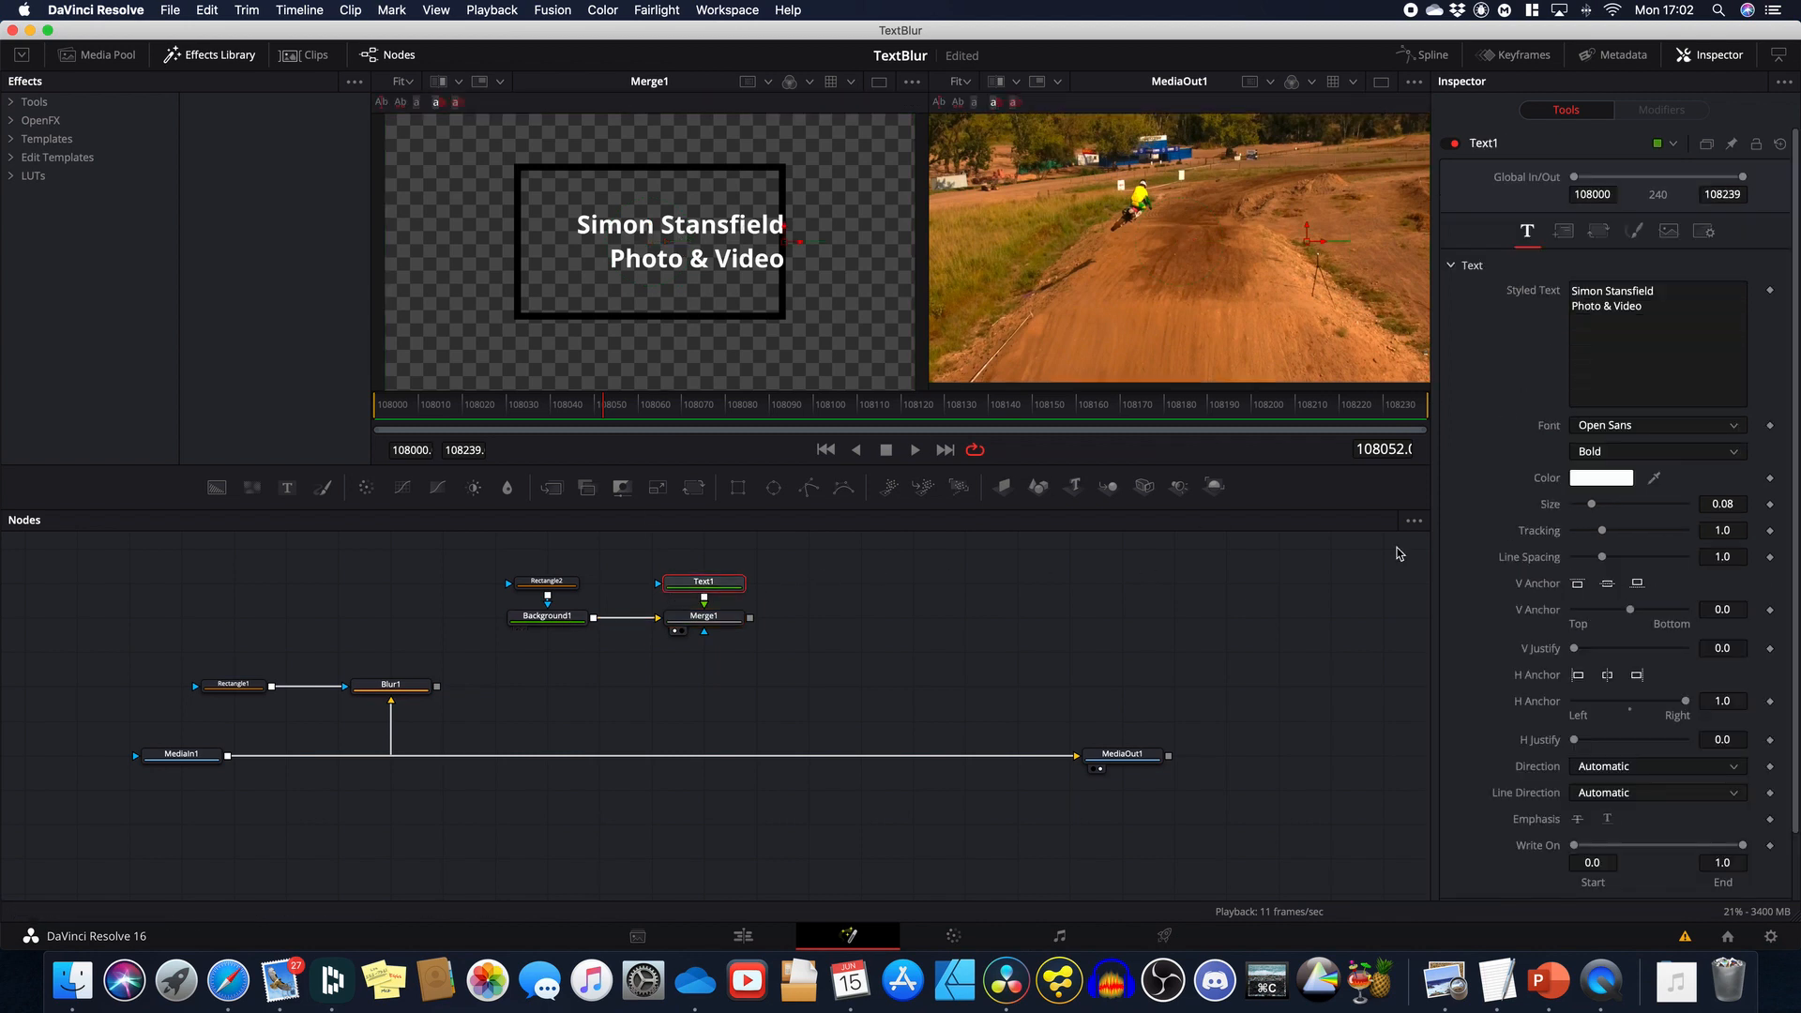
{"action": "left_click", "coordinate": [1606, 676]}
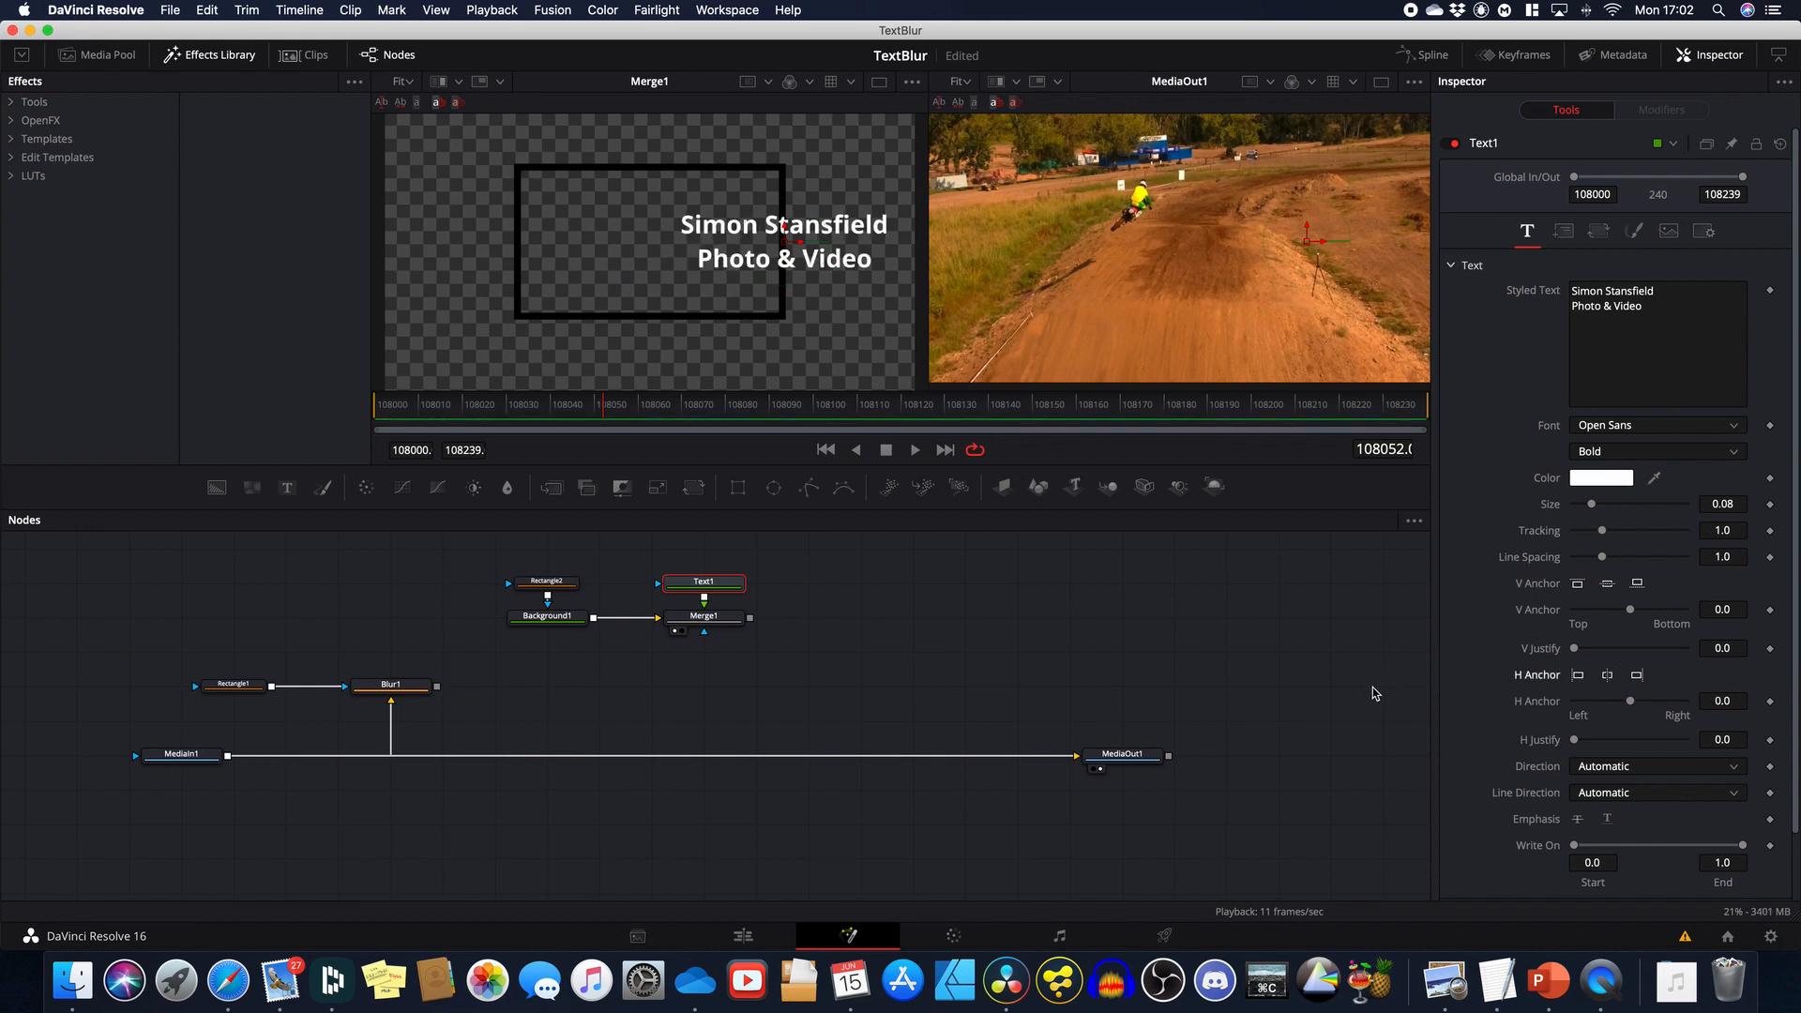
{"action": "left_click", "coordinate": [1563, 231]}
Step: Reset Text1's Center X to 0.5 and tighten Rectangle2 to 0.443568 × 0.328908 around the text
{"action": "double_click", "coordinate": [1544, 320]}
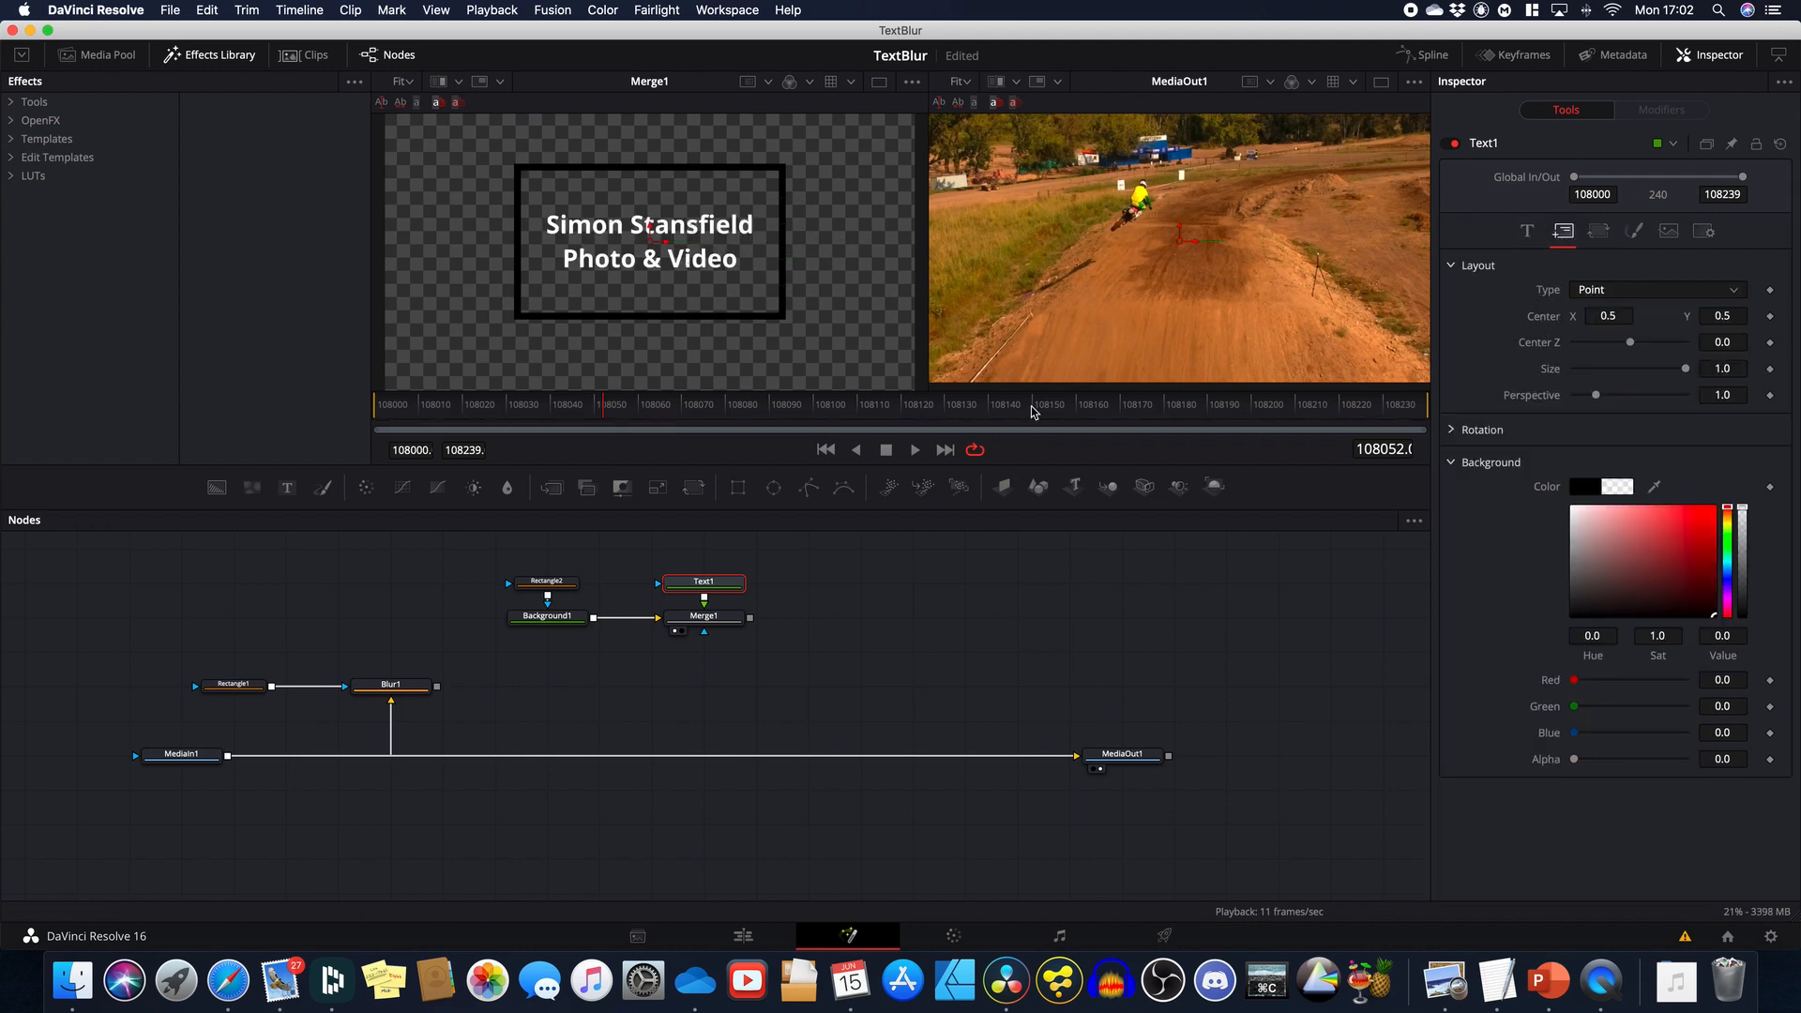
{"action": "left_click", "coordinate": [548, 586]}
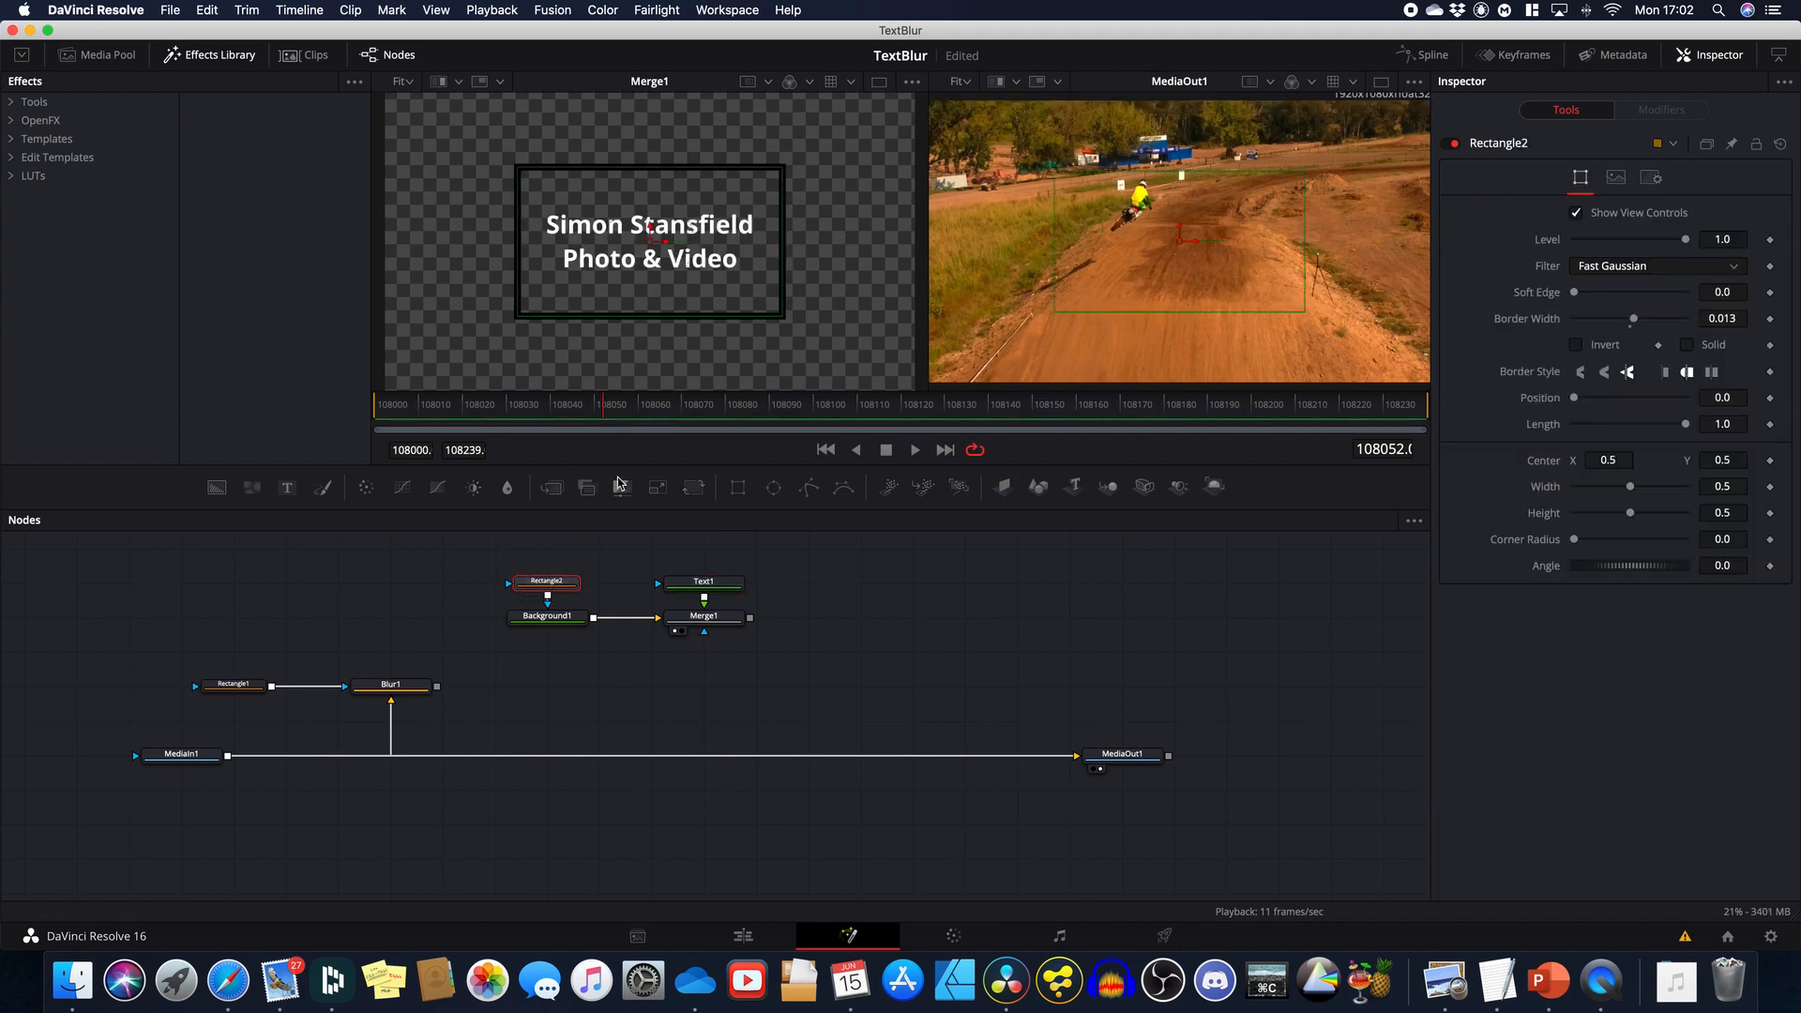
{"action": "left_click_drag", "start_coordinate": [698, 179], "coordinate": [700, 195]}
{"action": "left_click_drag", "start_coordinate": [779, 243], "coordinate": [767, 243]}
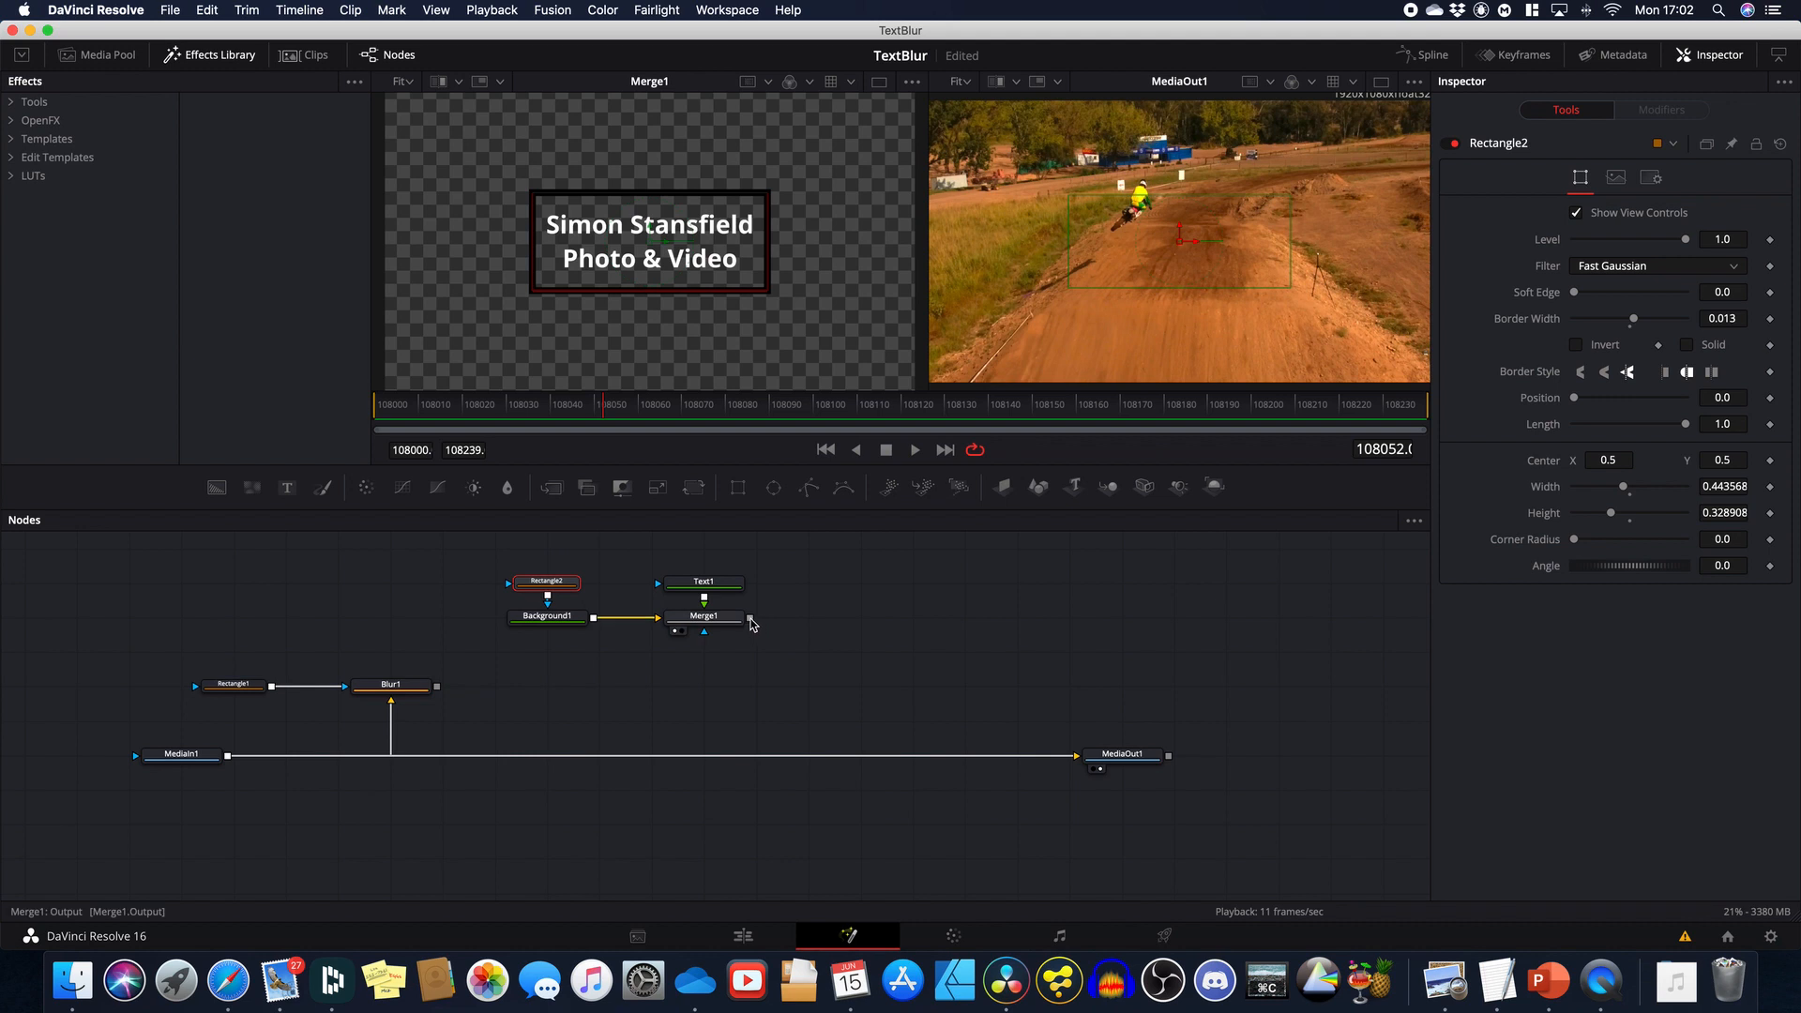
{"action": "left_click_drag", "start_coordinate": [750, 619], "coordinate": [432, 693]}
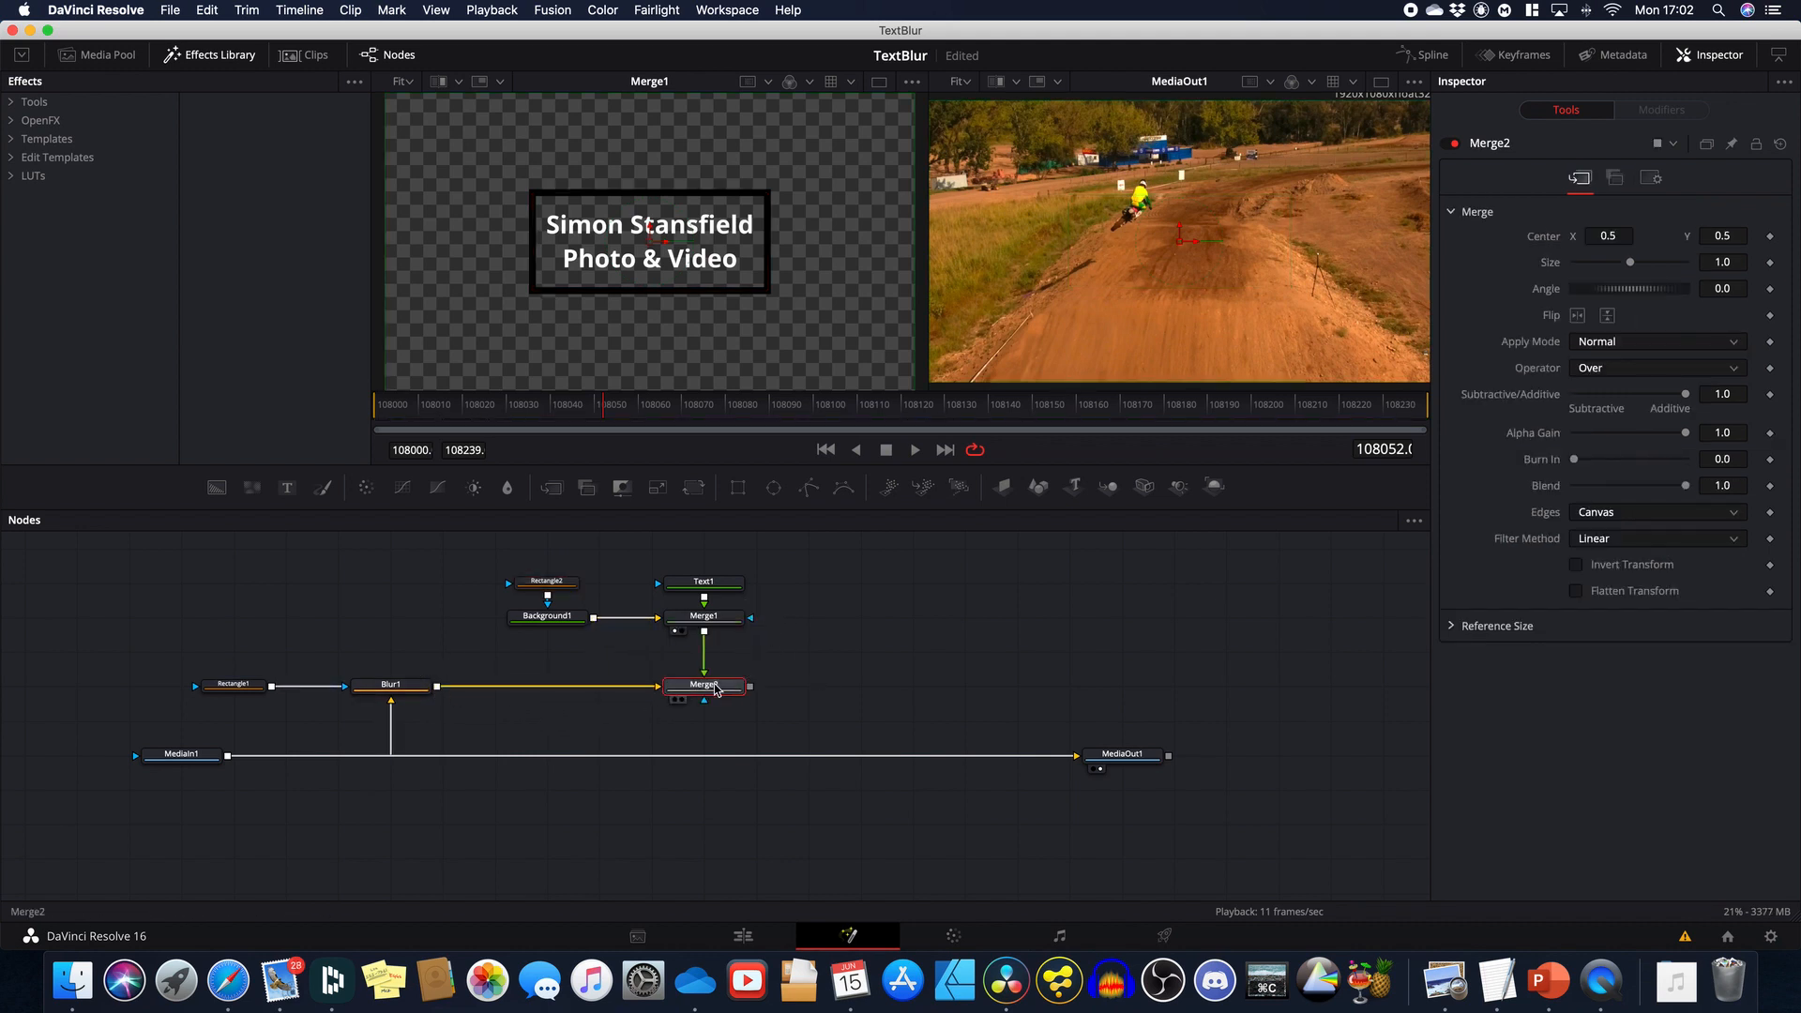
Step: View Merge2's composite, try moving the title box, and undo back to centre 0.5, 0.5
{"action": "left_click_drag", "start_coordinate": [718, 688], "coordinate": [778, 298]}
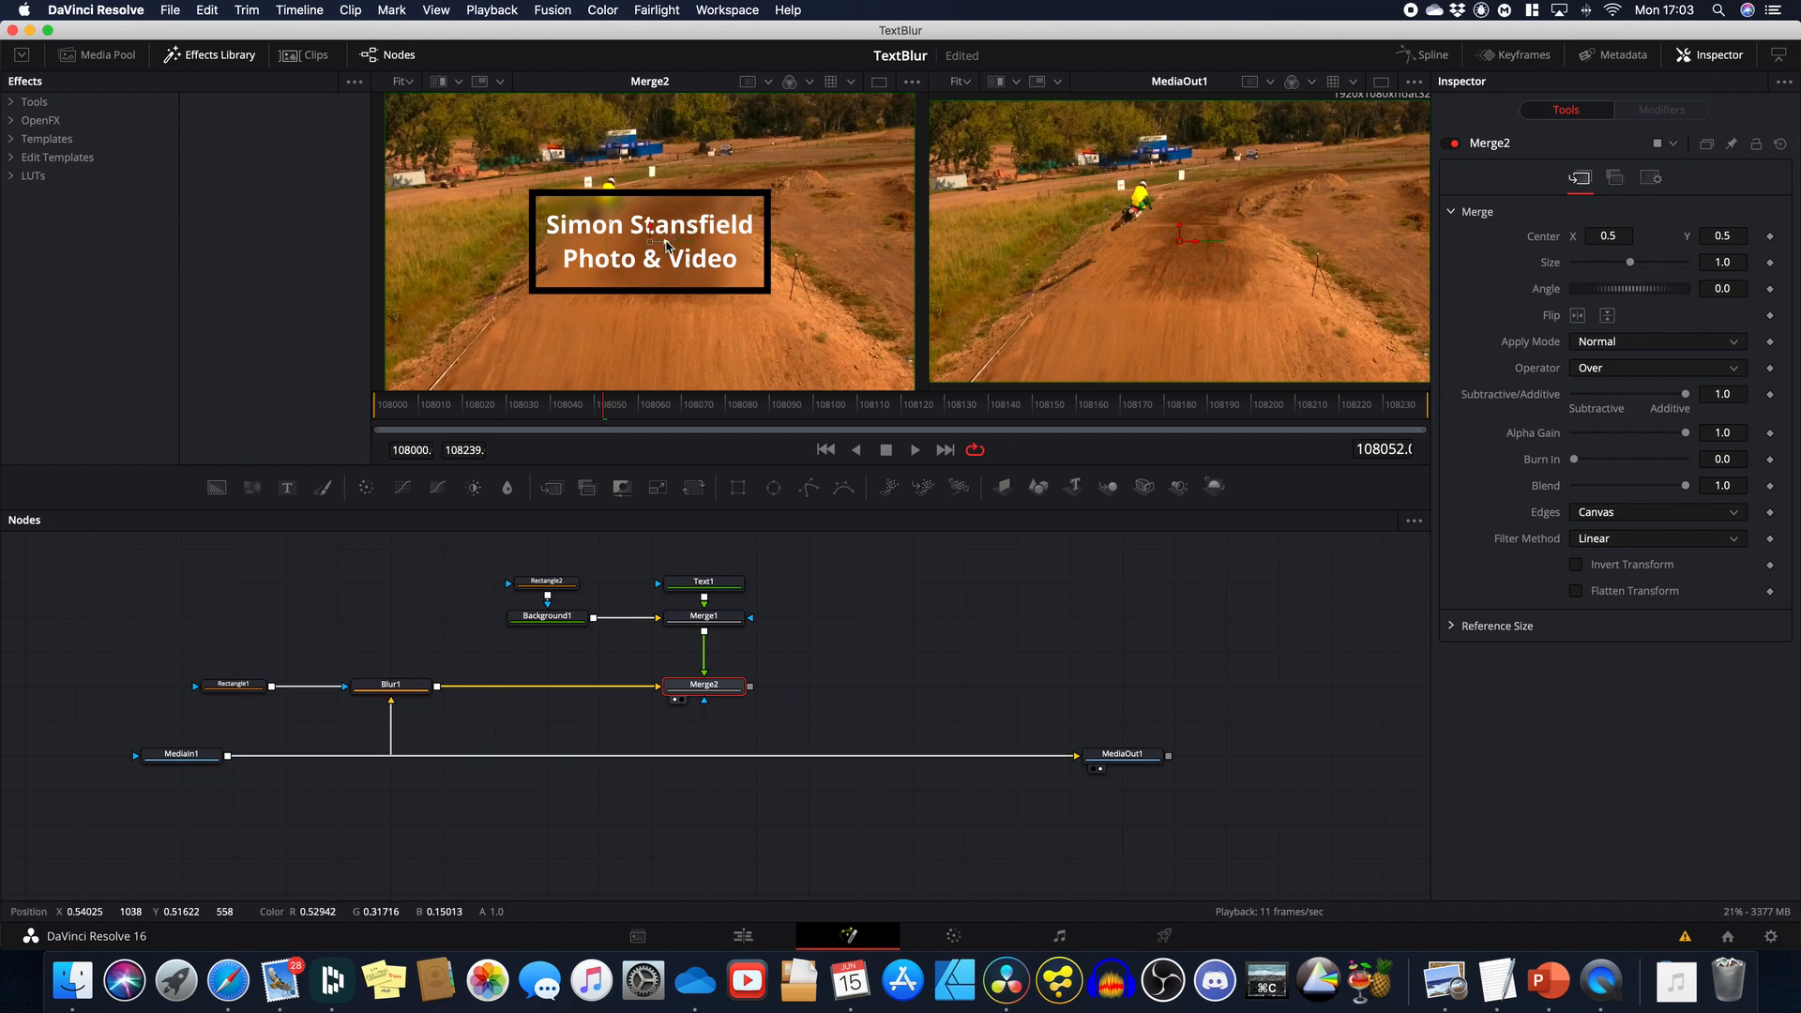
{"action": "left_click_drag", "start_coordinate": [666, 246], "coordinate": [778, 246]}
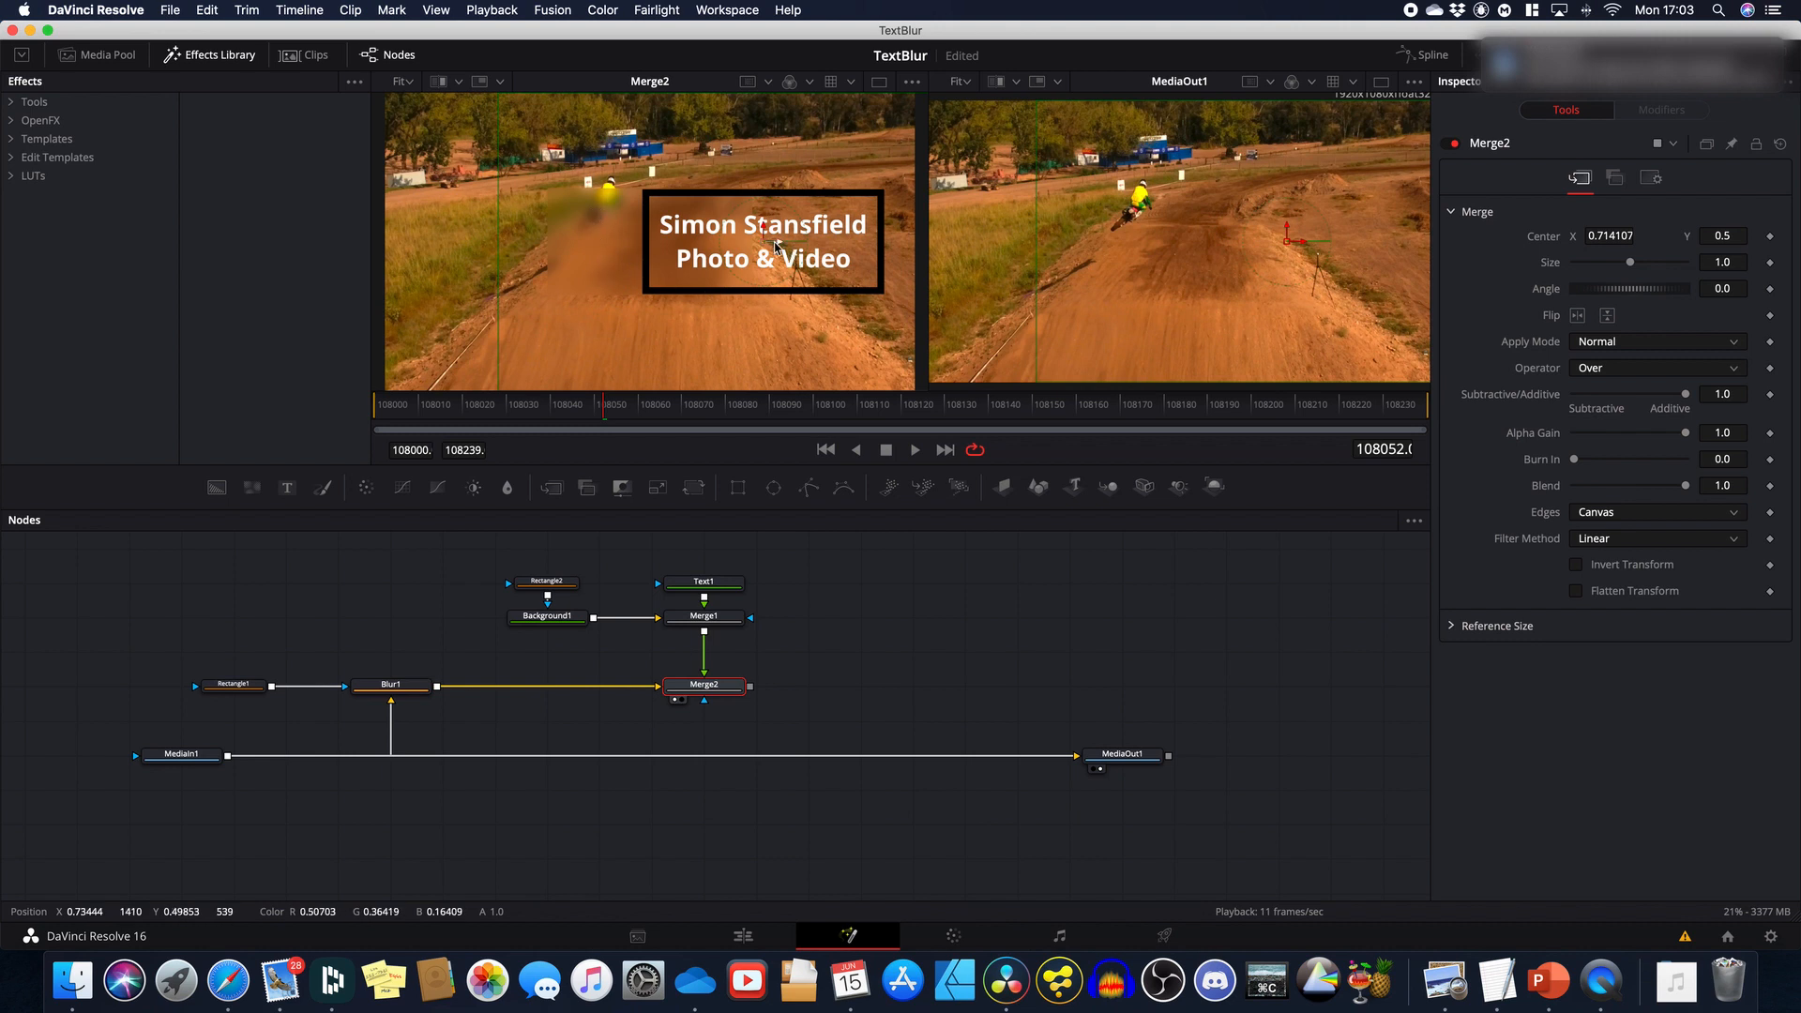
{"action": "left_click_drag", "start_coordinate": [774, 246], "coordinate": [640, 257]}
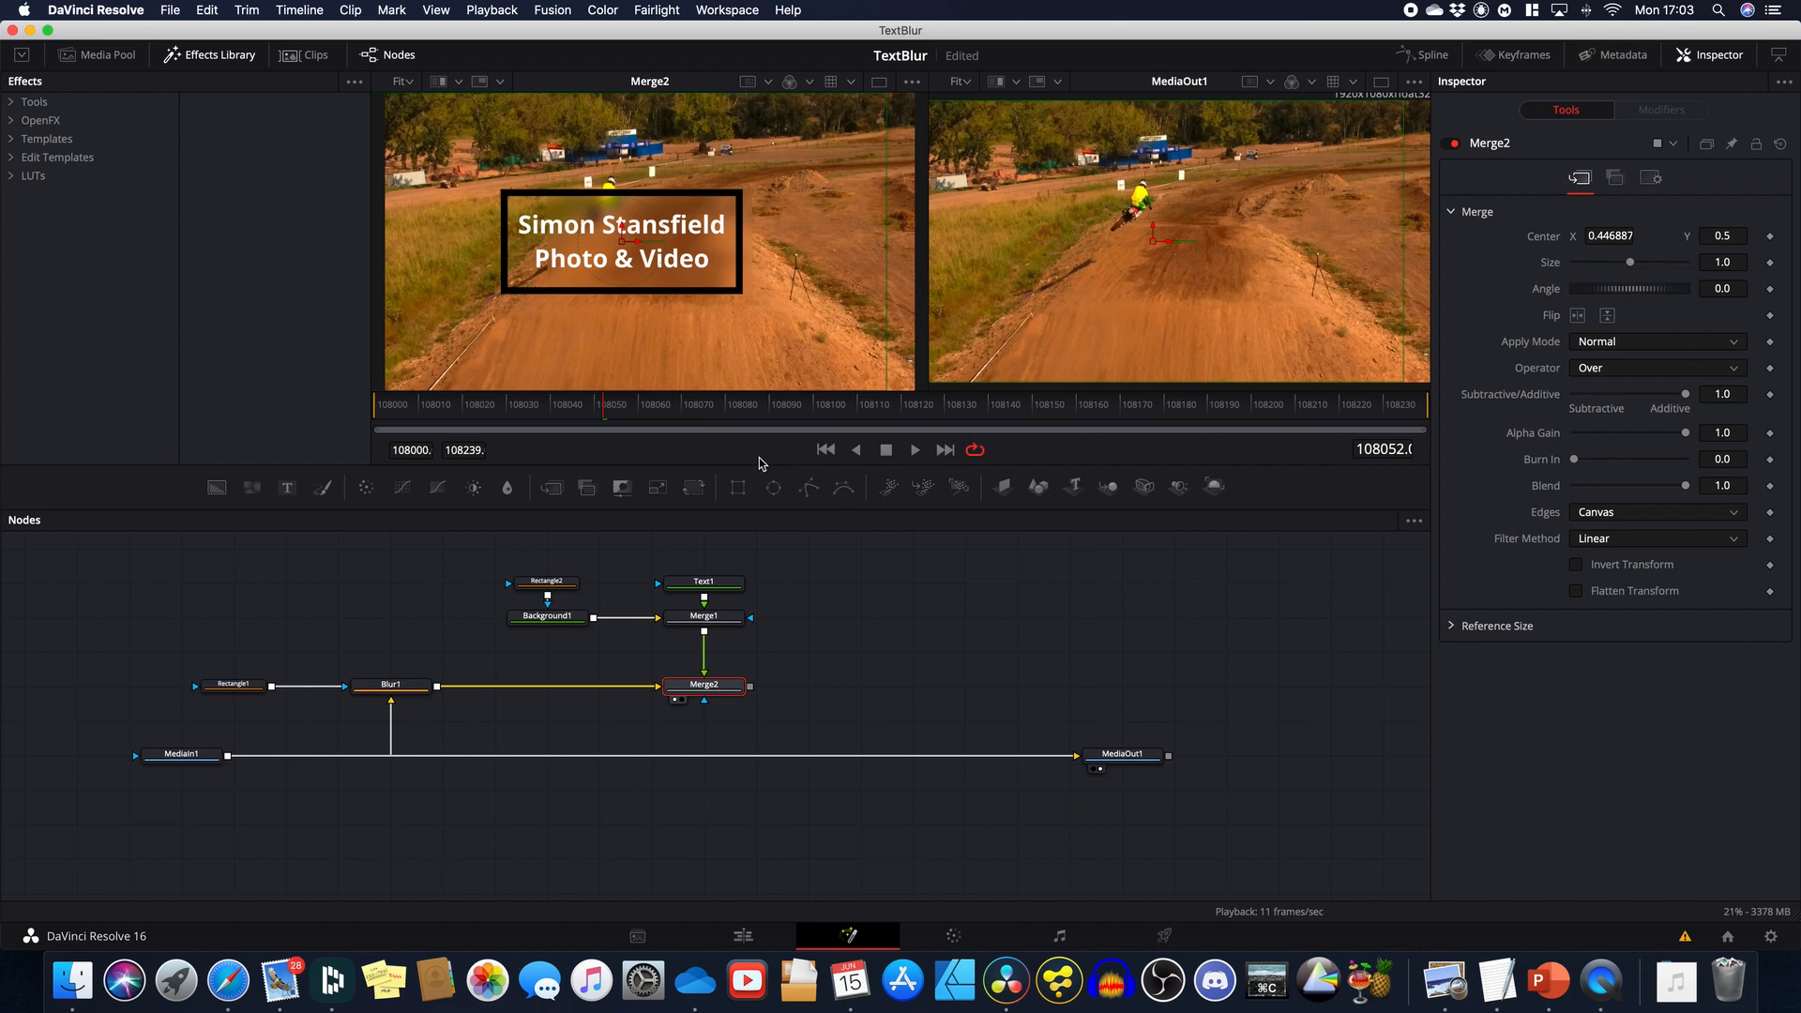
{"action": "key", "text": "super+z"}
{"action": "key", "text": "super+z"}
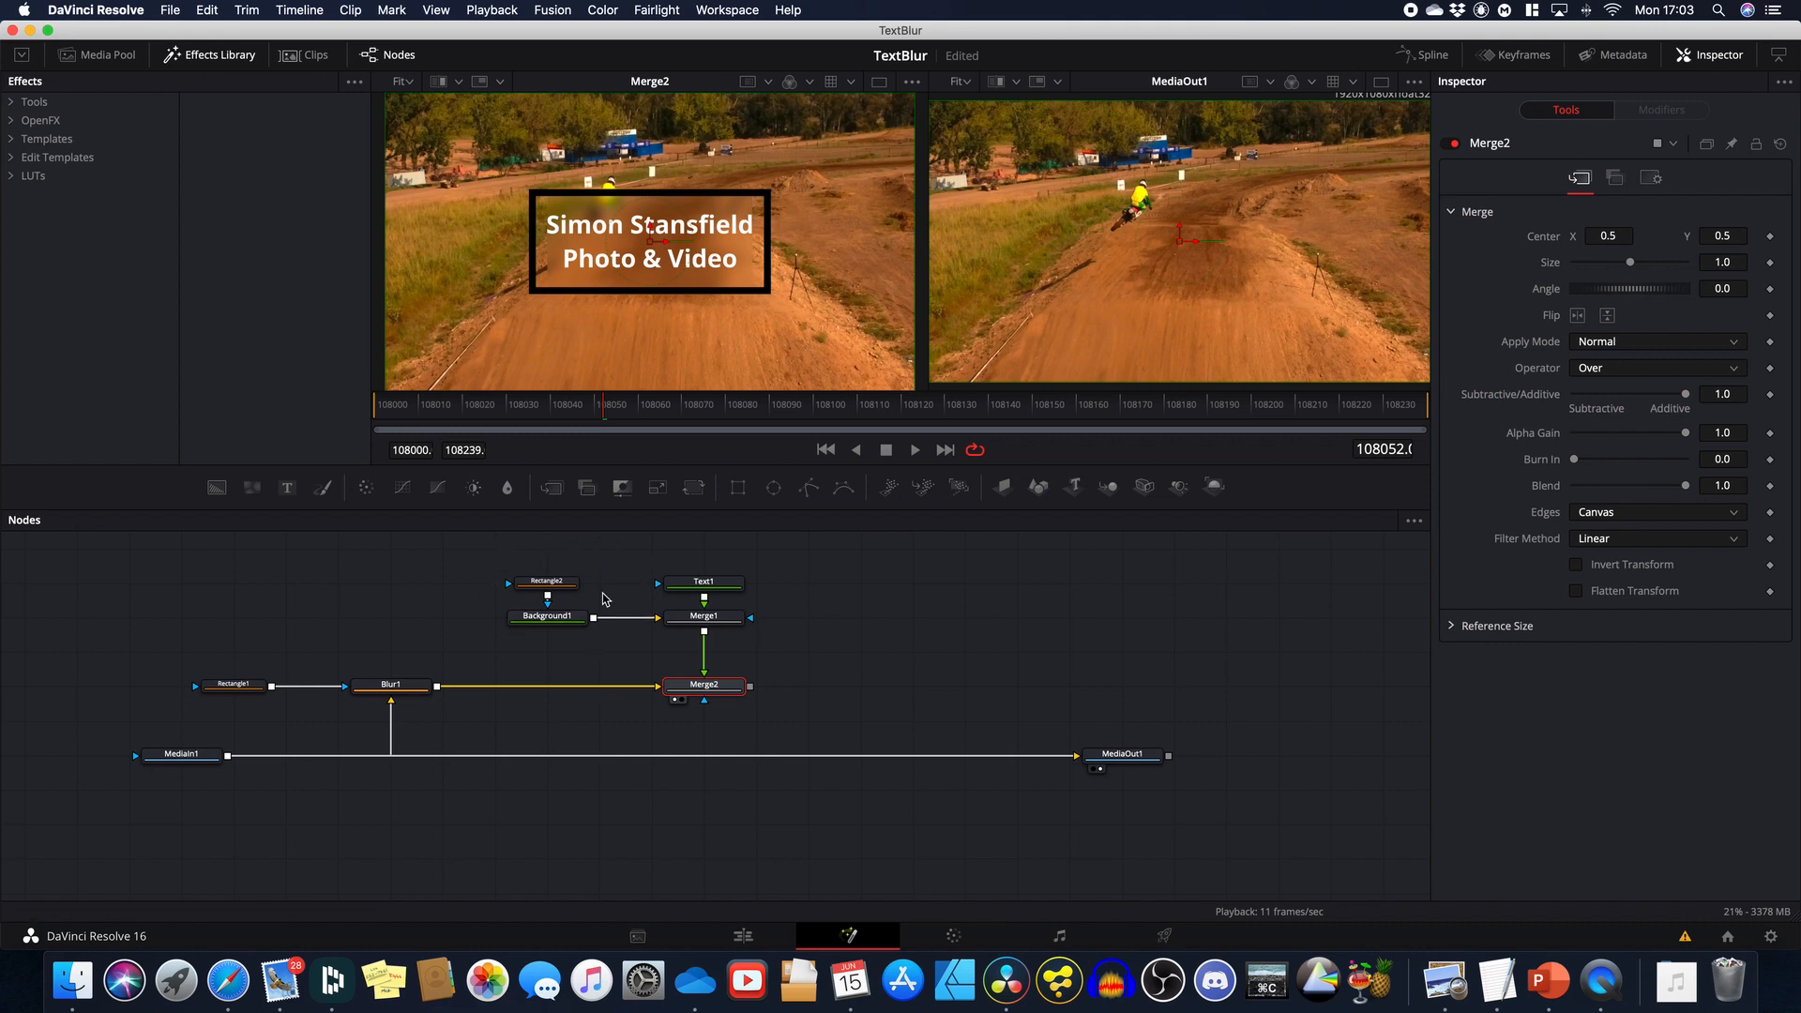
Step: Add an expression to Text1's Center linking it to Rectangle2.Center
{"action": "left_click", "coordinate": [545, 583]}
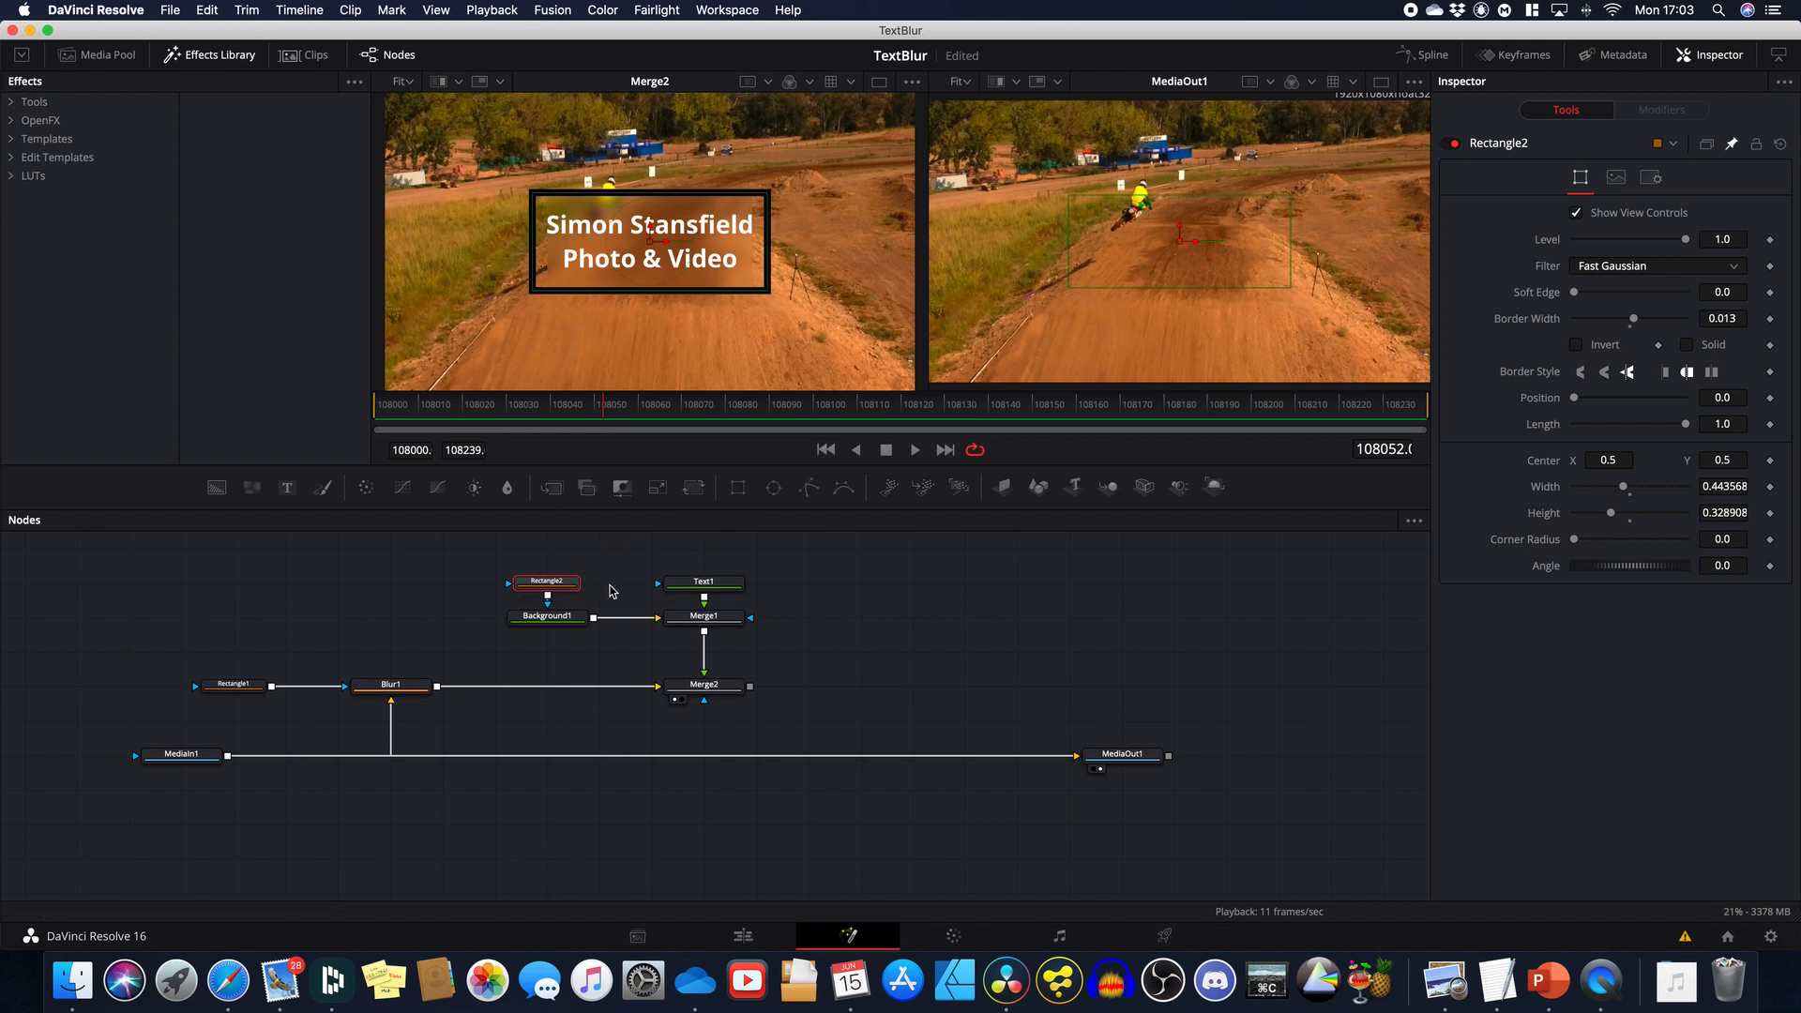
{"action": "left_click", "coordinate": [705, 583]}
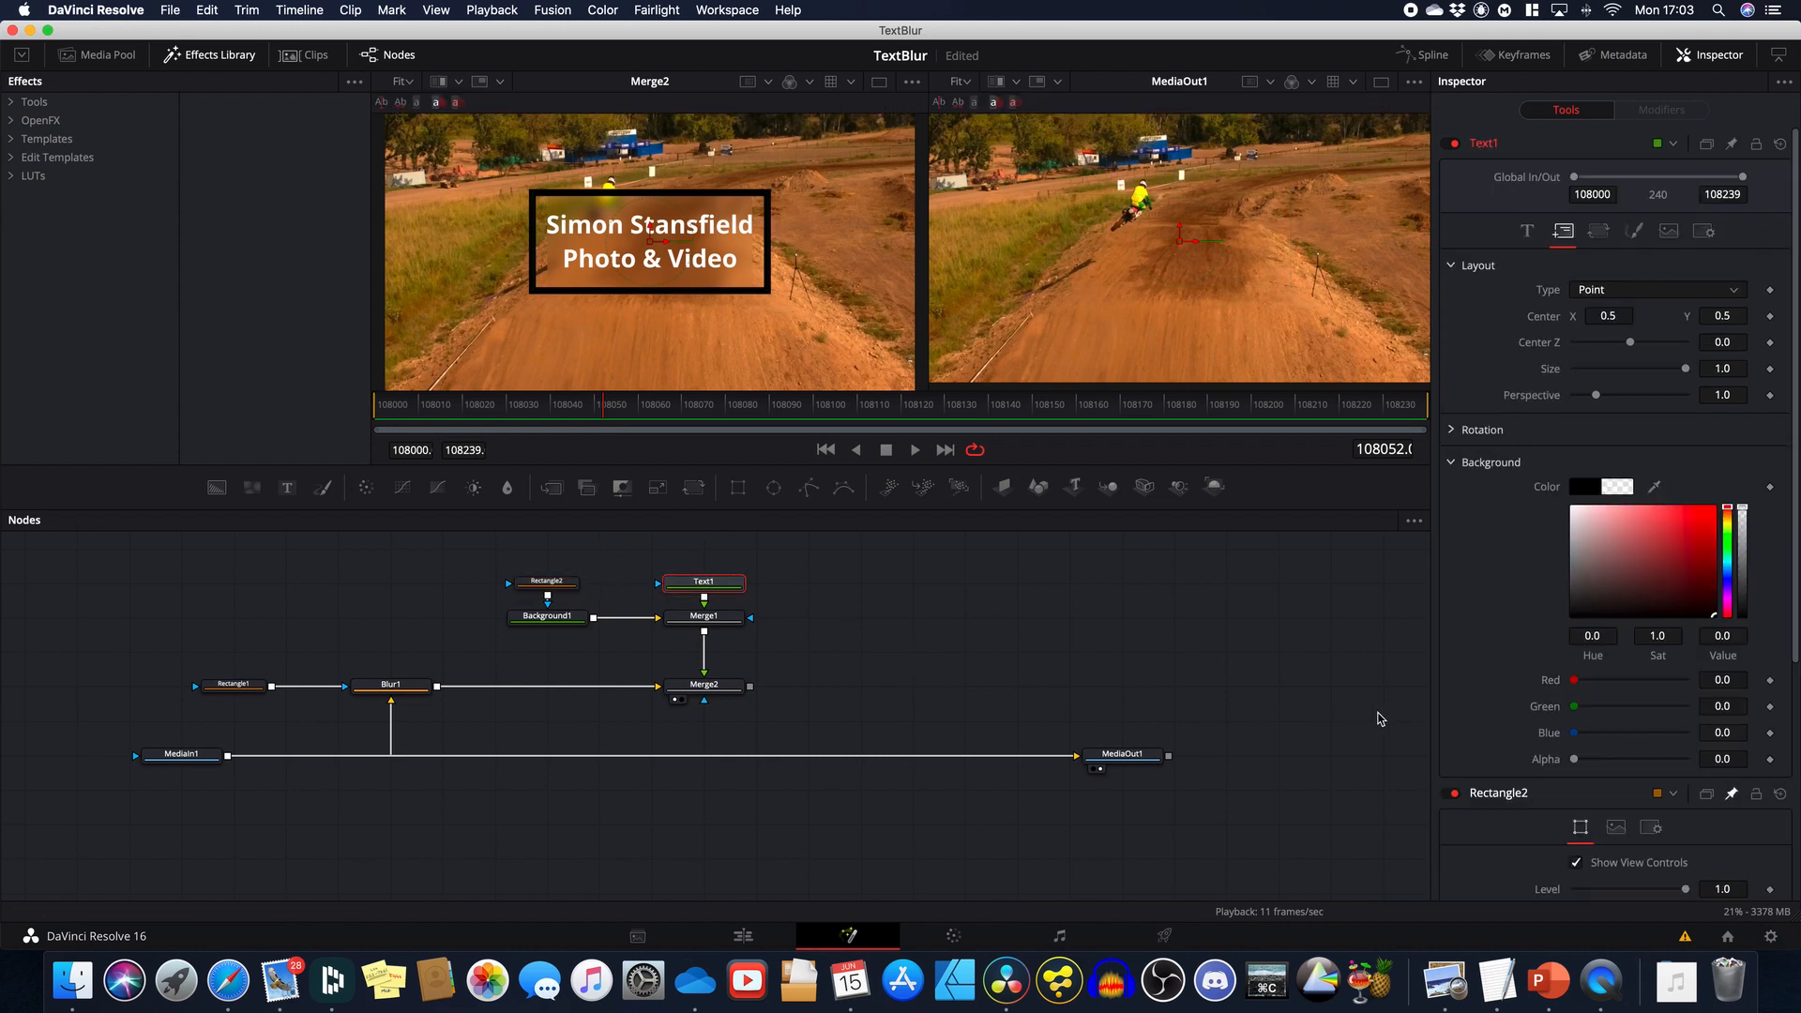
{"action": "right_click", "coordinate": [1539, 320]}
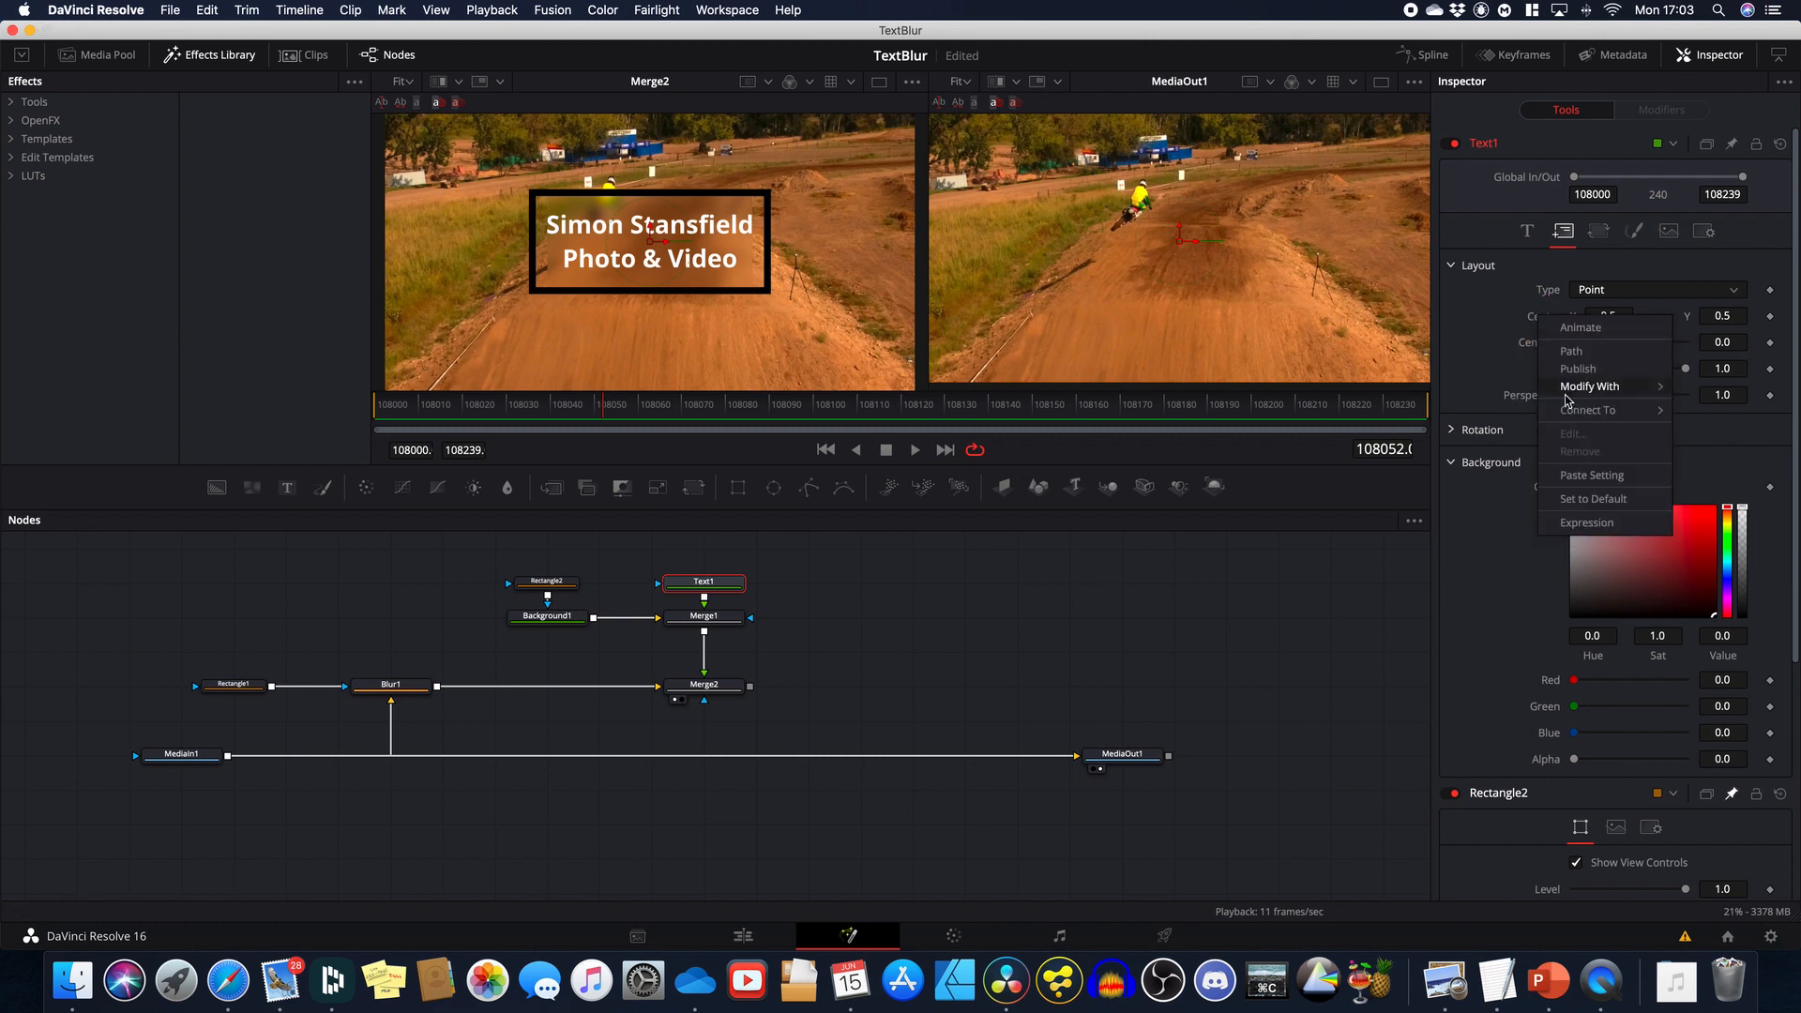
{"action": "left_click", "coordinate": [1584, 524]}
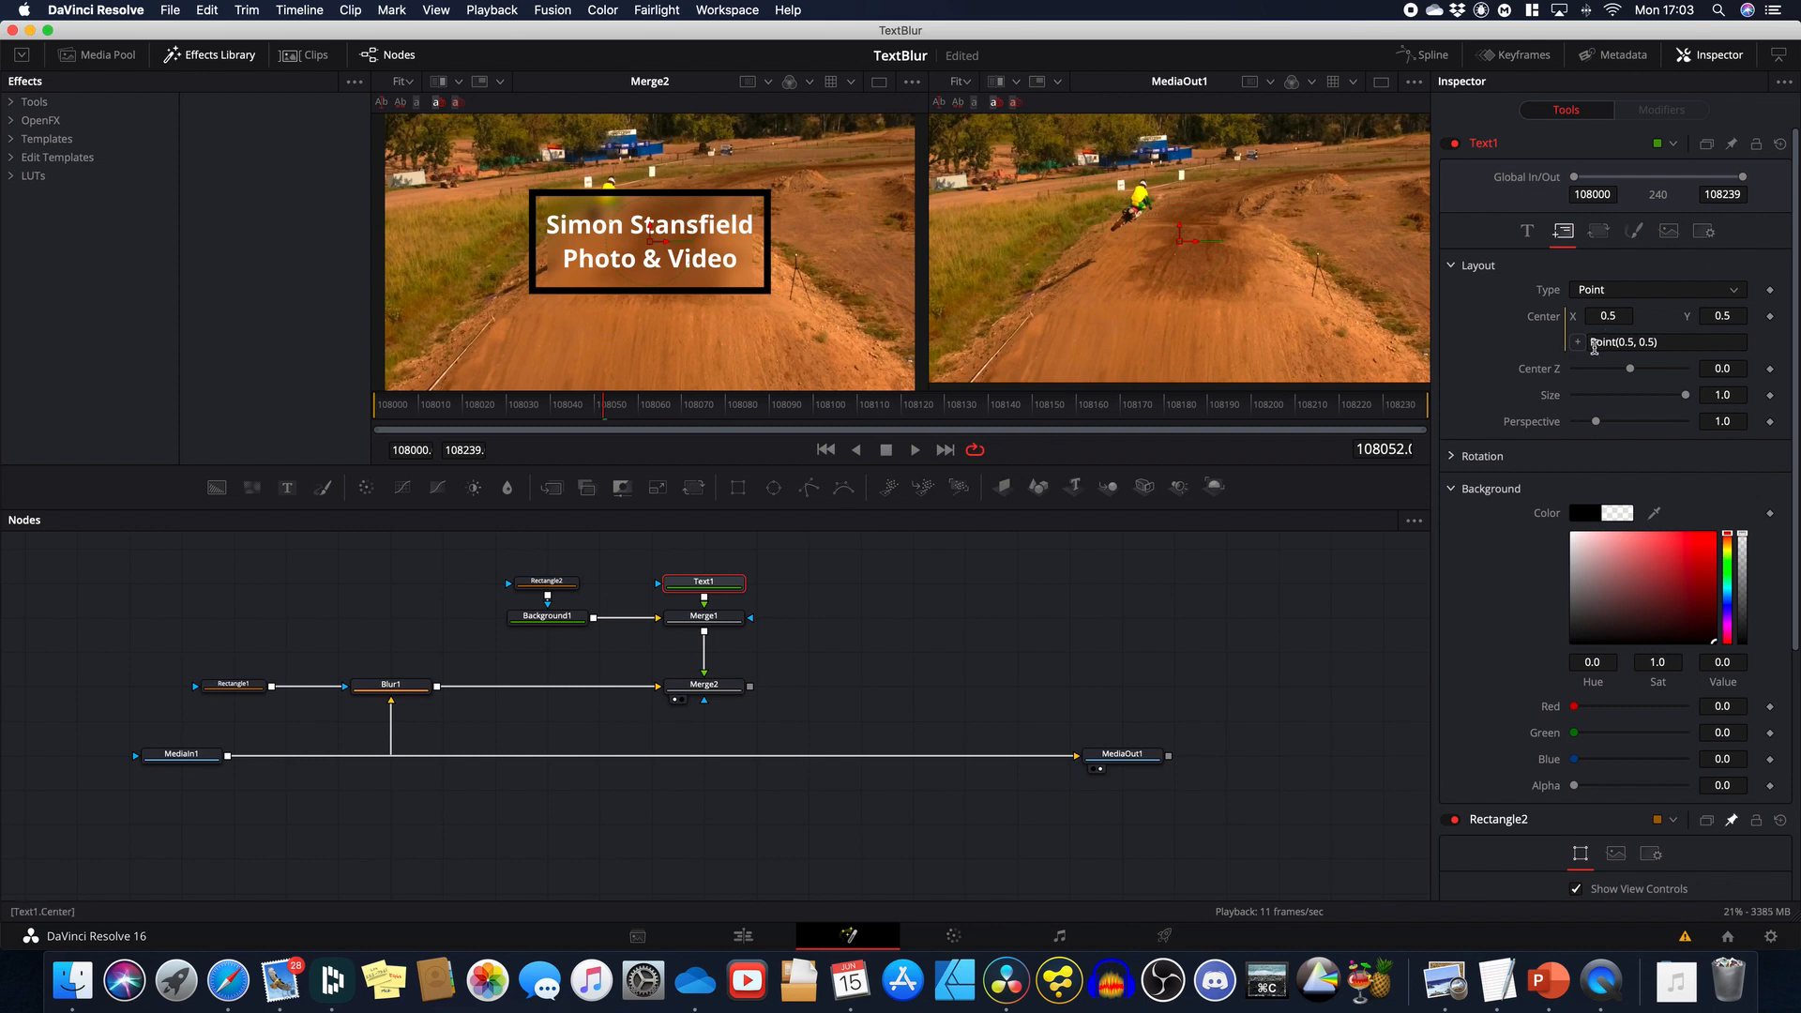
{"action": "scroll", "coordinate": [1531, 530], "scroll_direction": "down", "scroll_amount": 5}
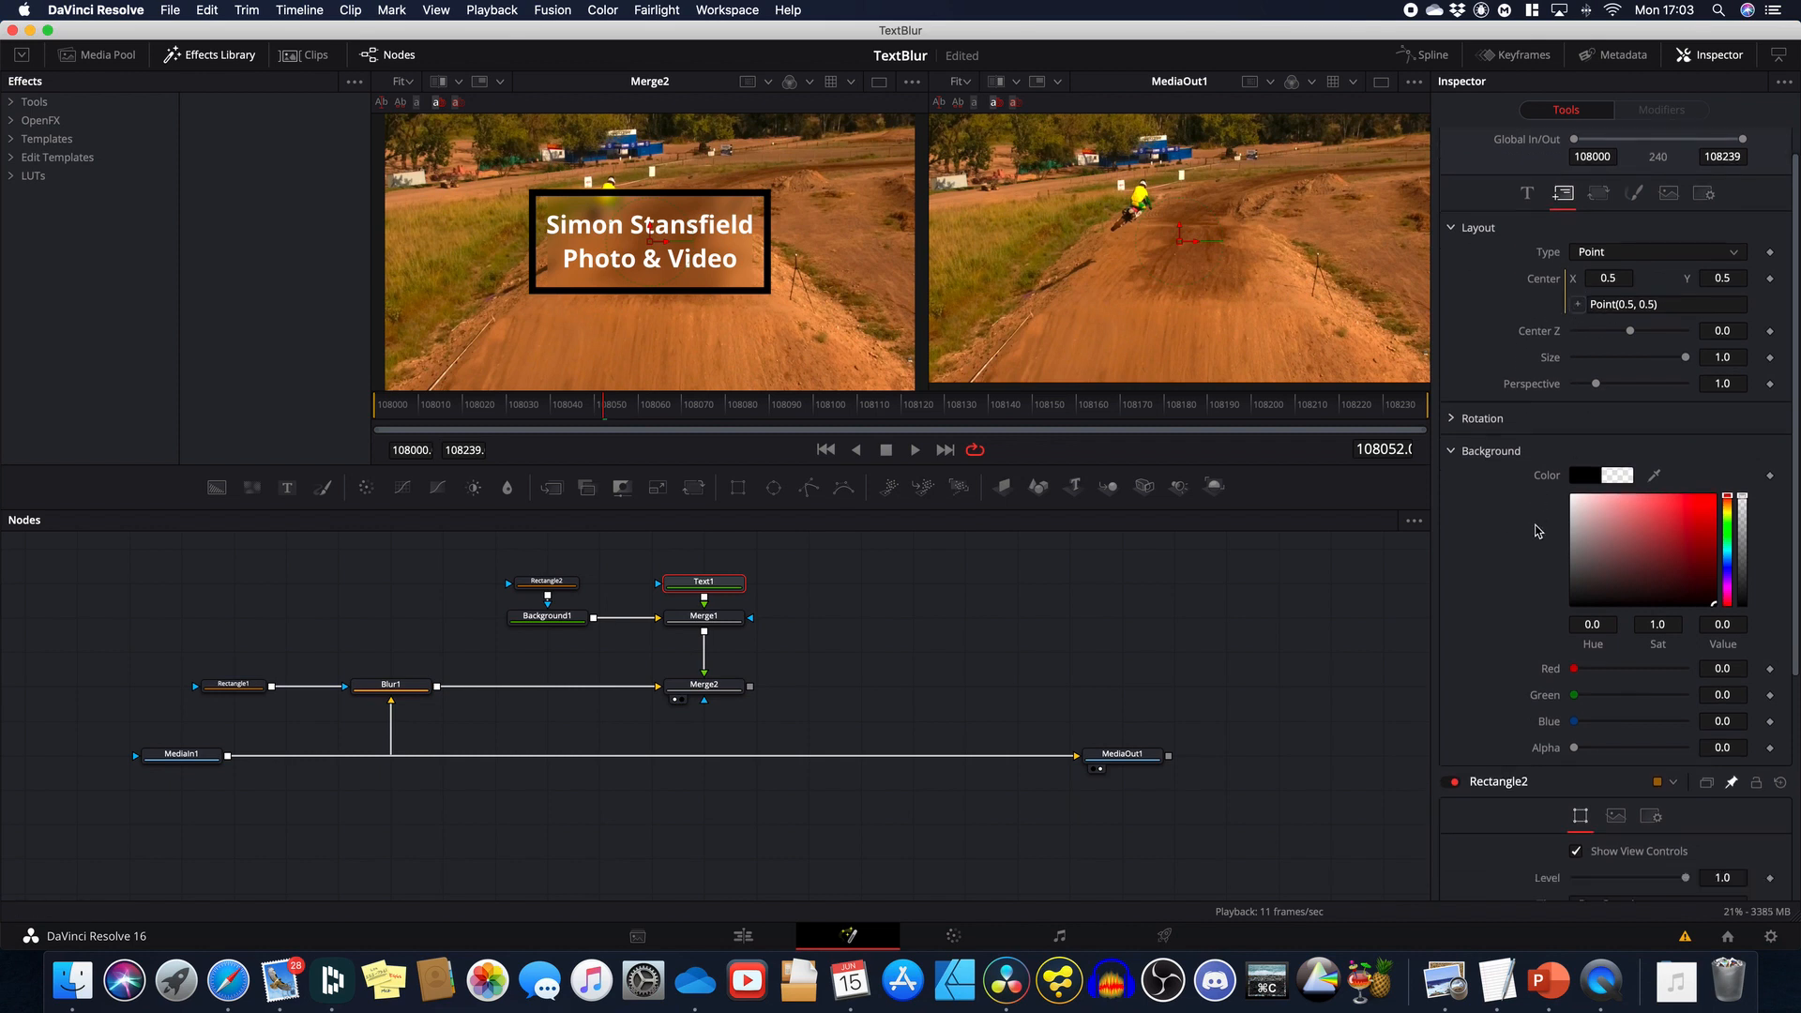
{"action": "scroll", "coordinate": [1529, 525], "scroll_direction": "down", "scroll_amount": 1}
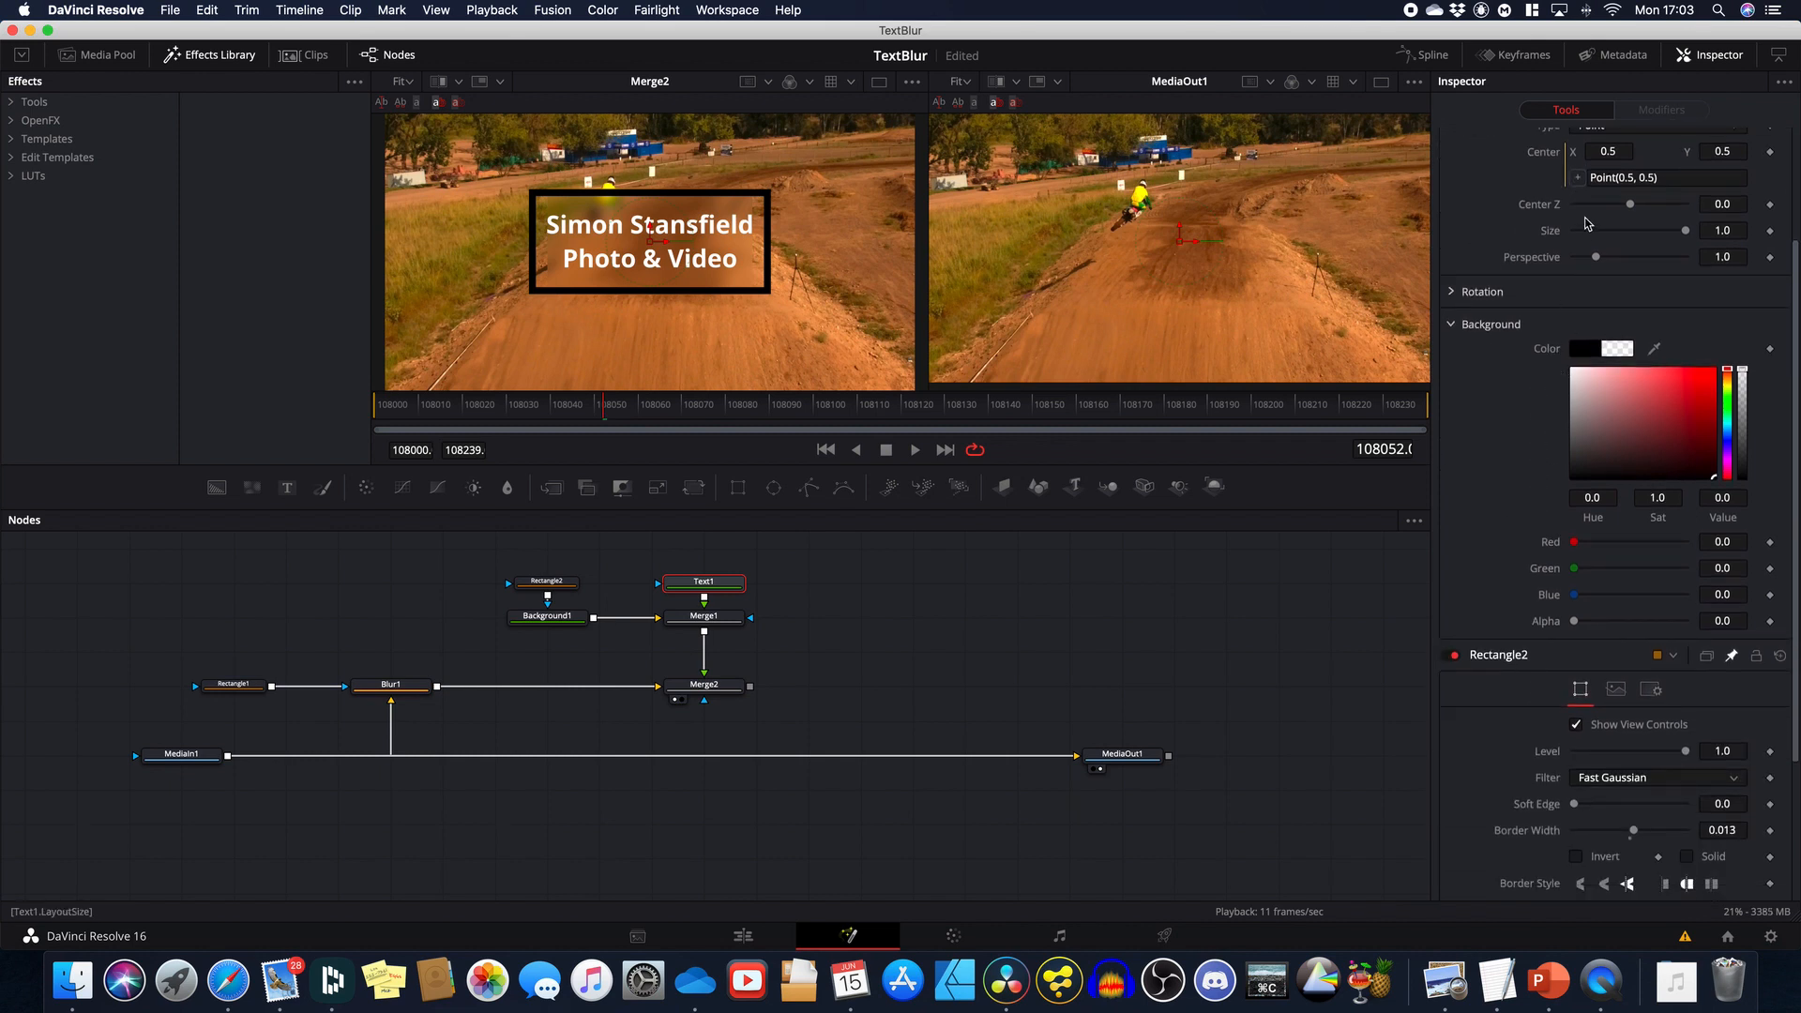
{"action": "left_click_drag", "start_coordinate": [1579, 180], "coordinate": [1544, 774]}
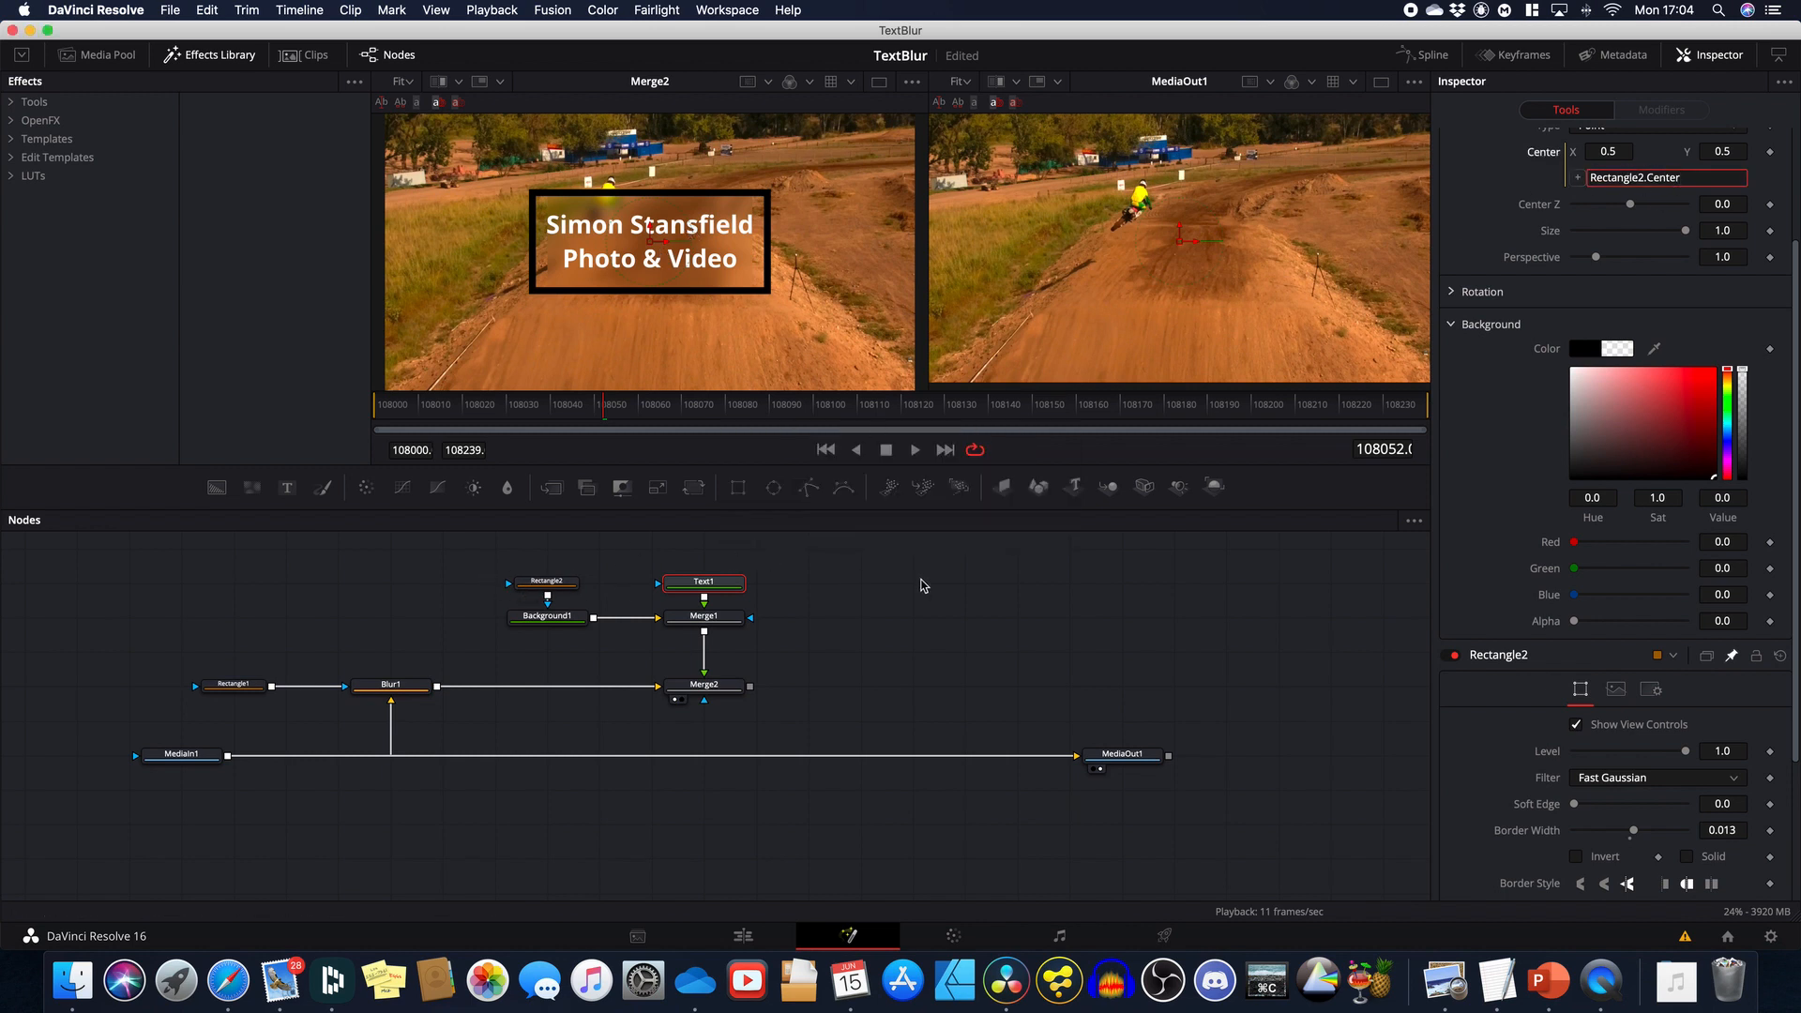
{"action": "scroll", "coordinate": [943, 634], "scroll_direction": "up", "scroll_amount": 1}
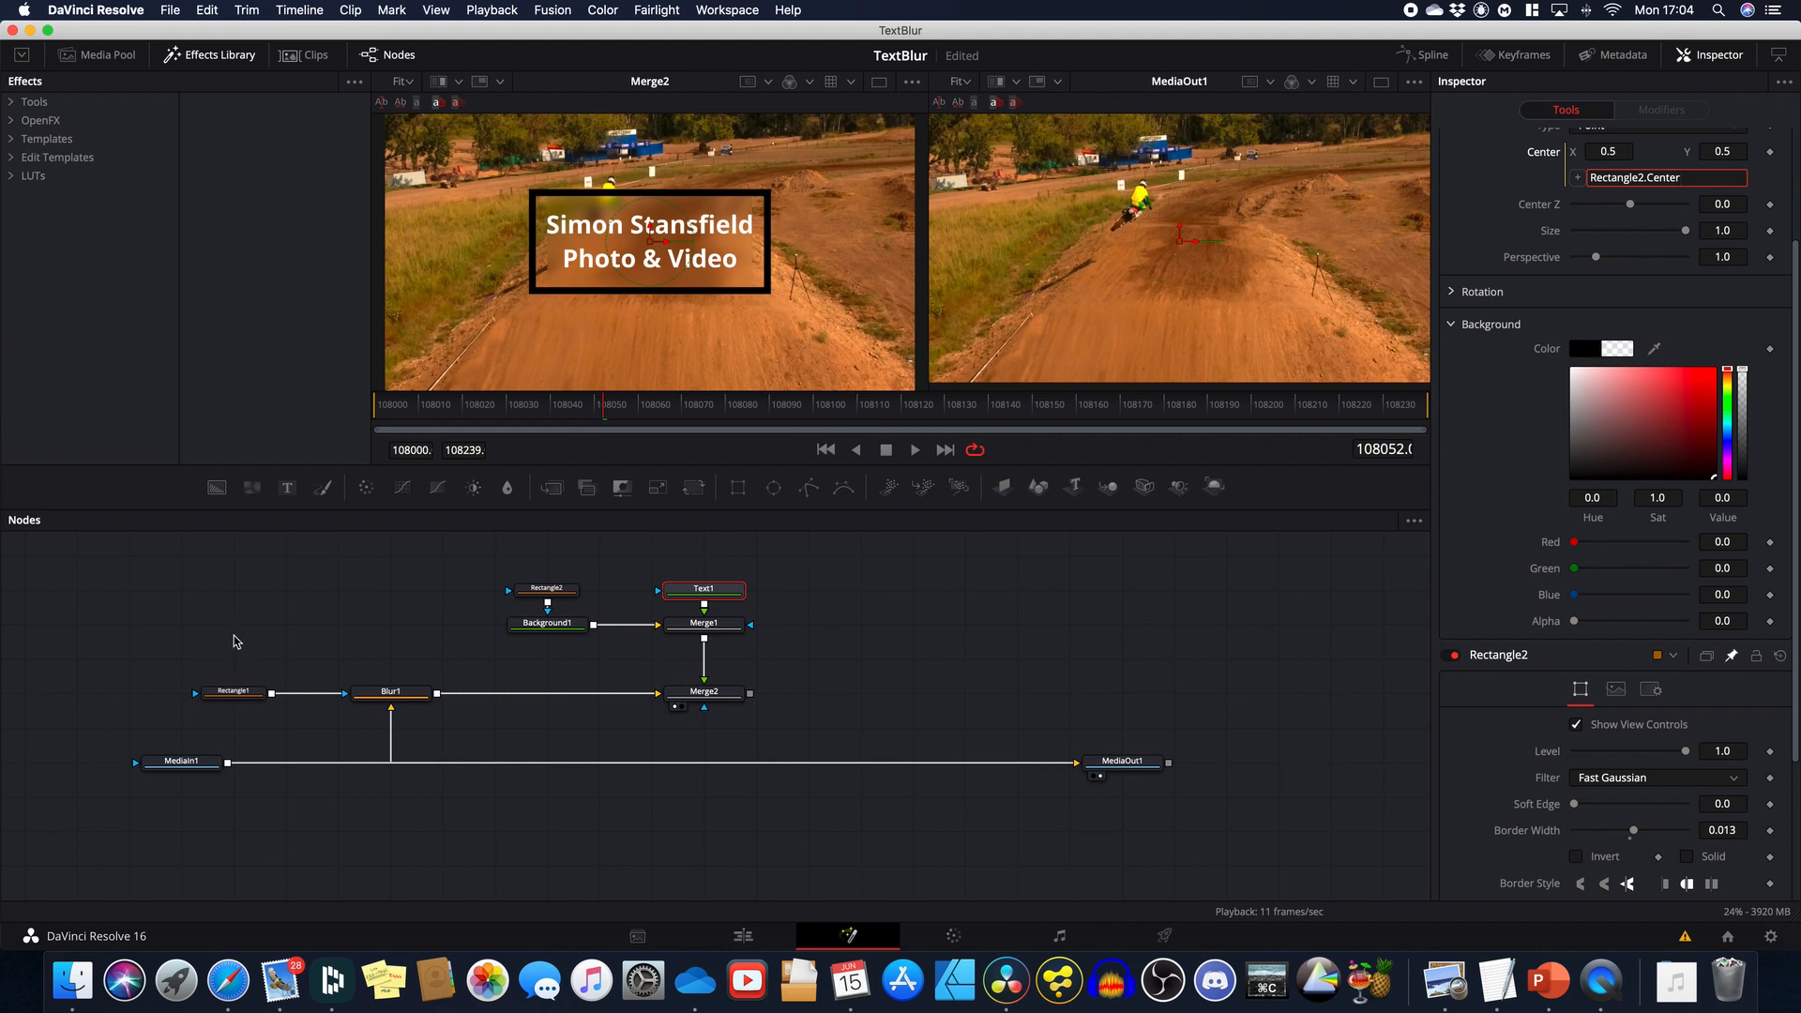
Step: Give Rectangle1's Center the expression Rectangle2.Center so the blur mask follows the box
{"action": "left_click", "coordinate": [234, 694]}
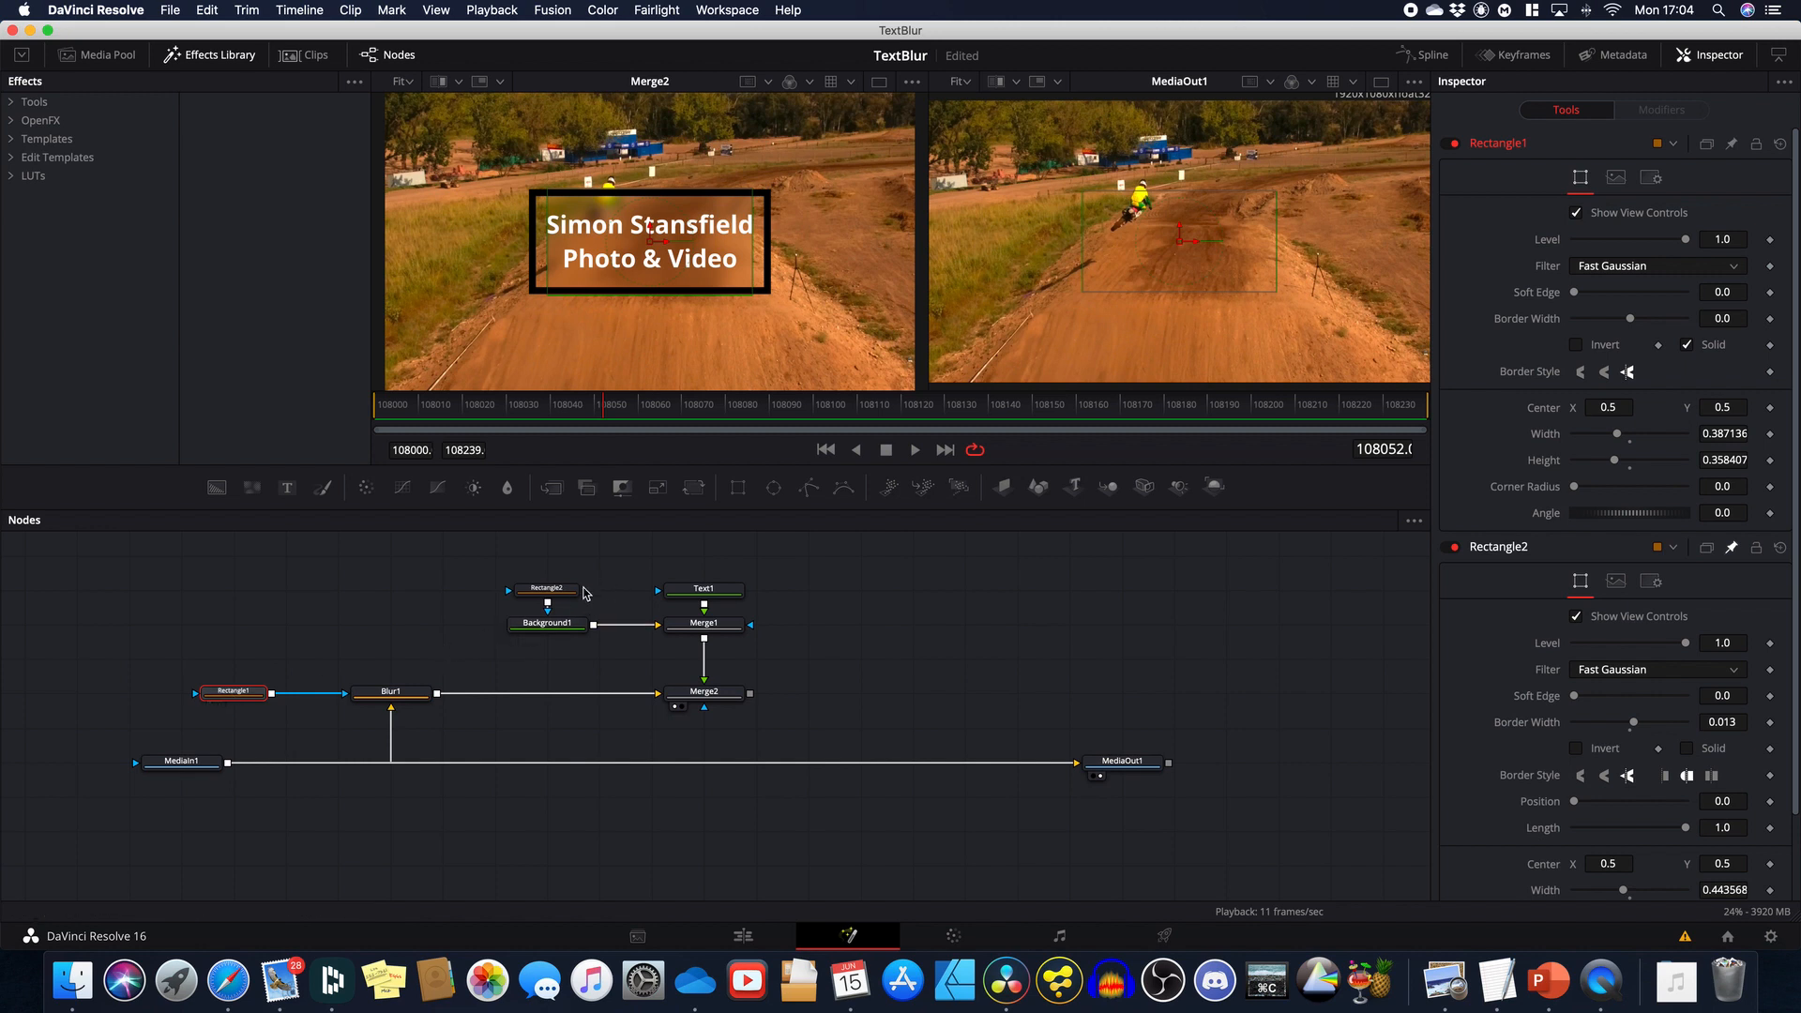
{"action": "left_click", "coordinate": [554, 589]}
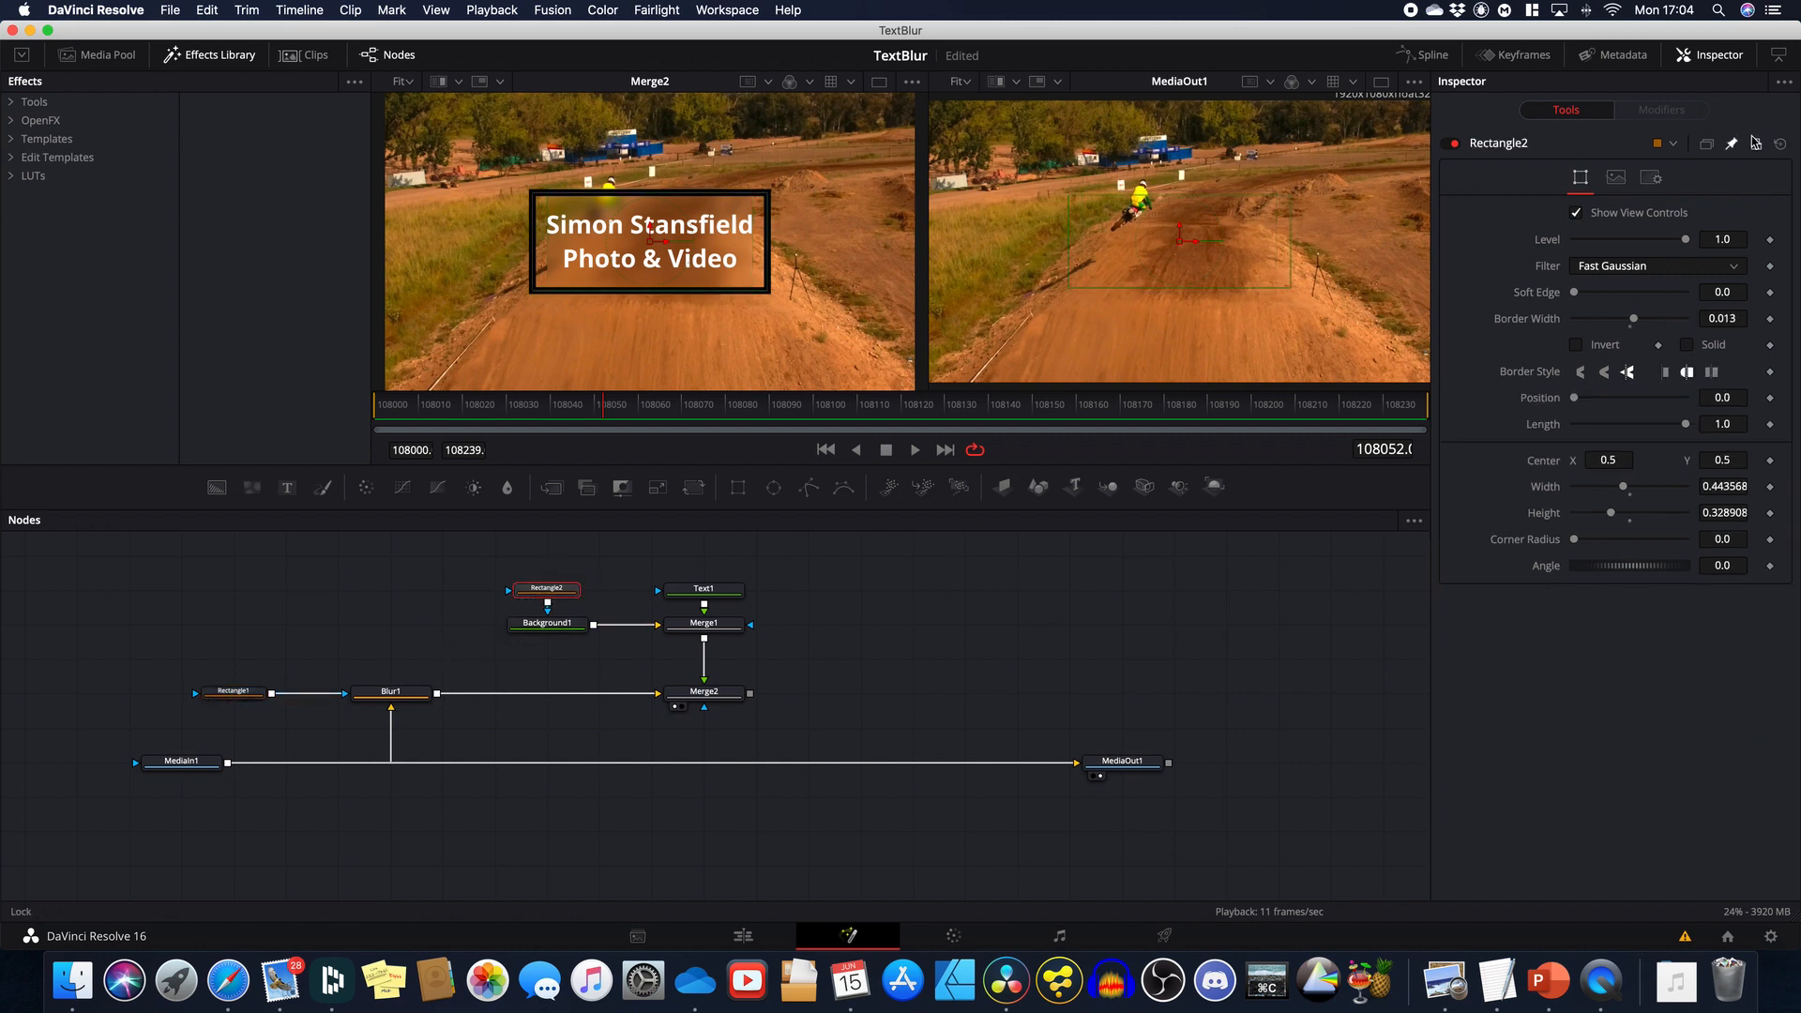
{"action": "left_click", "coordinate": [250, 694]}
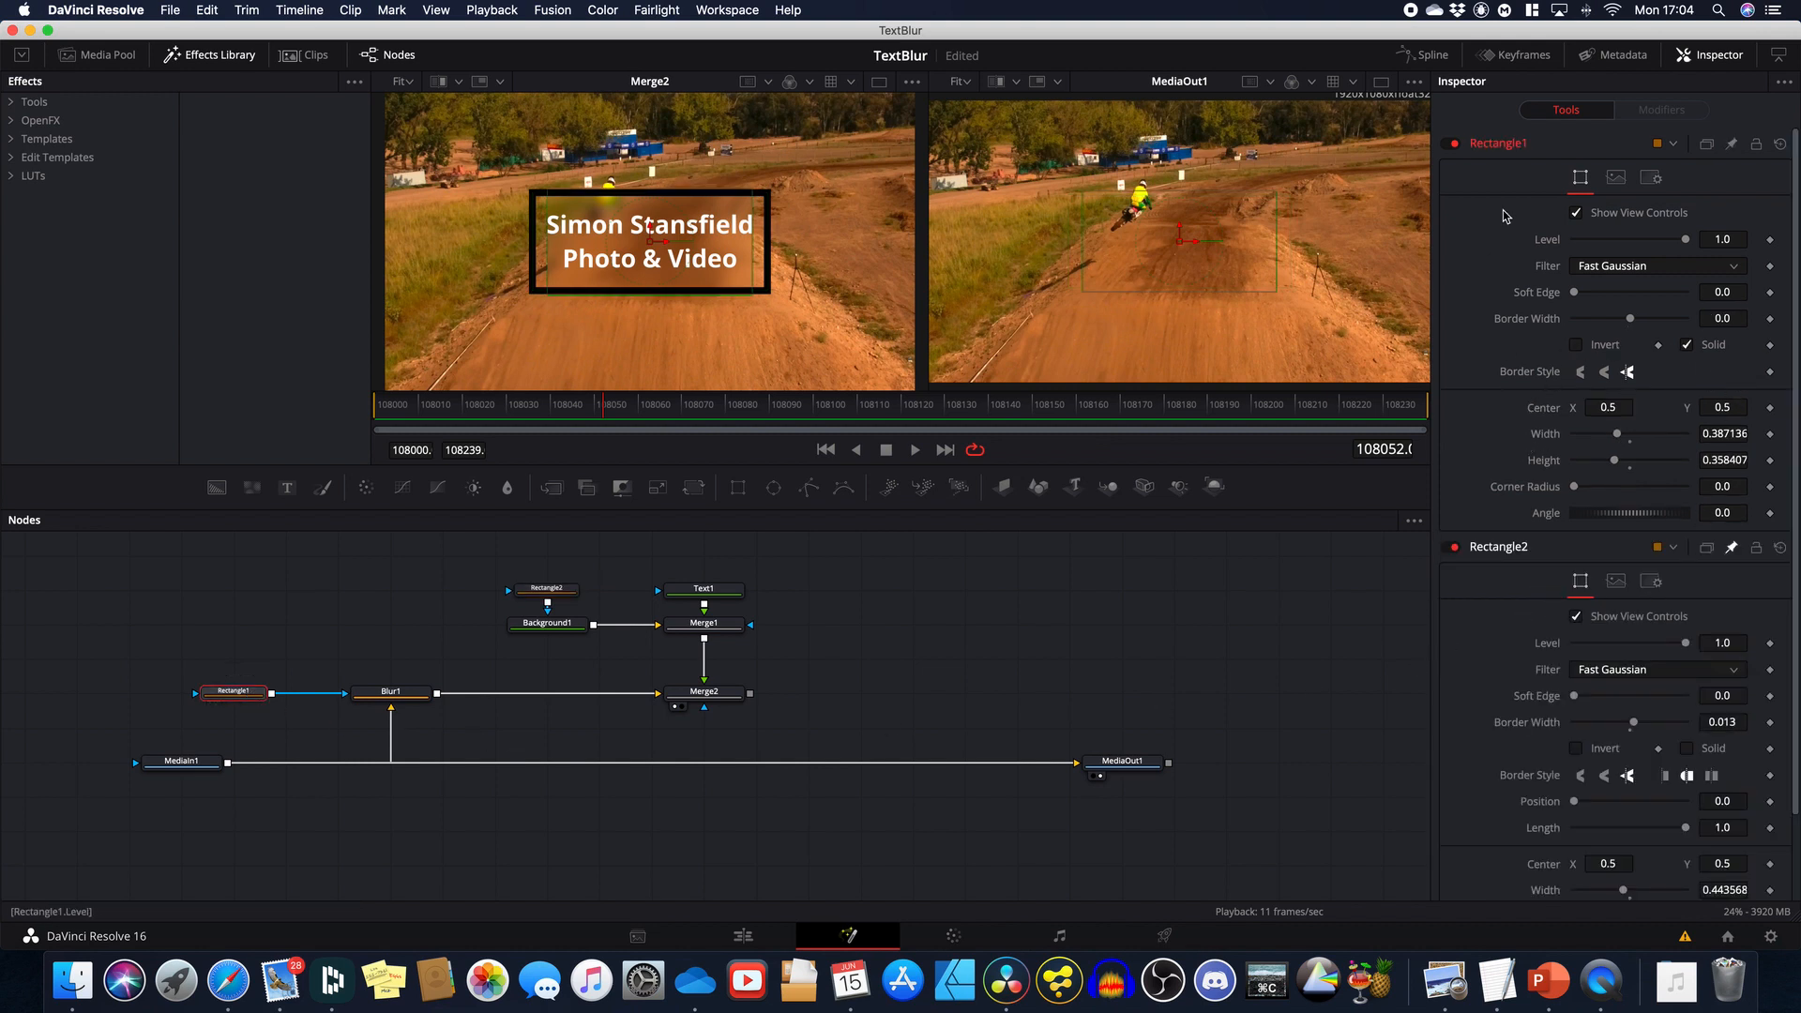
{"action": "right_click", "coordinate": [1541, 415]}
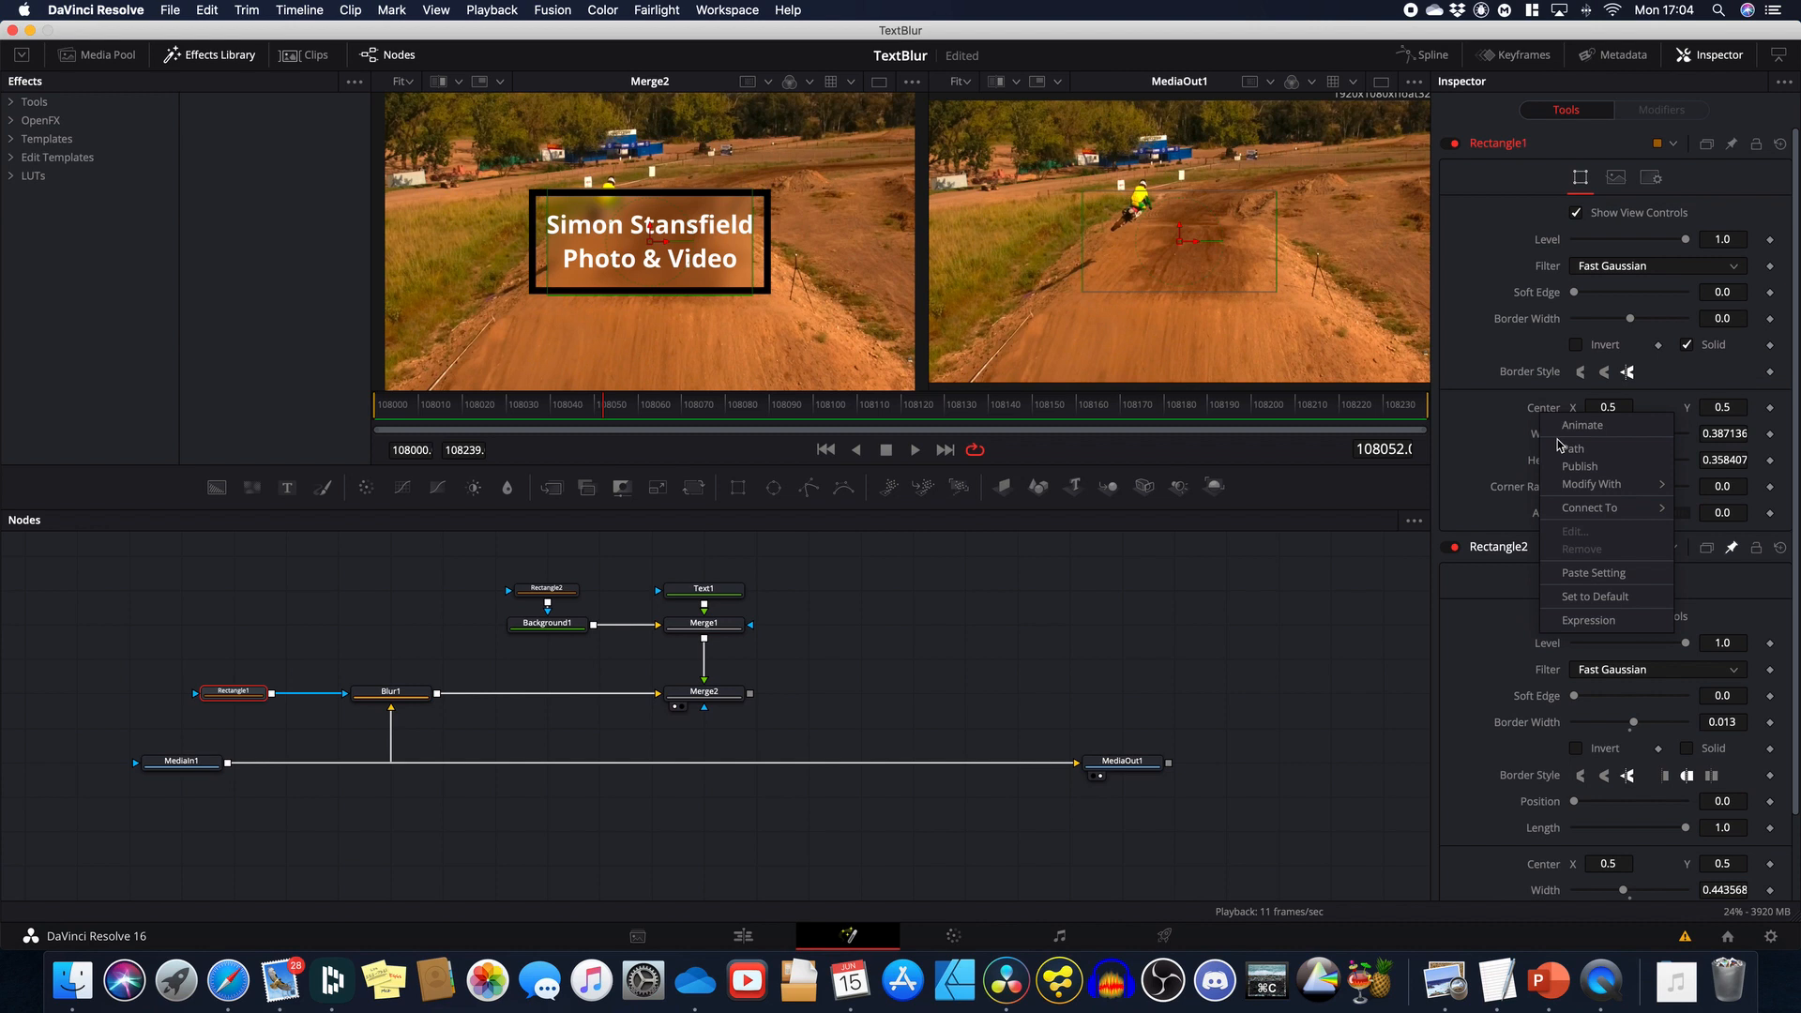
{"action": "left_click", "coordinate": [1587, 619]}
{"action": "scroll", "coordinate": [1525, 509], "scroll_direction": "down", "scroll_amount": 2}
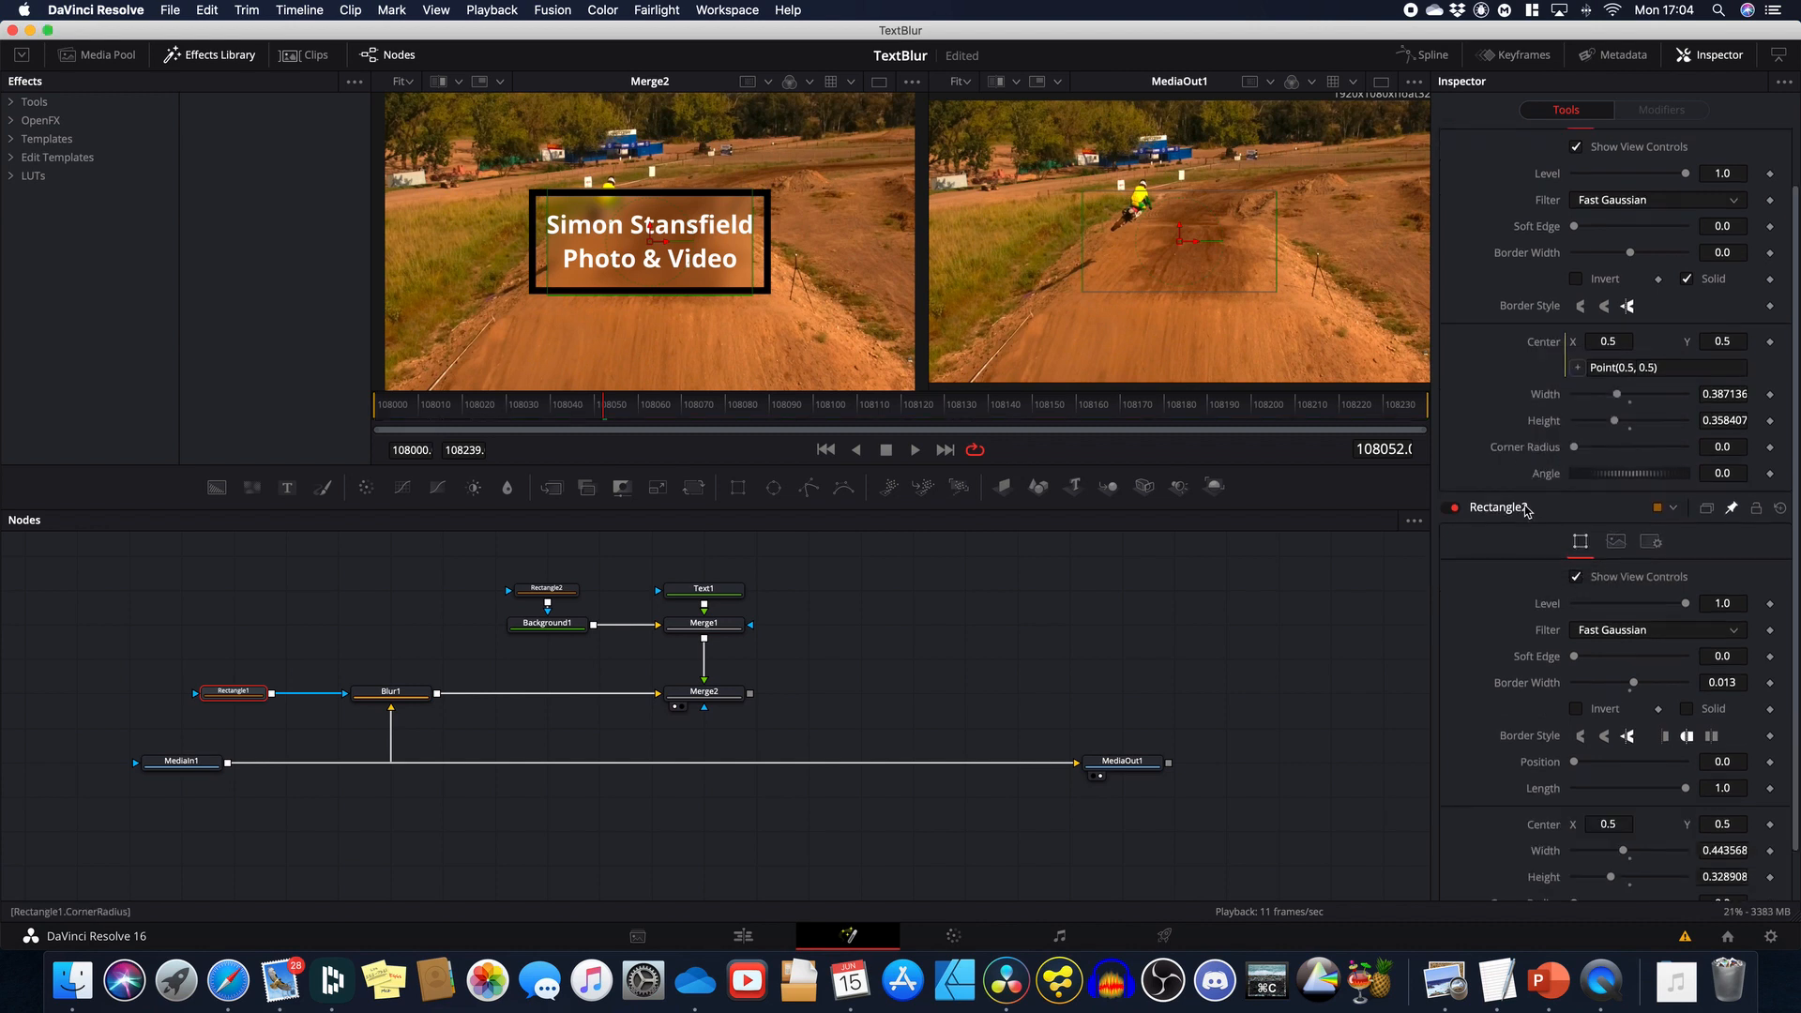
{"action": "scroll", "coordinate": [1526, 509], "scroll_direction": "down", "scroll_amount": 2}
{"action": "left_click_drag", "start_coordinate": [1578, 317], "coordinate": [1541, 768]}
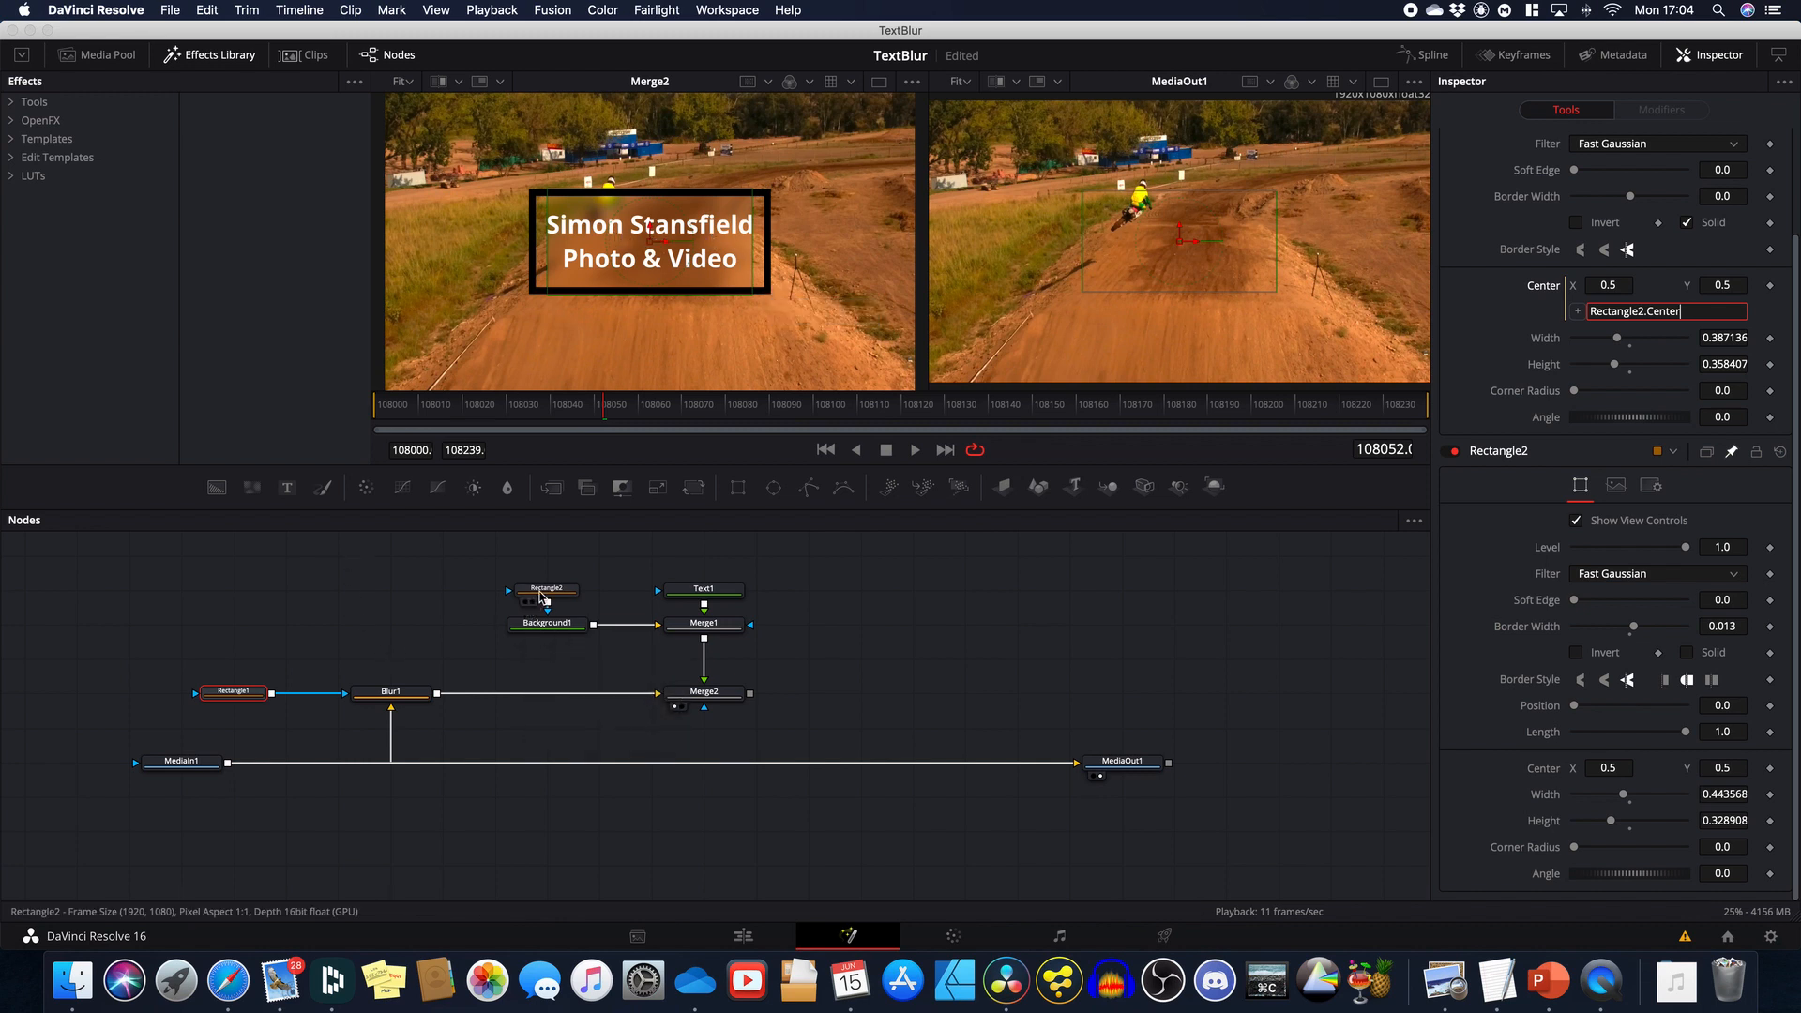
{"action": "left_click", "coordinate": [541, 596]}
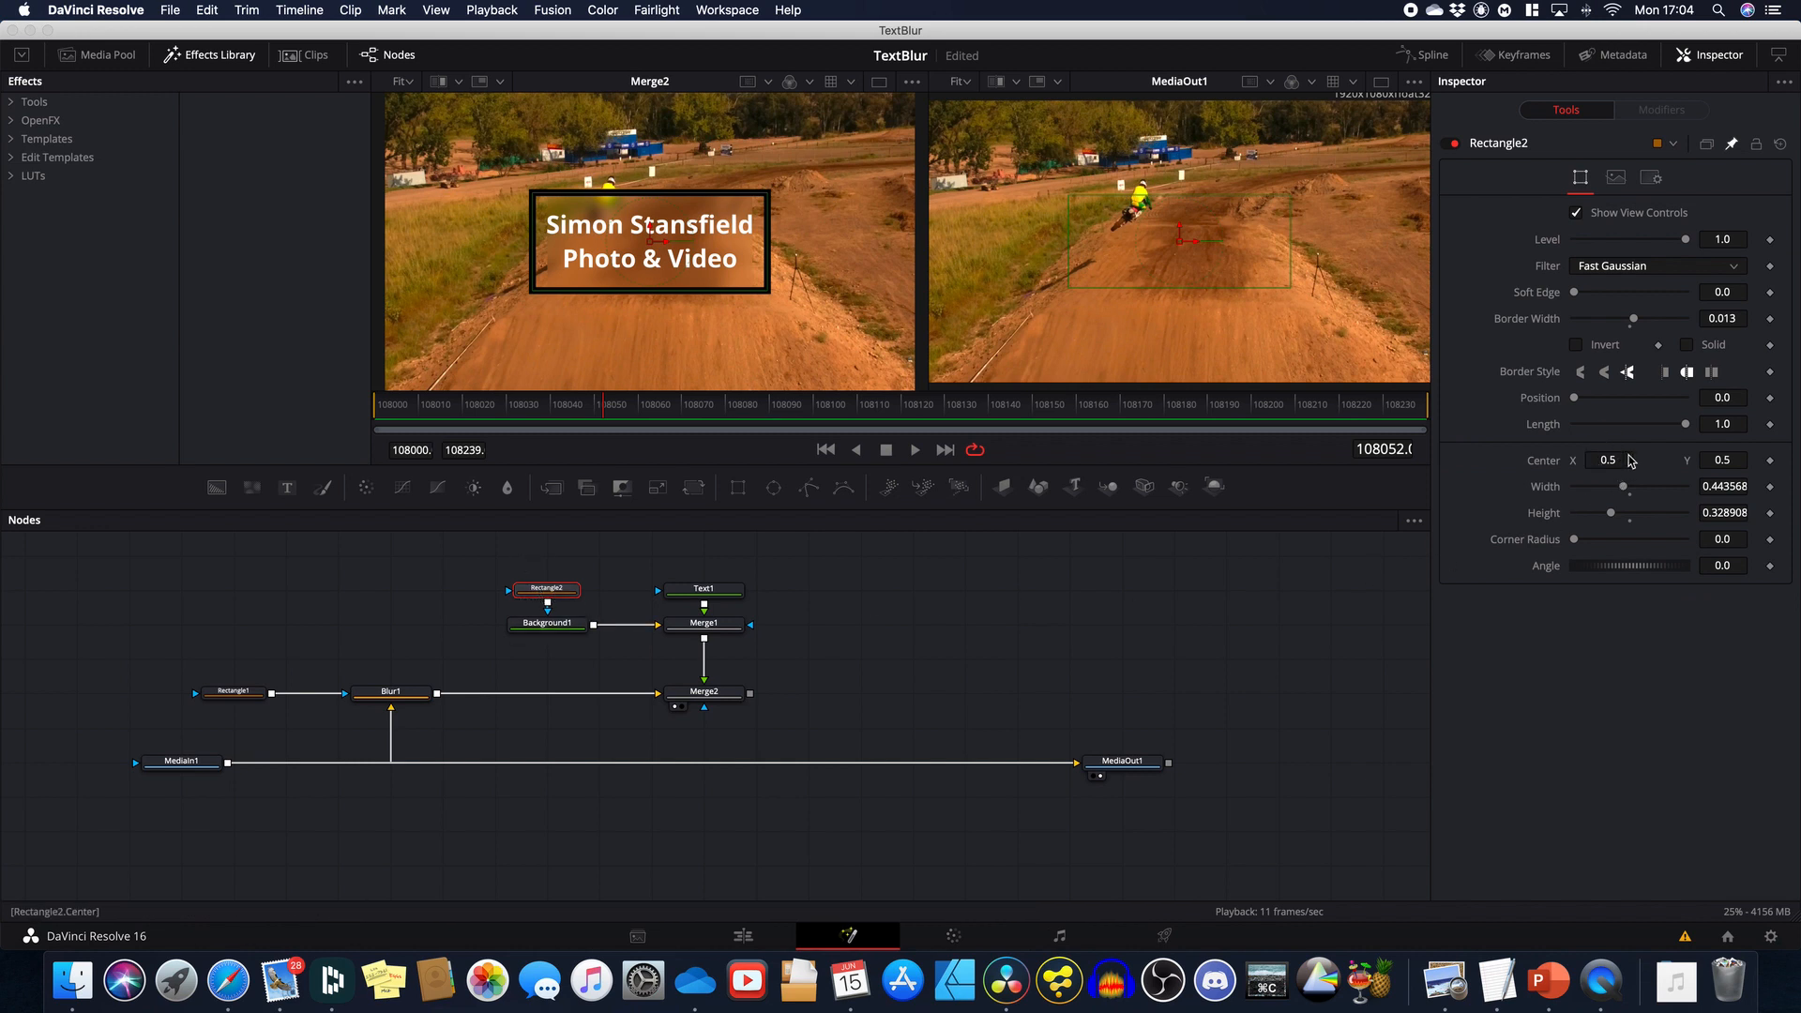
Step: Shift Rectangle2's Center Y to test the link, reset it to 0.5, and display Rectangle1's settings too
{"action": "left_click_drag", "start_coordinate": [1732, 463], "coordinate": [862, 466]}
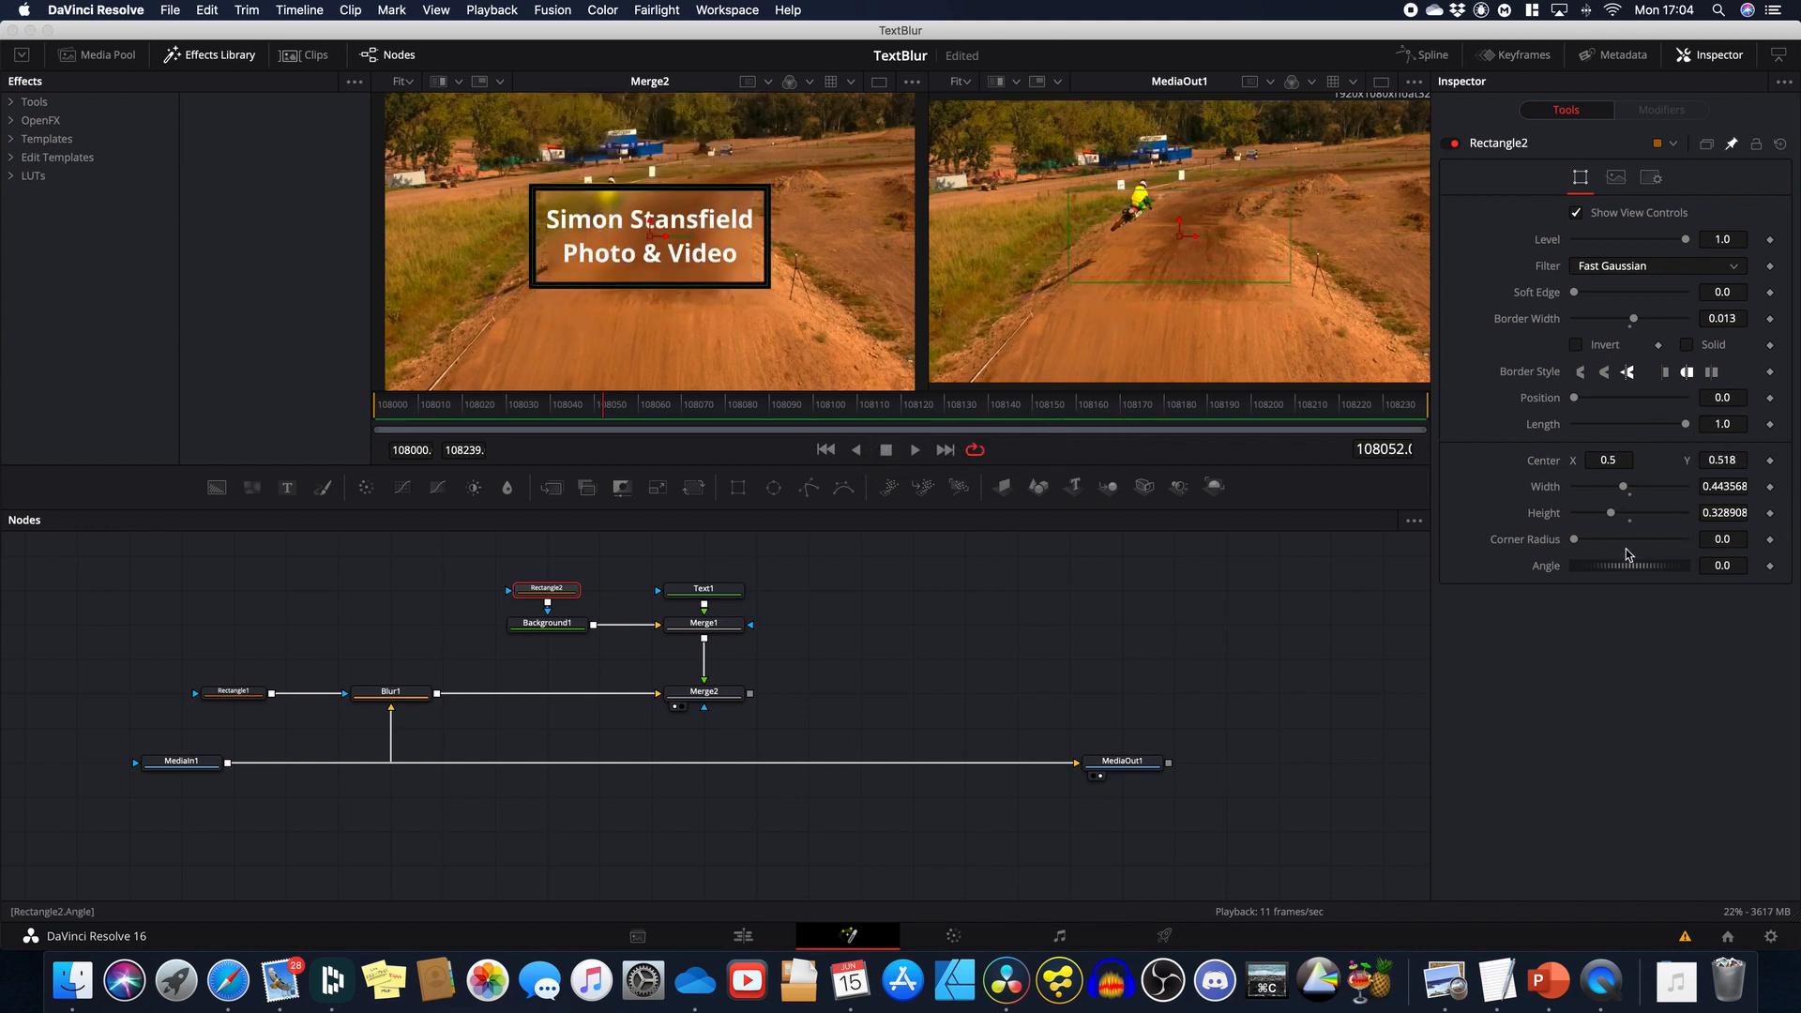
{"action": "double_click", "coordinate": [1549, 465]}
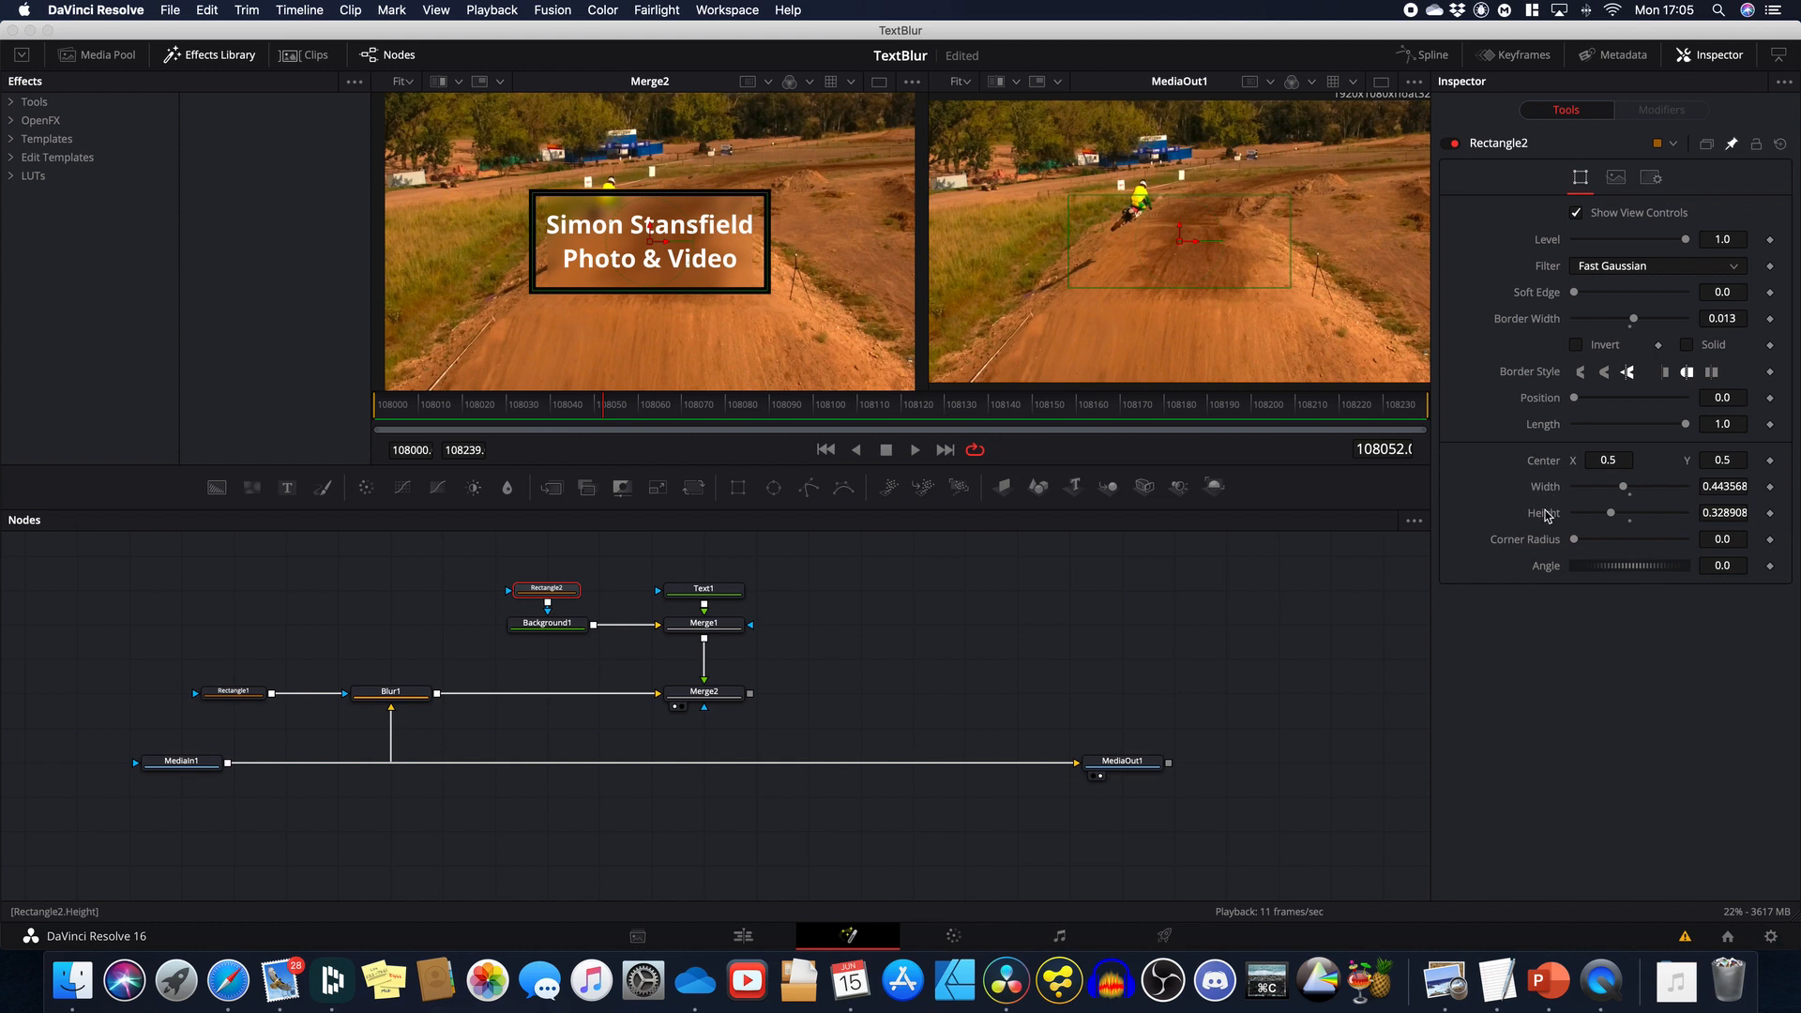
{"action": "left_click", "coordinate": [239, 698]}
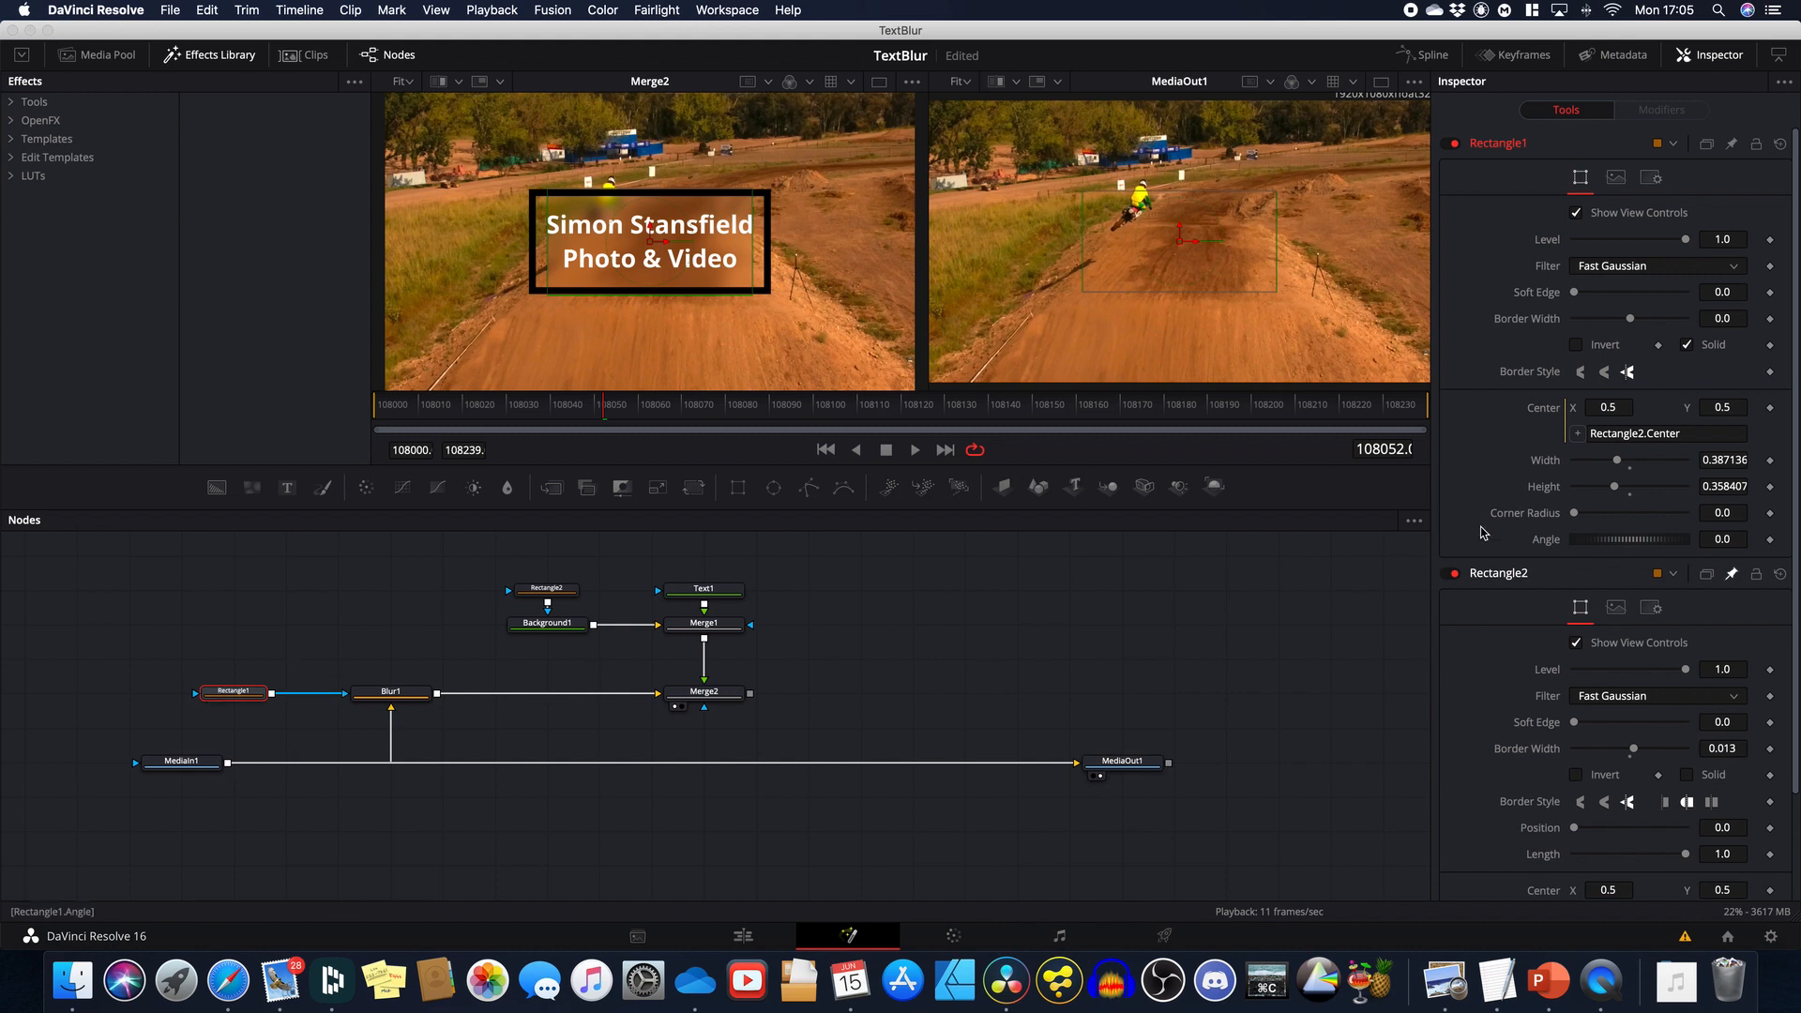
Step: Drive Rectangle1's Width and Height with expressions Rectangle2.Width and Rectangle2.Height
{"action": "scroll", "coordinate": [1519, 483], "scroll_direction": "down", "scroll_amount": 3}
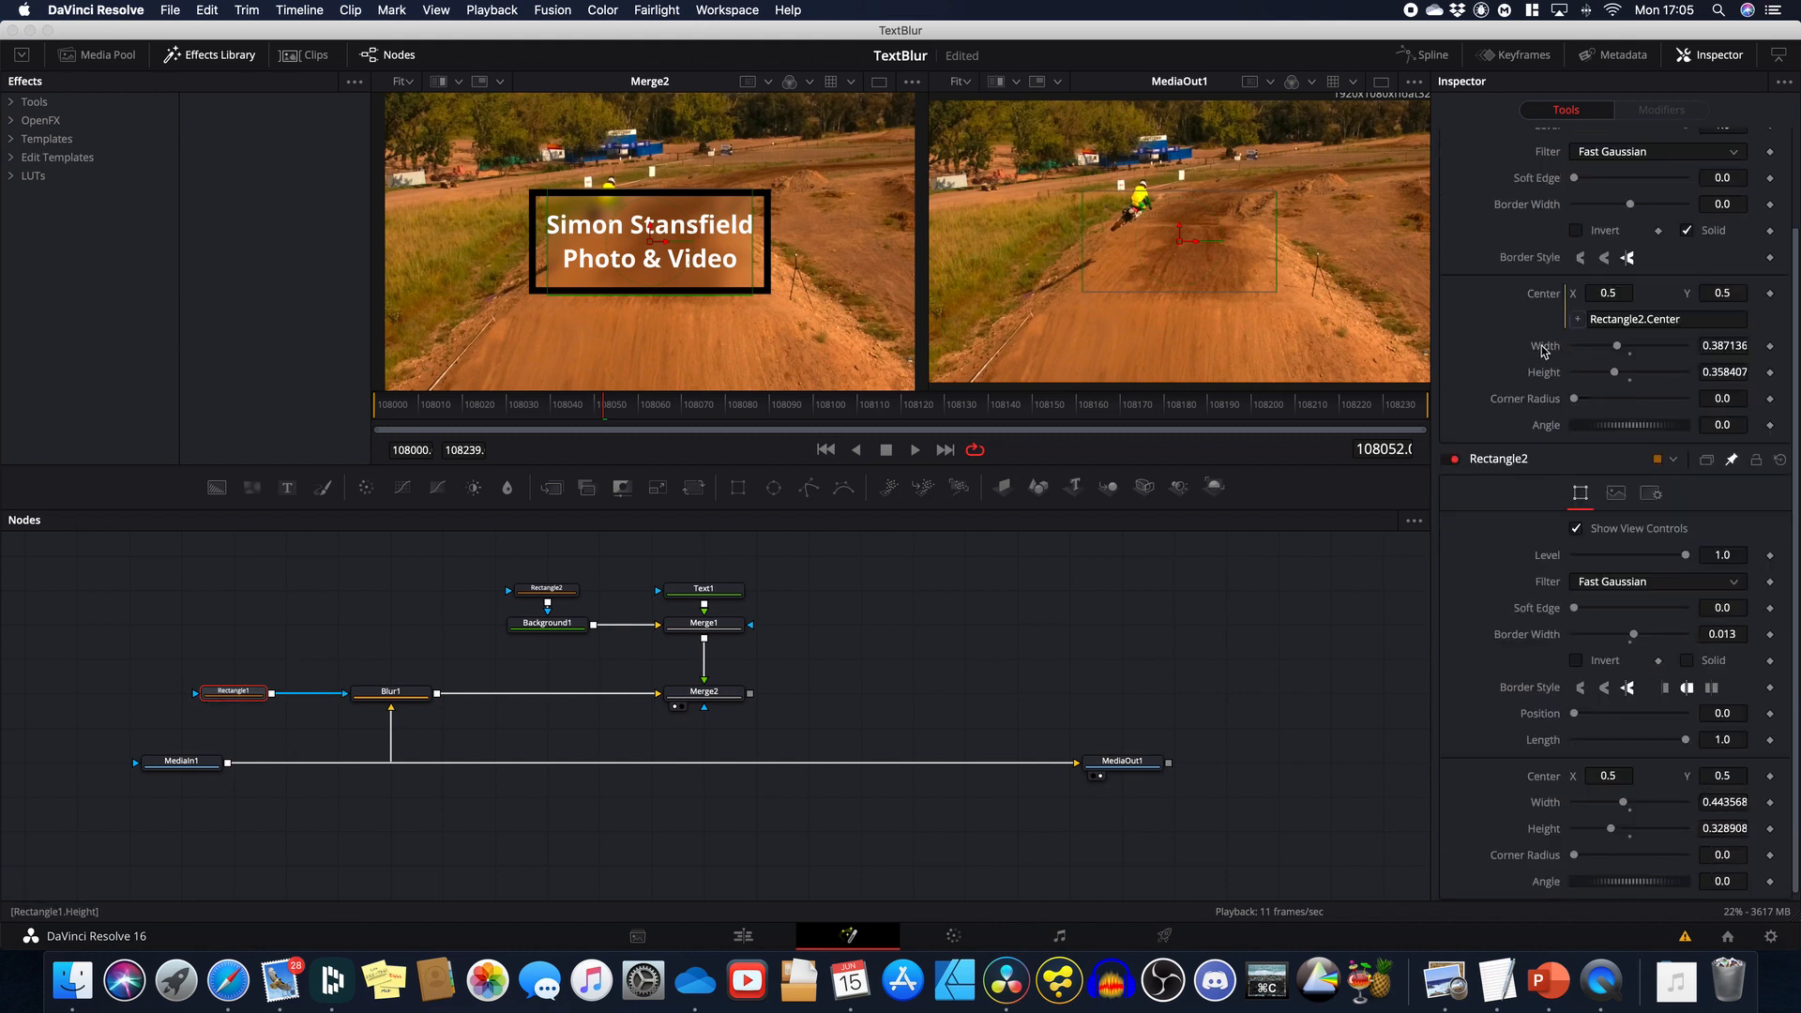
{"action": "right_click", "coordinate": [1543, 351]}
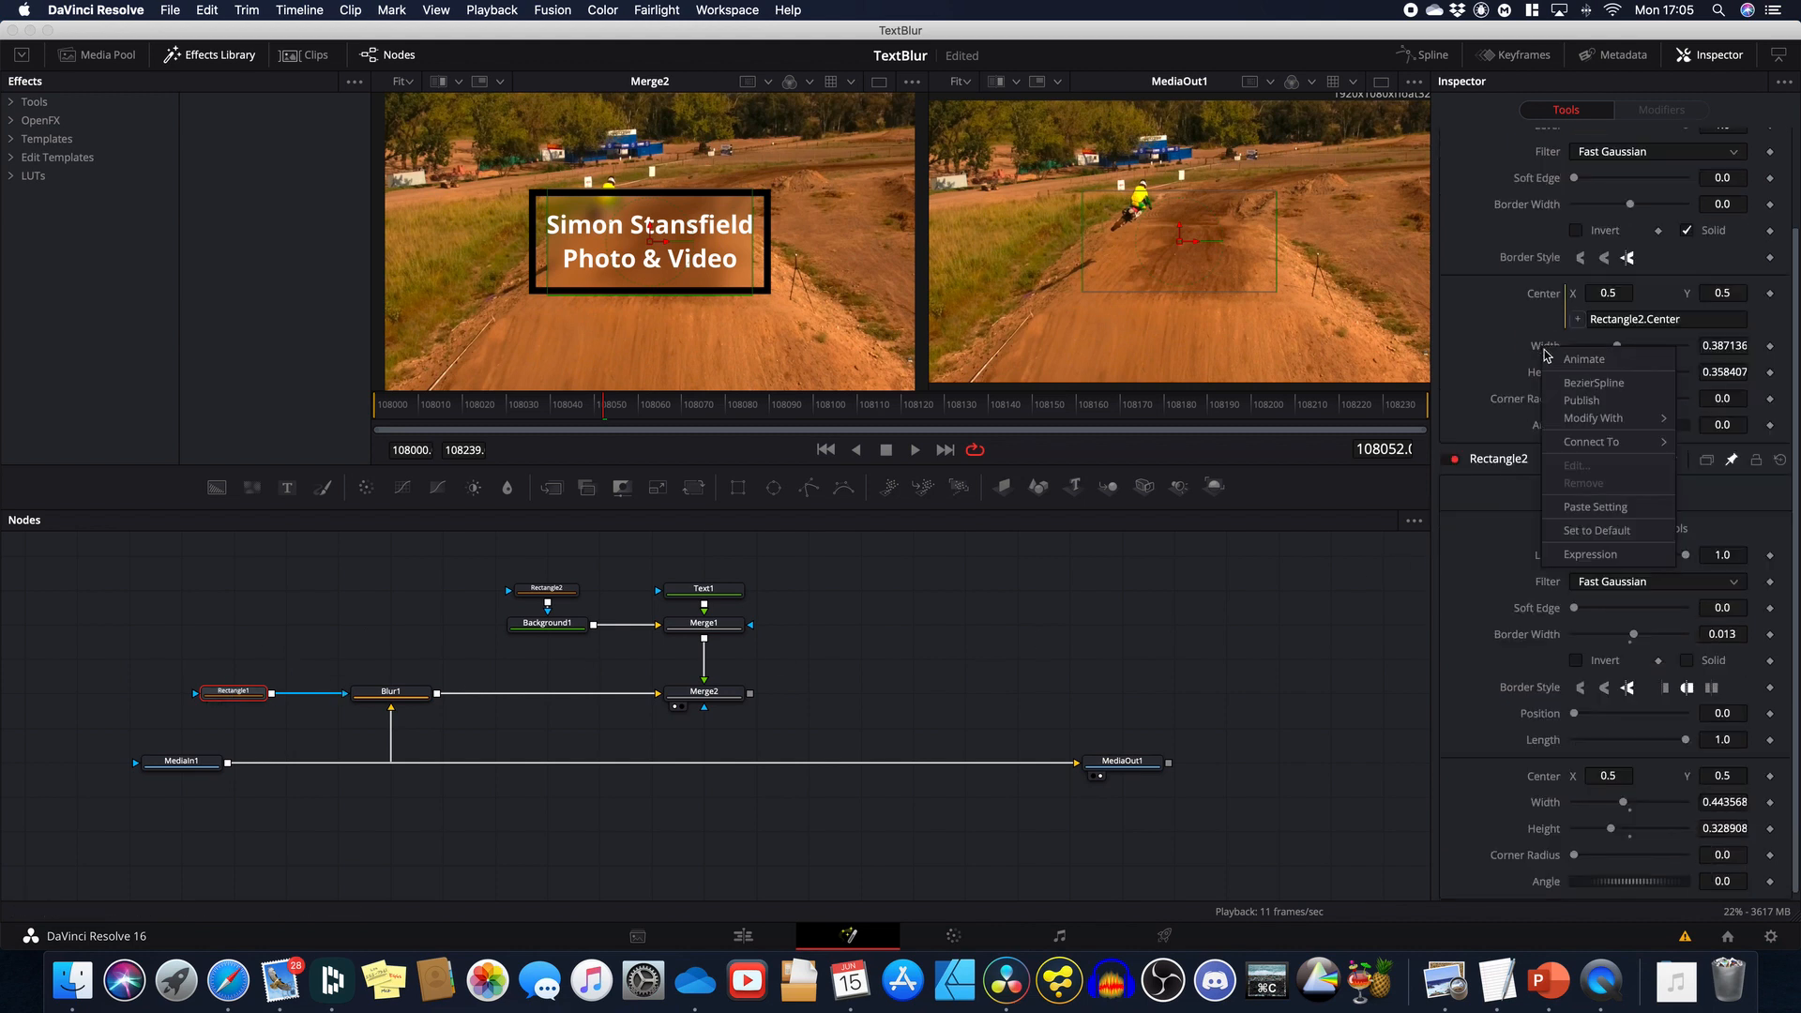
{"action": "left_click", "coordinate": [1579, 555]}
{"action": "right_click", "coordinate": [1544, 406]}
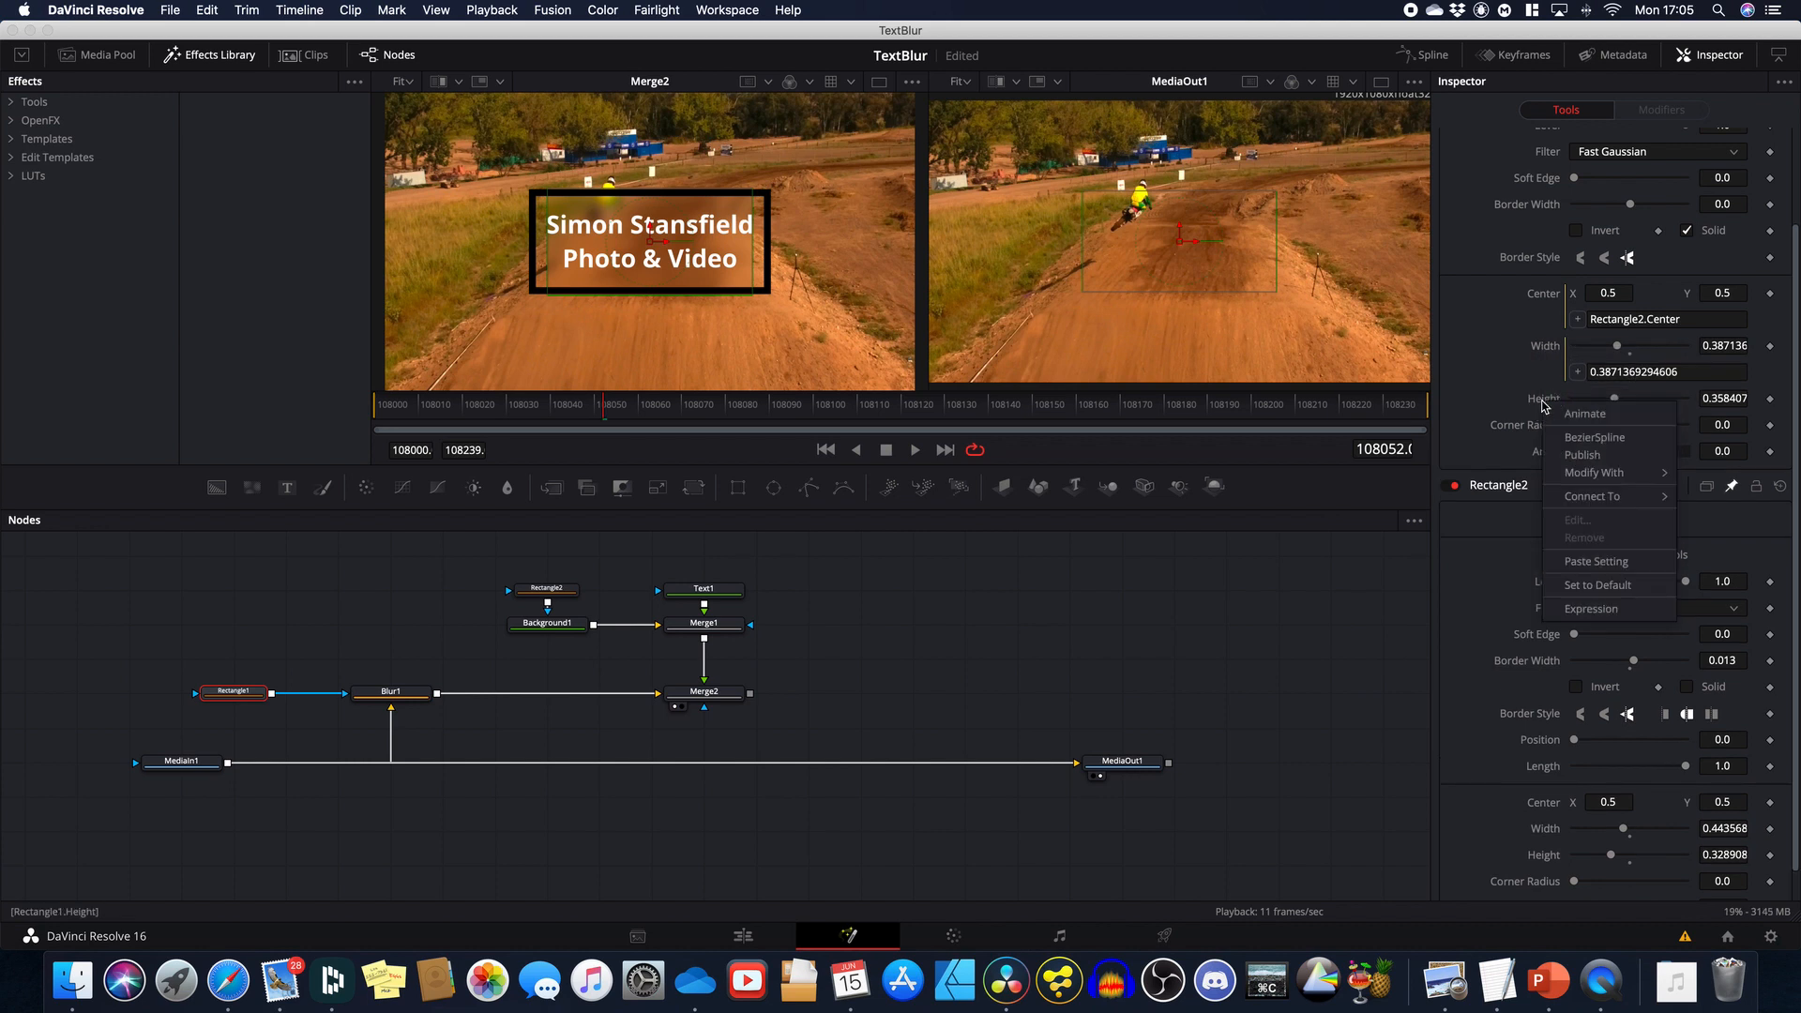
{"action": "left_click", "coordinate": [1590, 609]}
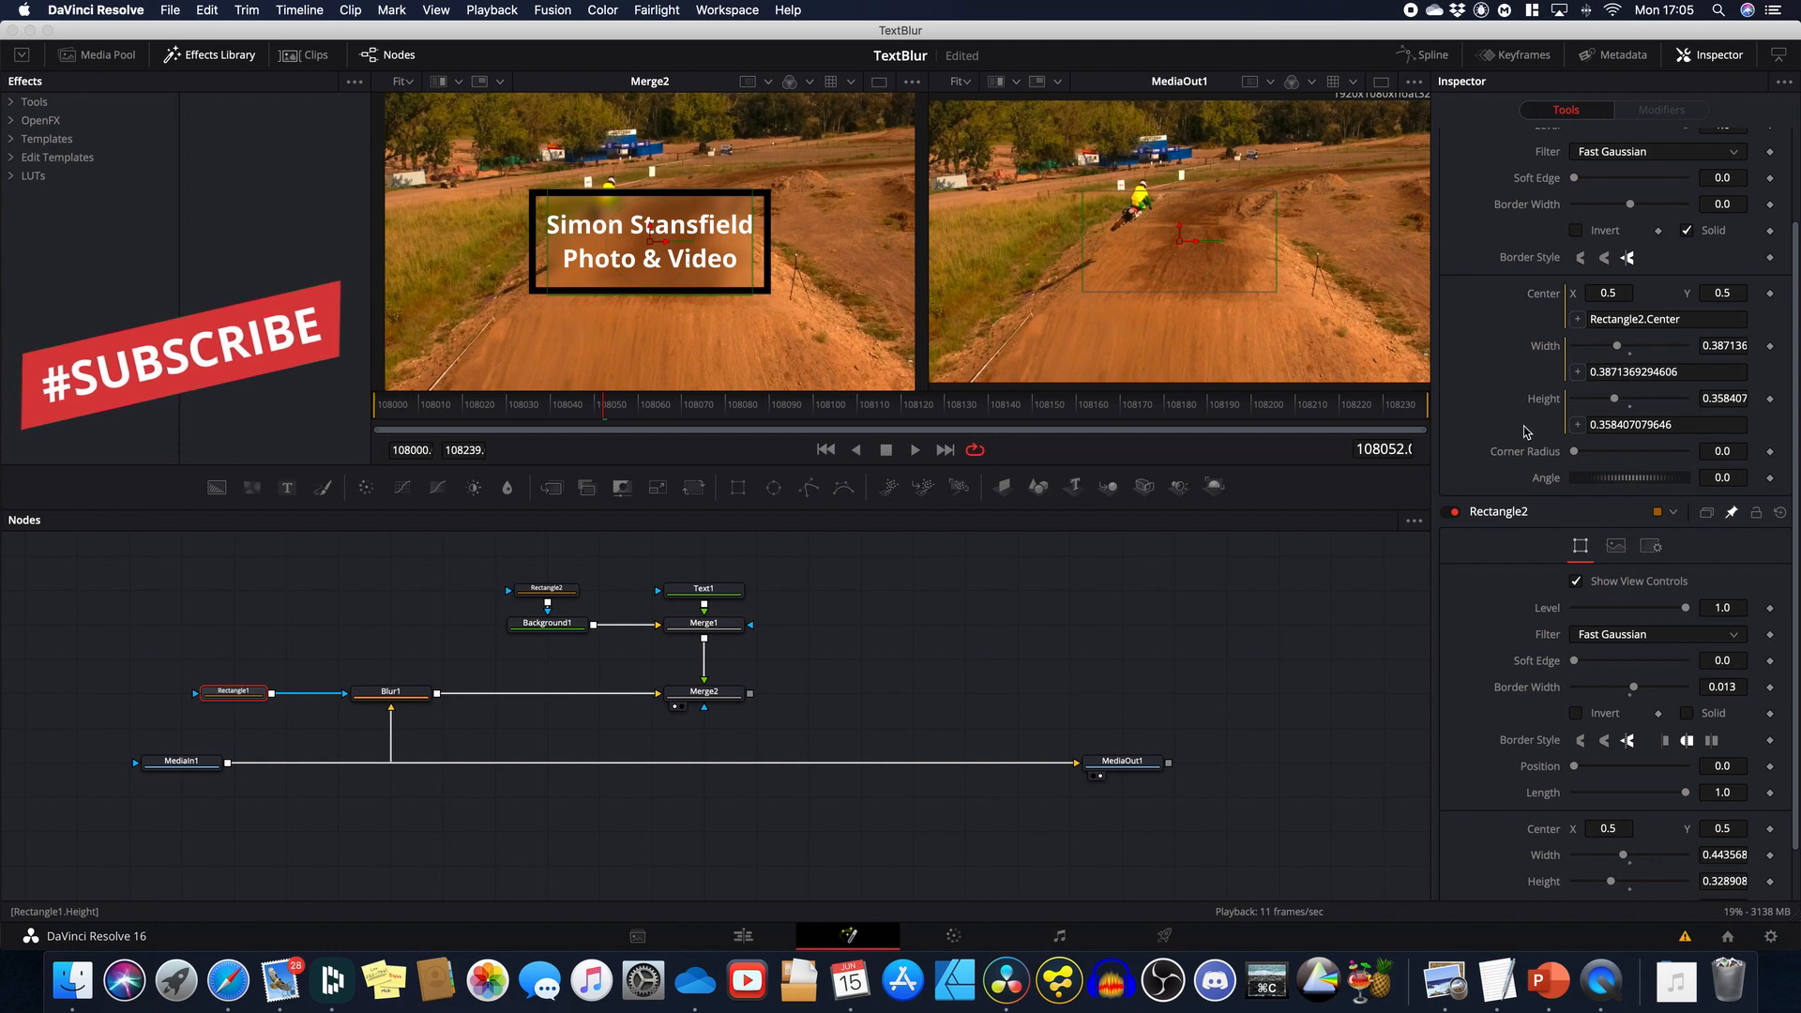
{"action": "left_click_drag", "start_coordinate": [1578, 376], "coordinate": [1544, 860]}
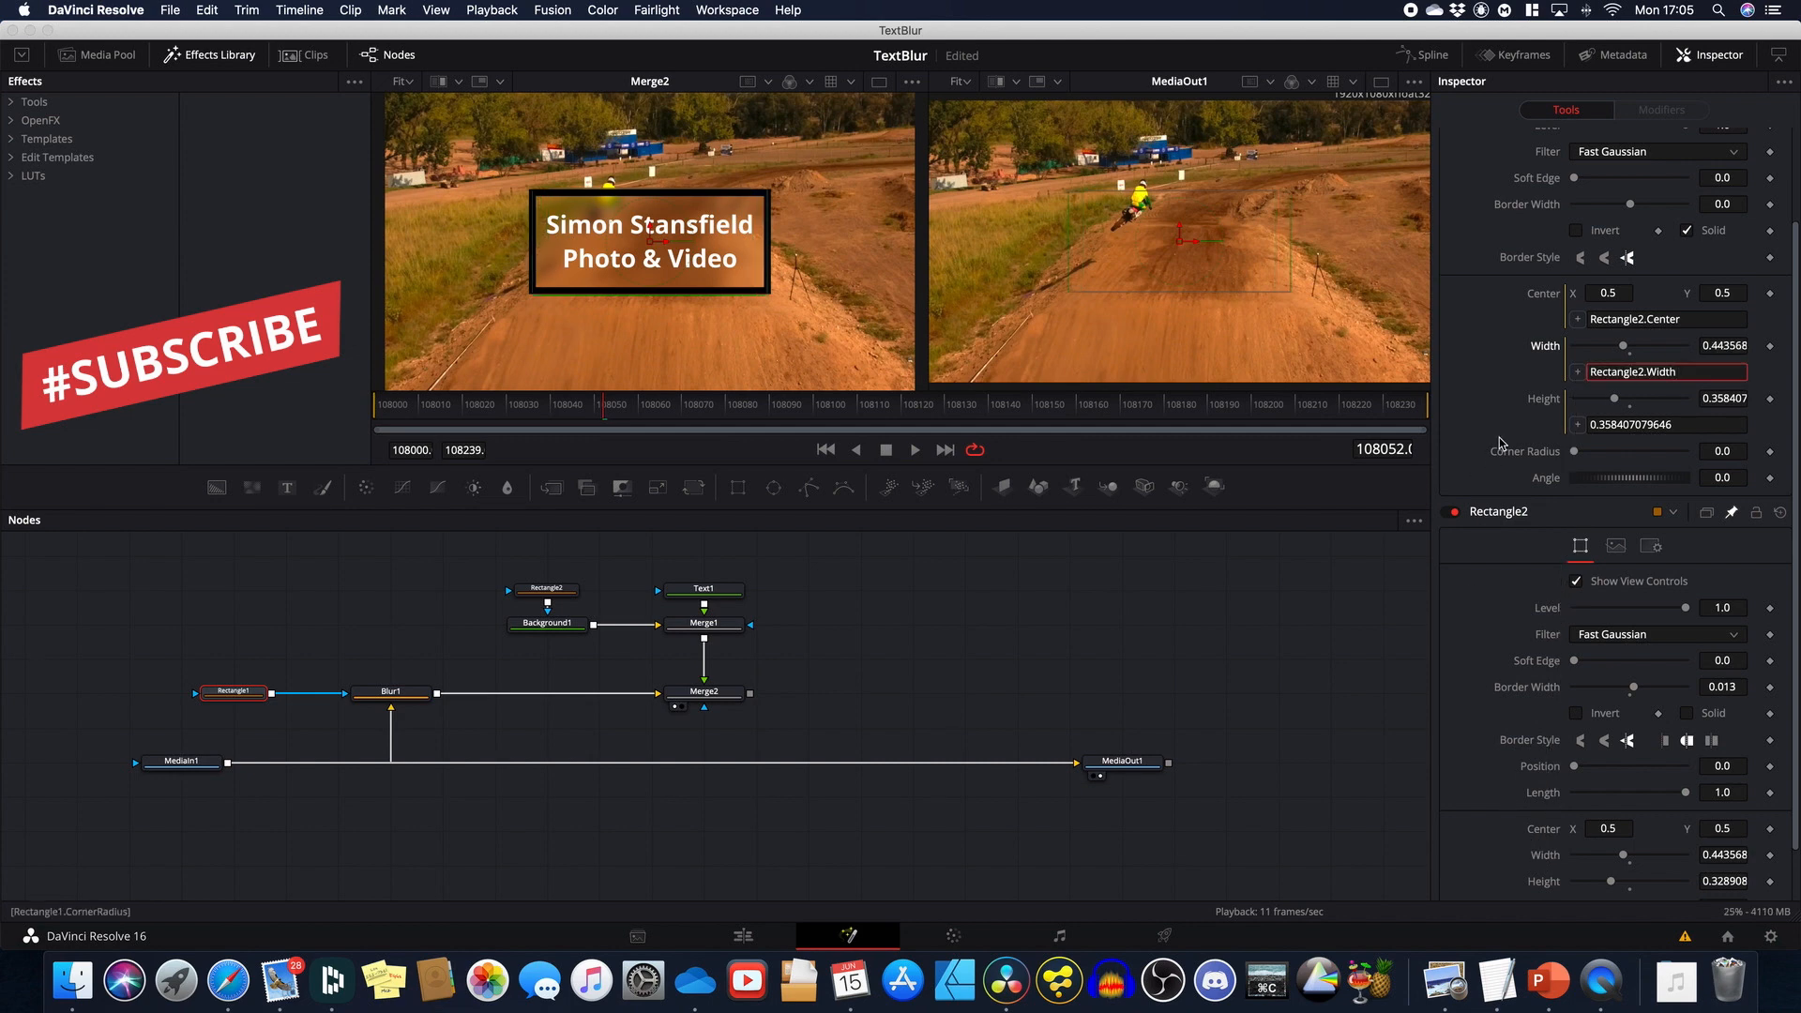
{"action": "left_click_drag", "start_coordinate": [1578, 425], "coordinate": [1546, 883]}
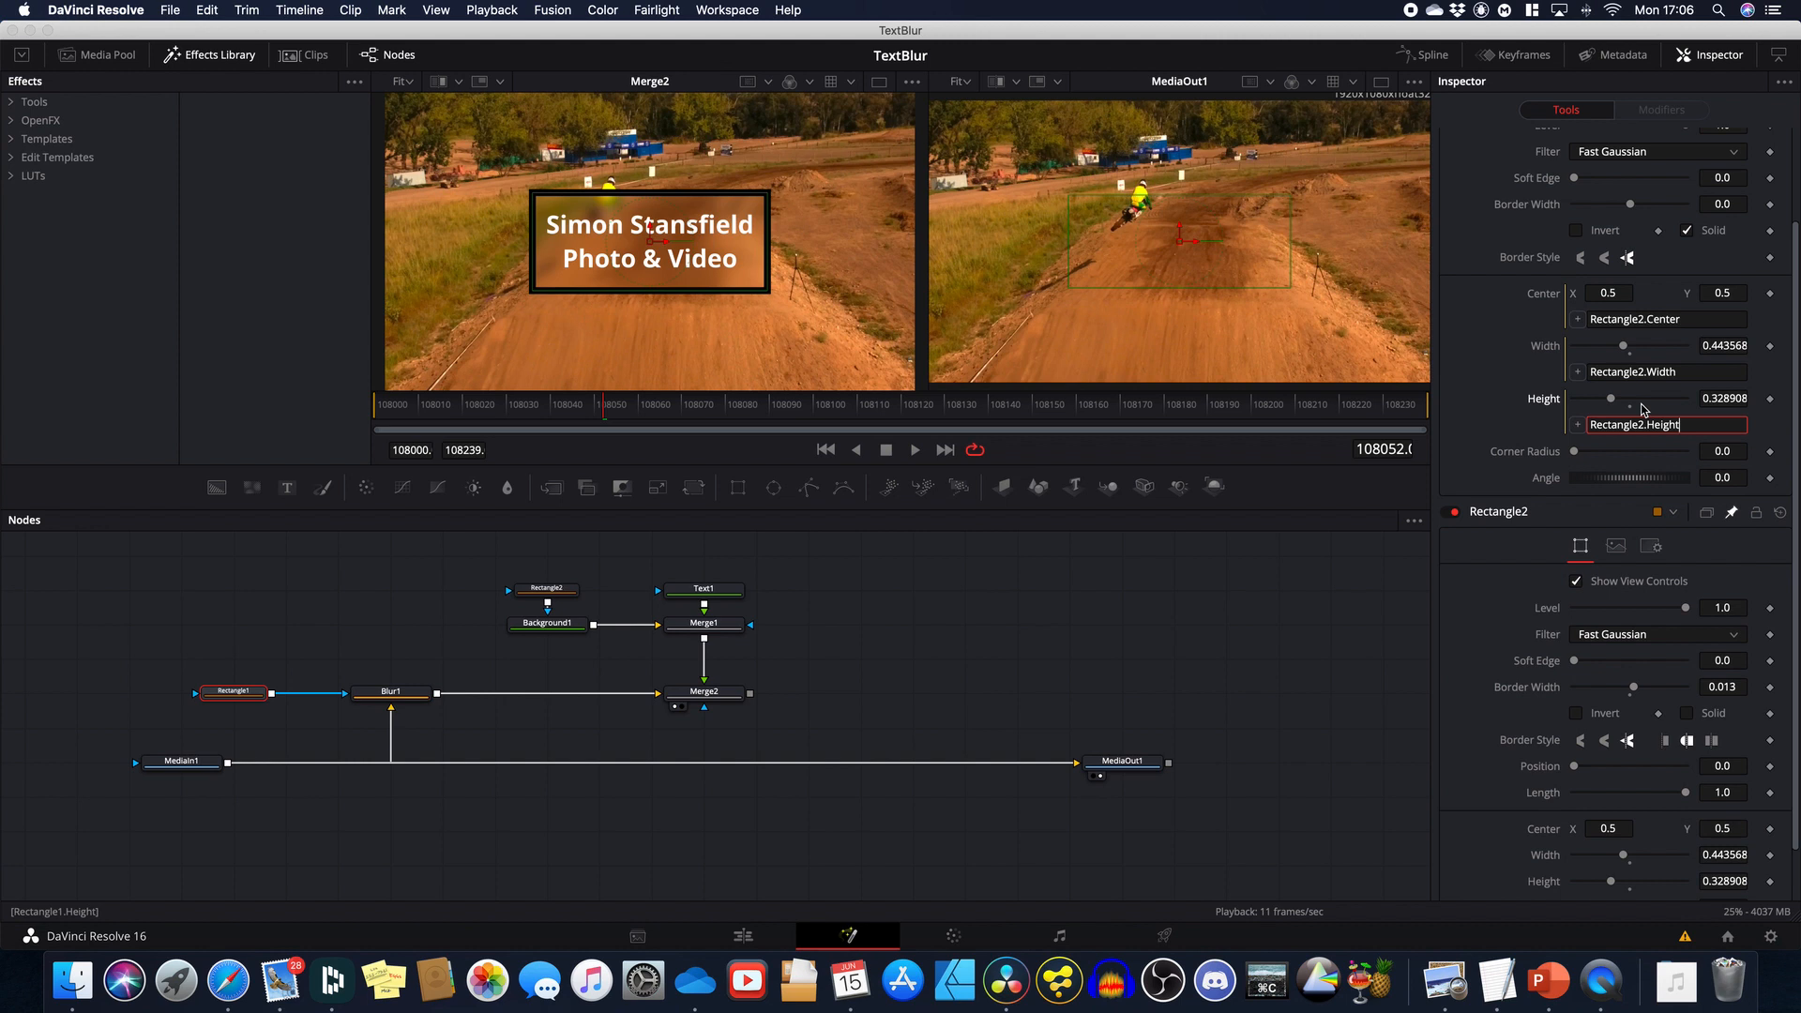
Step: Set Rectangle1's width expression to Rectangle2.Width+(Rectangle2.Width*0.1)
{"action": "left_click", "coordinate": [1684, 375]}
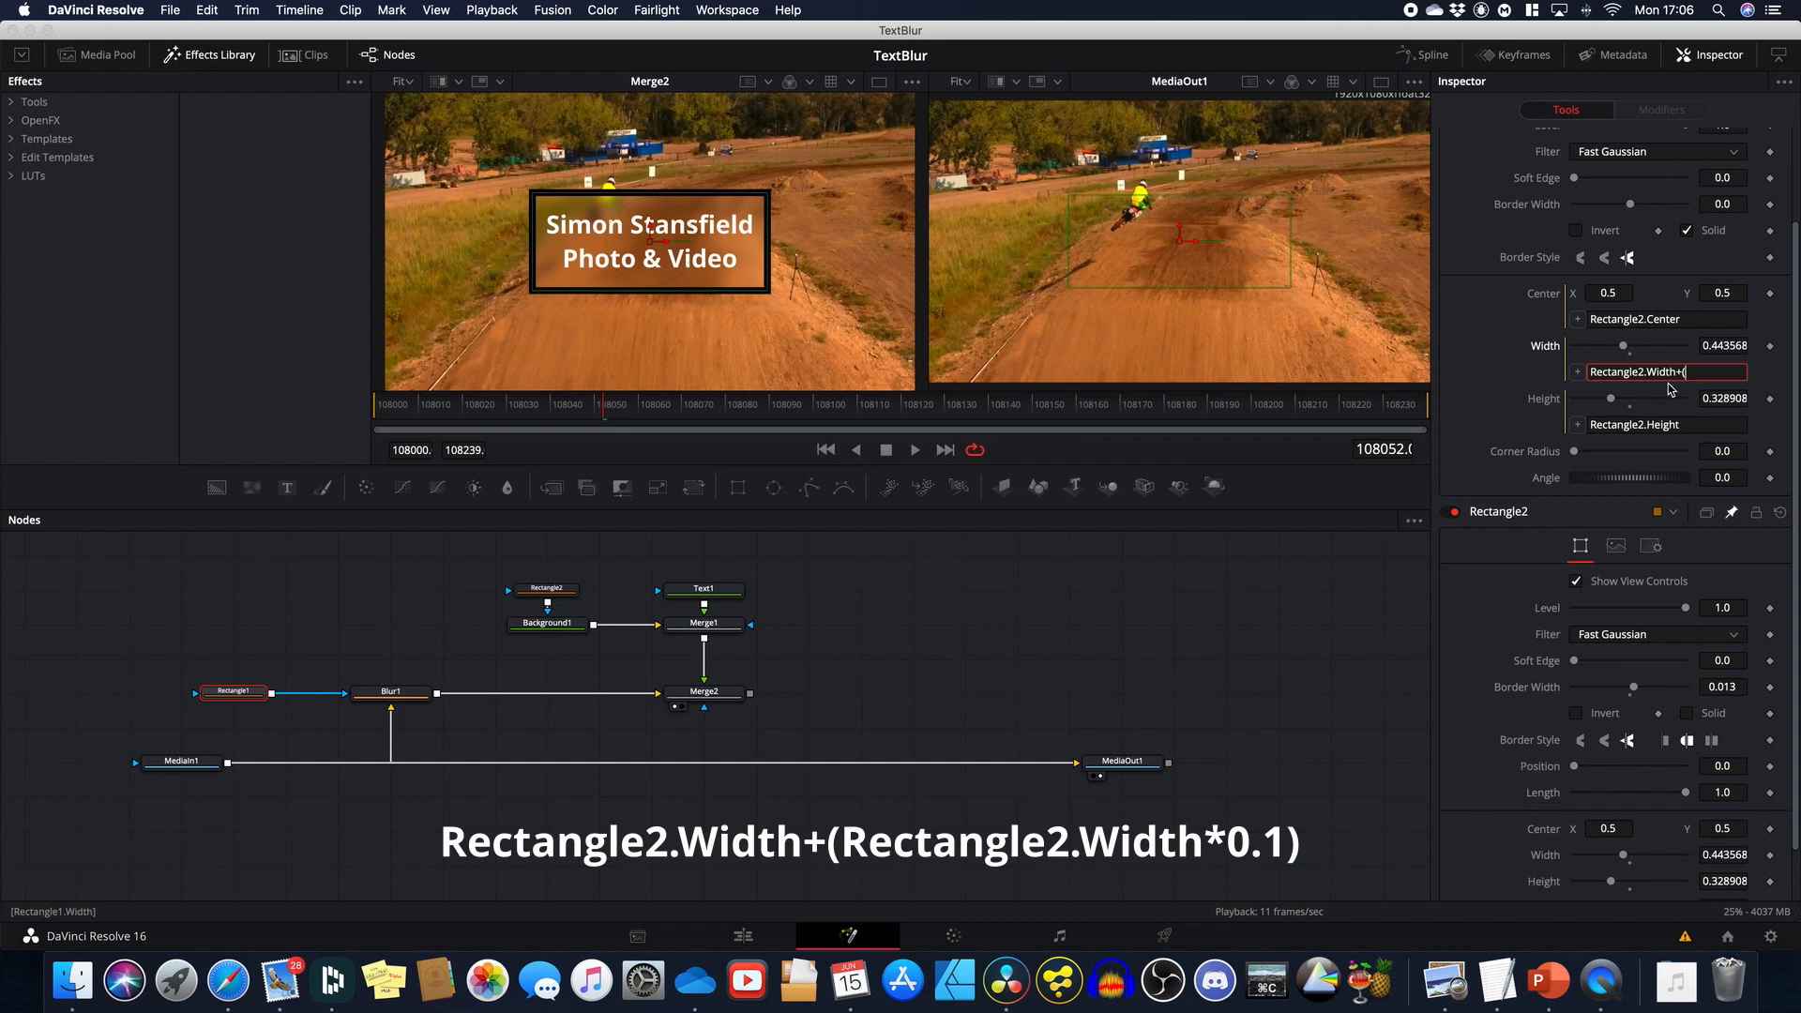
{"action": "left_click", "coordinate": [1670, 374]}
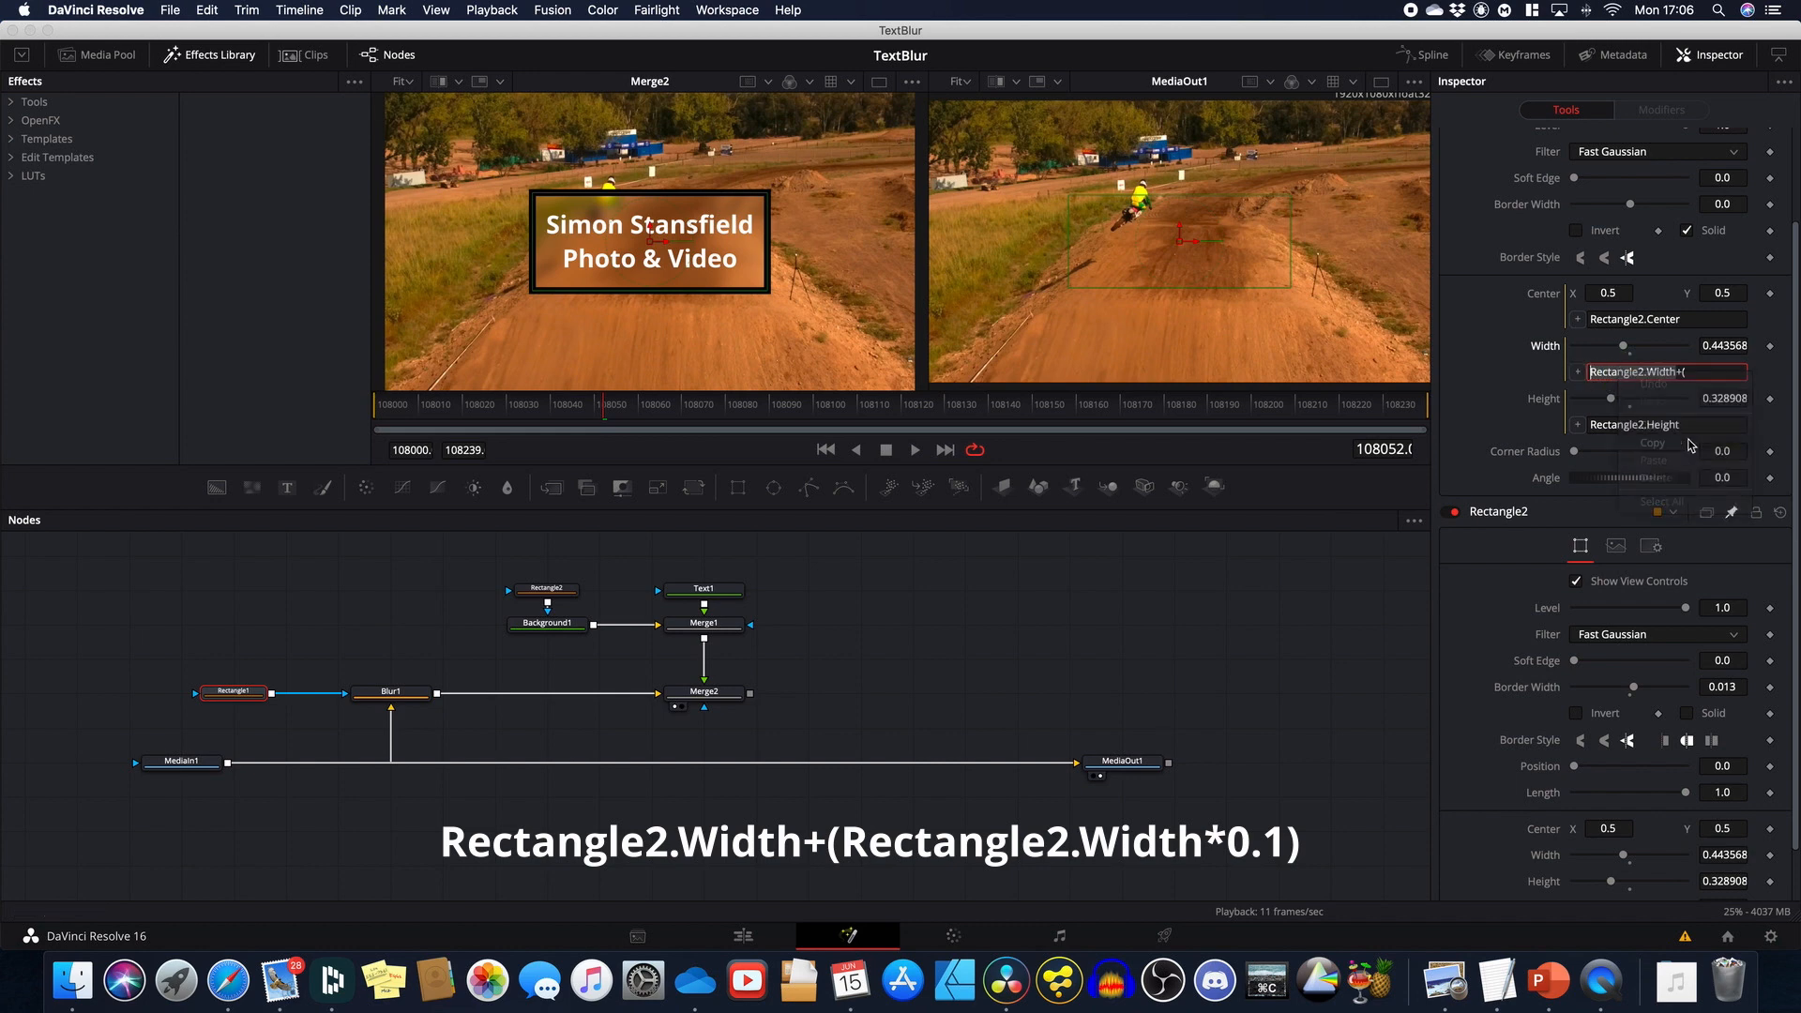
{"action": "right_click", "coordinate": [1671, 373]}
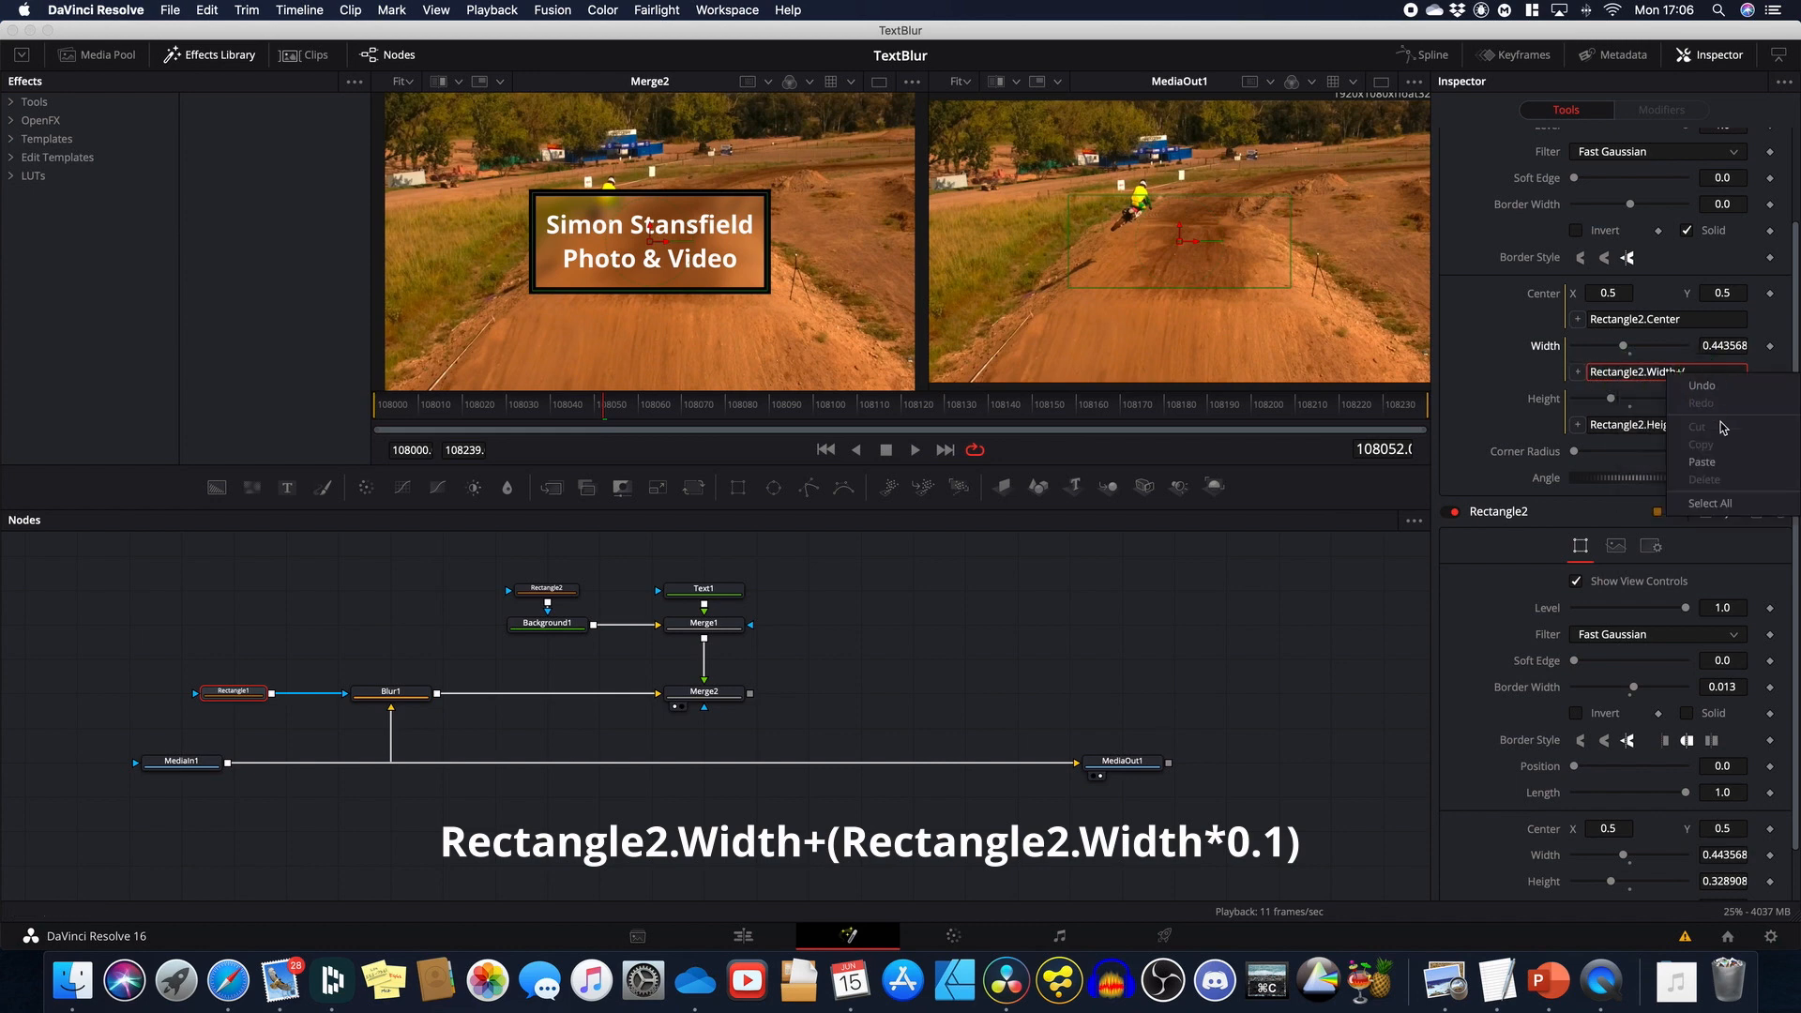
{"action": "left_click", "coordinate": [1702, 462]}
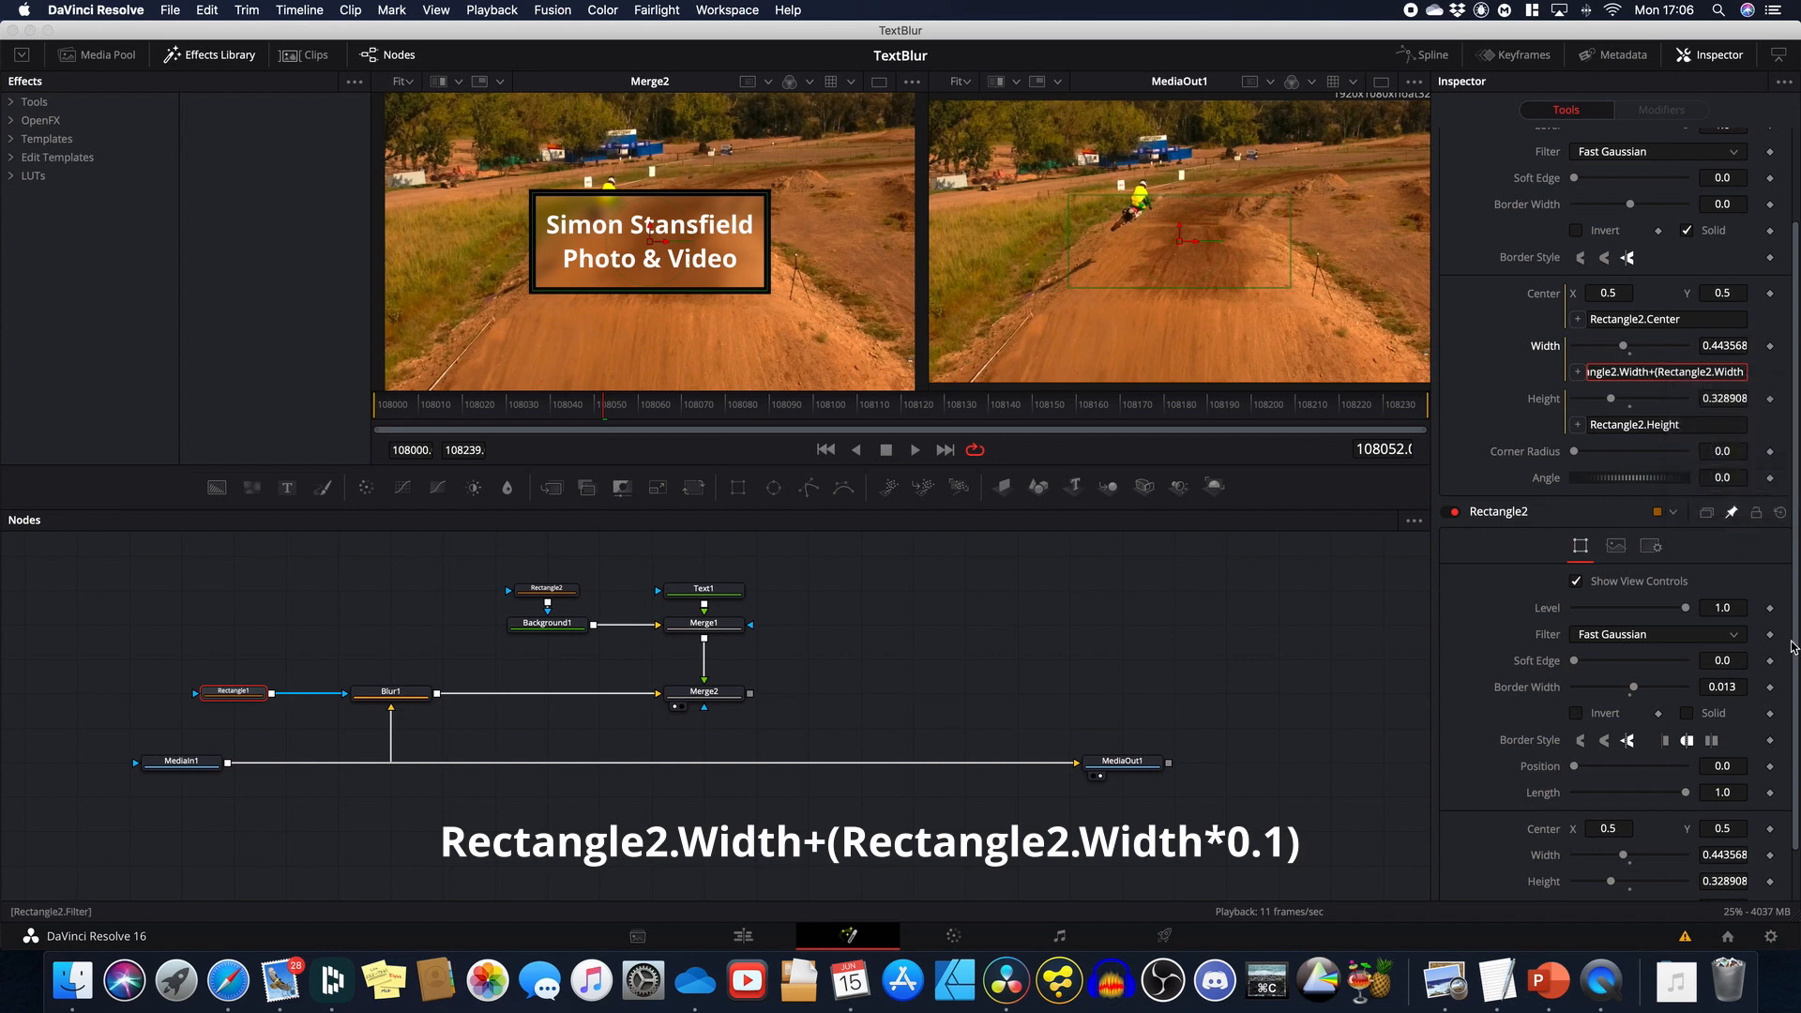
{"action": "type", "text": "*0.1)"}
{"action": "key", "text": "Tab"}
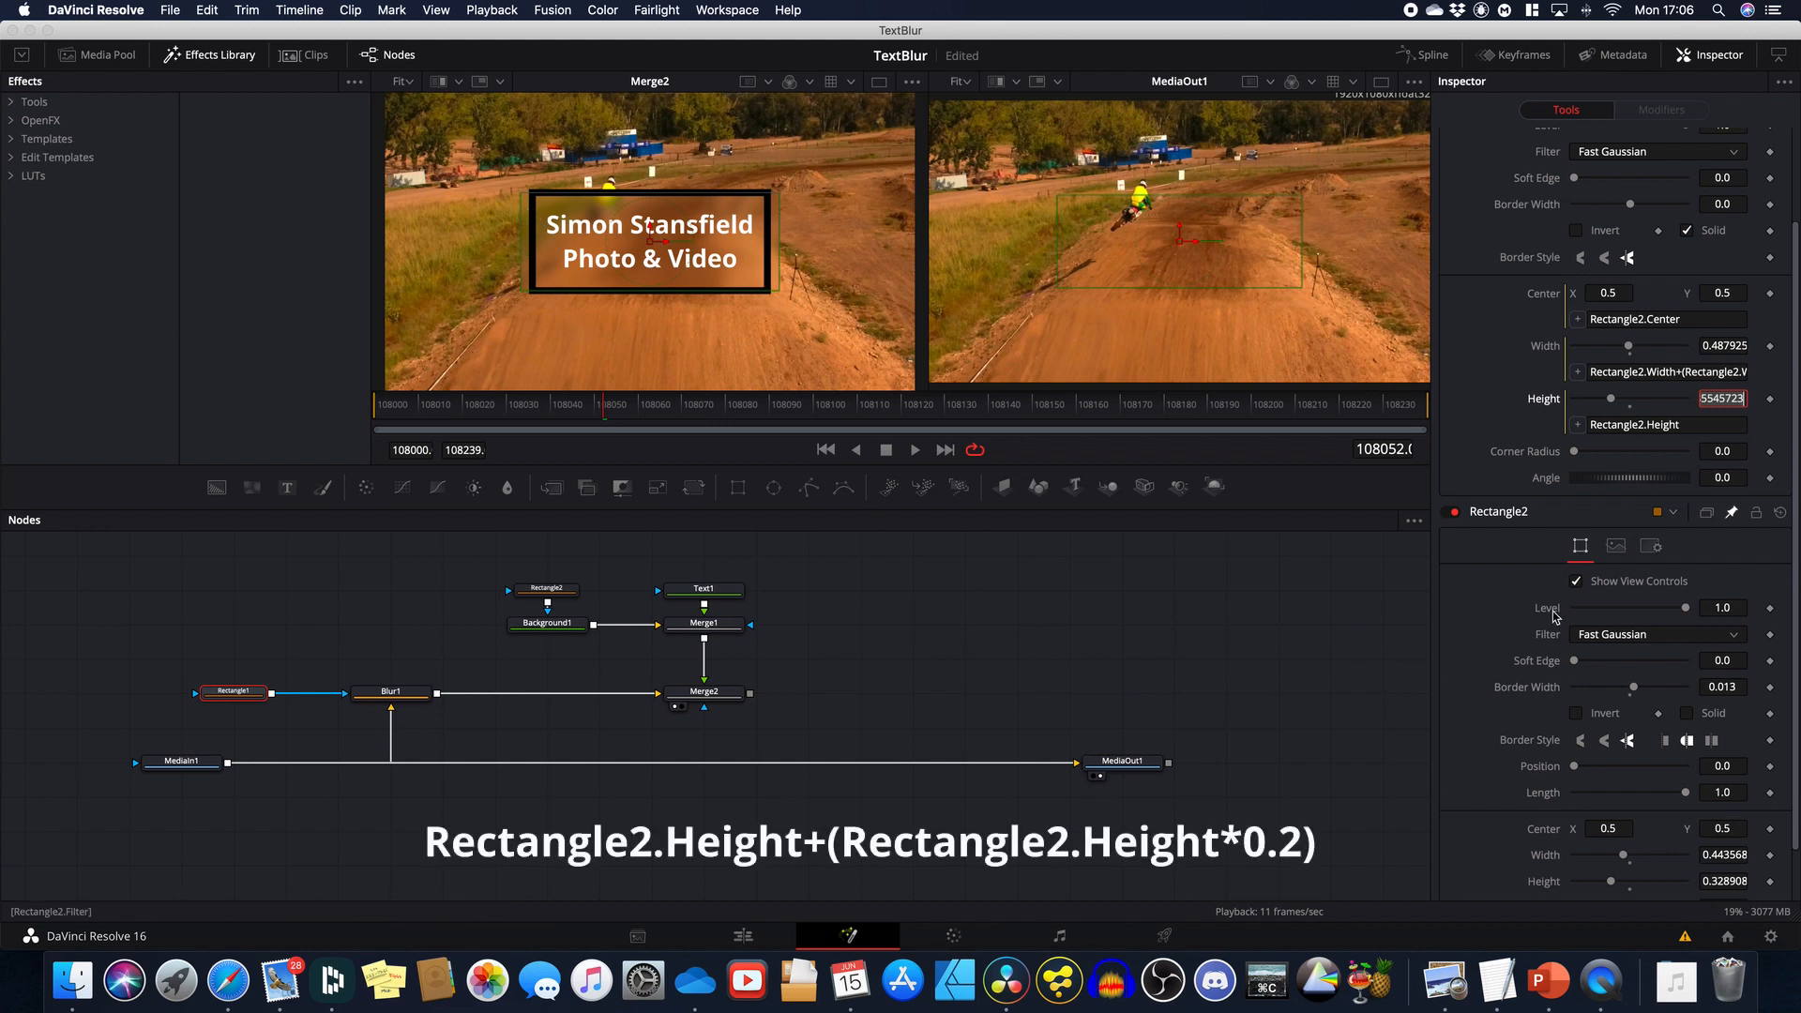
Step: Set Rectangle1's height expression to Rectangle2.Height+(Rectangle2.Height*0.1)
{"action": "left_click", "coordinate": [1693, 429]}
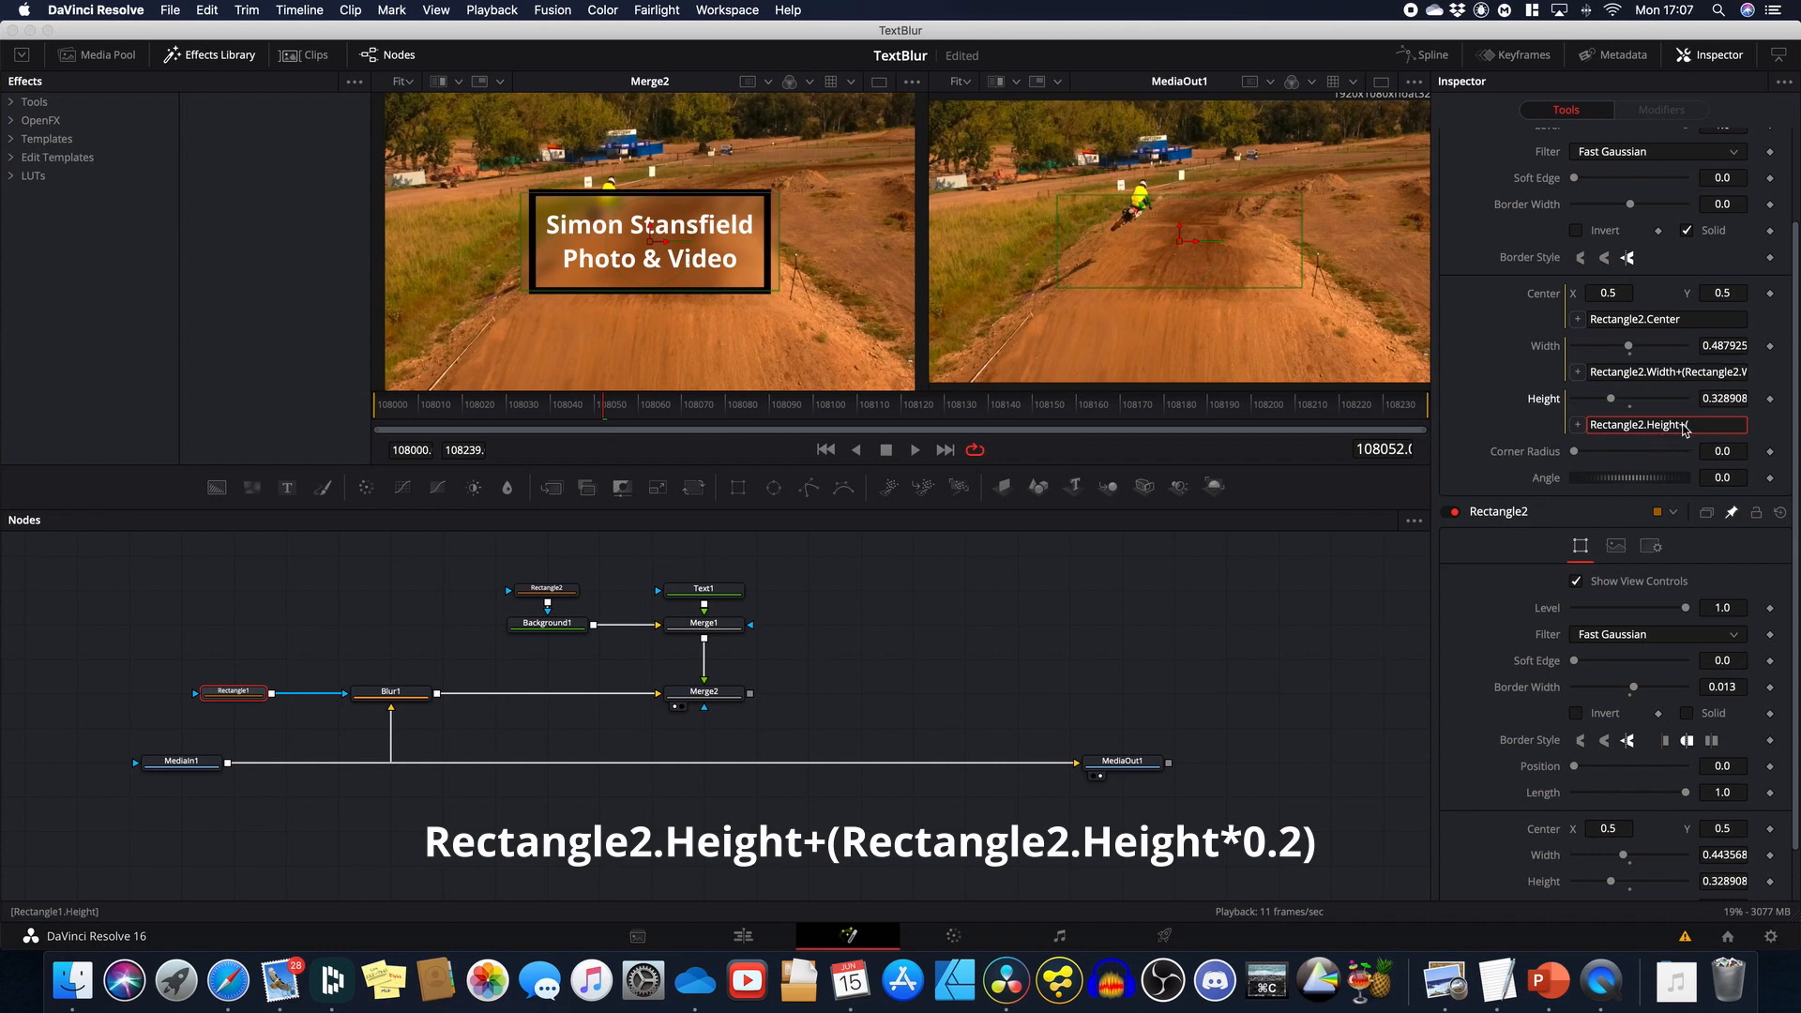
{"action": "left_click_drag", "start_coordinate": [1684, 429], "coordinate": [1583, 429]}
{"action": "right_click", "coordinate": [1634, 429]}
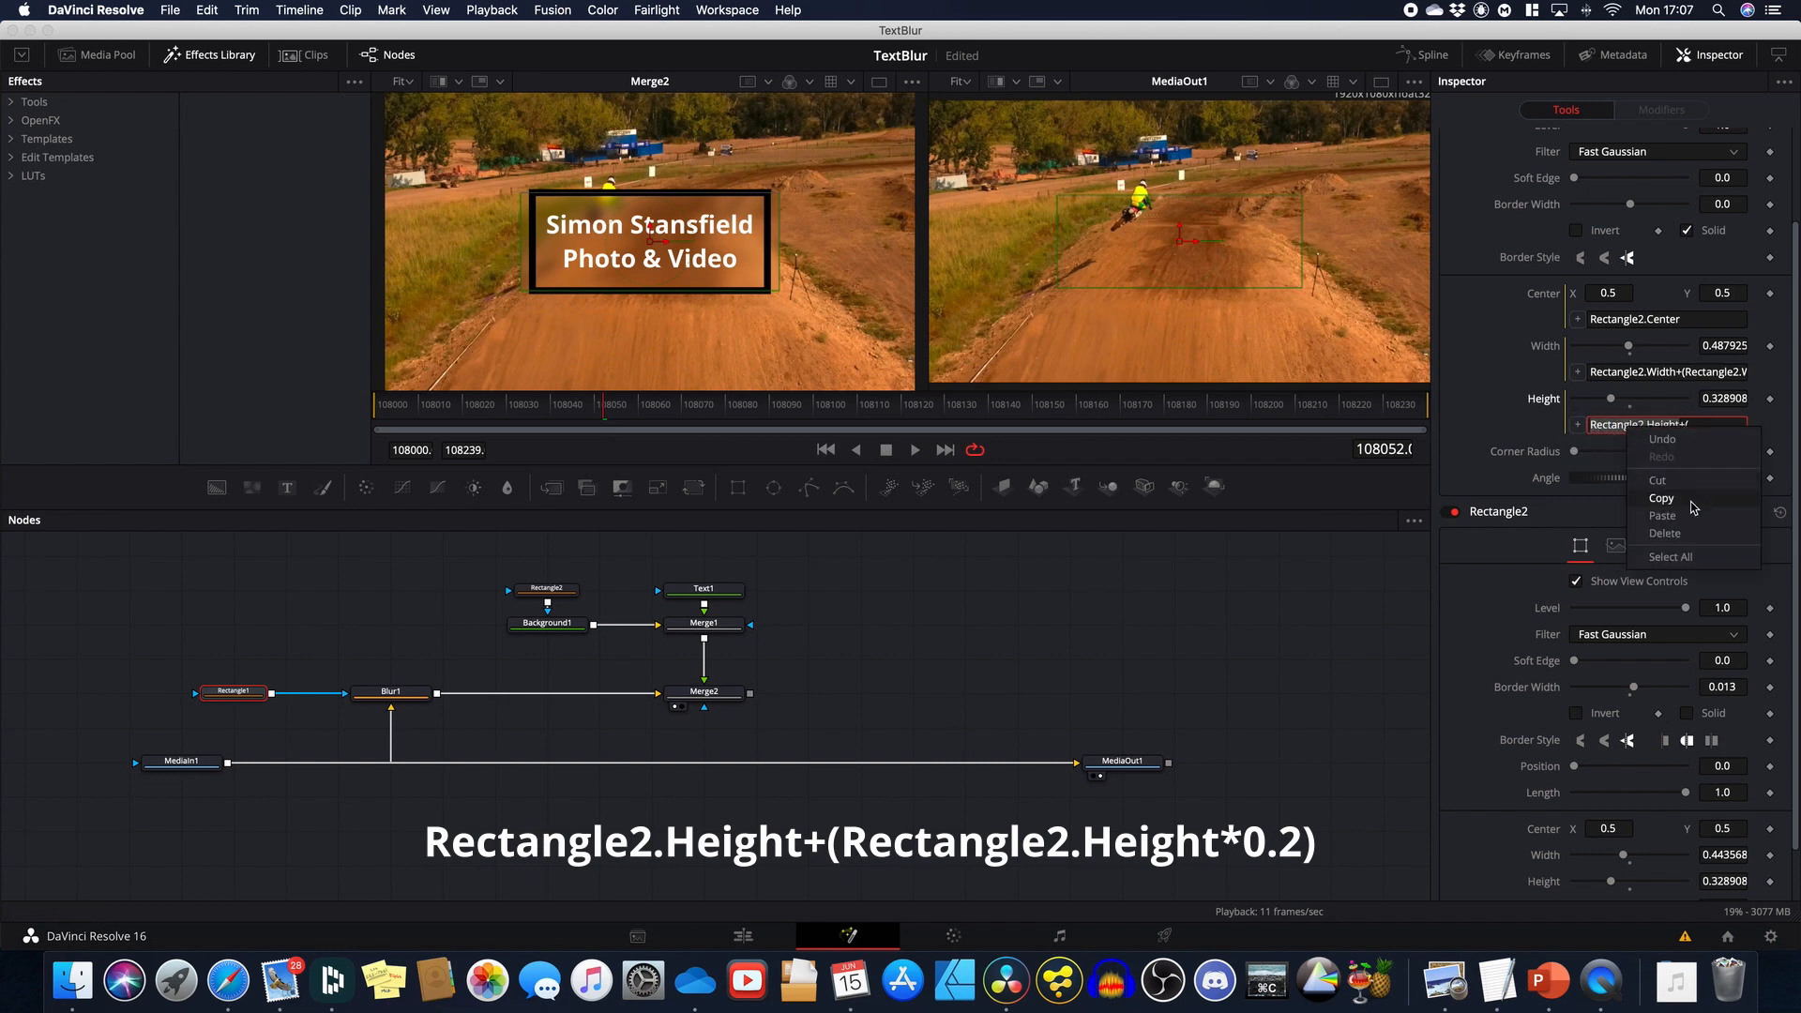
{"action": "left_click", "coordinate": [1661, 498]}
{"action": "left_click", "coordinate": [1706, 430]}
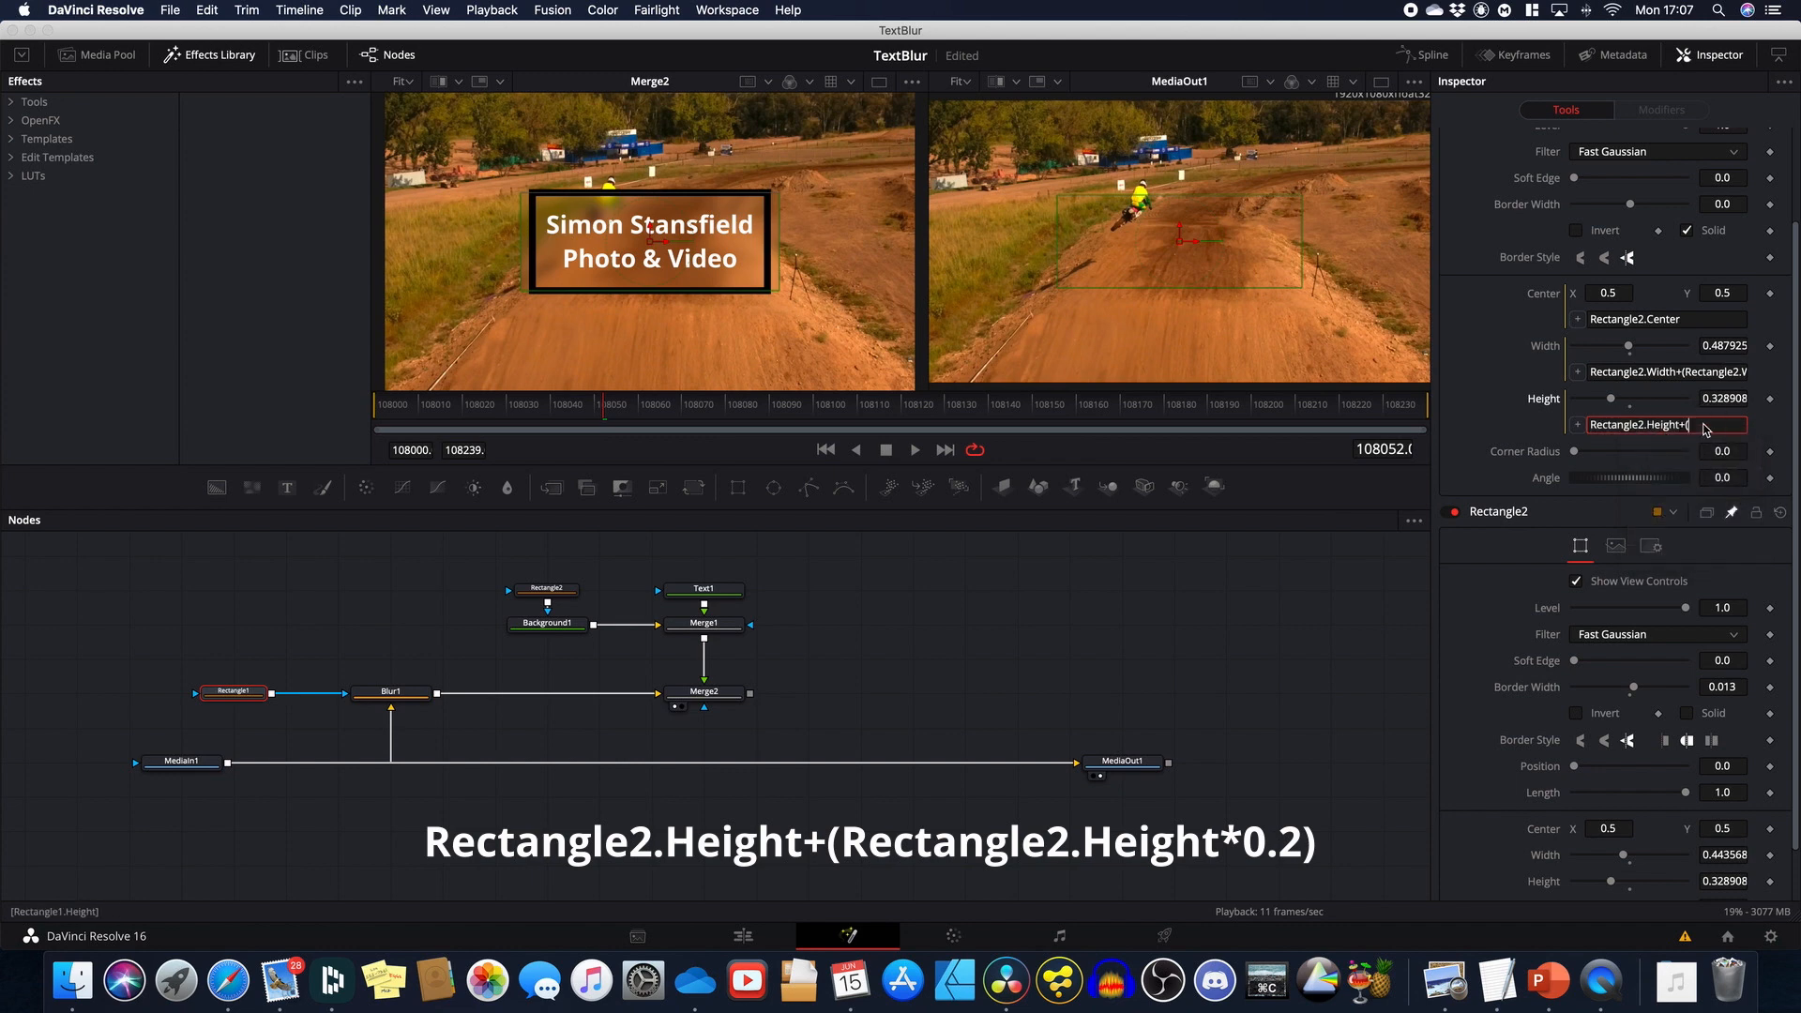
{"action": "right_click", "coordinate": [1705, 430]}
{"action": "left_click", "coordinate": [1701, 514]}
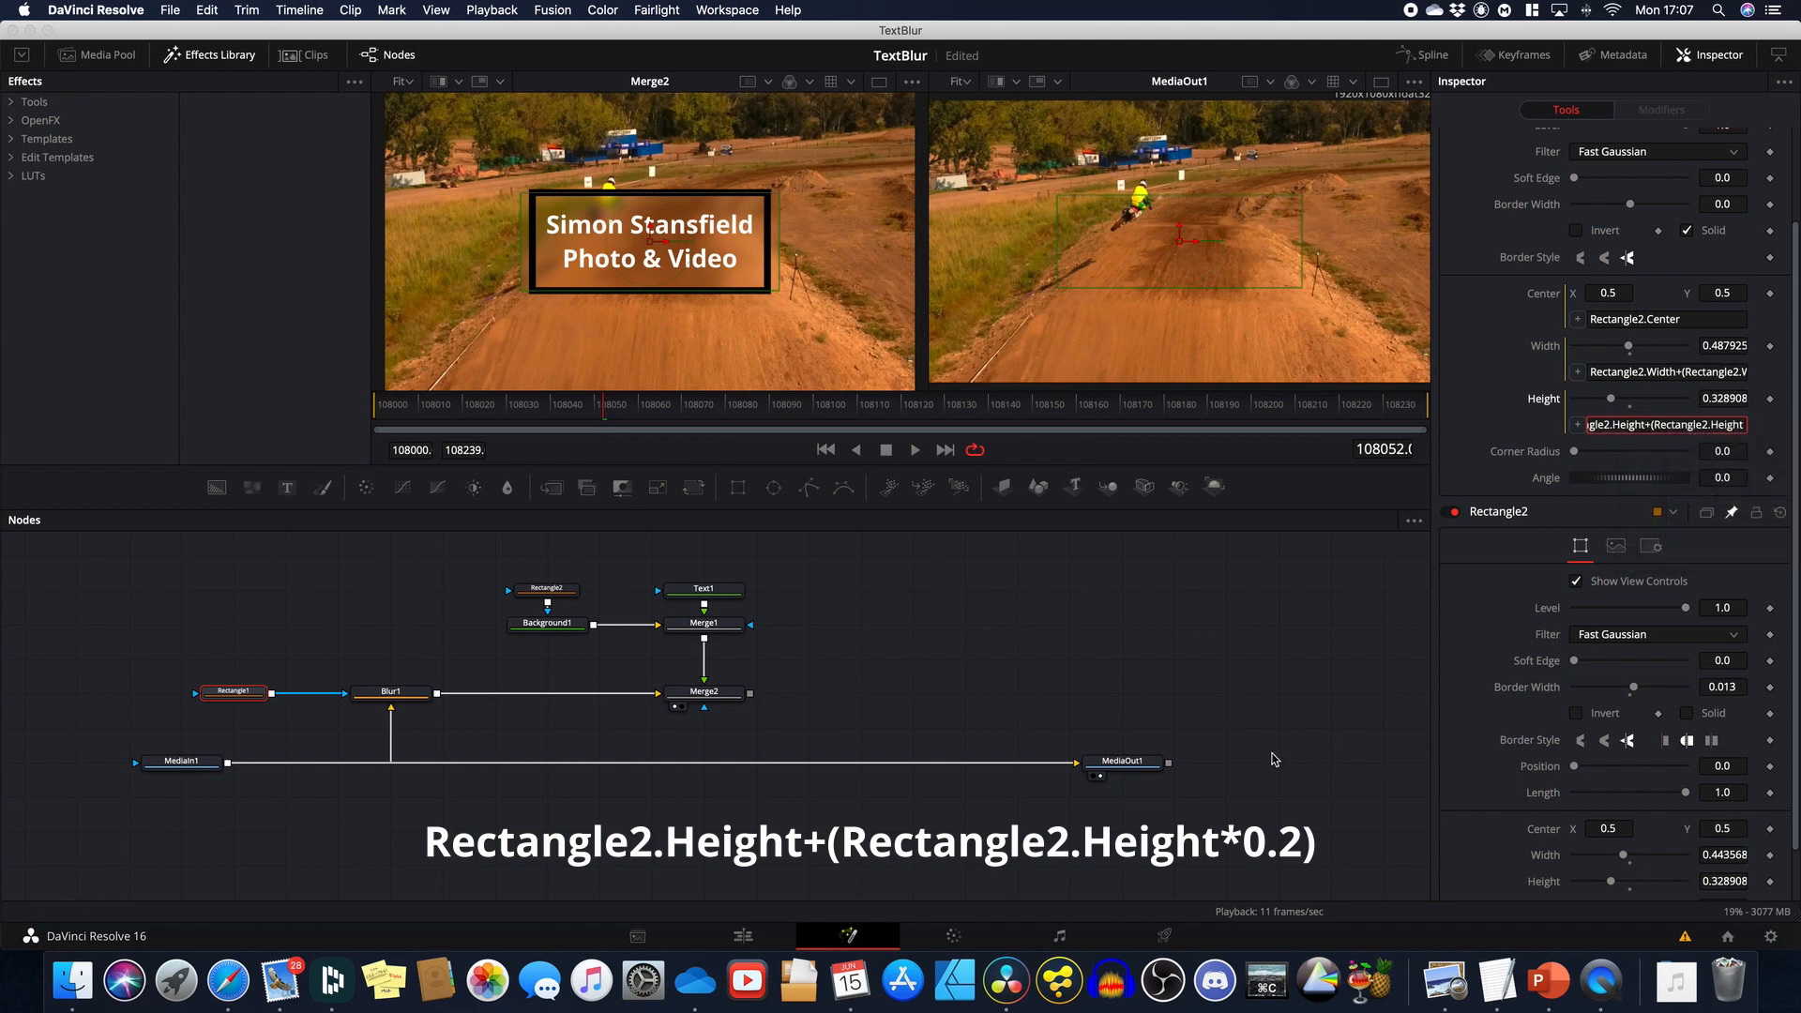
{"action": "type", "text": "*0.1)"}
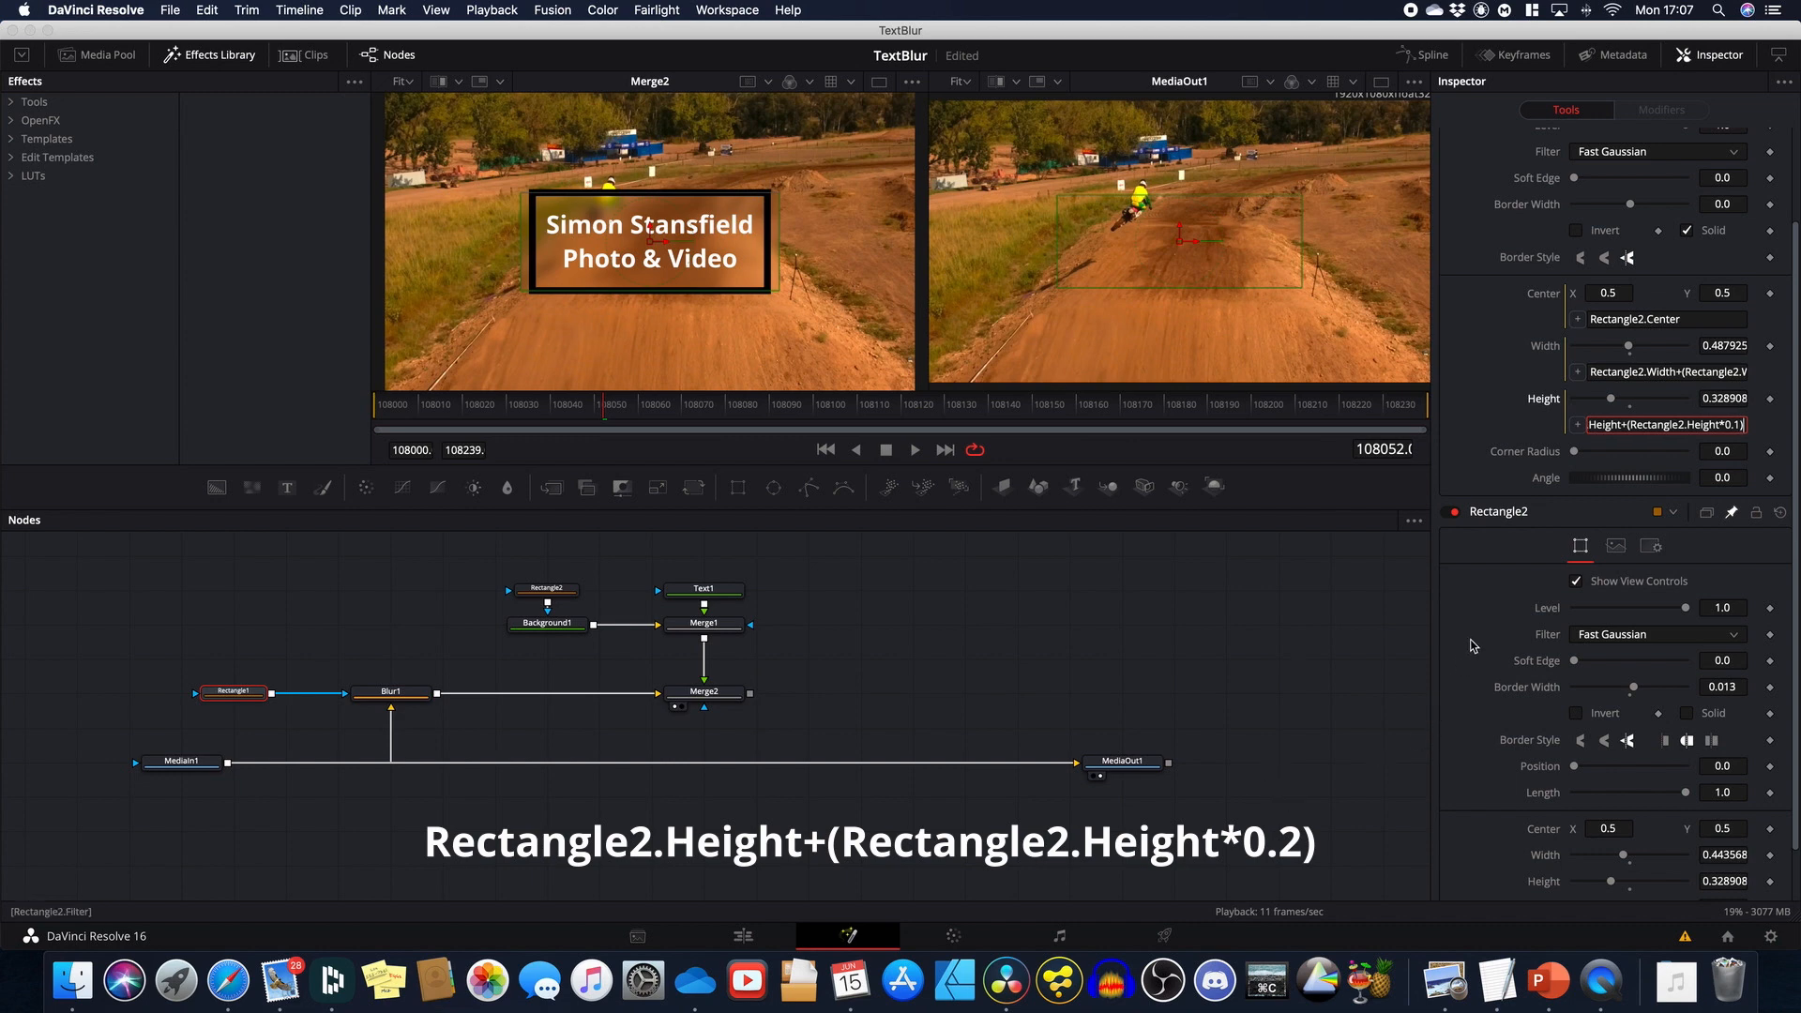
{"action": "key", "text": "Return"}
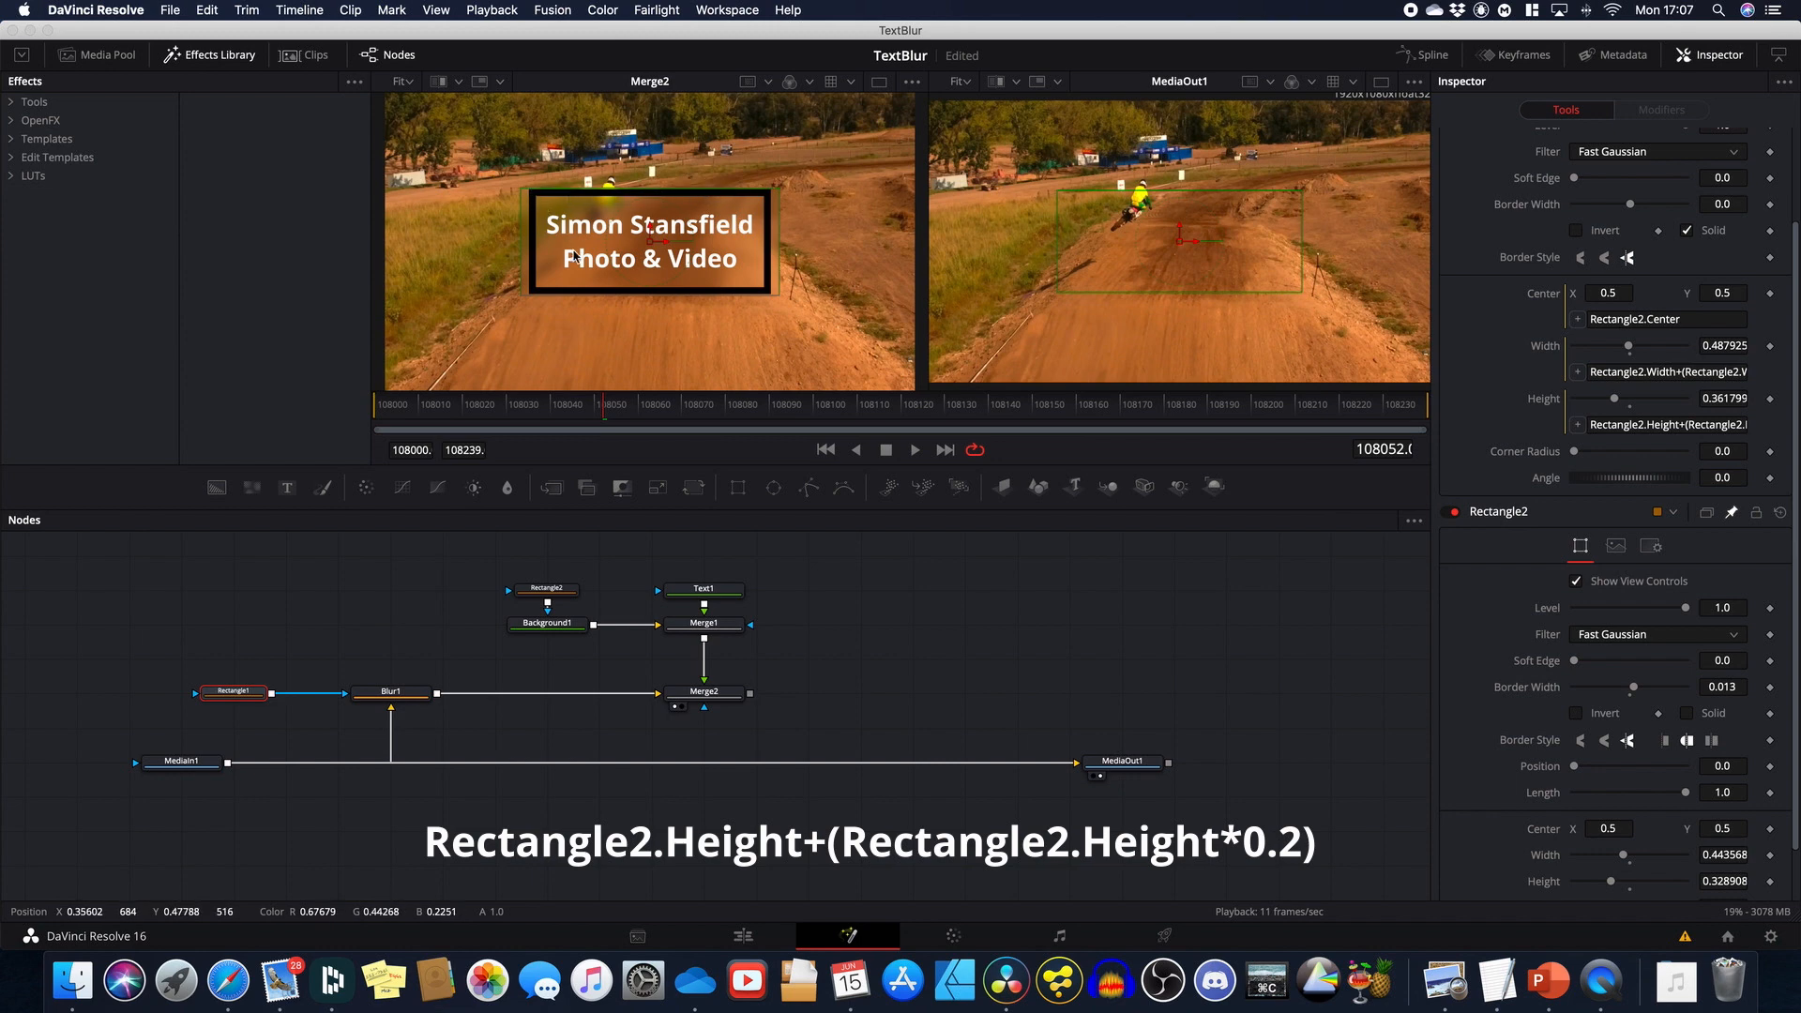
Step: Try height multipliers 0.15 and 0.175, then settle on 0.2
{"action": "left_click", "coordinate": [1651, 427]}
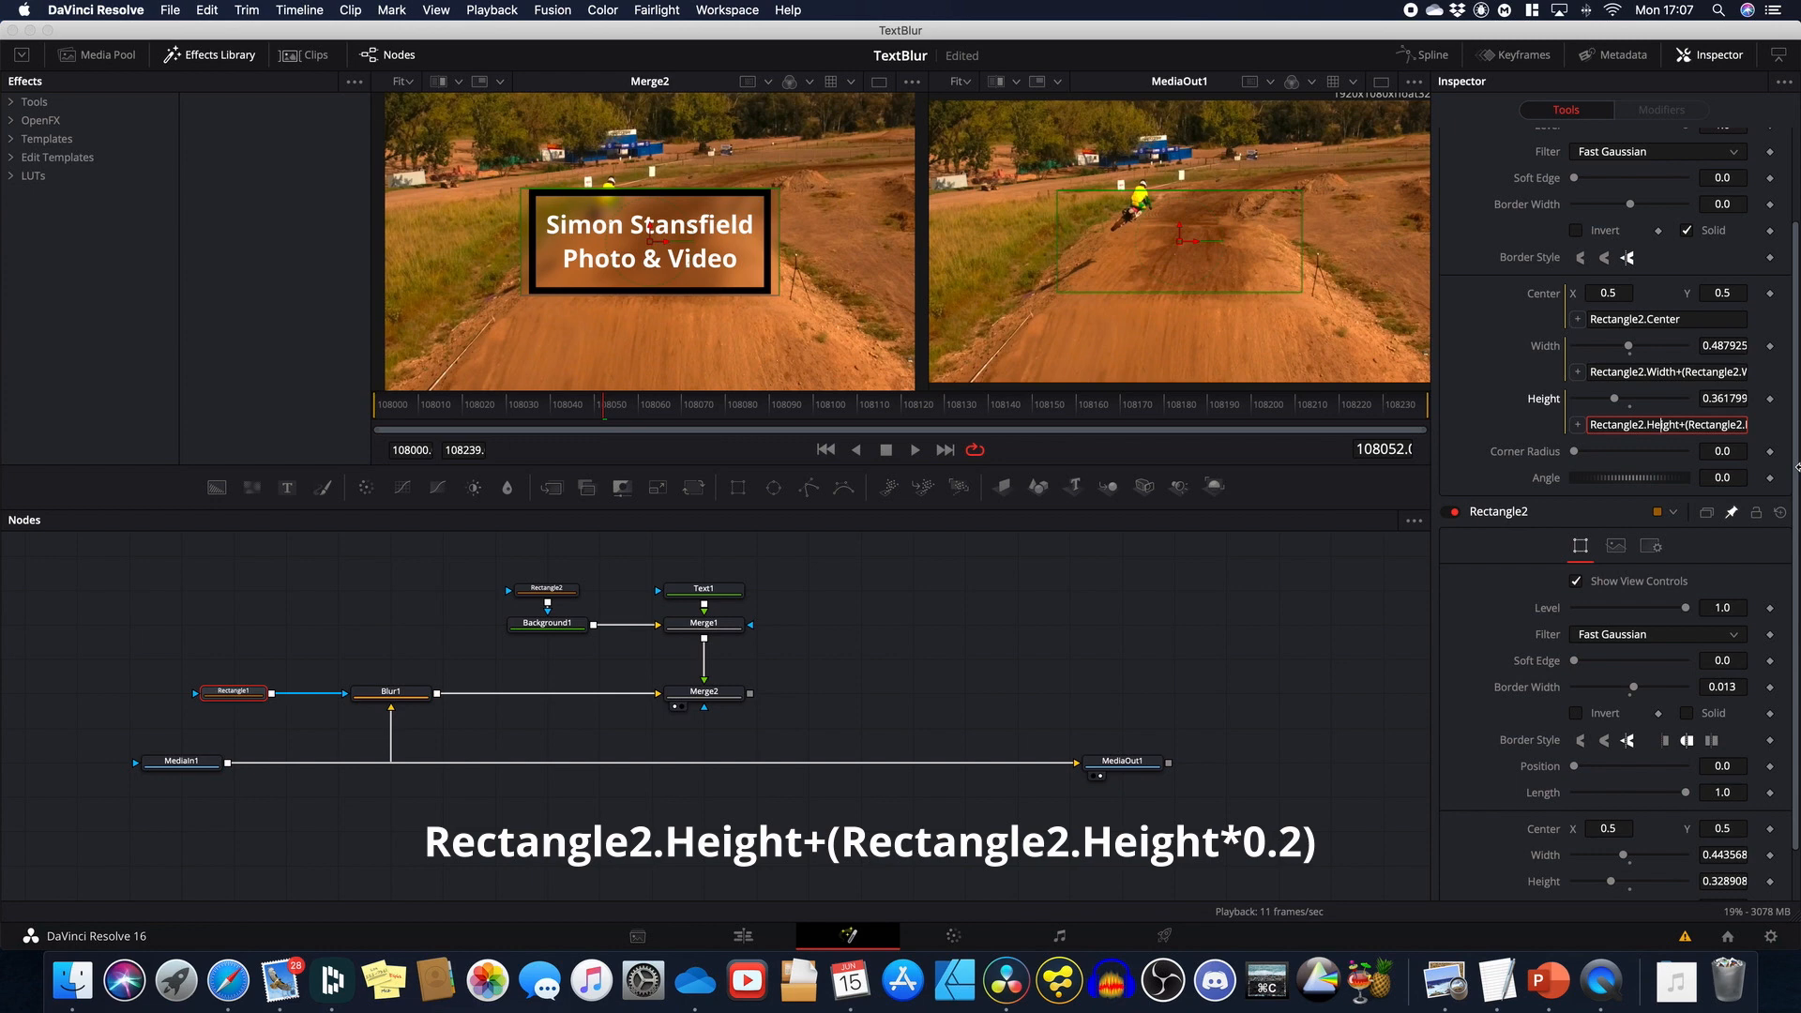
{"action": "key", "text": "Right"}
{"action": "key", "text": "Right"}
{"action": "key", "text": "Right"}
{"action": "key", "text": "Right"}
{"action": "key", "text": "Right"}
{"action": "key", "text": "Right"}
{"action": "key", "text": "Right"}
{"action": "key", "text": "Right"}
{"action": "key", "text": "Right"}
{"action": "key", "text": "Right"}
{"action": "key", "text": "Right"}
{"action": "key", "text": "Right"}
{"action": "key", "text": "Right"}
{"action": "key", "text": "Right"}
{"action": "key", "text": "Right"}
{"action": "key", "text": "Right"}
{"action": "key", "text": "Right"}
{"action": "type", "text": "5"}
{"action": "key", "text": "Return"}
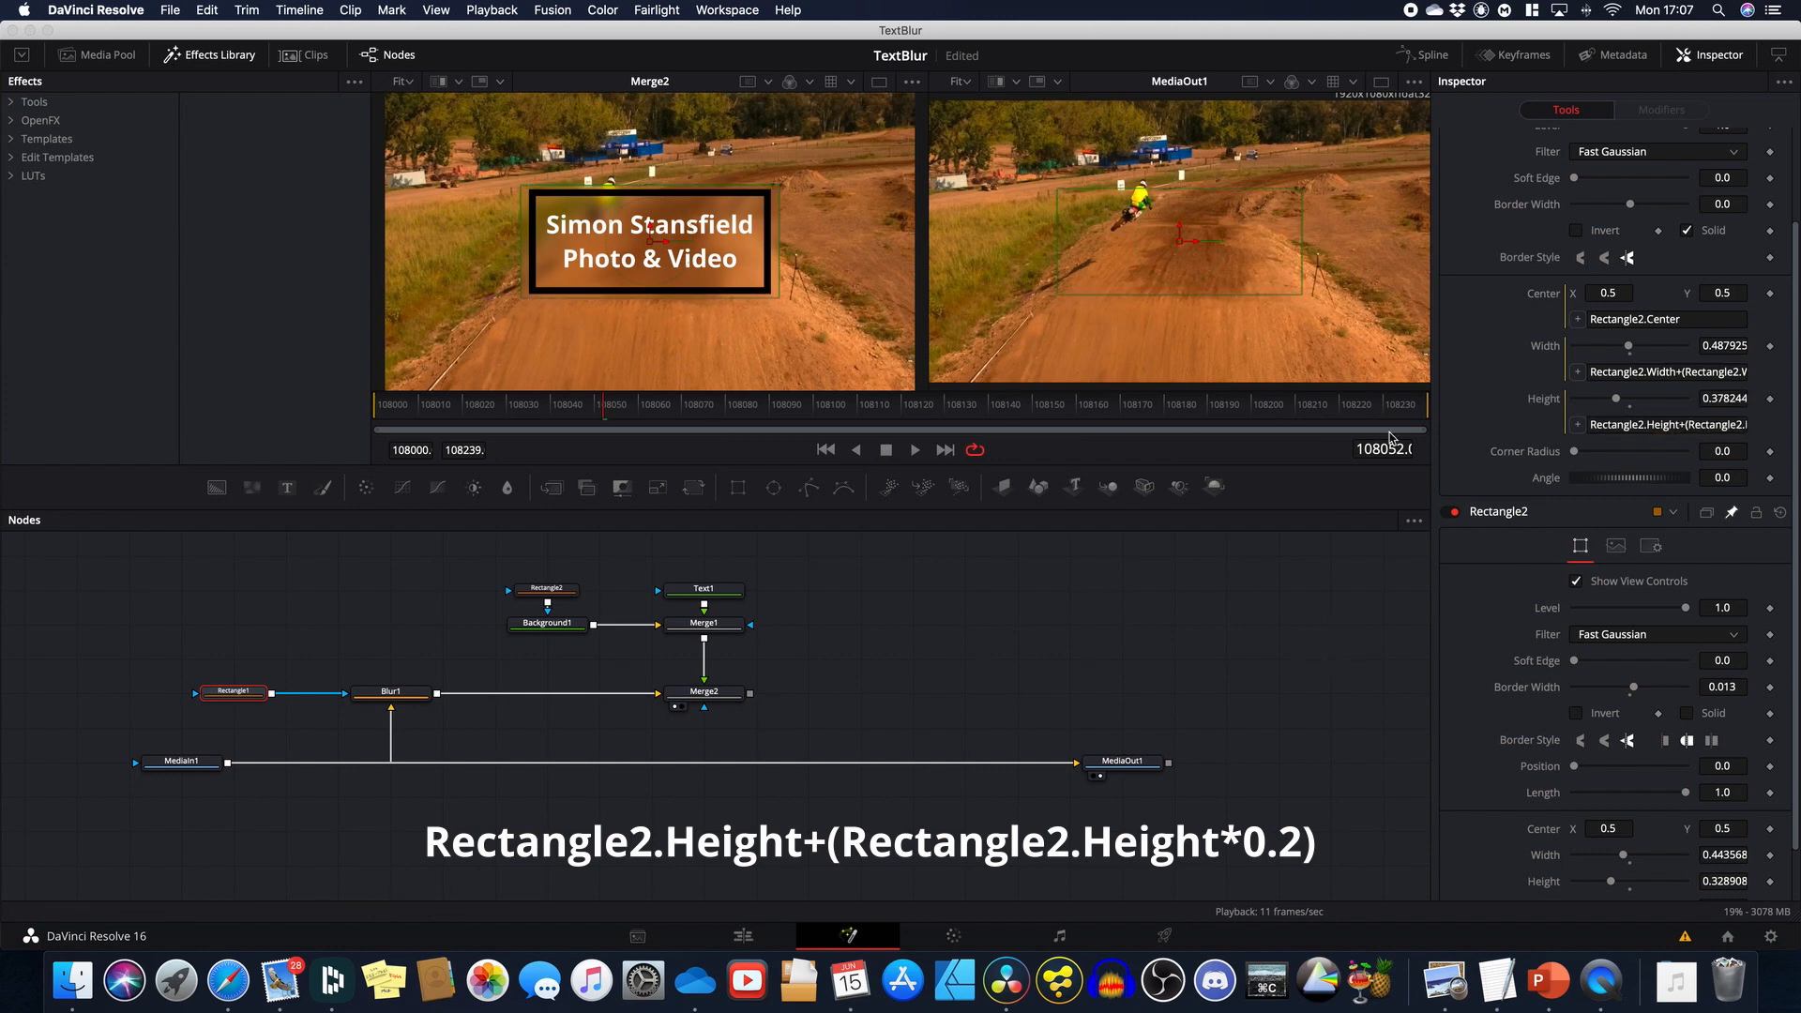
{"action": "left_click", "coordinate": [1729, 425]}
{"action": "key", "text": "Right"}
{"action": "key", "text": "Right"}
{"action": "key", "text": "Right"}
{"action": "key", "text": "Right"}
{"action": "key", "text": "Right"}
{"action": "key", "text": "Right"}
{"action": "key", "text": "Right"}
{"action": "key", "text": "Right"}
{"action": "key", "text": "Right"}
{"action": "key", "text": "Right"}
{"action": "key", "text": "Right"}
{"action": "key", "text": "Right"}
{"action": "key", "text": "Right"}
{"action": "key", "text": "Right"}
{"action": "key", "text": "Right"}
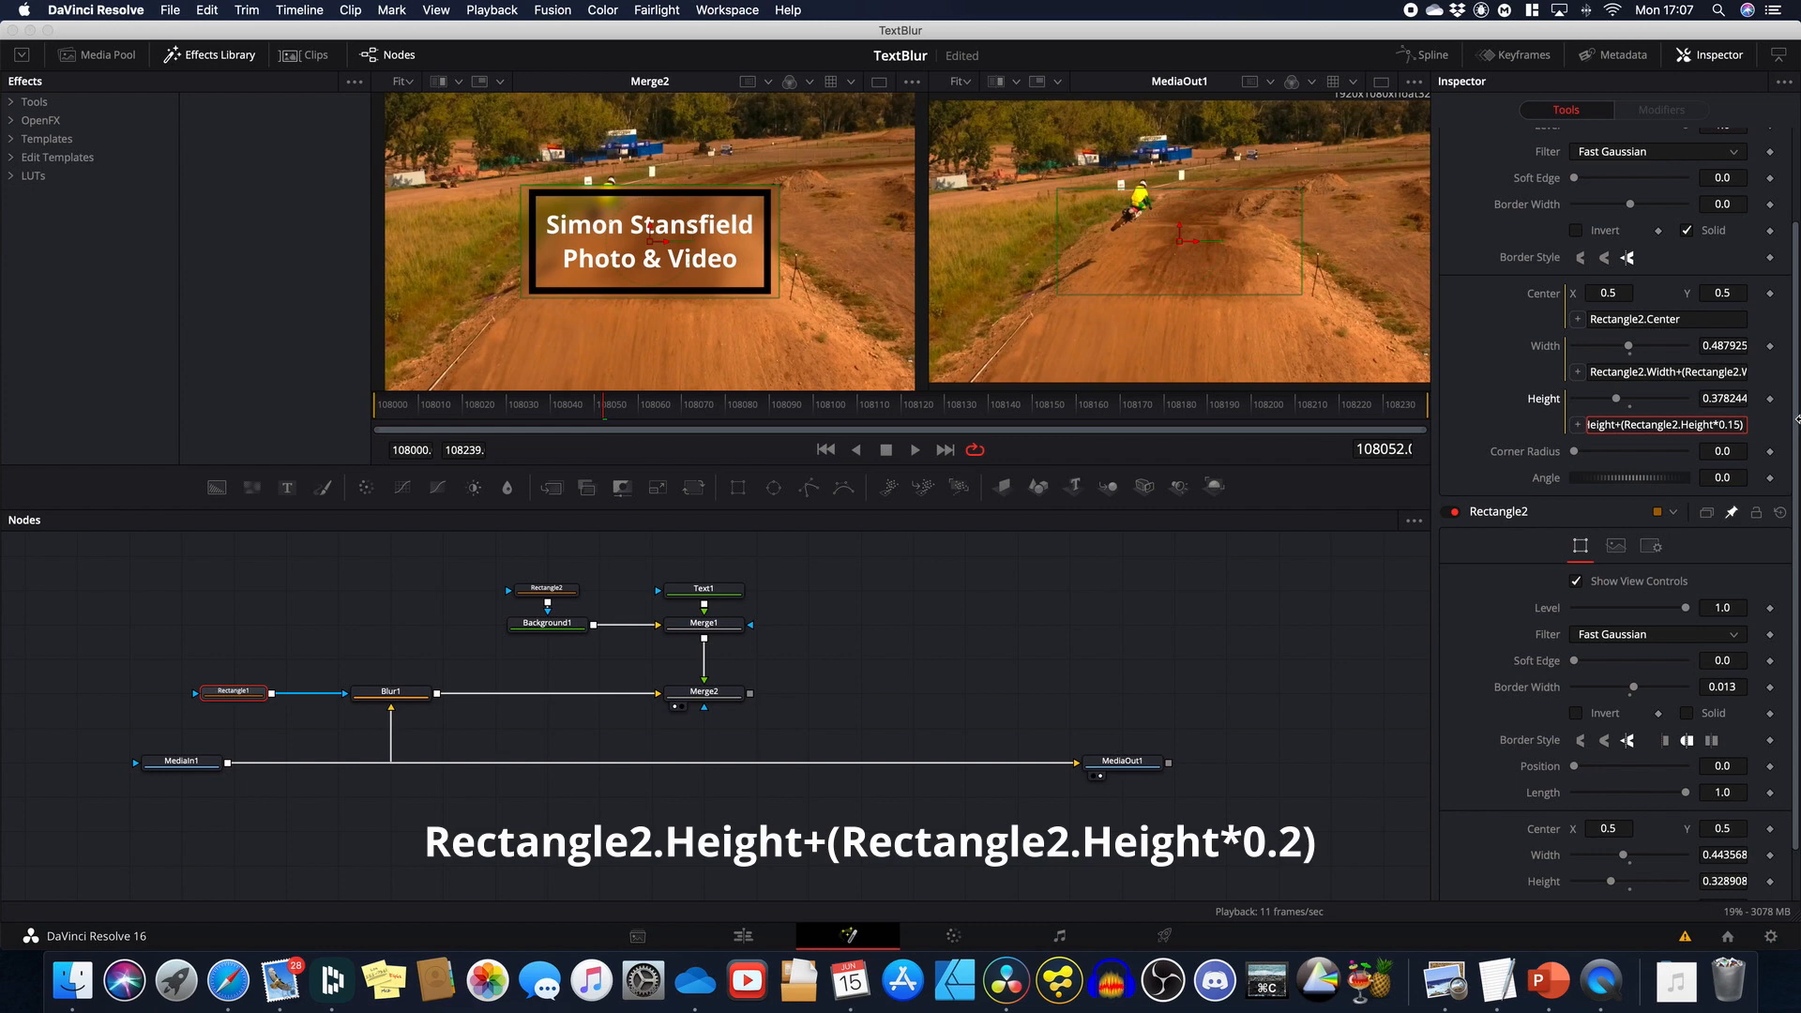
{"action": "key", "text": "Left"}
{"action": "key", "text": "BackSpace"}
{"action": "type", "text": "75"}
{"action": "key", "text": "Return"}
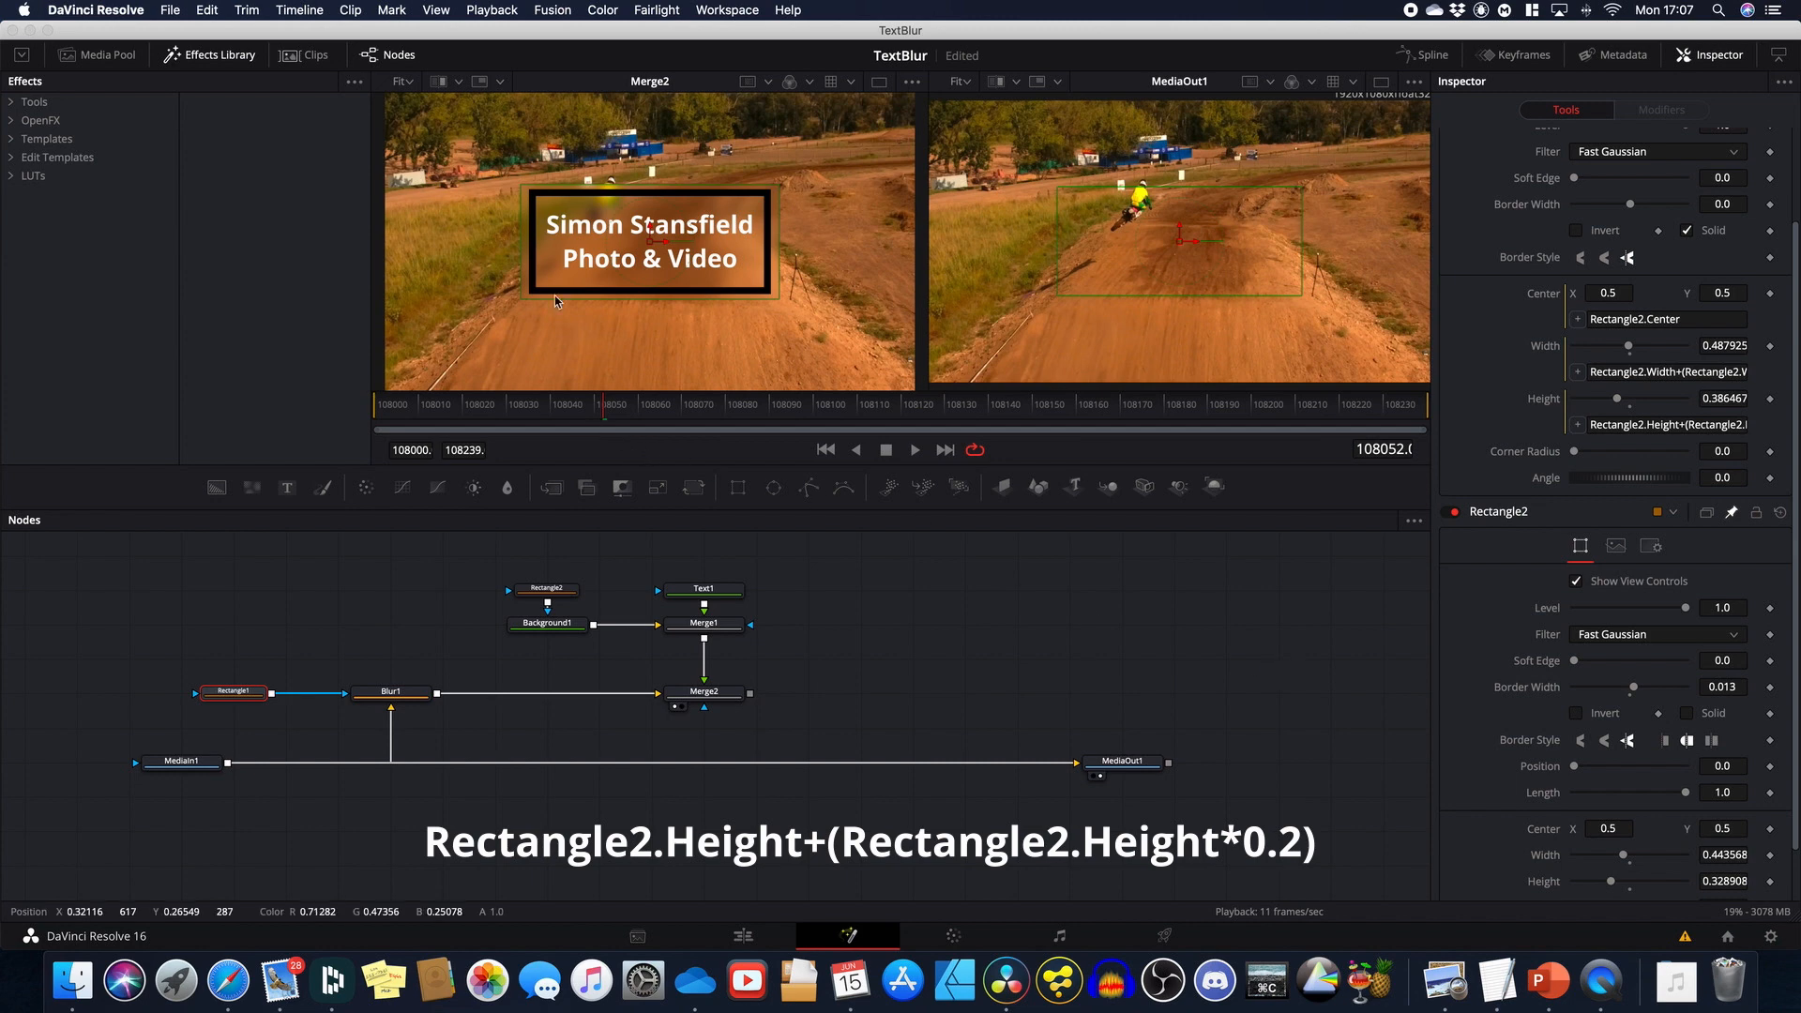
{"action": "left_click", "coordinate": [1663, 424]}
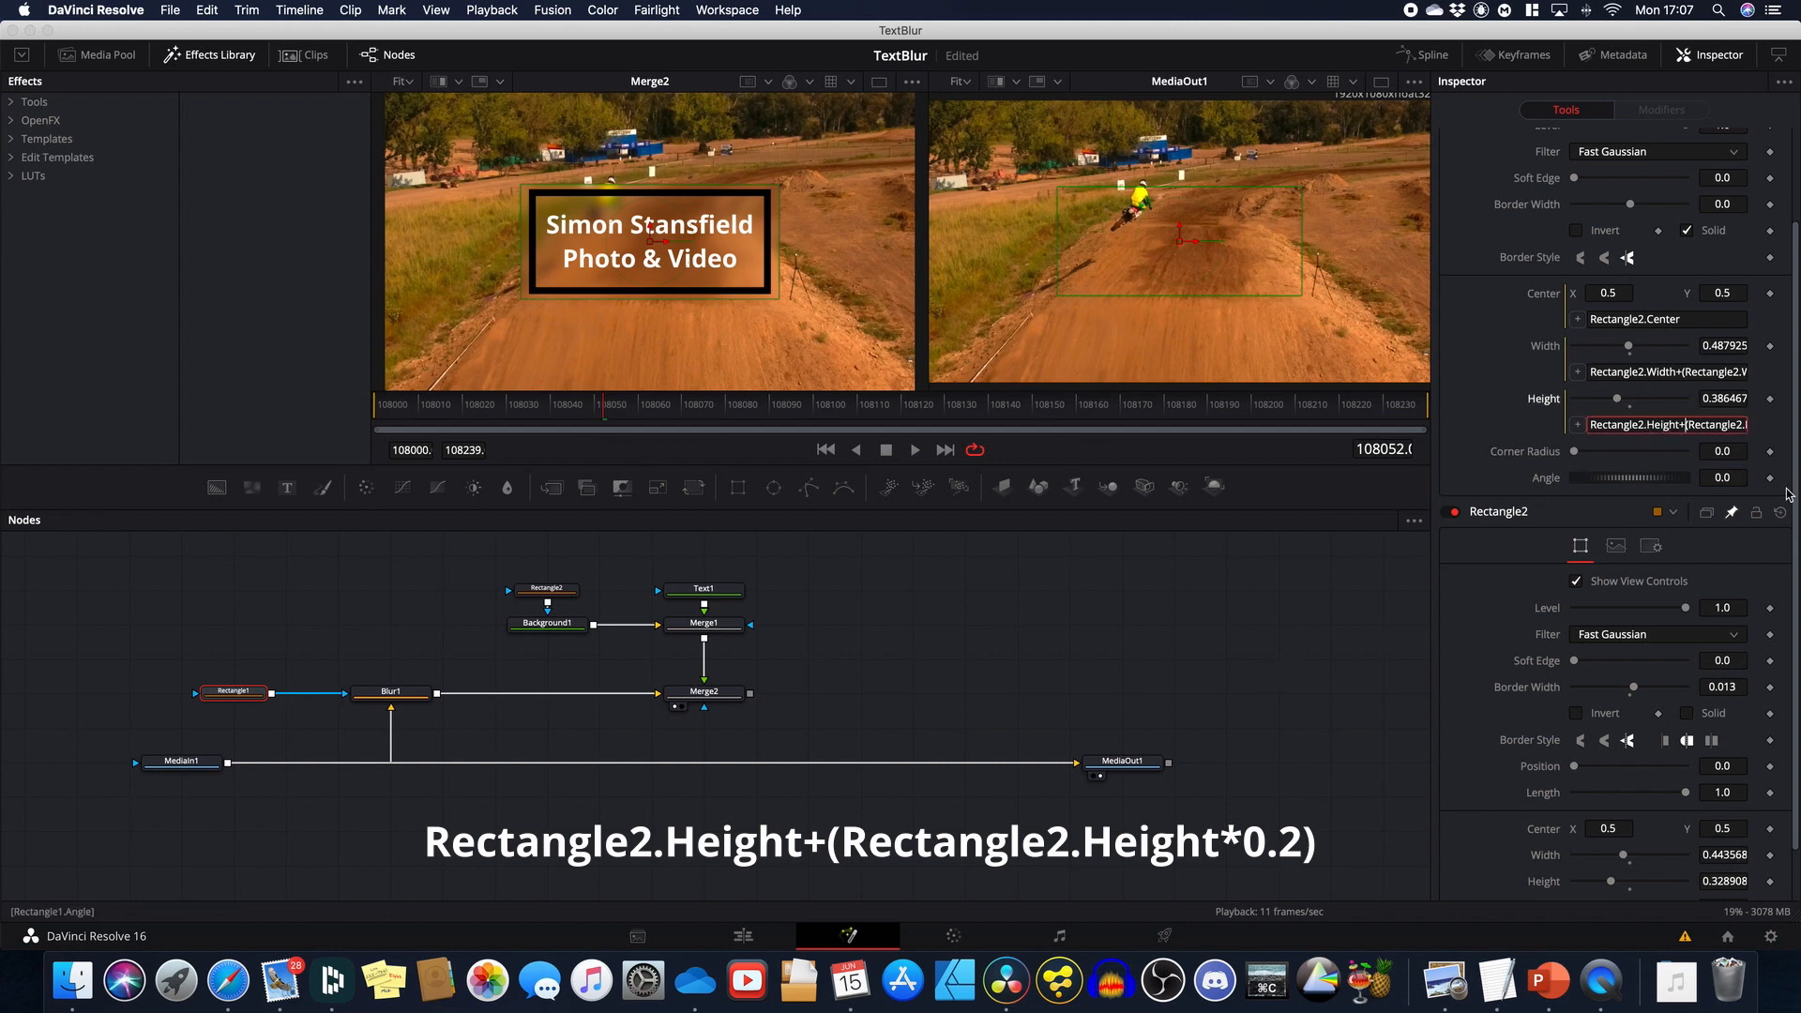
{"action": "key", "text": "Right"}
{"action": "key", "text": "Right"}
{"action": "key", "text": "Right"}
{"action": "key", "text": "Right"}
{"action": "key", "text": "Right"}
{"action": "key", "text": "Right"}
{"action": "key", "text": "Right"}
{"action": "key", "text": "Right"}
{"action": "key", "text": "Right"}
{"action": "key", "text": "Right"}
{"action": "key", "text": "Right"}
{"action": "key", "text": "Right"}
{"action": "key", "text": "Right"}
{"action": "key", "text": "Right"}
{"action": "key", "text": "Right"}
{"action": "key", "text": "Right"}
{"action": "key", "text": "Right"}
{"action": "key", "text": "Right"}
{"action": "key", "text": "Right"}
{"action": "key", "text": "BackSpace"}
{"action": "key", "text": "BackSpace"}
{"action": "key", "text": "BackSpace"}
{"action": "type", "text": "2"}
{"action": "key", "text": "Return"}
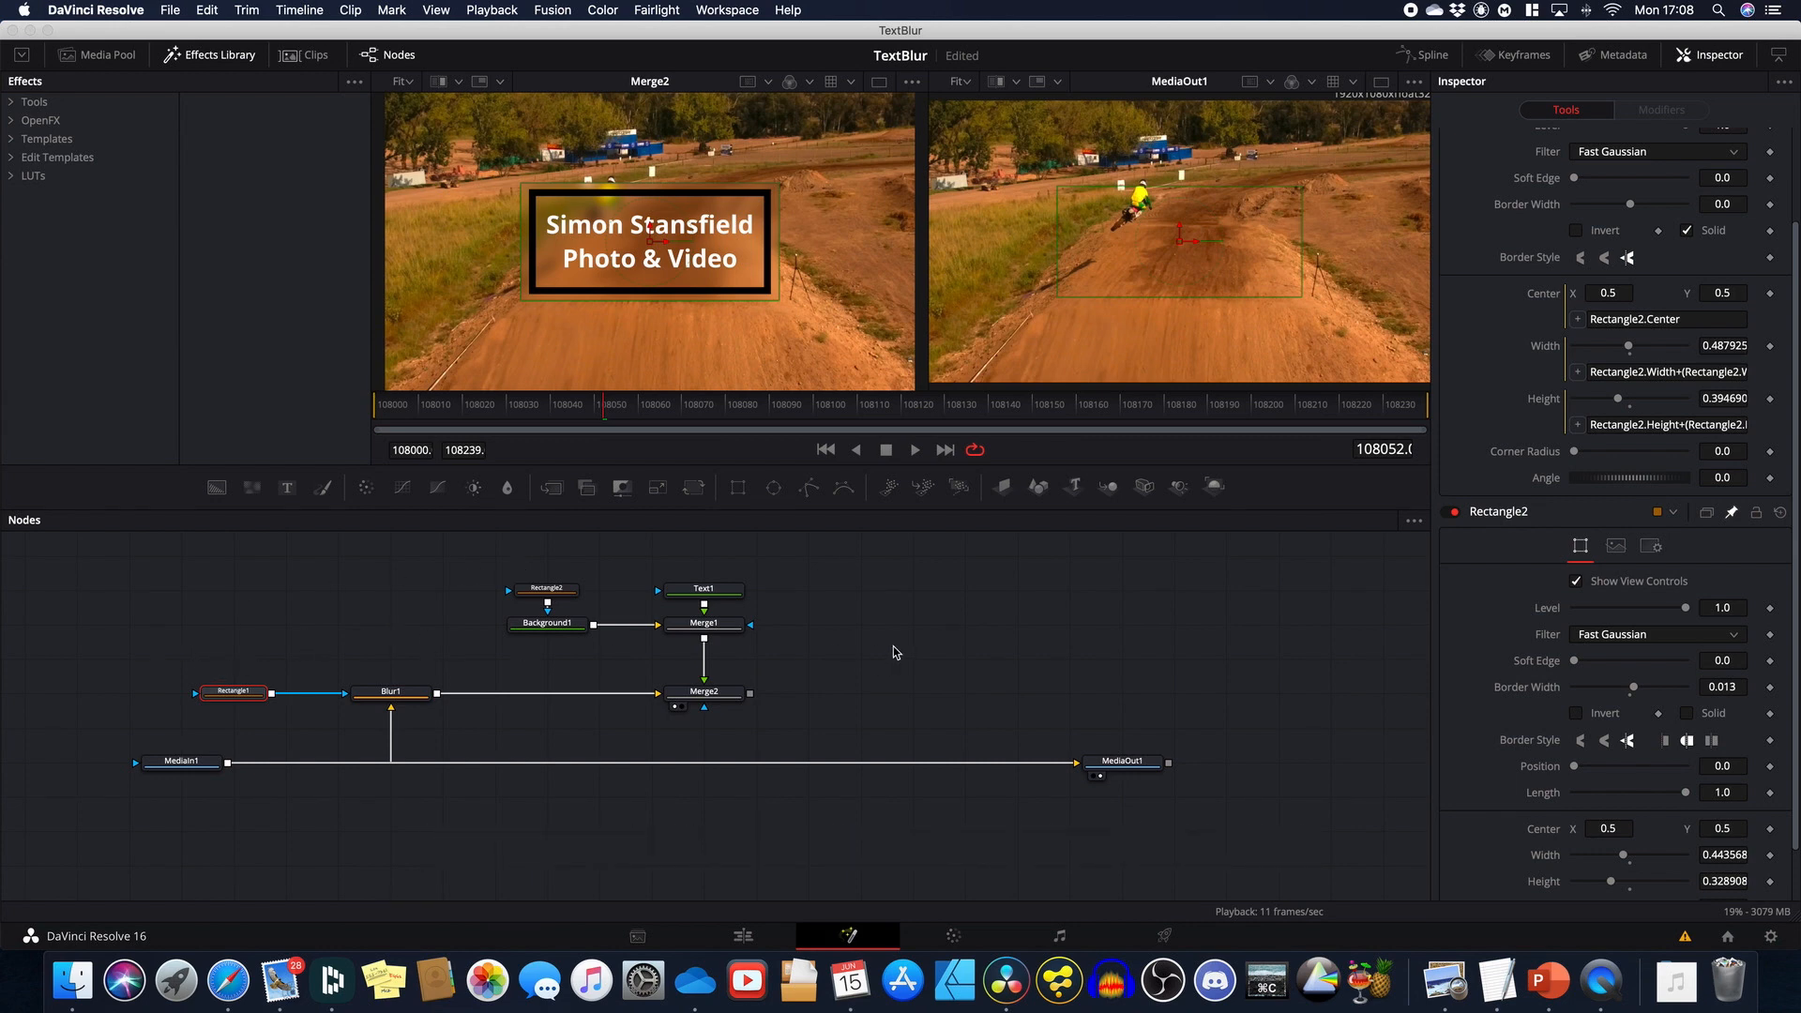
Step: Nudge the text box right of centre and reduce Text1's Size to 0.0551
{"action": "left_click", "coordinate": [555, 593]}
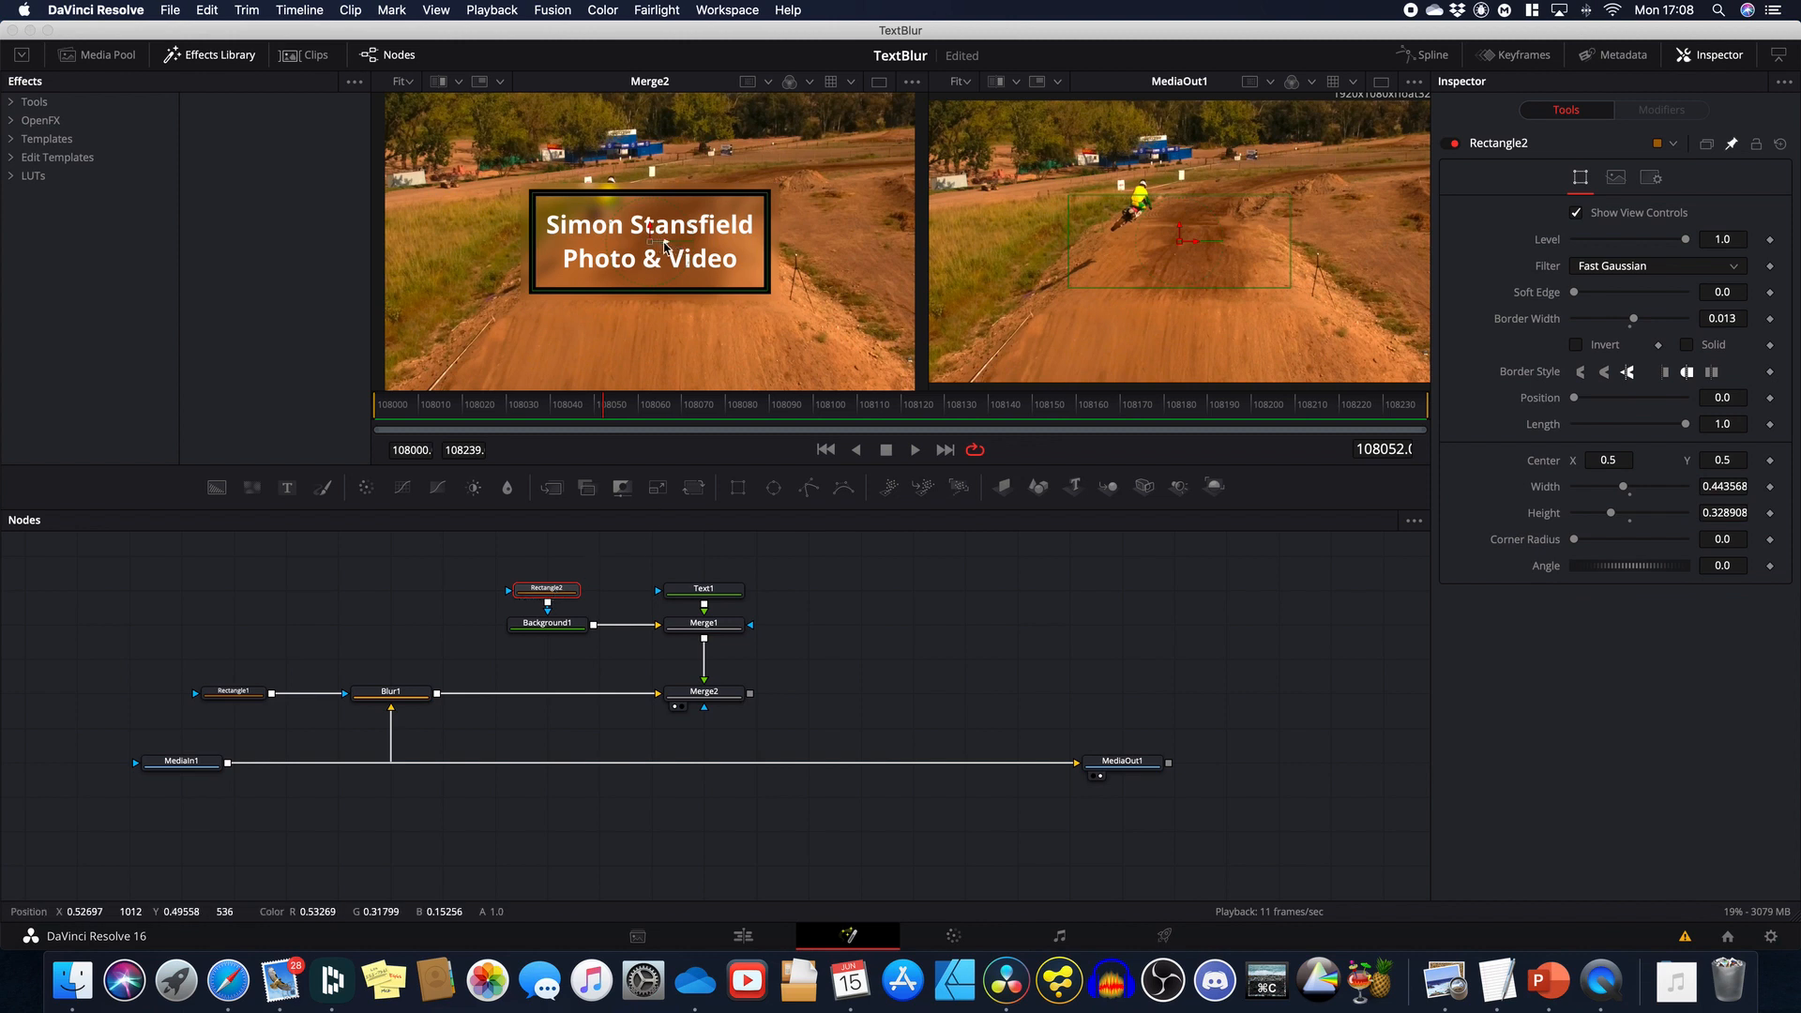
{"action": "left_click_drag", "start_coordinate": [664, 247], "coordinate": [722, 257]}
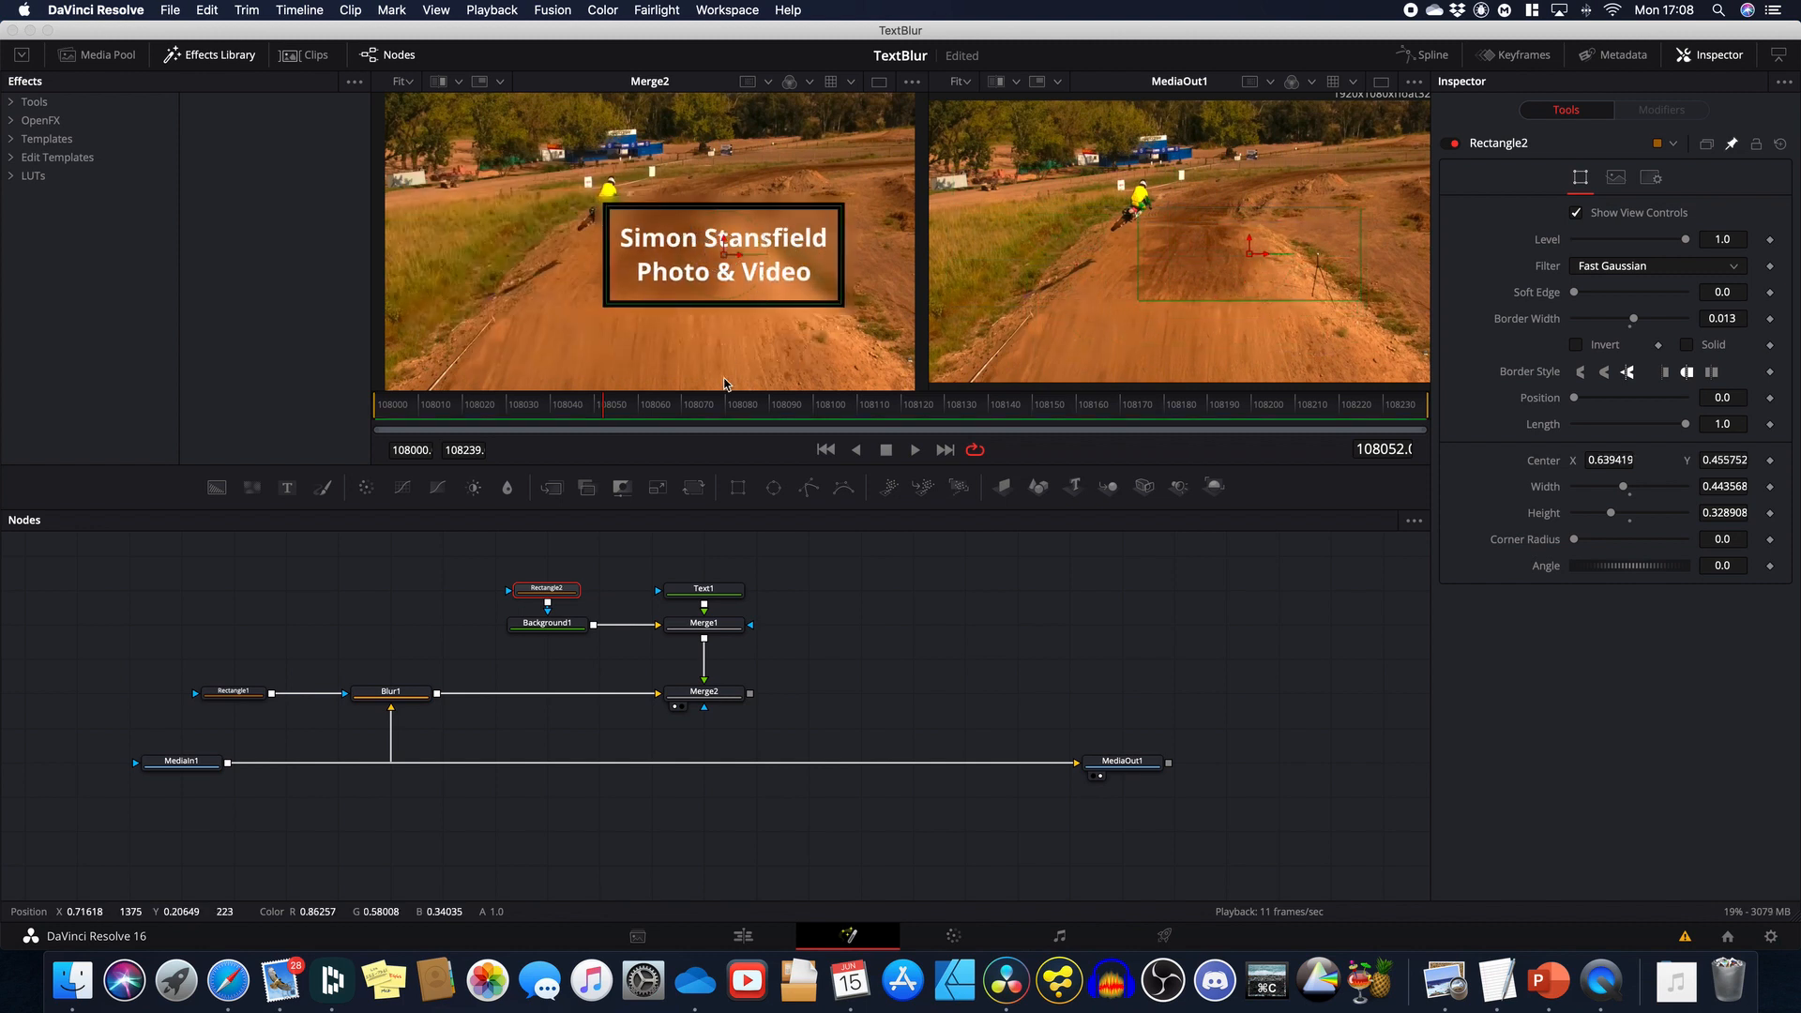
{"action": "left_click", "coordinate": [718, 593]}
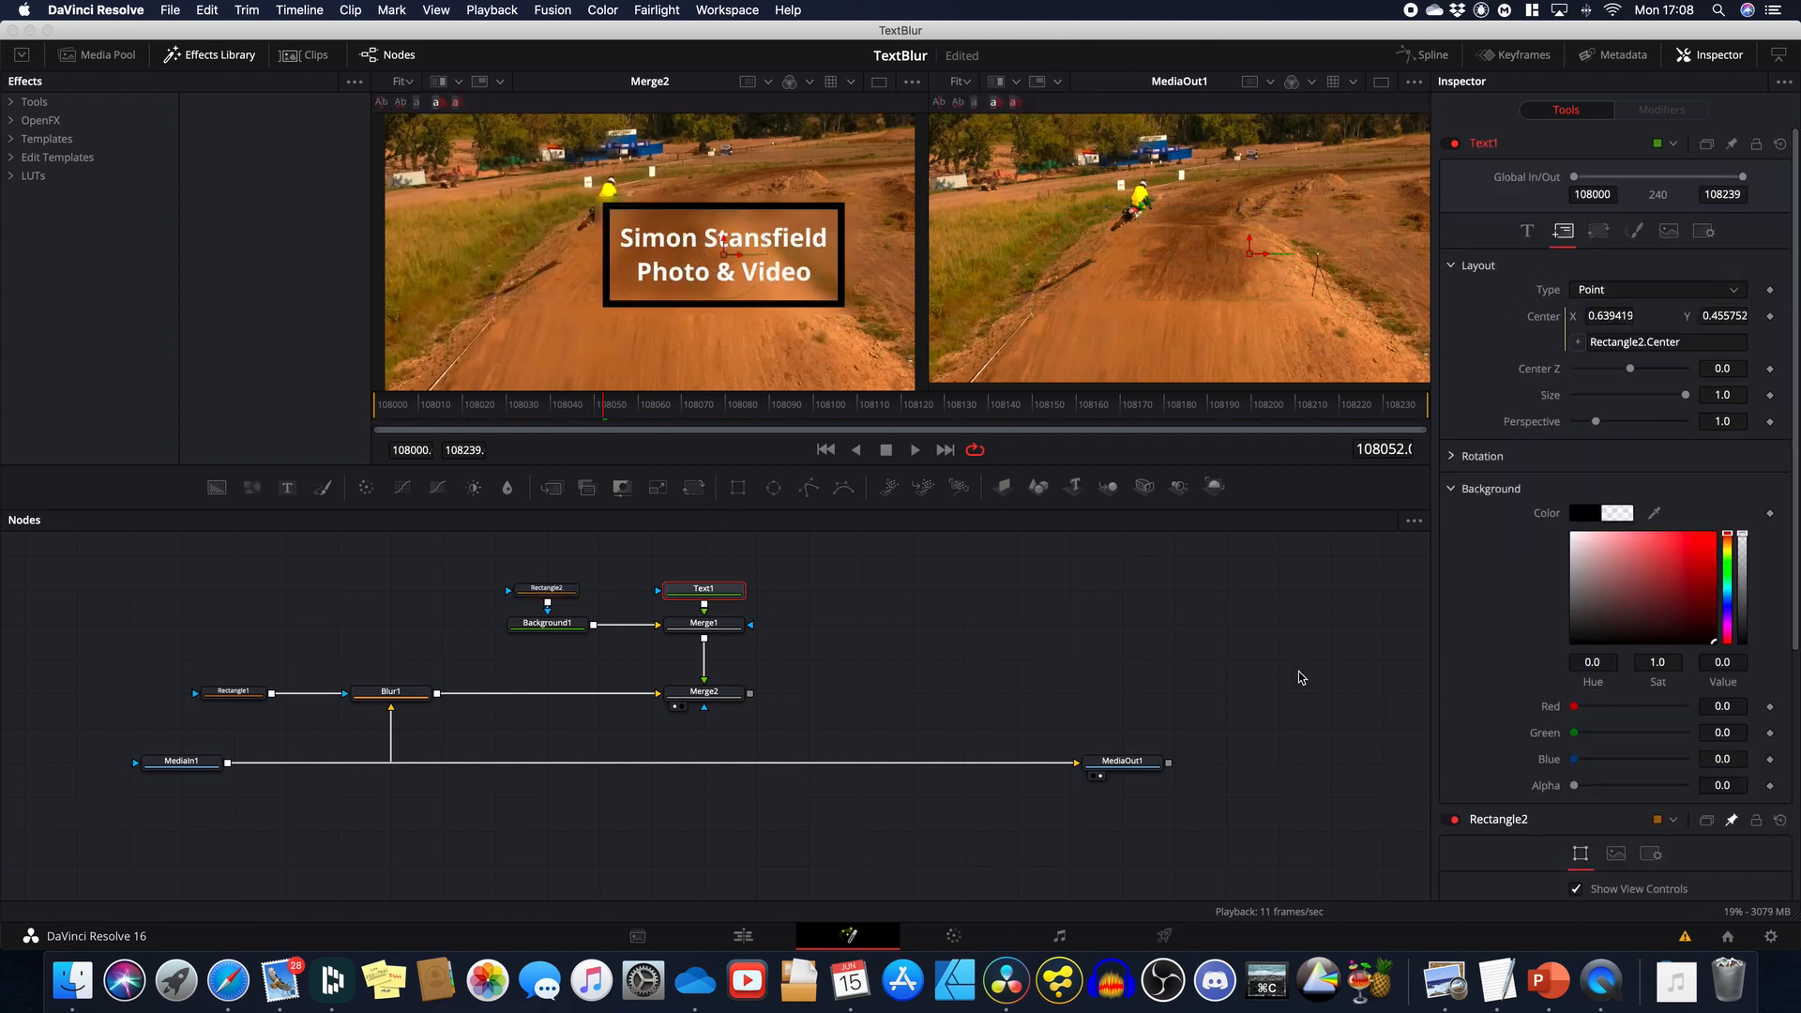
{"action": "left_click", "coordinate": [1526, 231]}
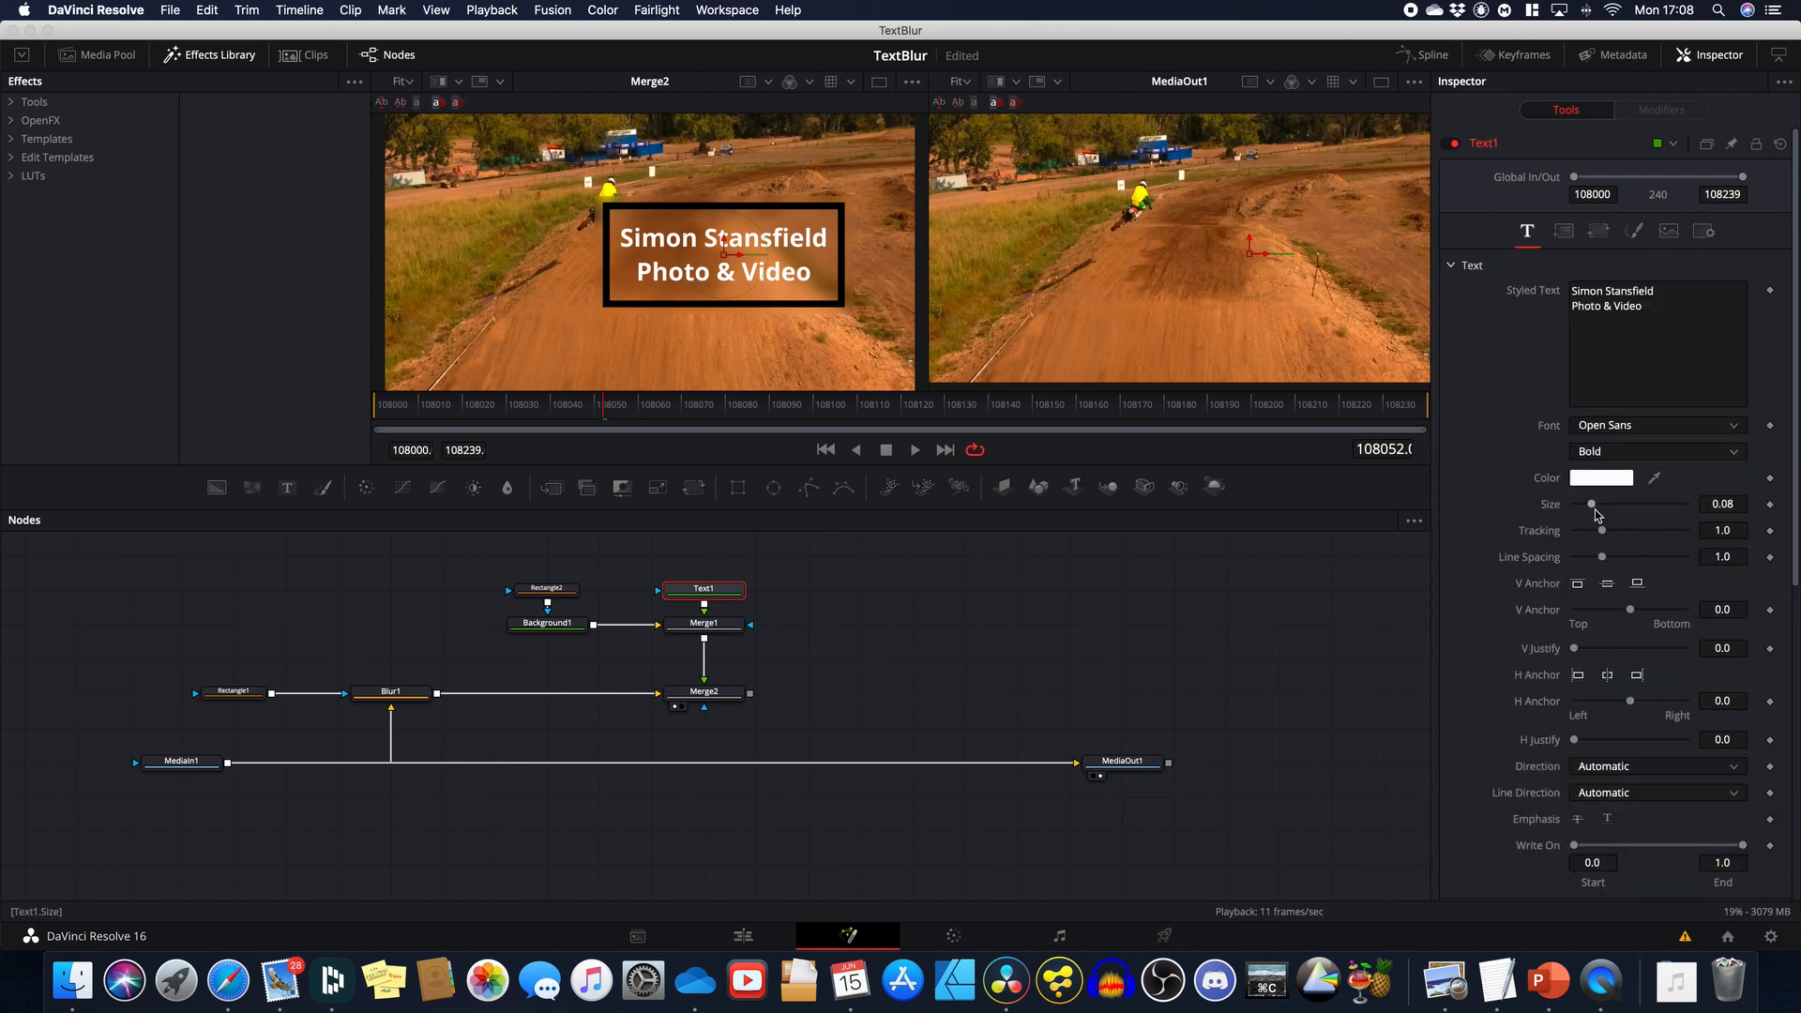
{"action": "left_click_drag", "start_coordinate": [1591, 504], "coordinate": [1587, 505]}
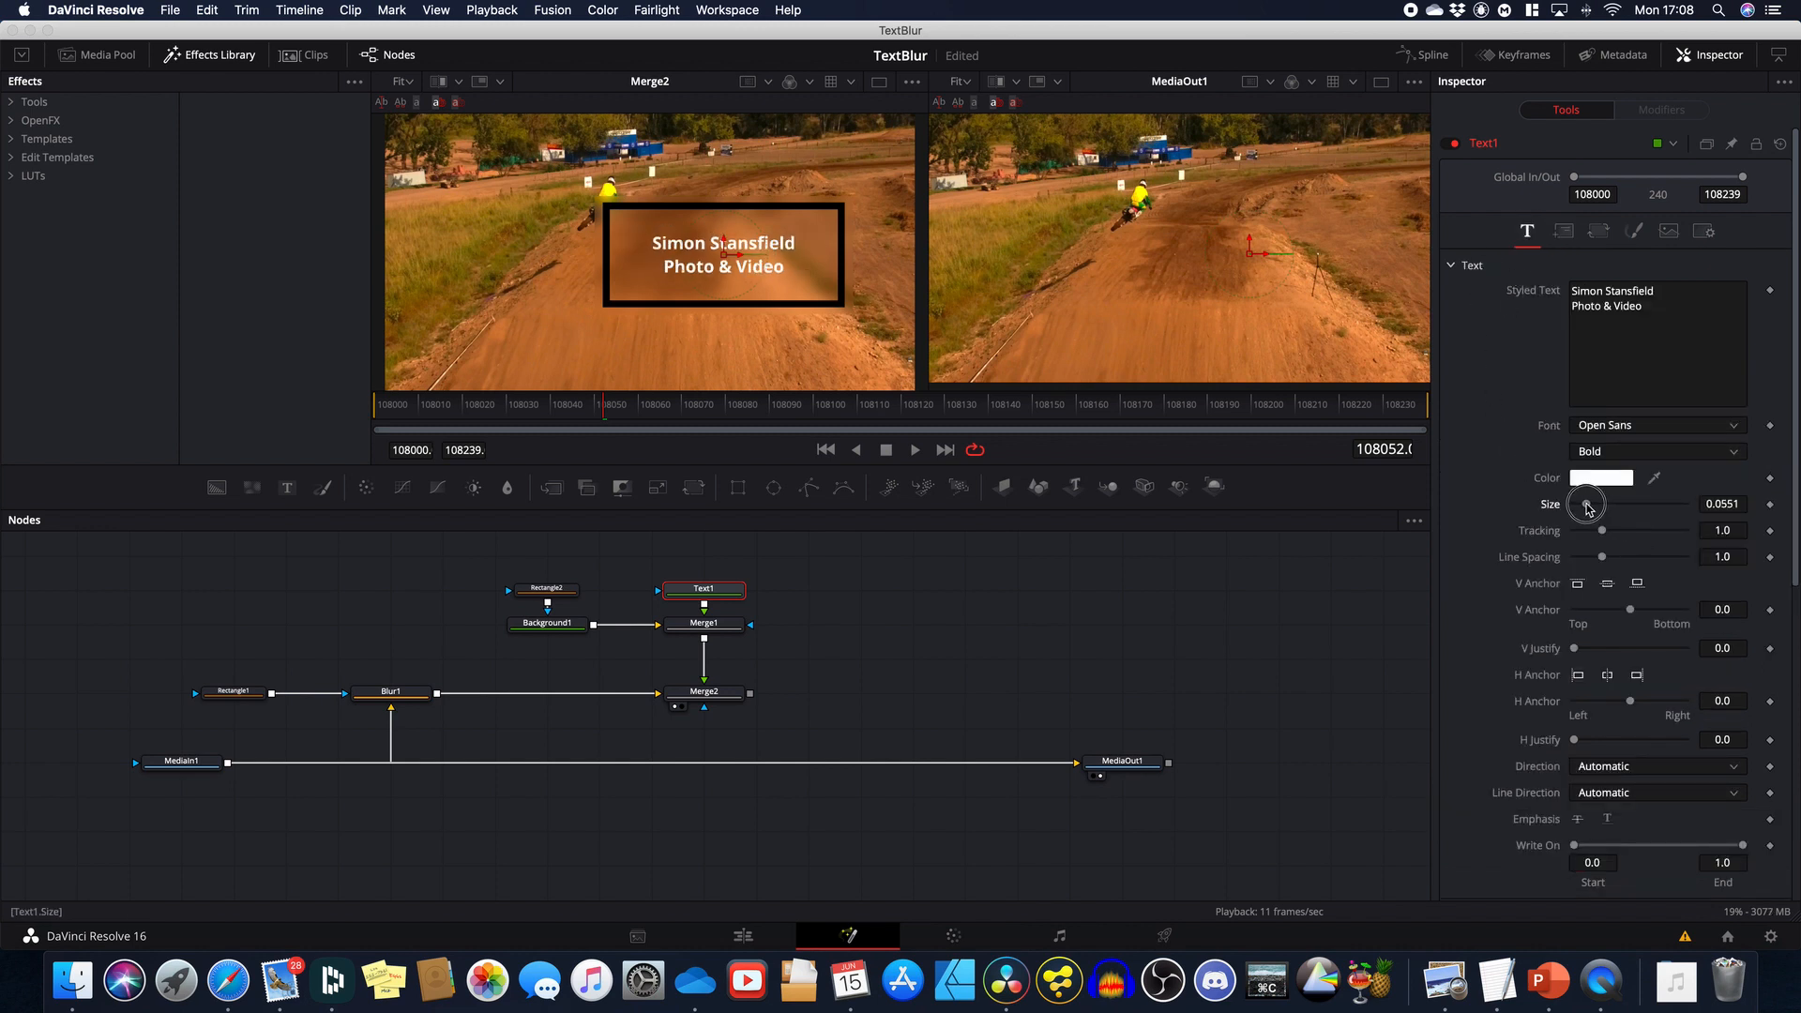
Step: Shrink Rectangle2's box around the smaller text and move it lower
{"action": "left_click", "coordinate": [537, 591]}
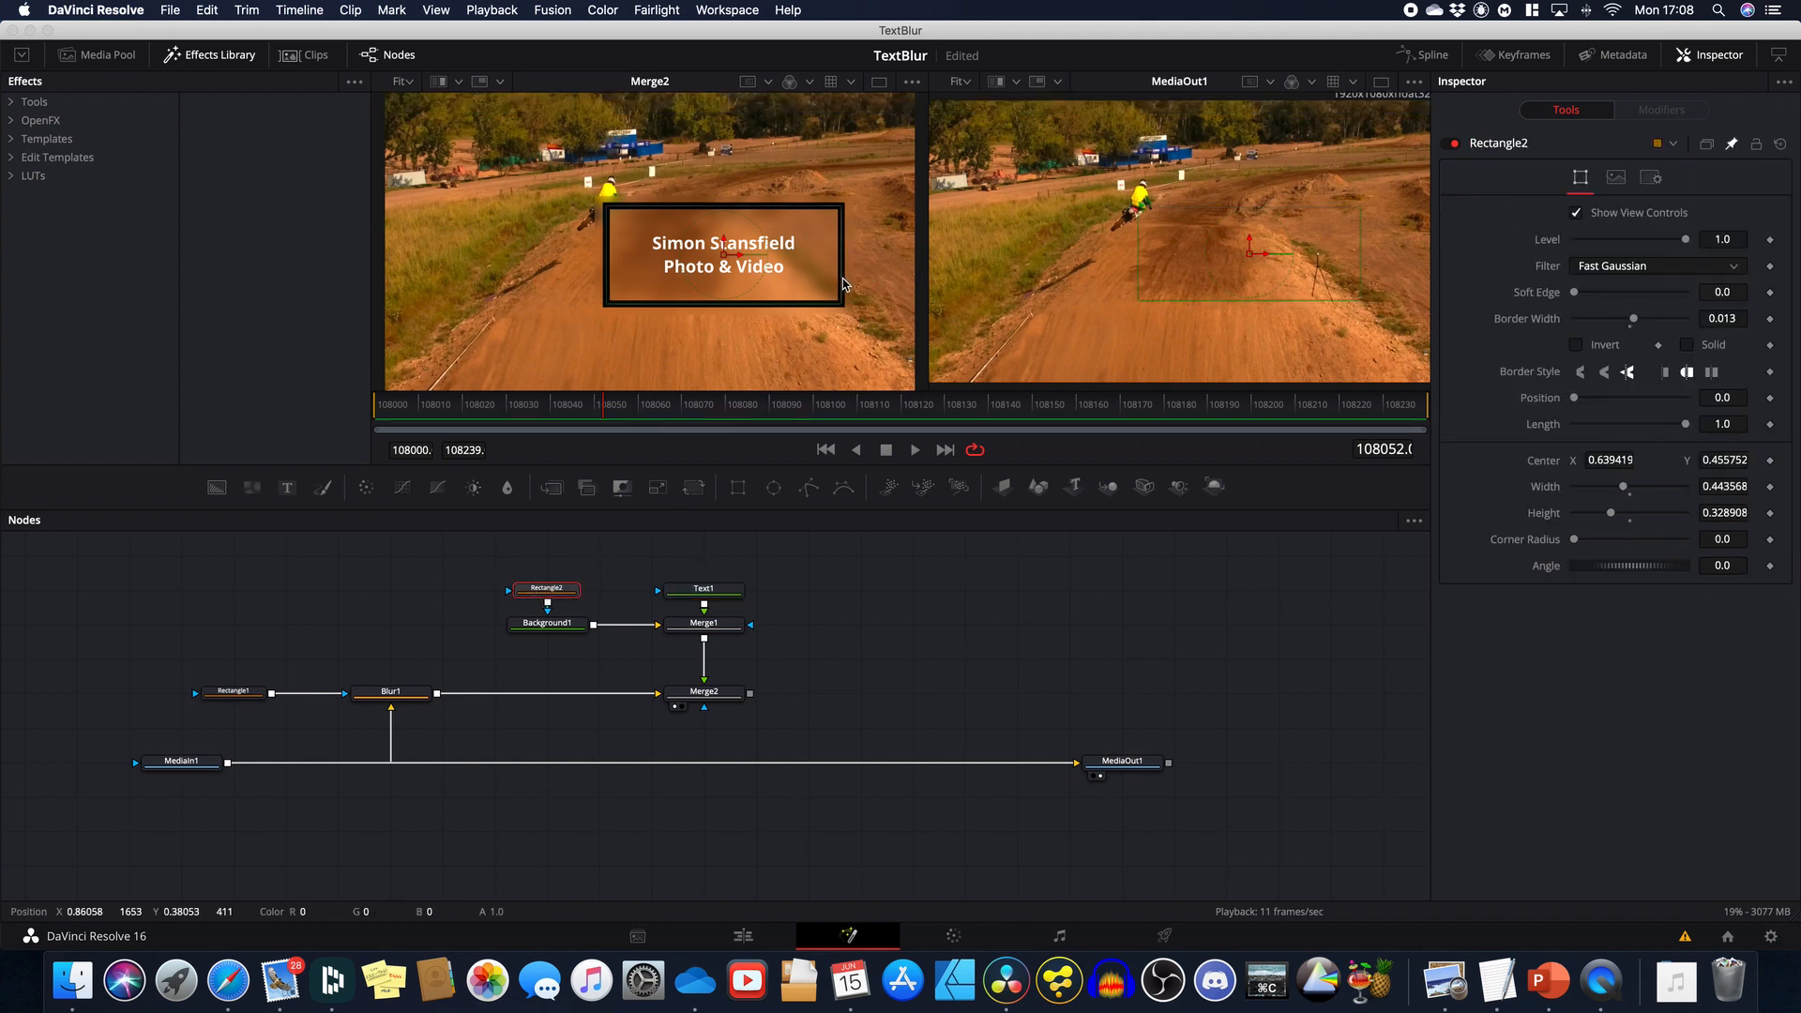
{"action": "left_click_drag", "start_coordinate": [843, 283], "coordinate": [754, 226]}
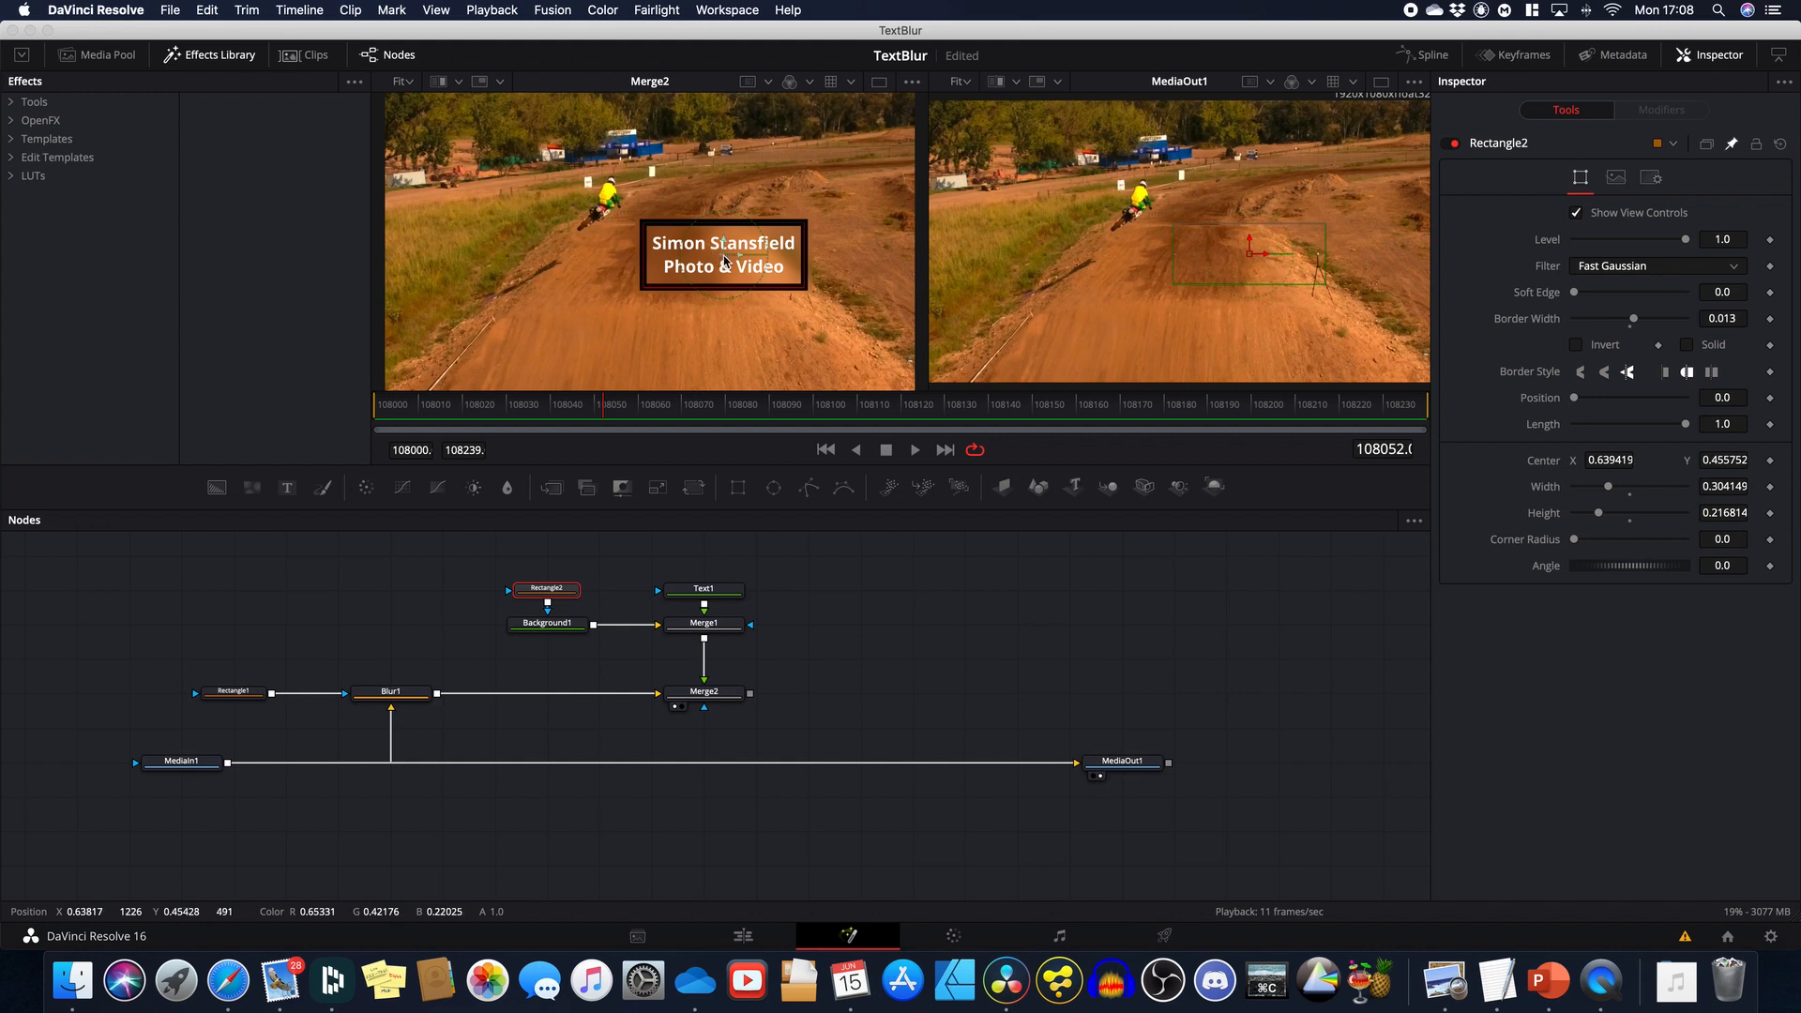
{"action": "left_click_drag", "start_coordinate": [713, 256], "coordinate": [753, 272]}
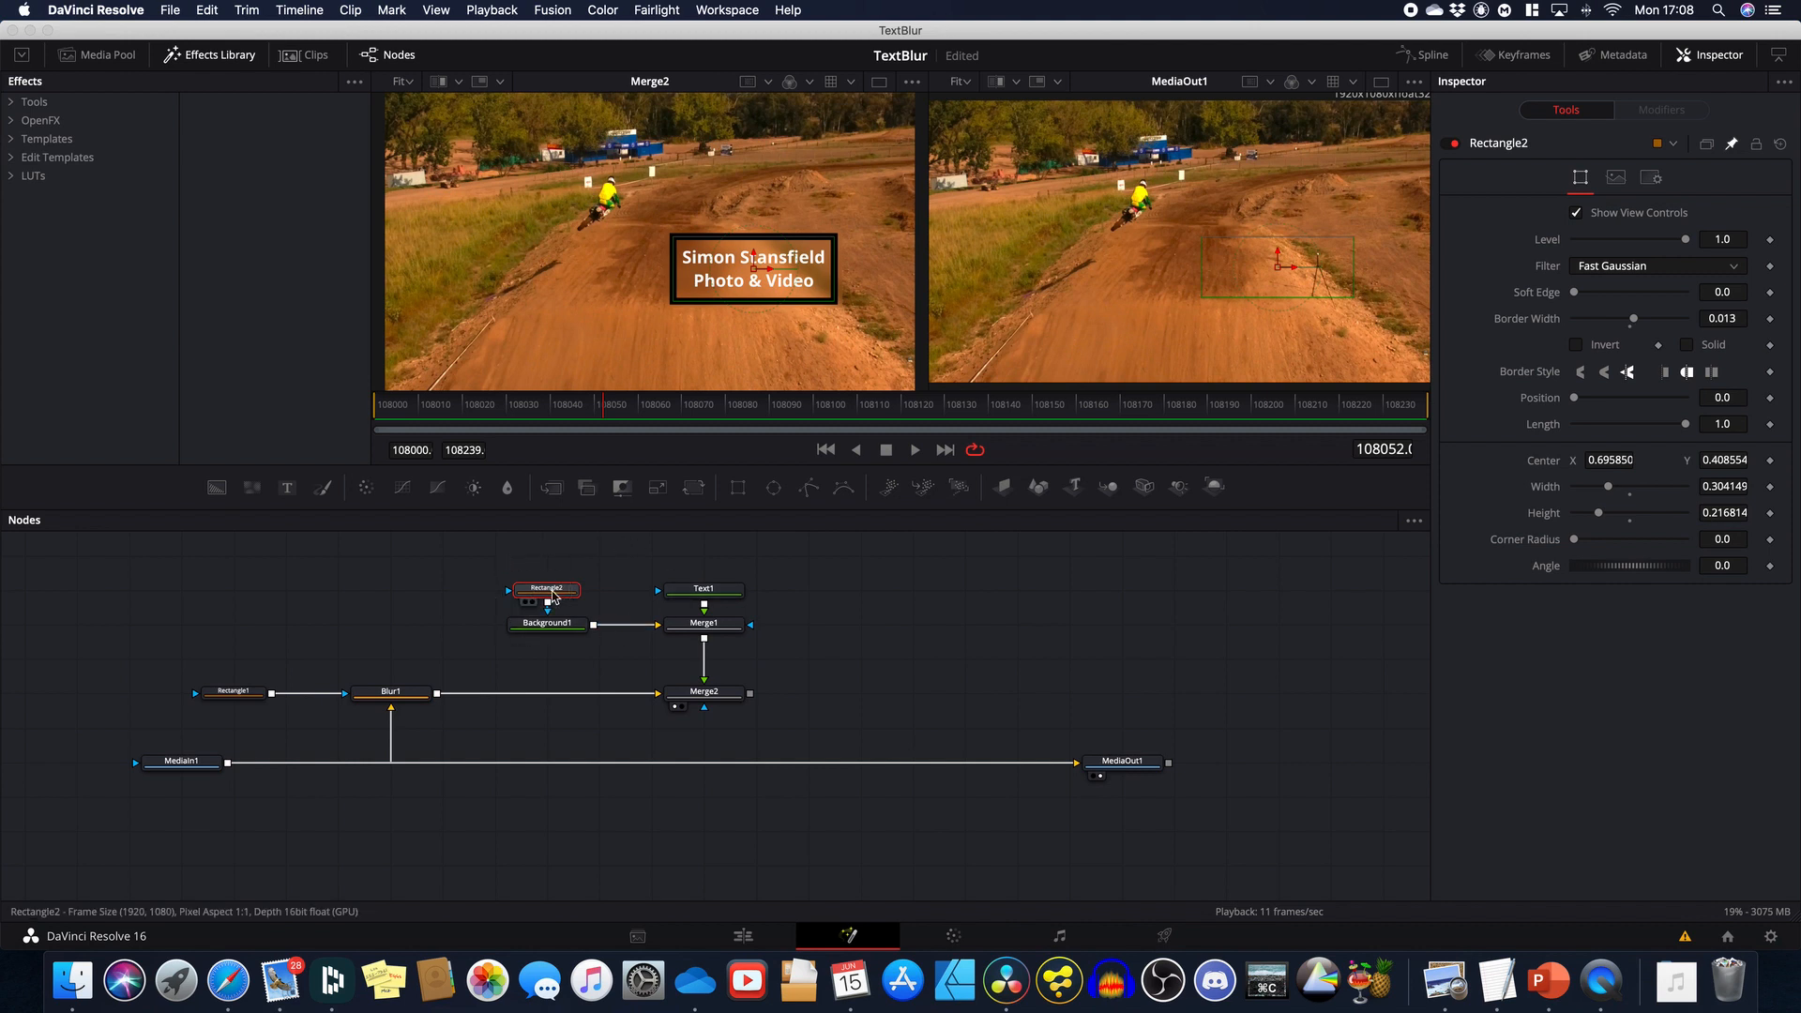
Step: Rename the Rectangle2 node to SizePosition with F2, then select Rectangle1
{"action": "key", "text": "F2"}
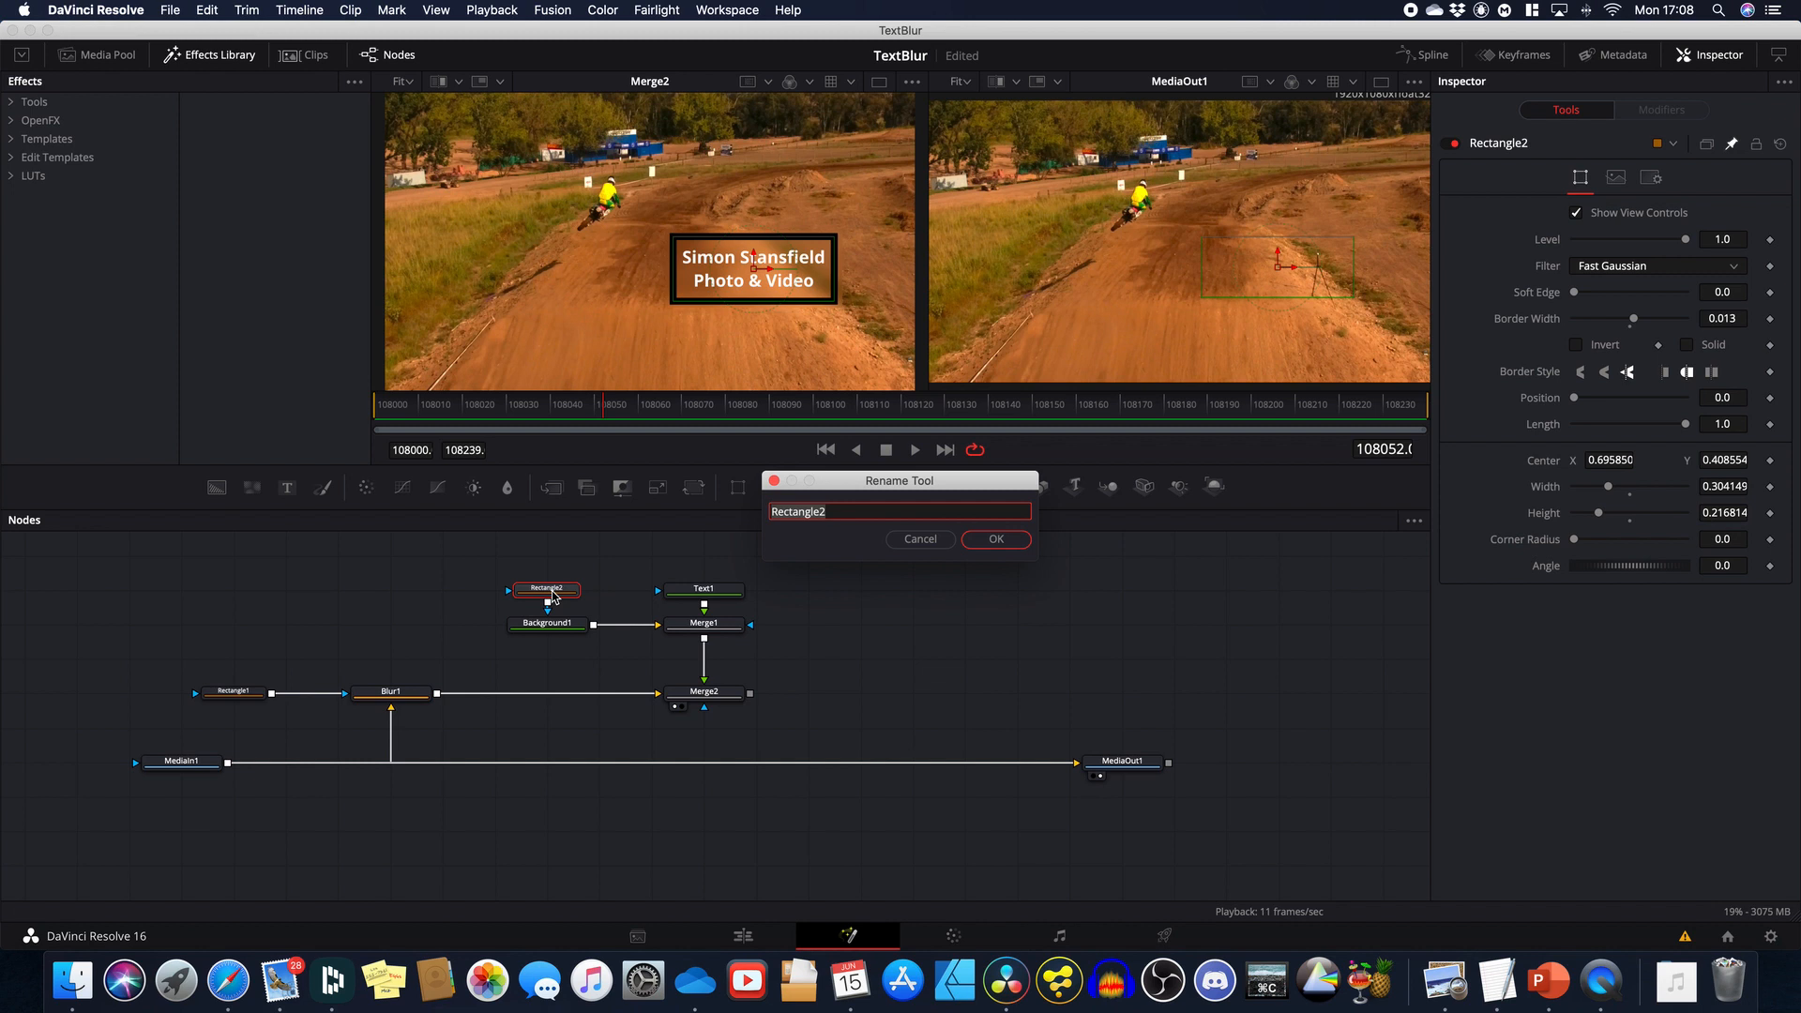
{"action": "type", "text": "SizePosition"}
{"action": "key", "text": "Return"}
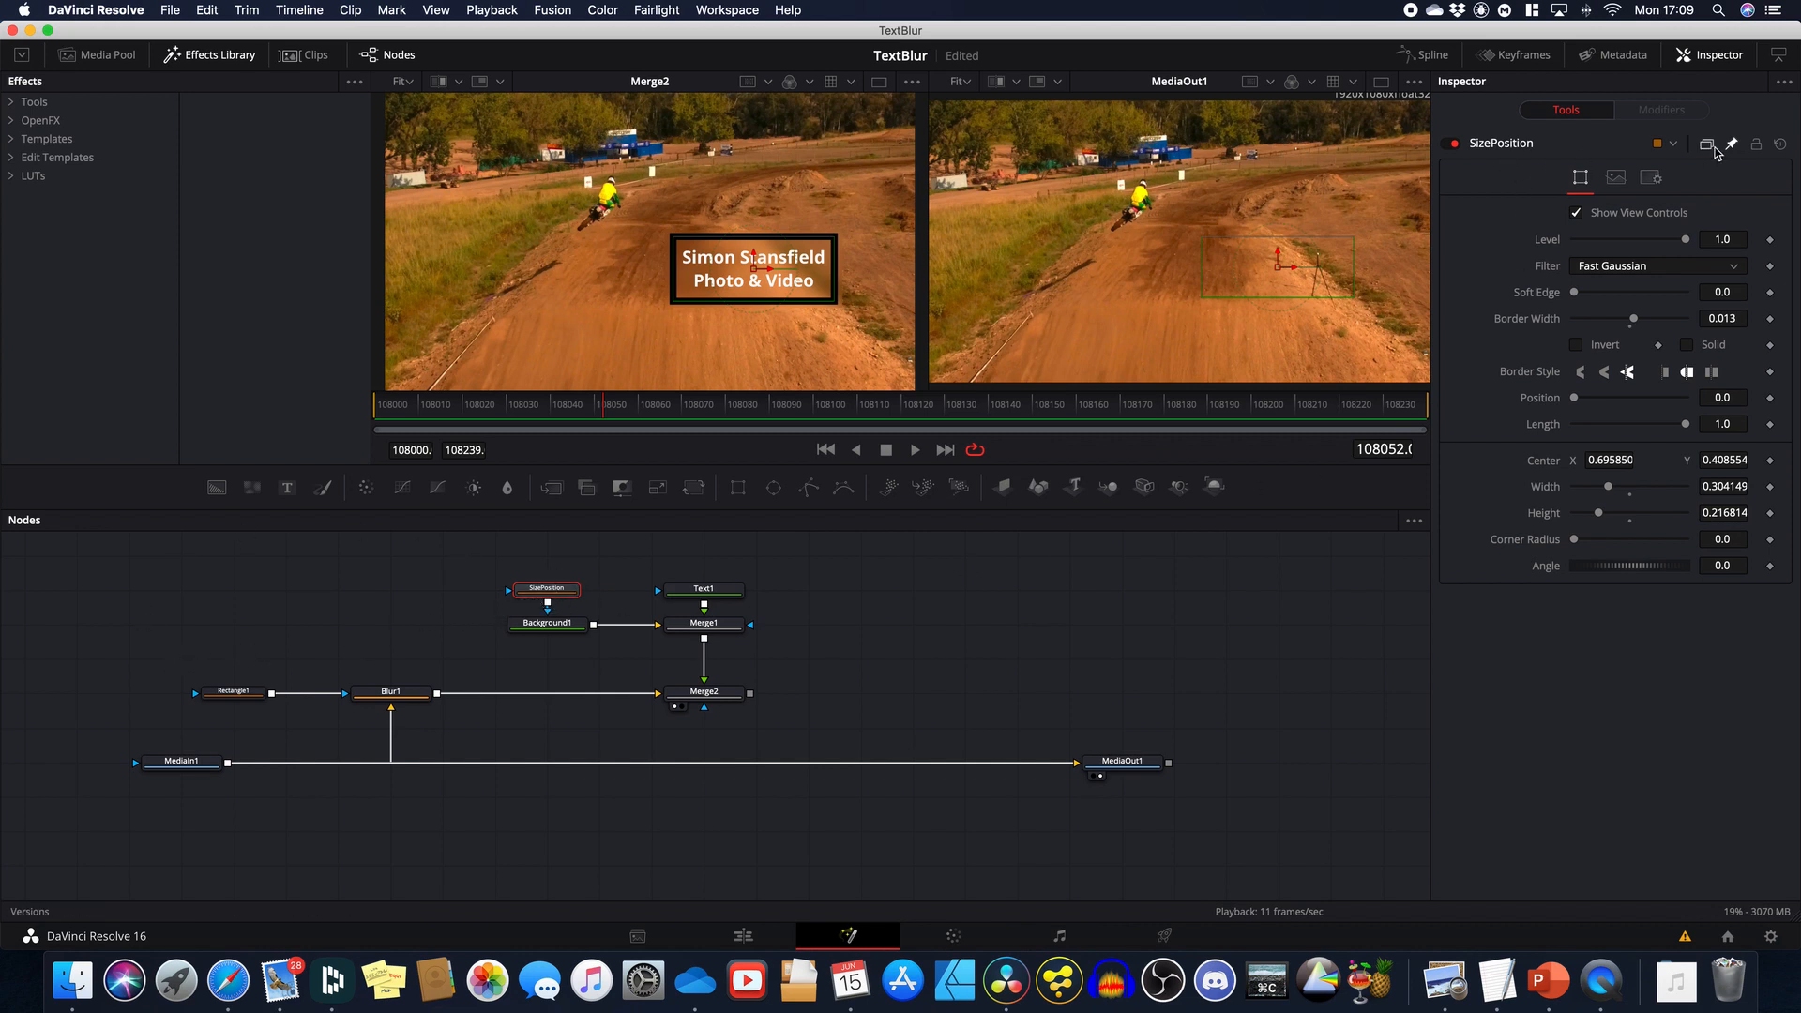
{"action": "mouse_move", "coordinate": [233, 697]}
{"action": "left_click", "coordinate": [232, 694]}
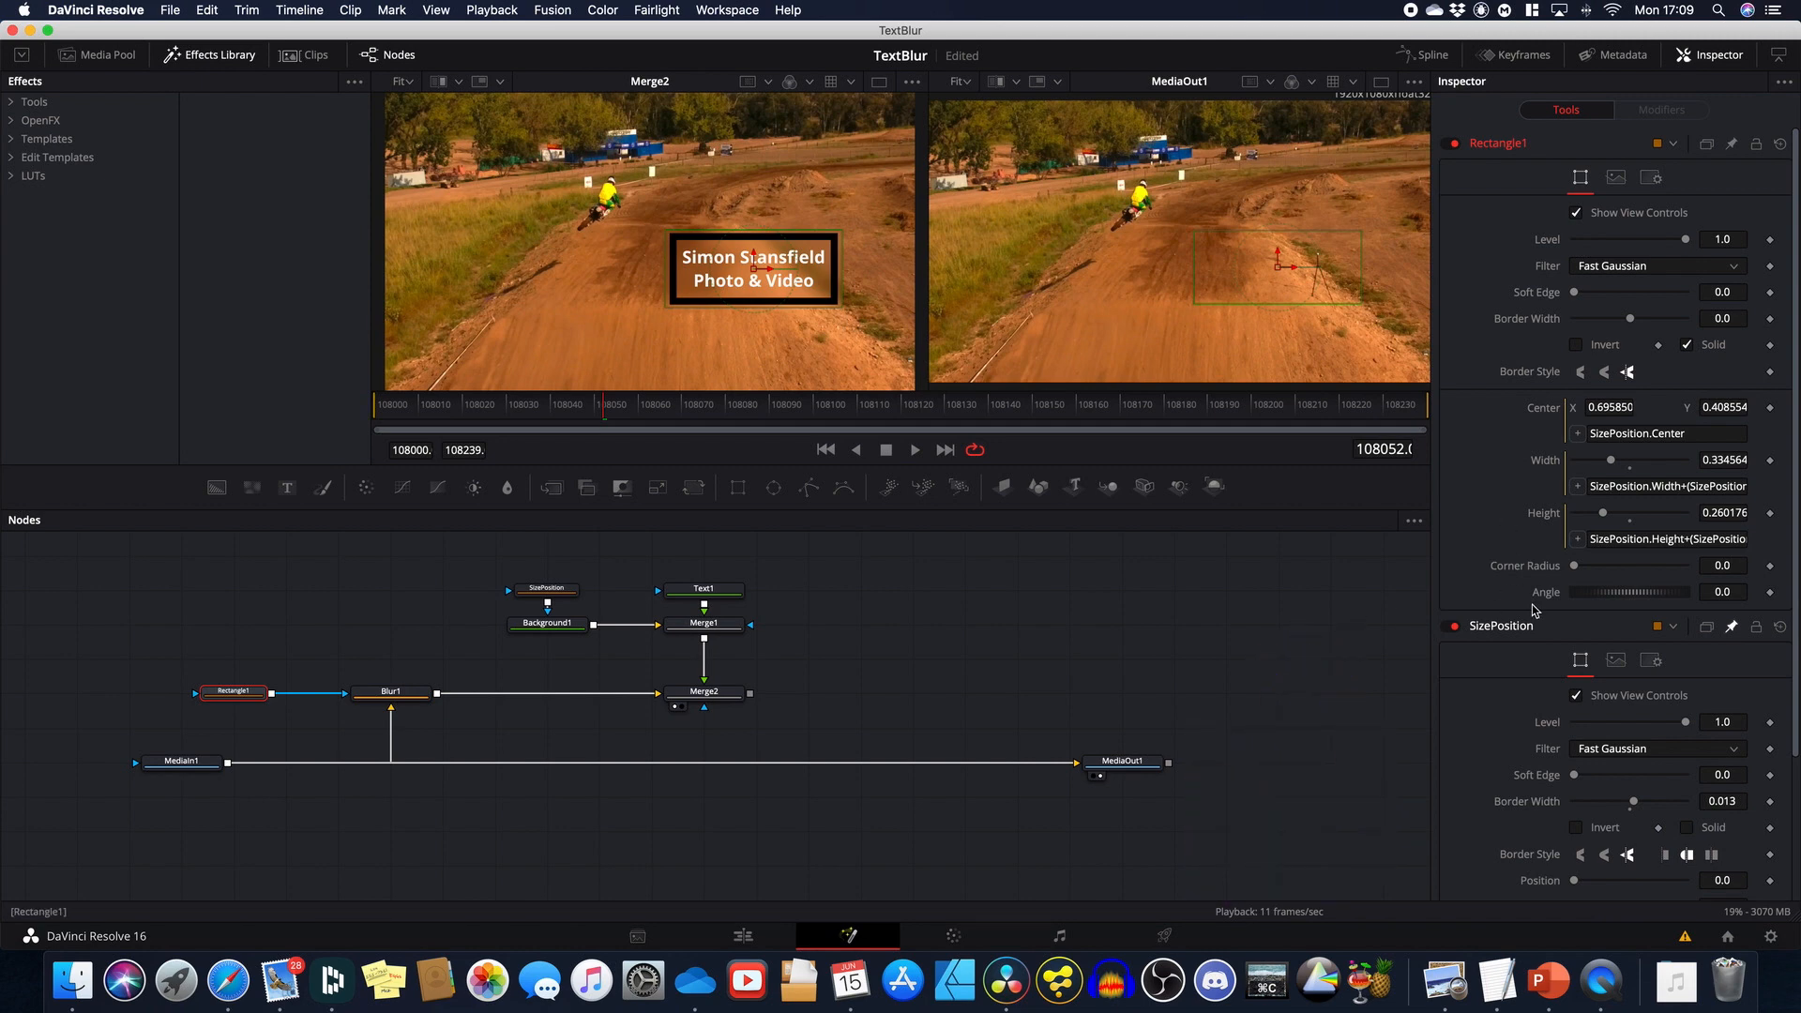
Step: Link Rectangle1's Corner Radius to SizePosition.CornerRadius and set SizePosition's corner radius to 0.063
{"action": "right_click", "coordinate": [1513, 569]}
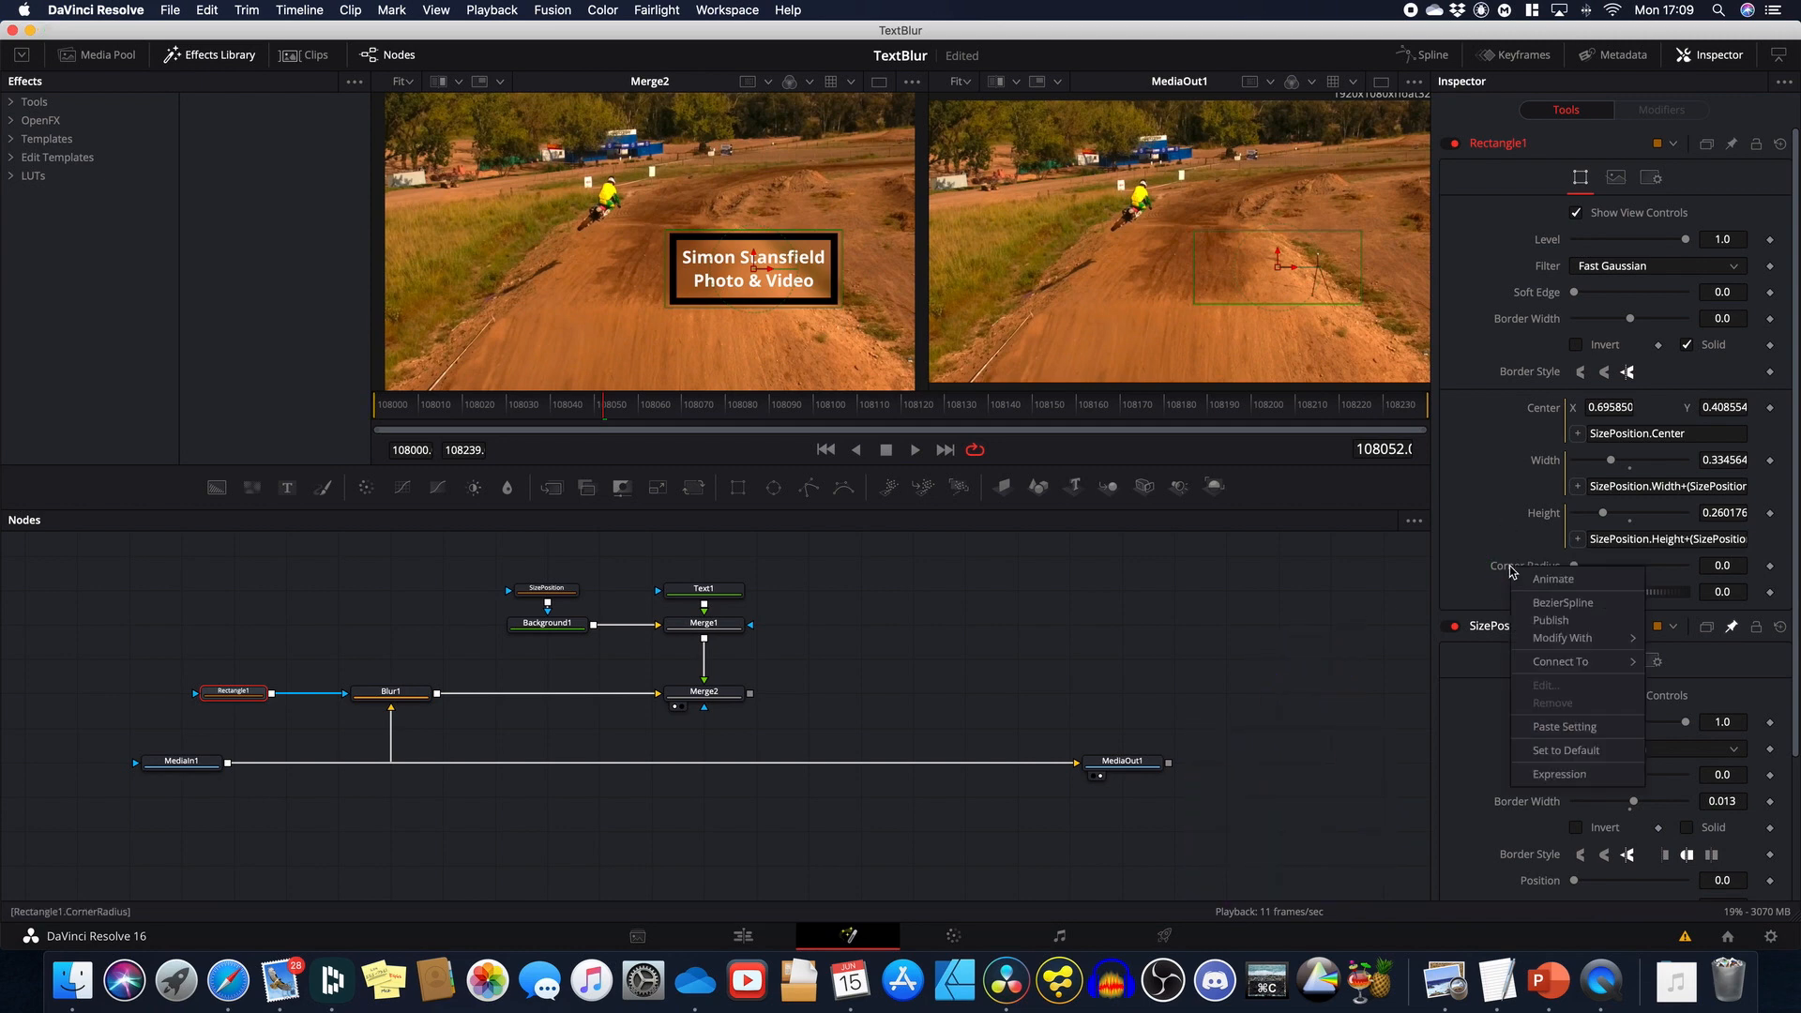
{"action": "left_click", "coordinate": [1559, 774]}
{"action": "scroll", "coordinate": [1560, 740], "scroll_direction": "down", "scroll_amount": 4}
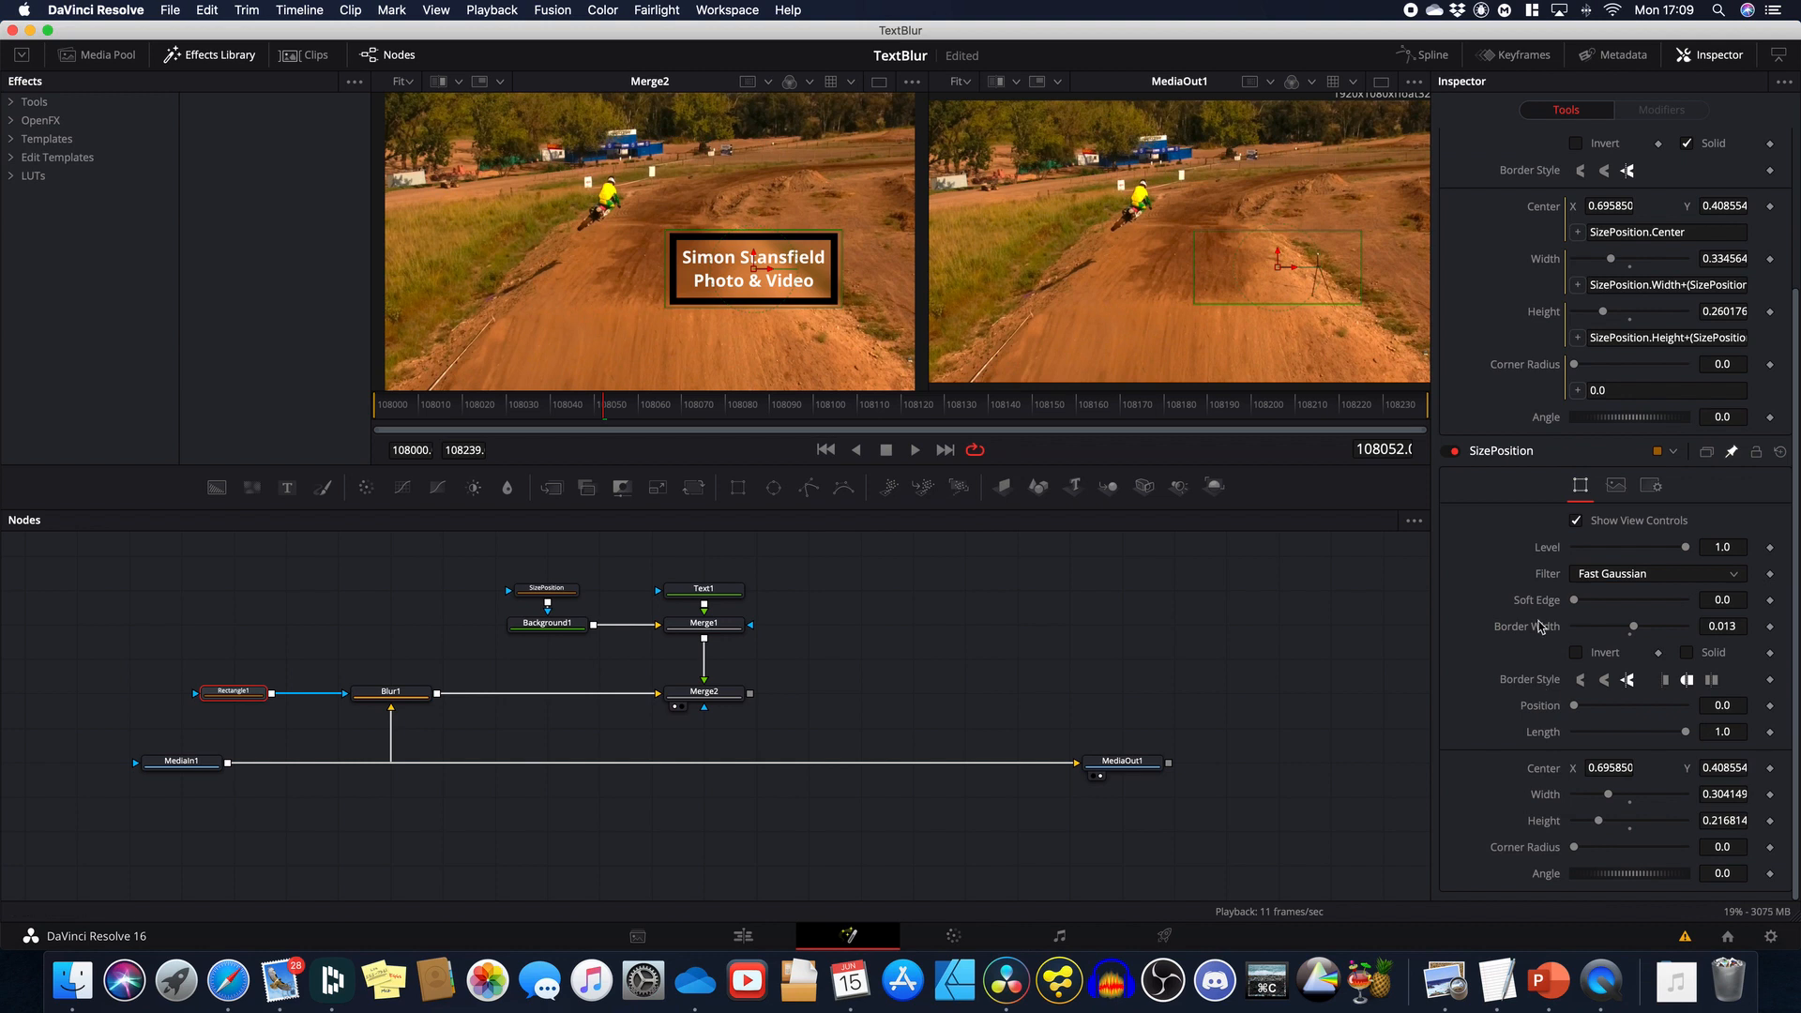
{"action": "left_click_drag", "start_coordinate": [1577, 390], "coordinate": [1501, 848]}
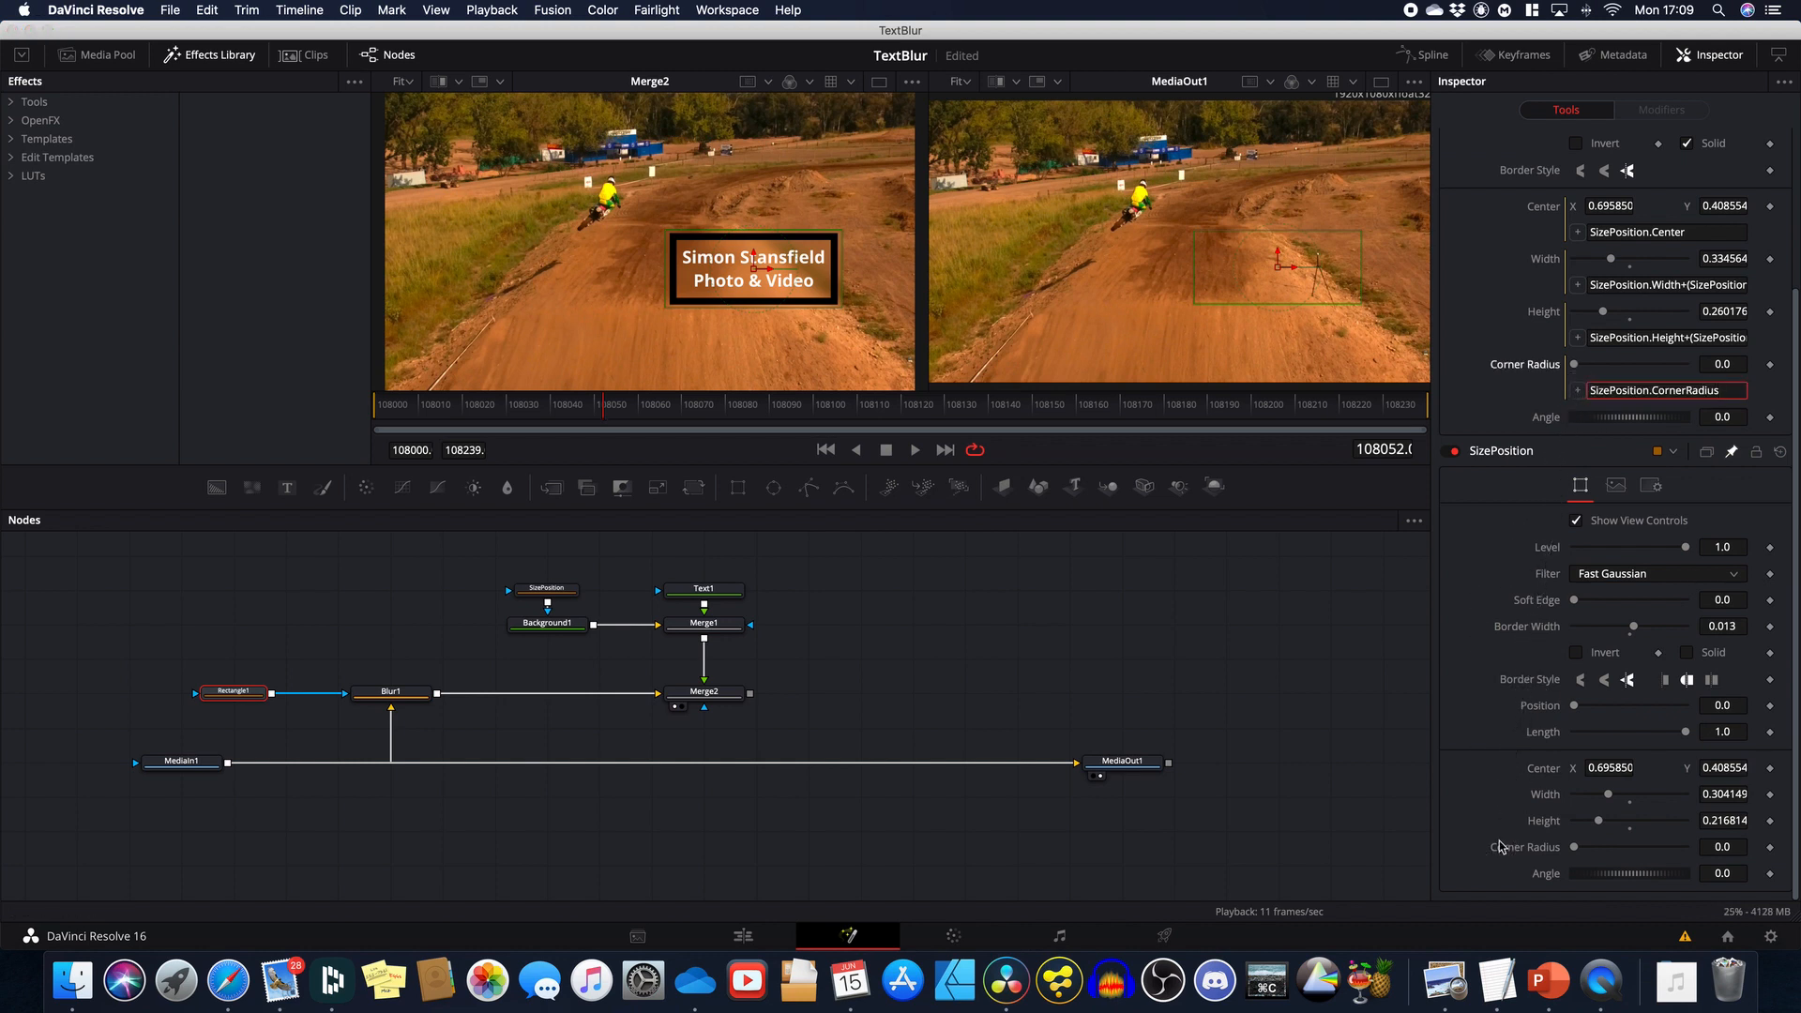
{"action": "scroll", "coordinate": [1002, 616], "scroll_direction": "up", "scroll_amount": 4}
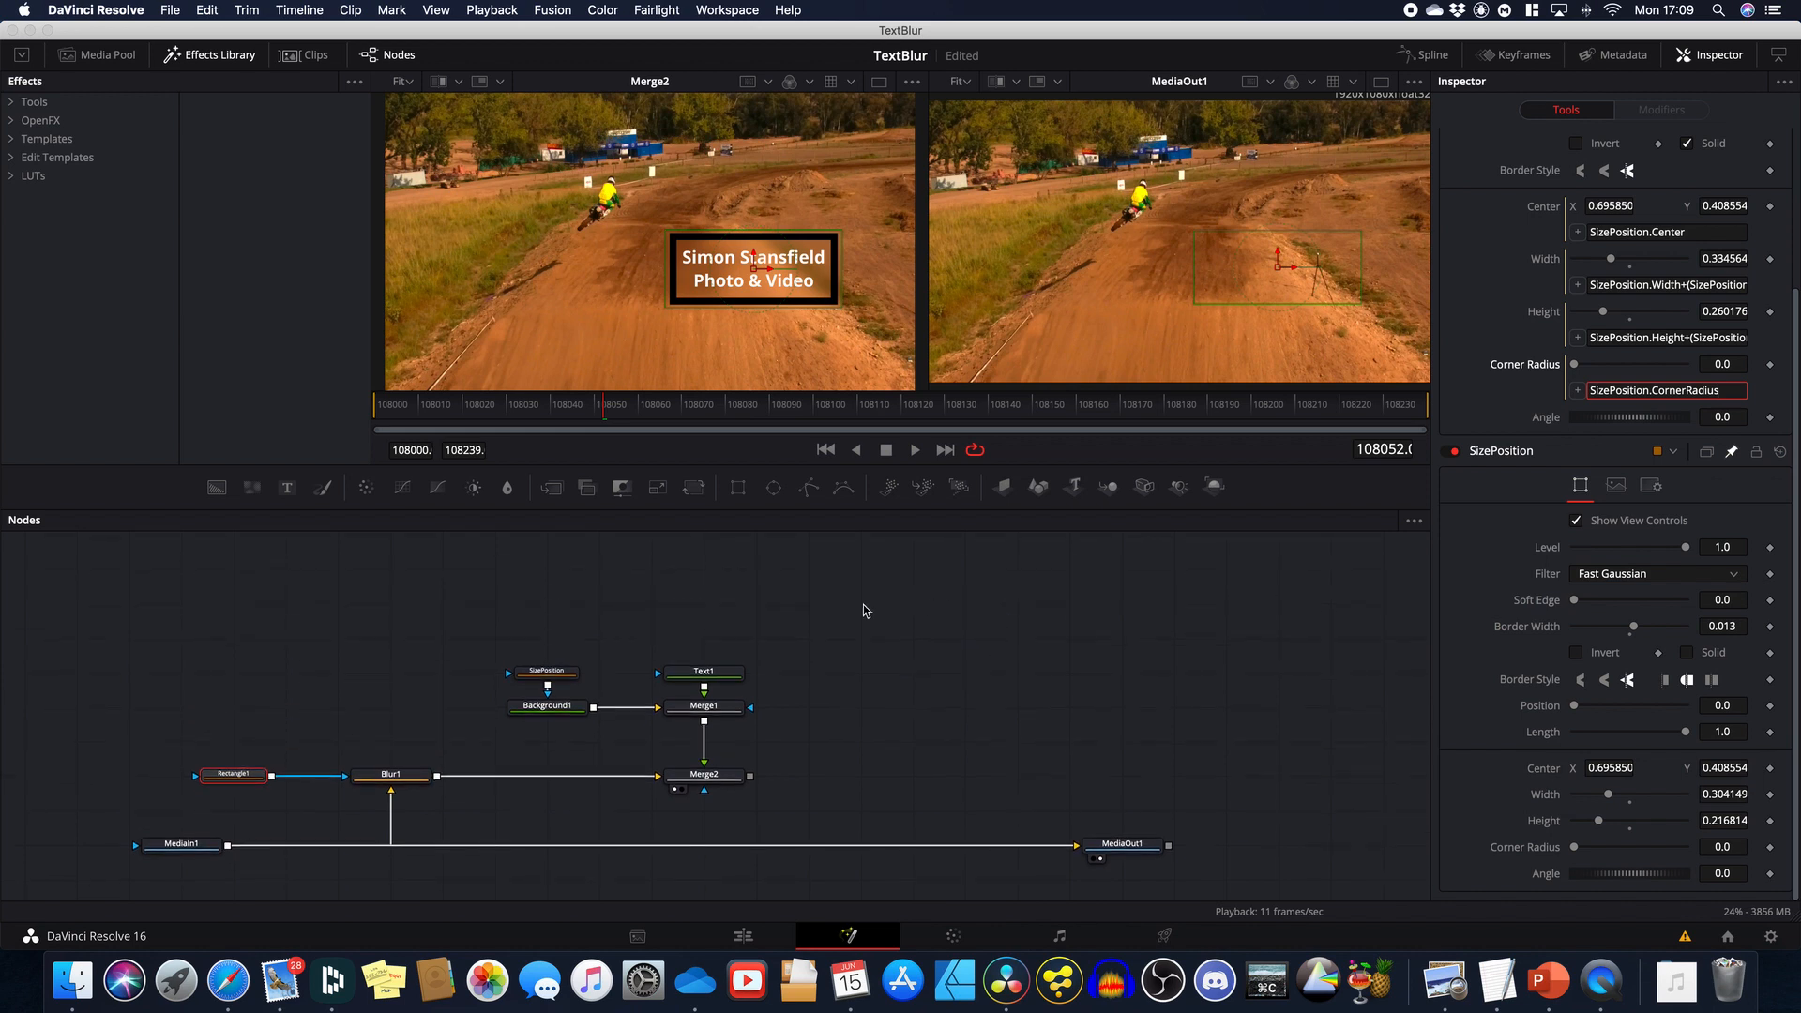
{"action": "left_click", "coordinate": [555, 672]}
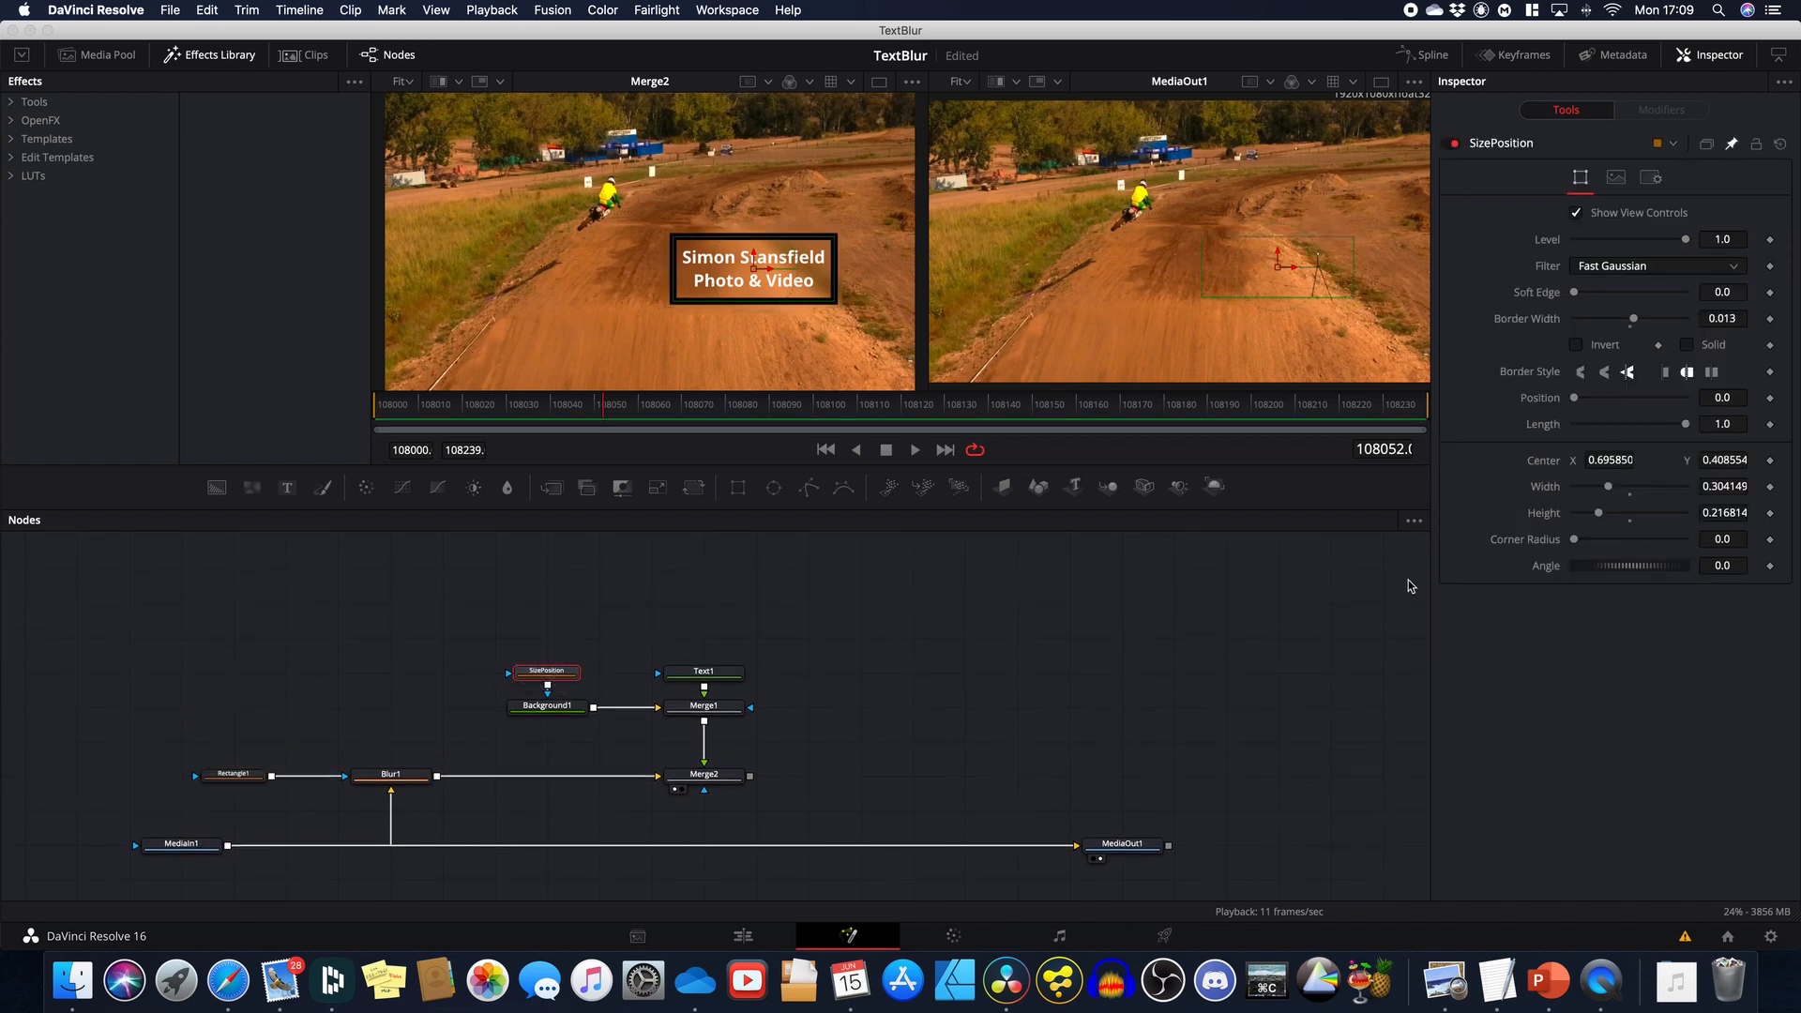
{"action": "left_click_drag", "start_coordinate": [1574, 542], "coordinate": [1583, 546]}
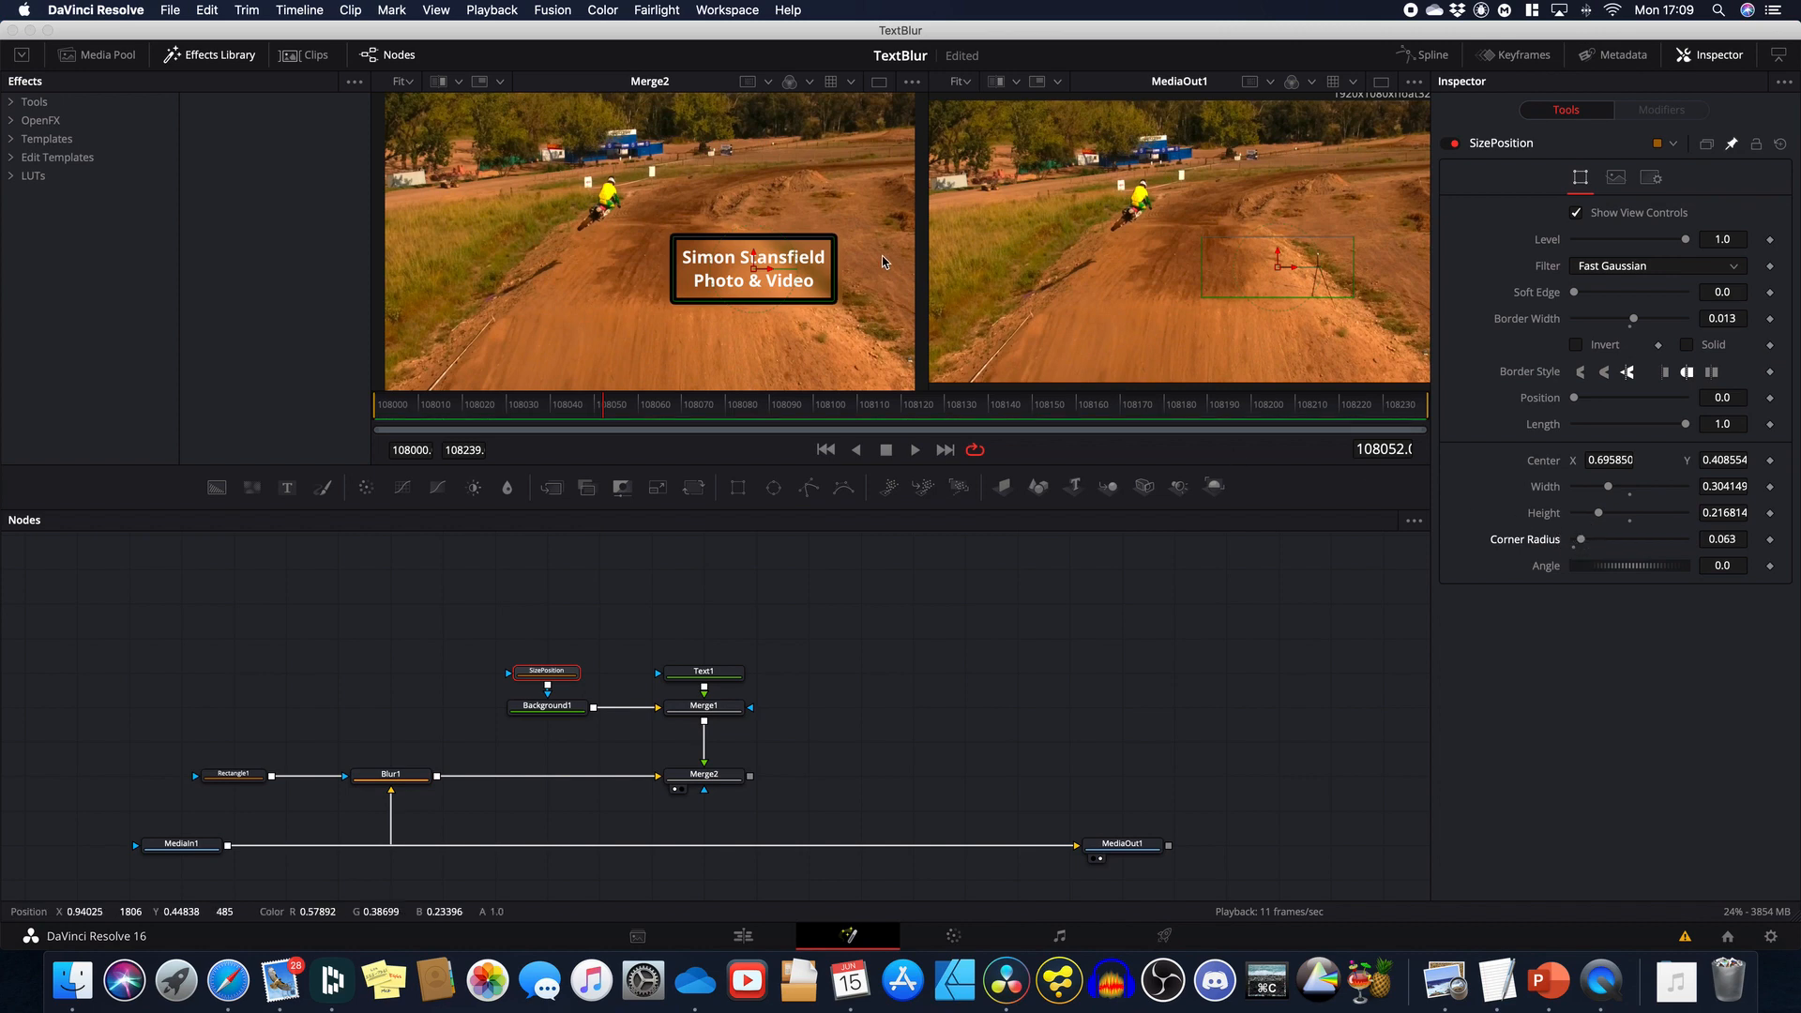
Step: Move the SizePosition box up and left, then adjust its height and width to hug the caption
{"action": "scroll", "coordinate": [834, 236], "scroll_direction": "up", "scroll_amount": 10}
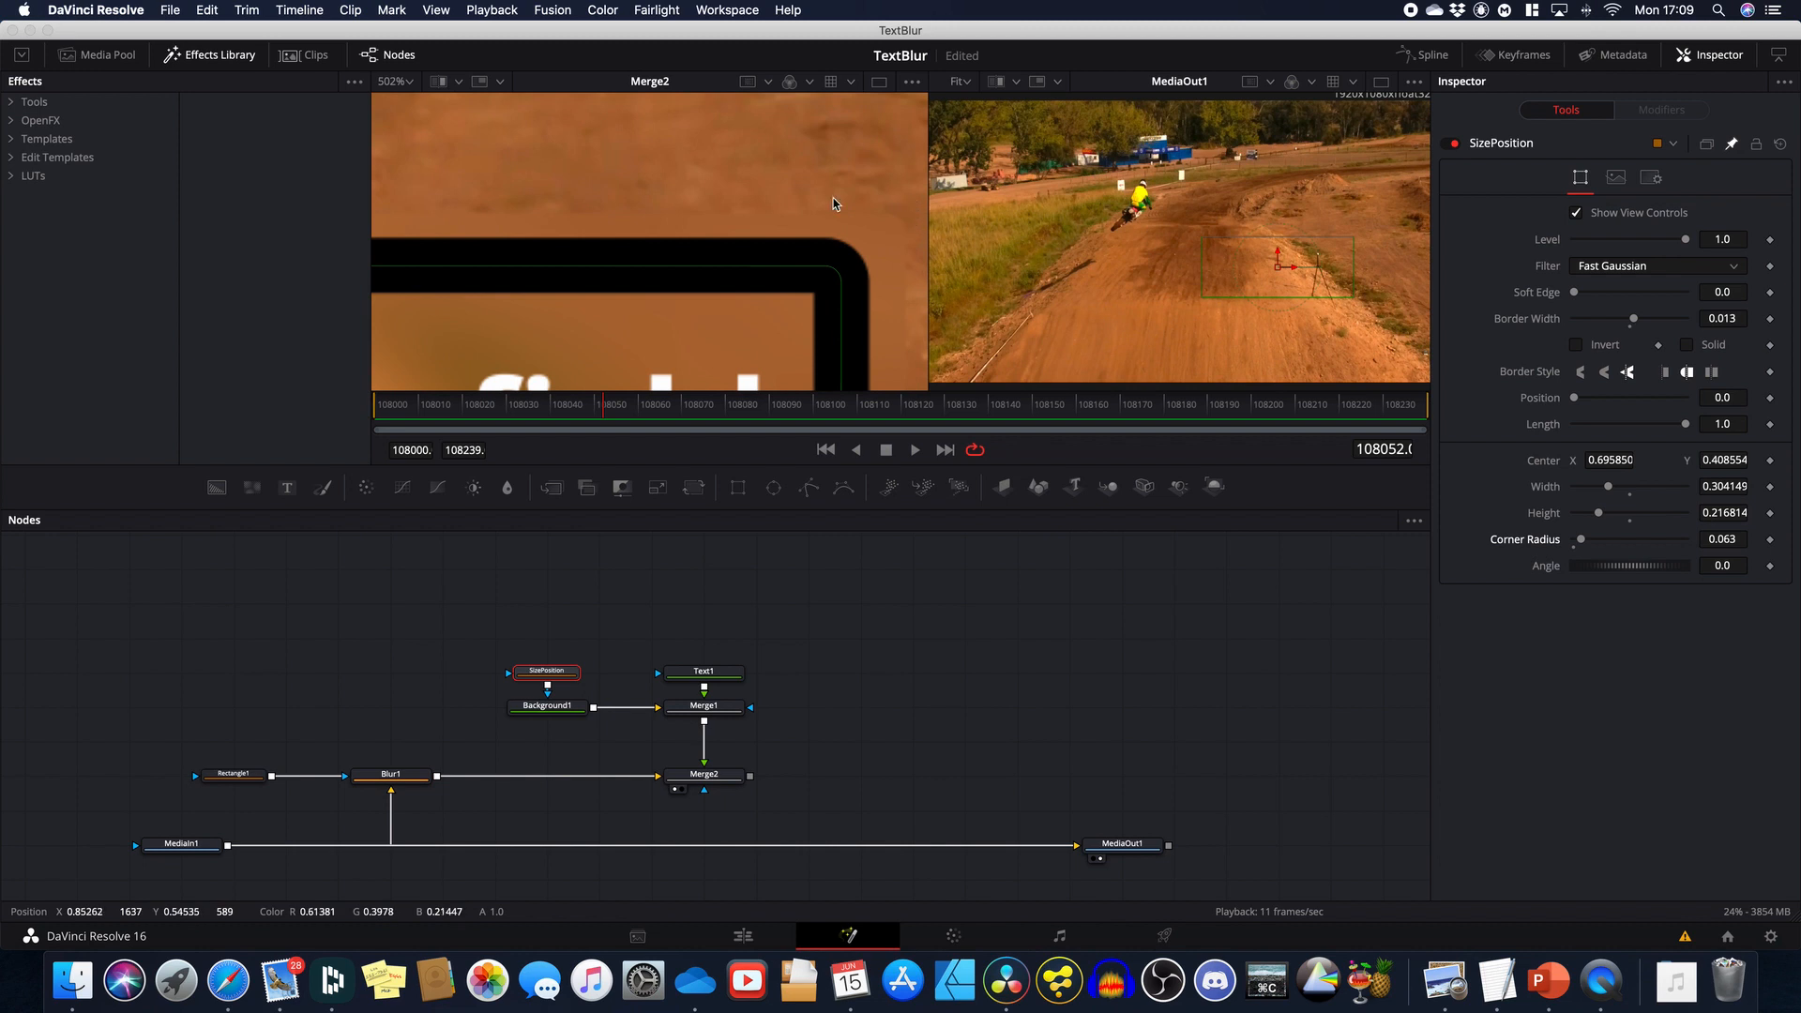
{"action": "scroll", "coordinate": [837, 210], "scroll_direction": "down", "scroll_amount": 8}
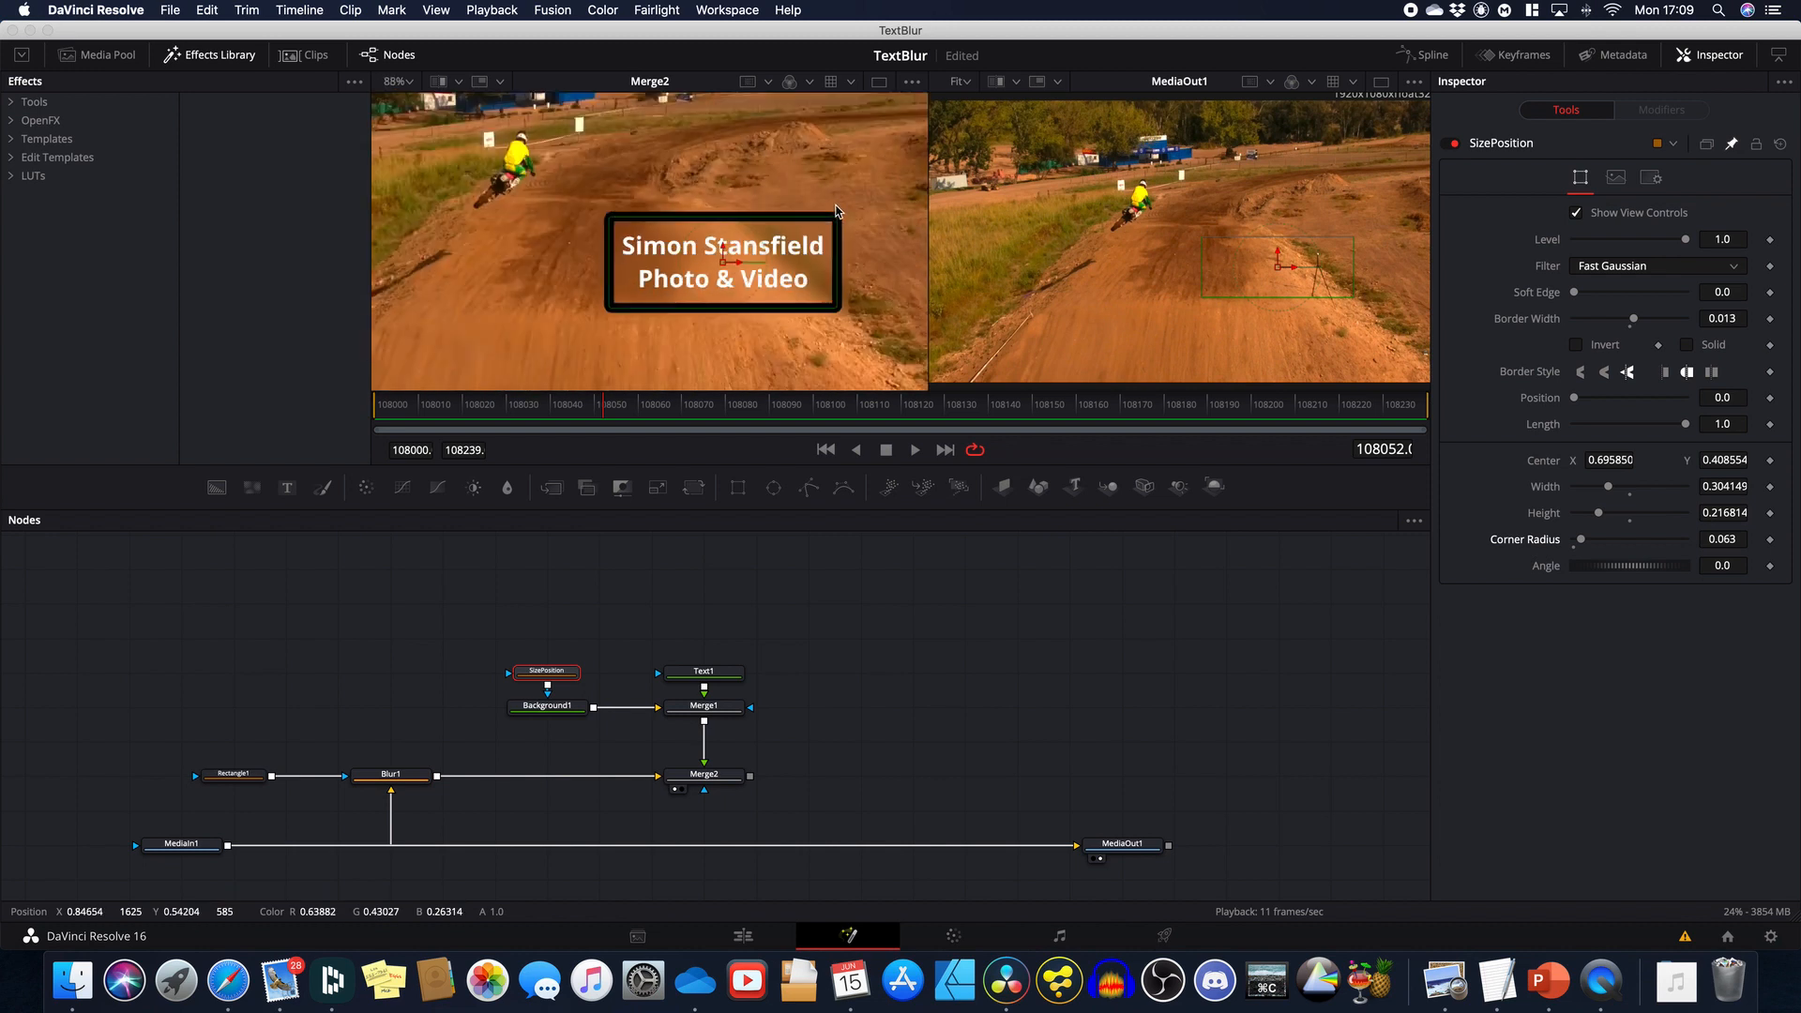
{"action": "left_click_drag", "start_coordinate": [723, 271], "coordinate": [639, 204]}
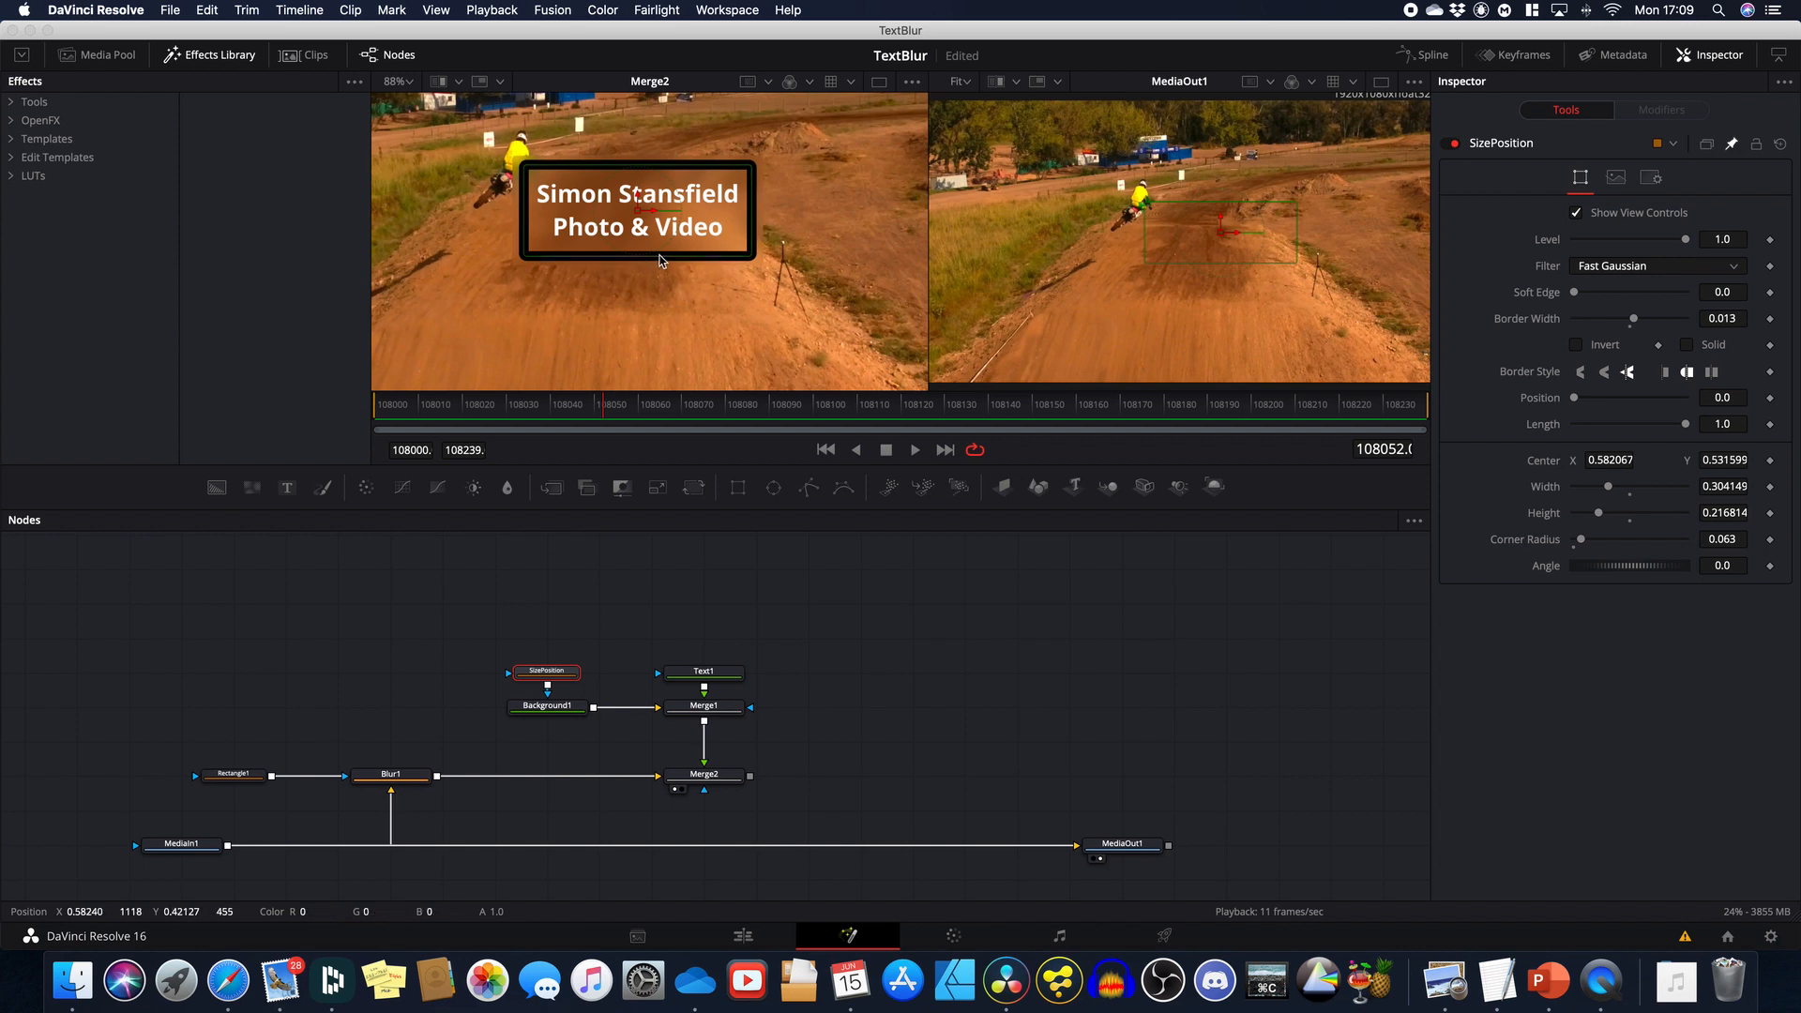
{"action": "mouse_move", "coordinate": [664, 261]}
{"action": "left_mouse_down"}
{"action": "mouse_move", "coordinate": [683, 317]}
{"action": "mouse_move", "coordinate": [690, 242]}
{"action": "left_mouse_up"}
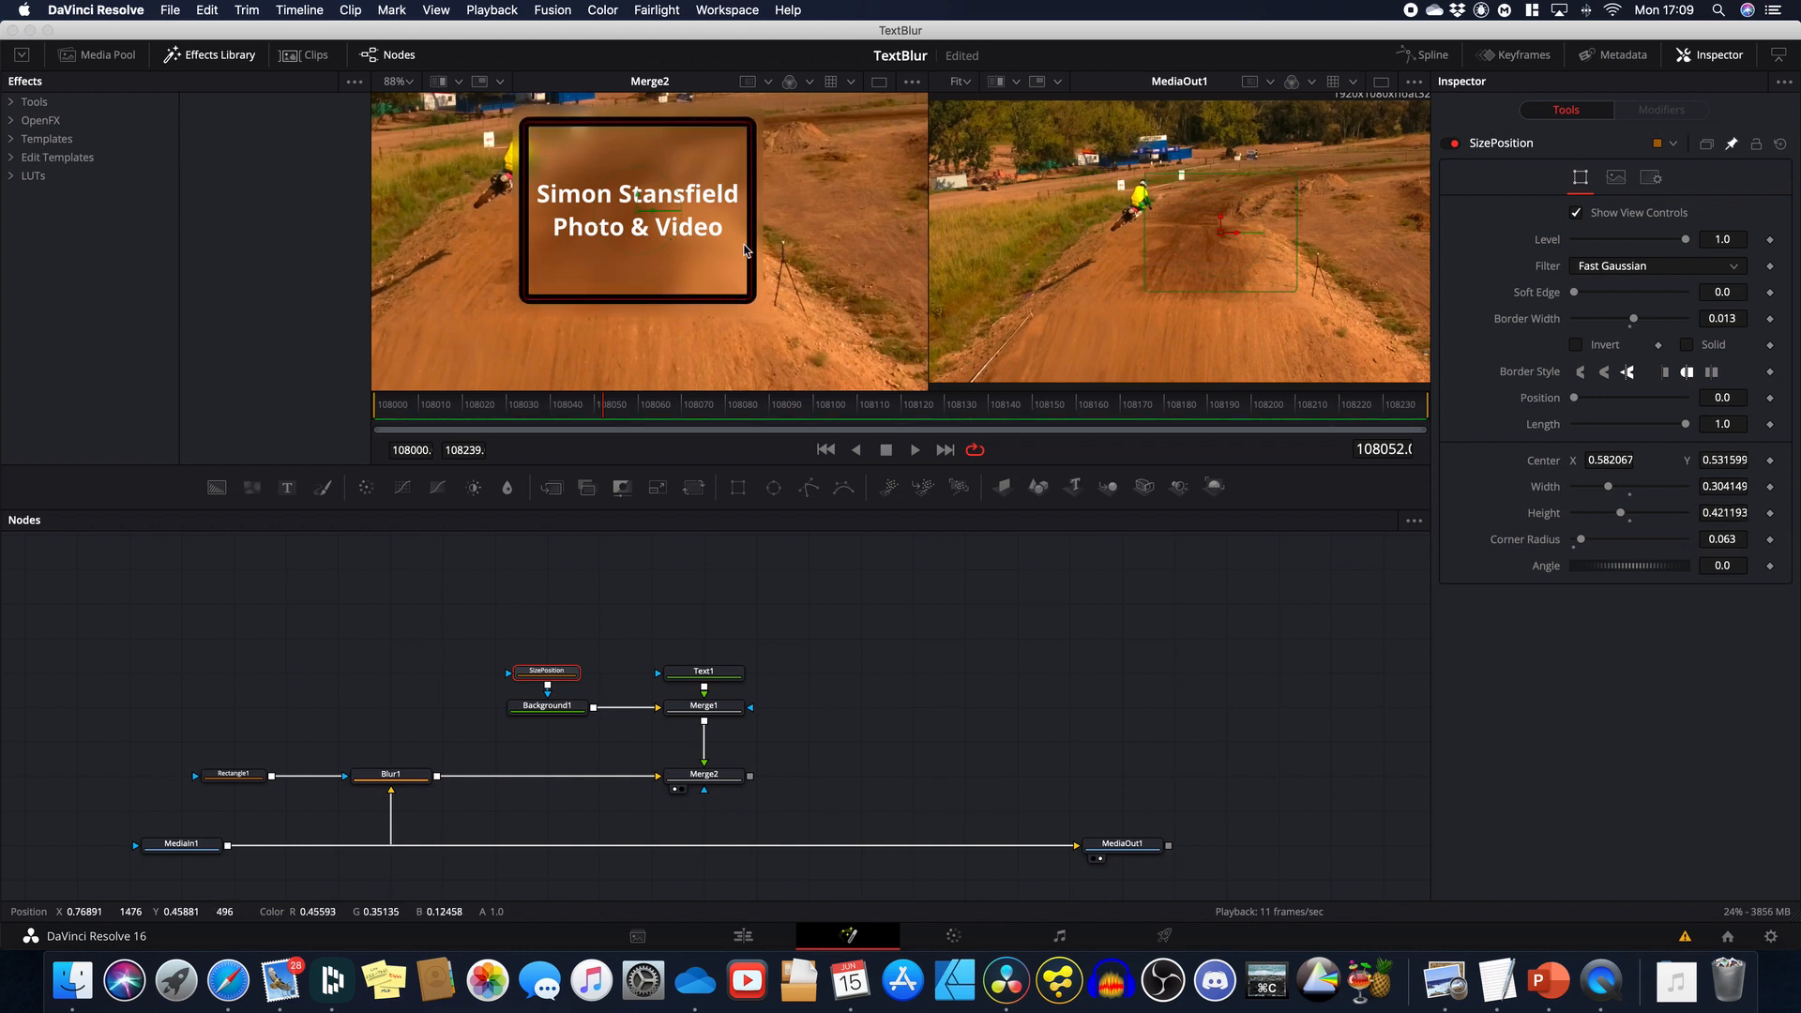
{"action": "left_click_drag", "start_coordinate": [746, 250], "coordinate": [815, 261]}
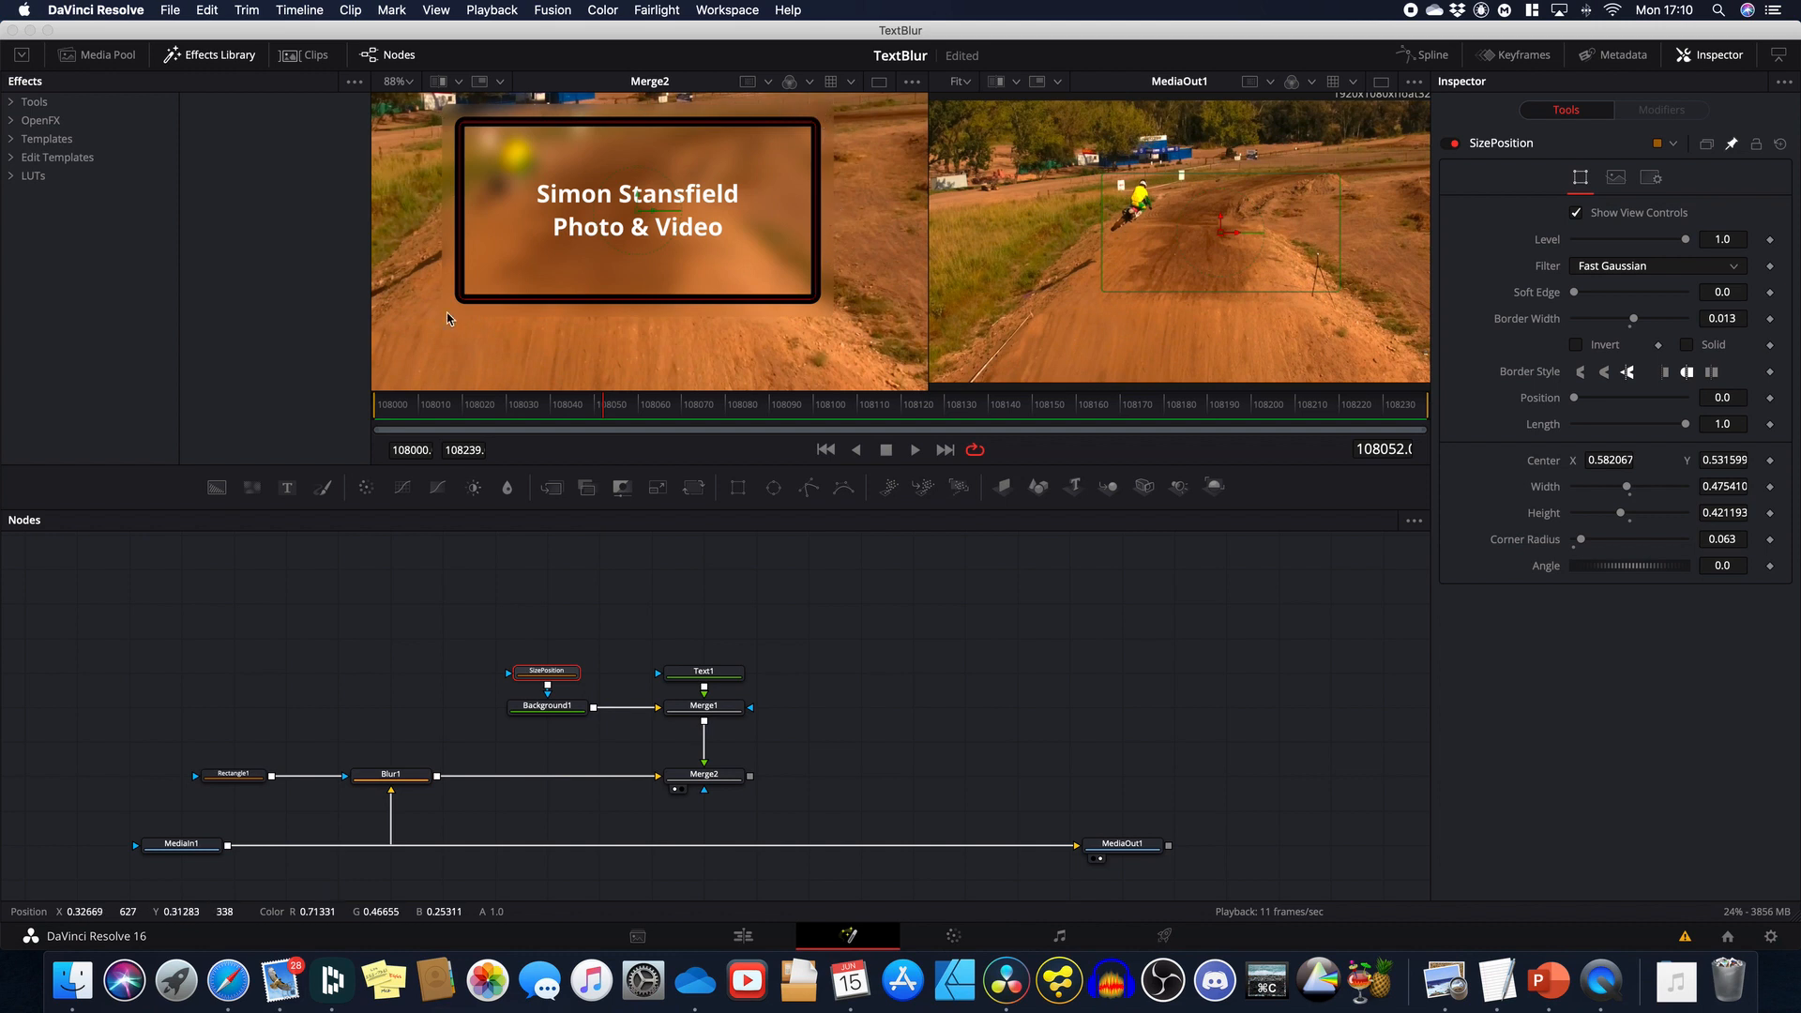
{"action": "left_click_drag", "start_coordinate": [637, 273], "coordinate": [636, 249]}
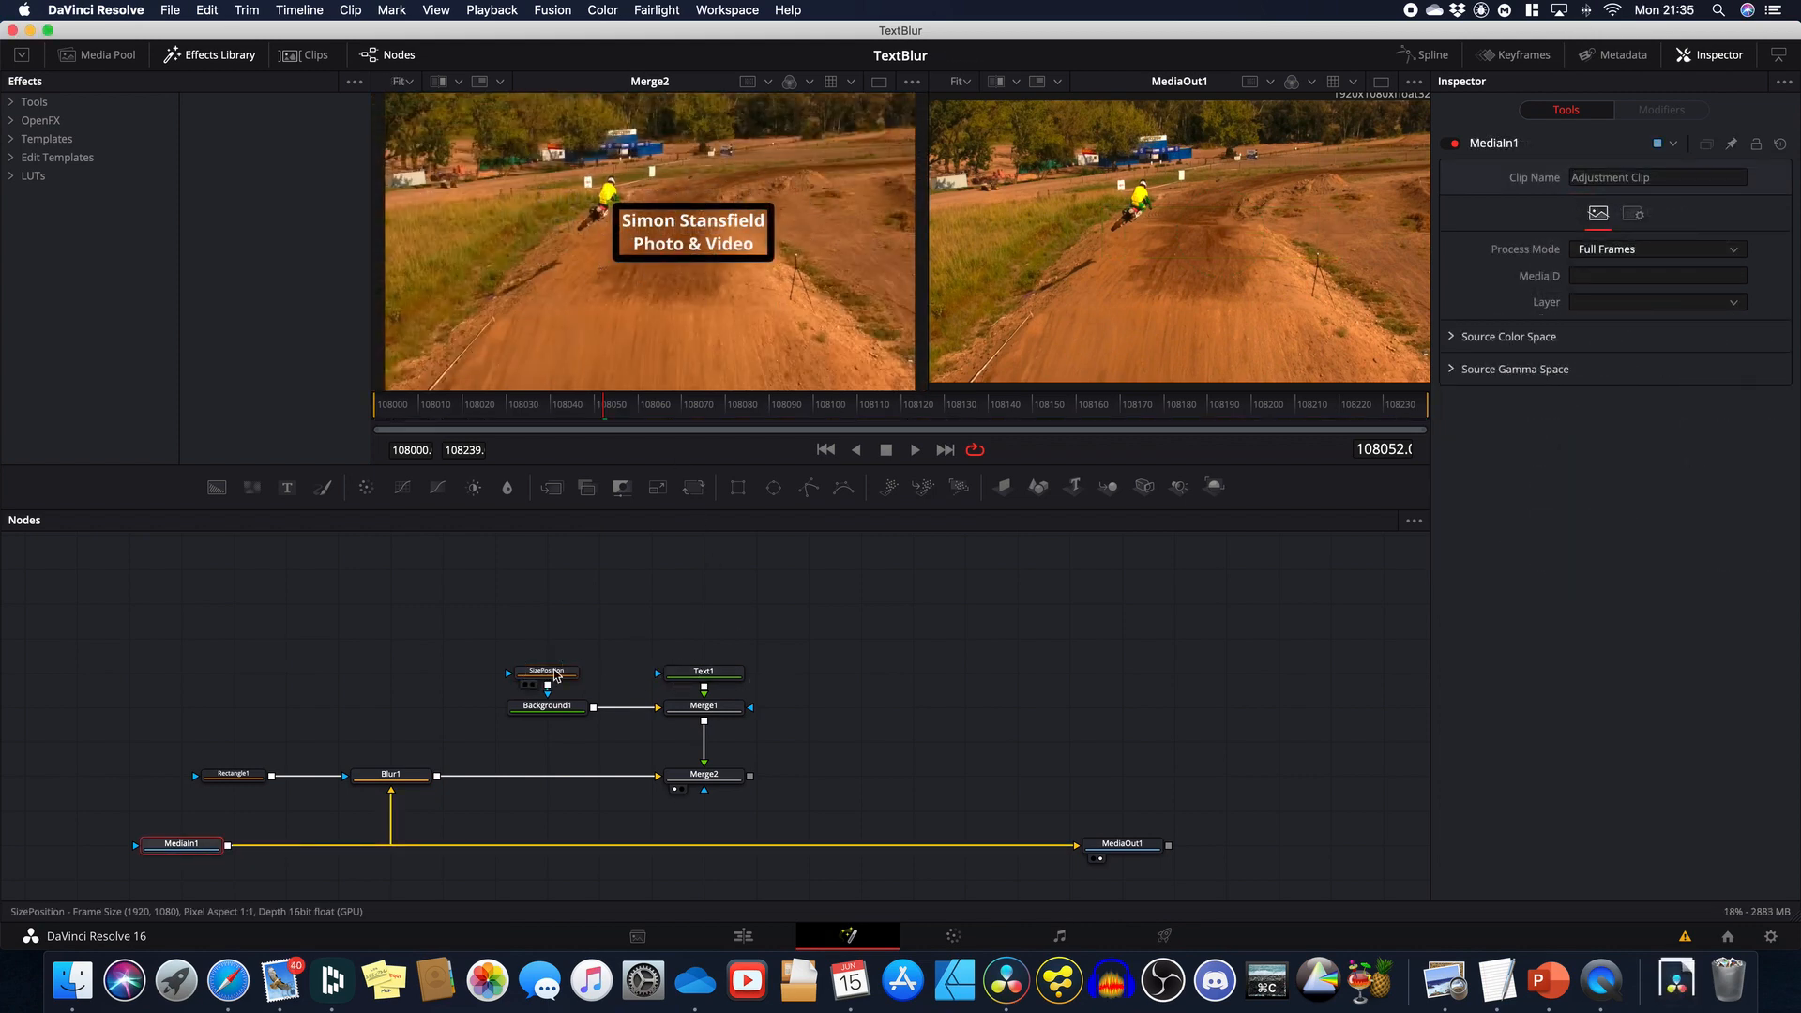
Step: Thin SizePosition's border to 0.0074 and merge Merge2 onto MediaIn1, creating Merge3
{"action": "left_click", "coordinate": [556, 671]}
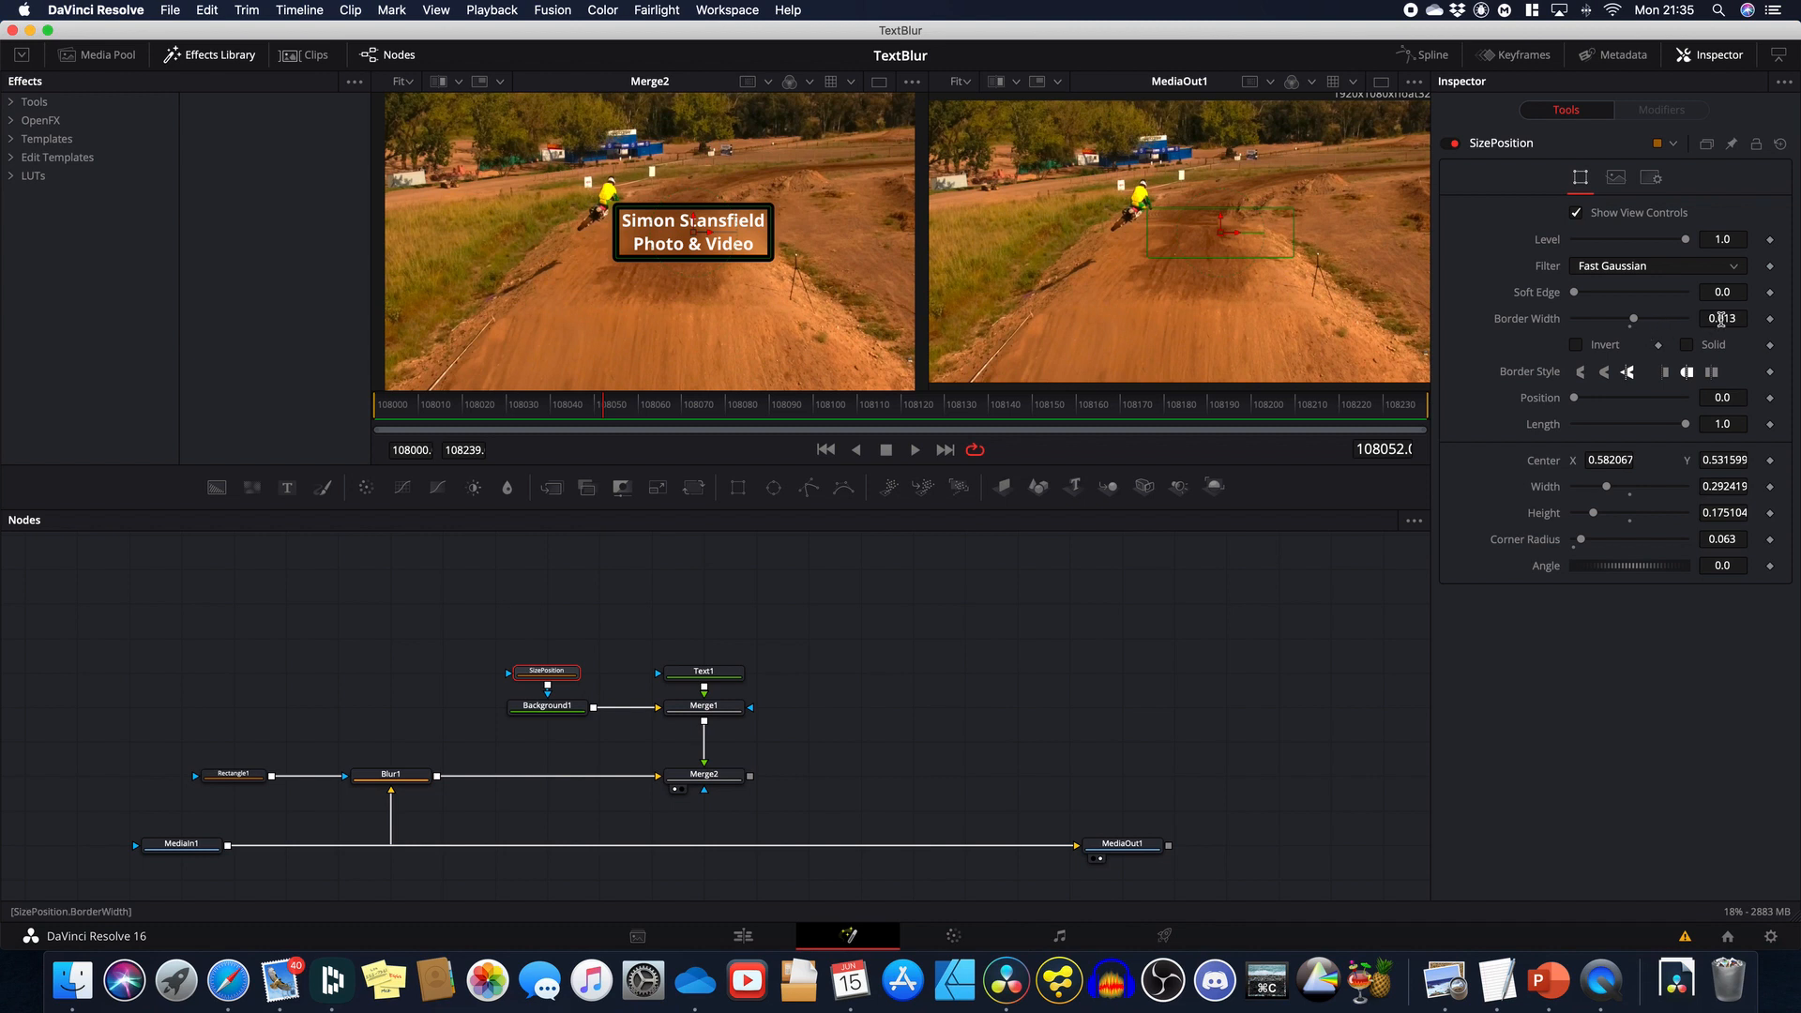
{"action": "left_click_drag", "start_coordinate": [1724, 319], "coordinate": [1675, 317]}
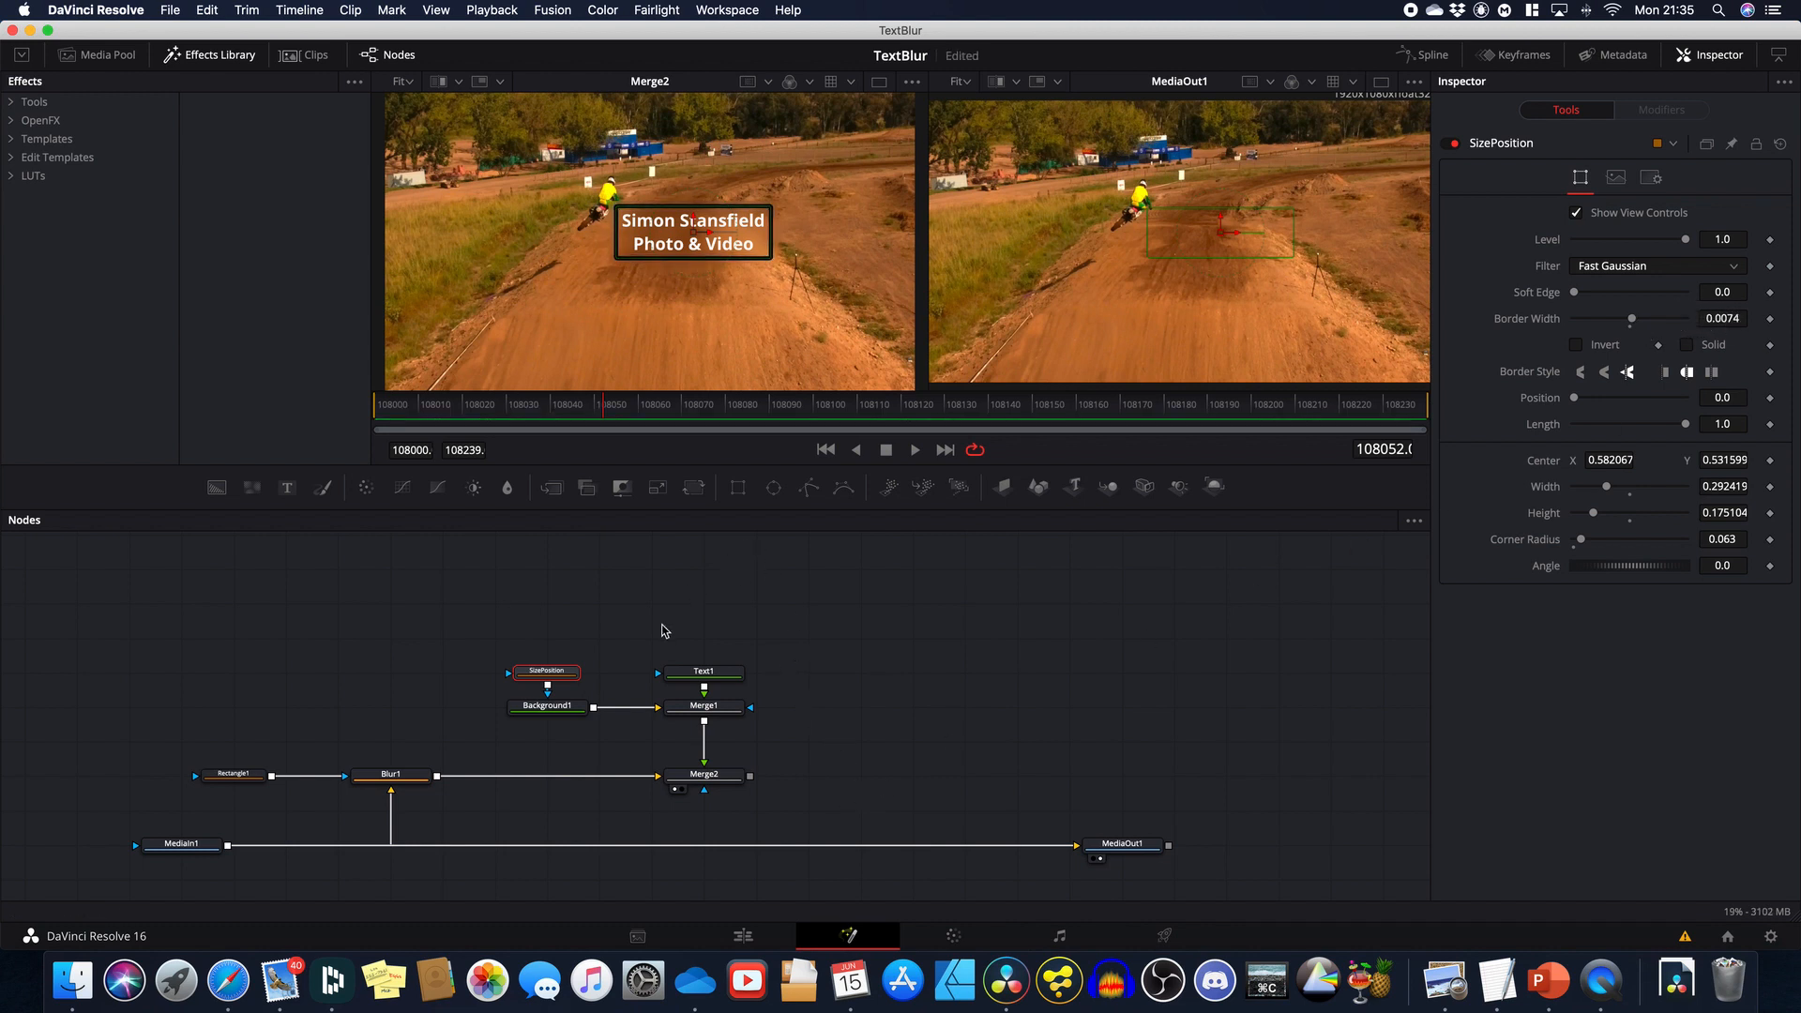
{"action": "left_click", "coordinate": [750, 777]}
{"action": "left_click_drag", "start_coordinate": [750, 778], "coordinate": [232, 846]}
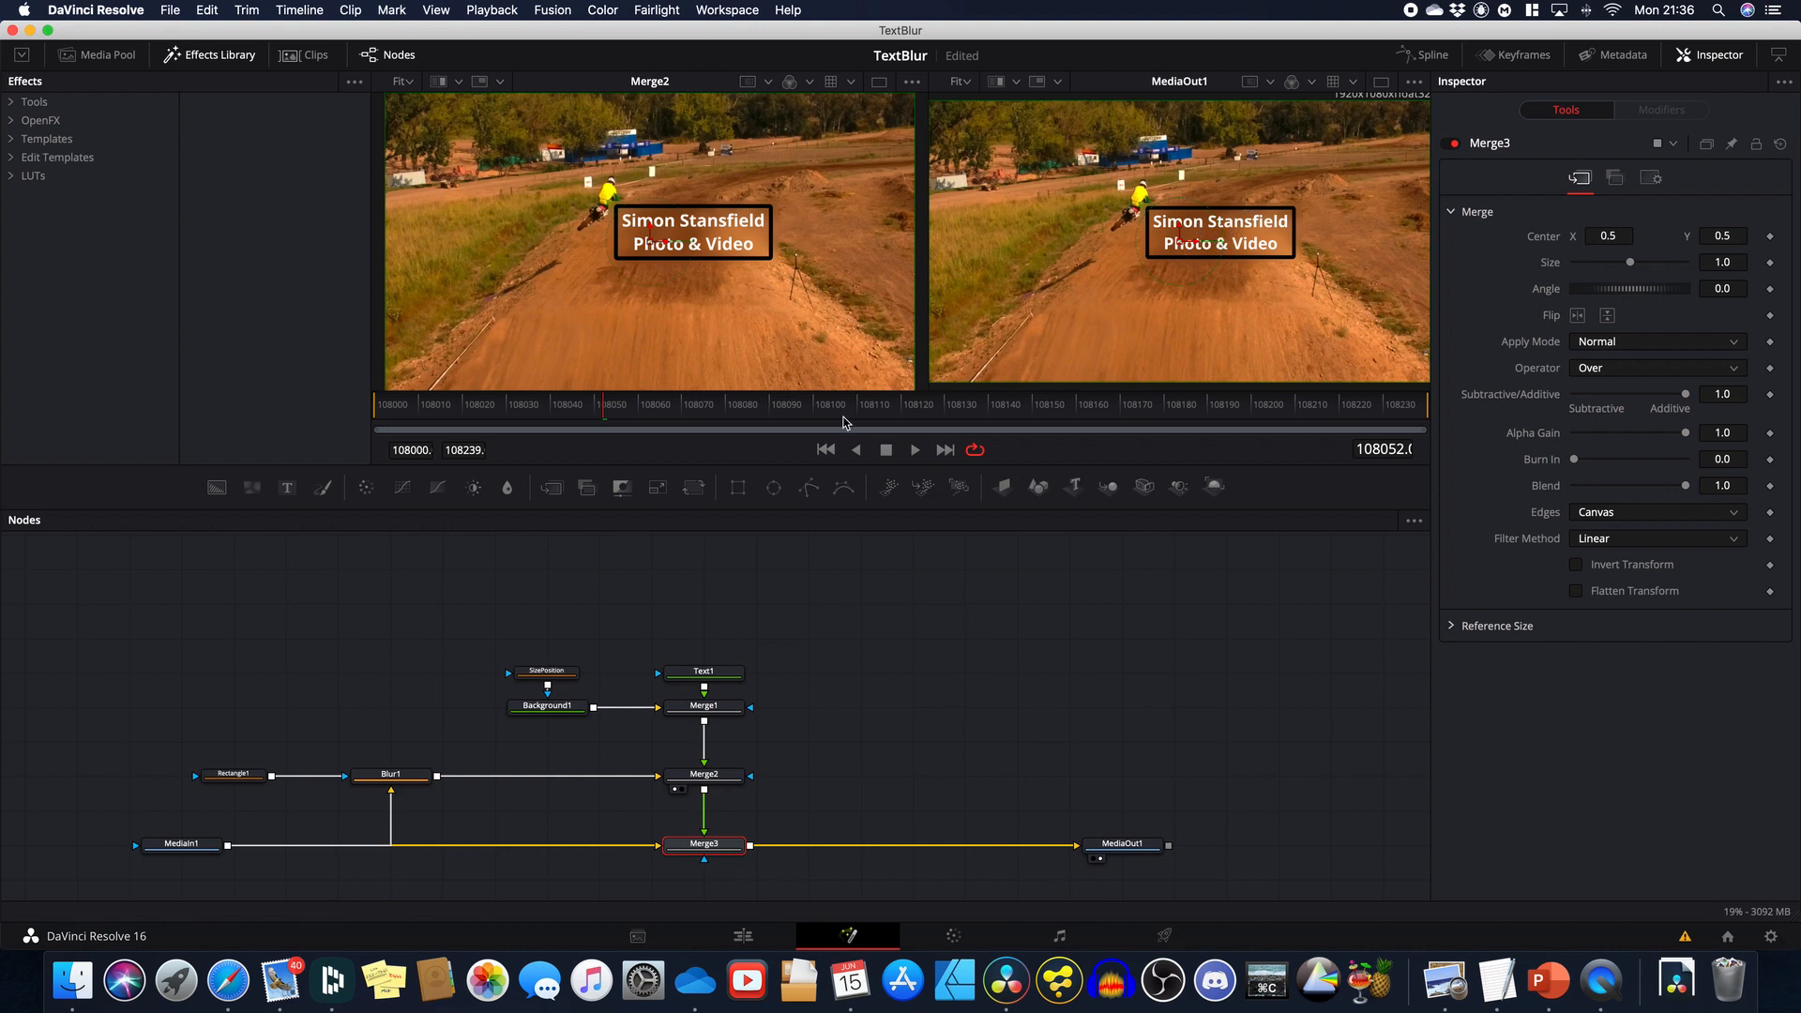
Step: Move the box lower right, set Blur1's size to 22.0, and tick SizePosition's Solid option
{"action": "left_click", "coordinate": [554, 671]}
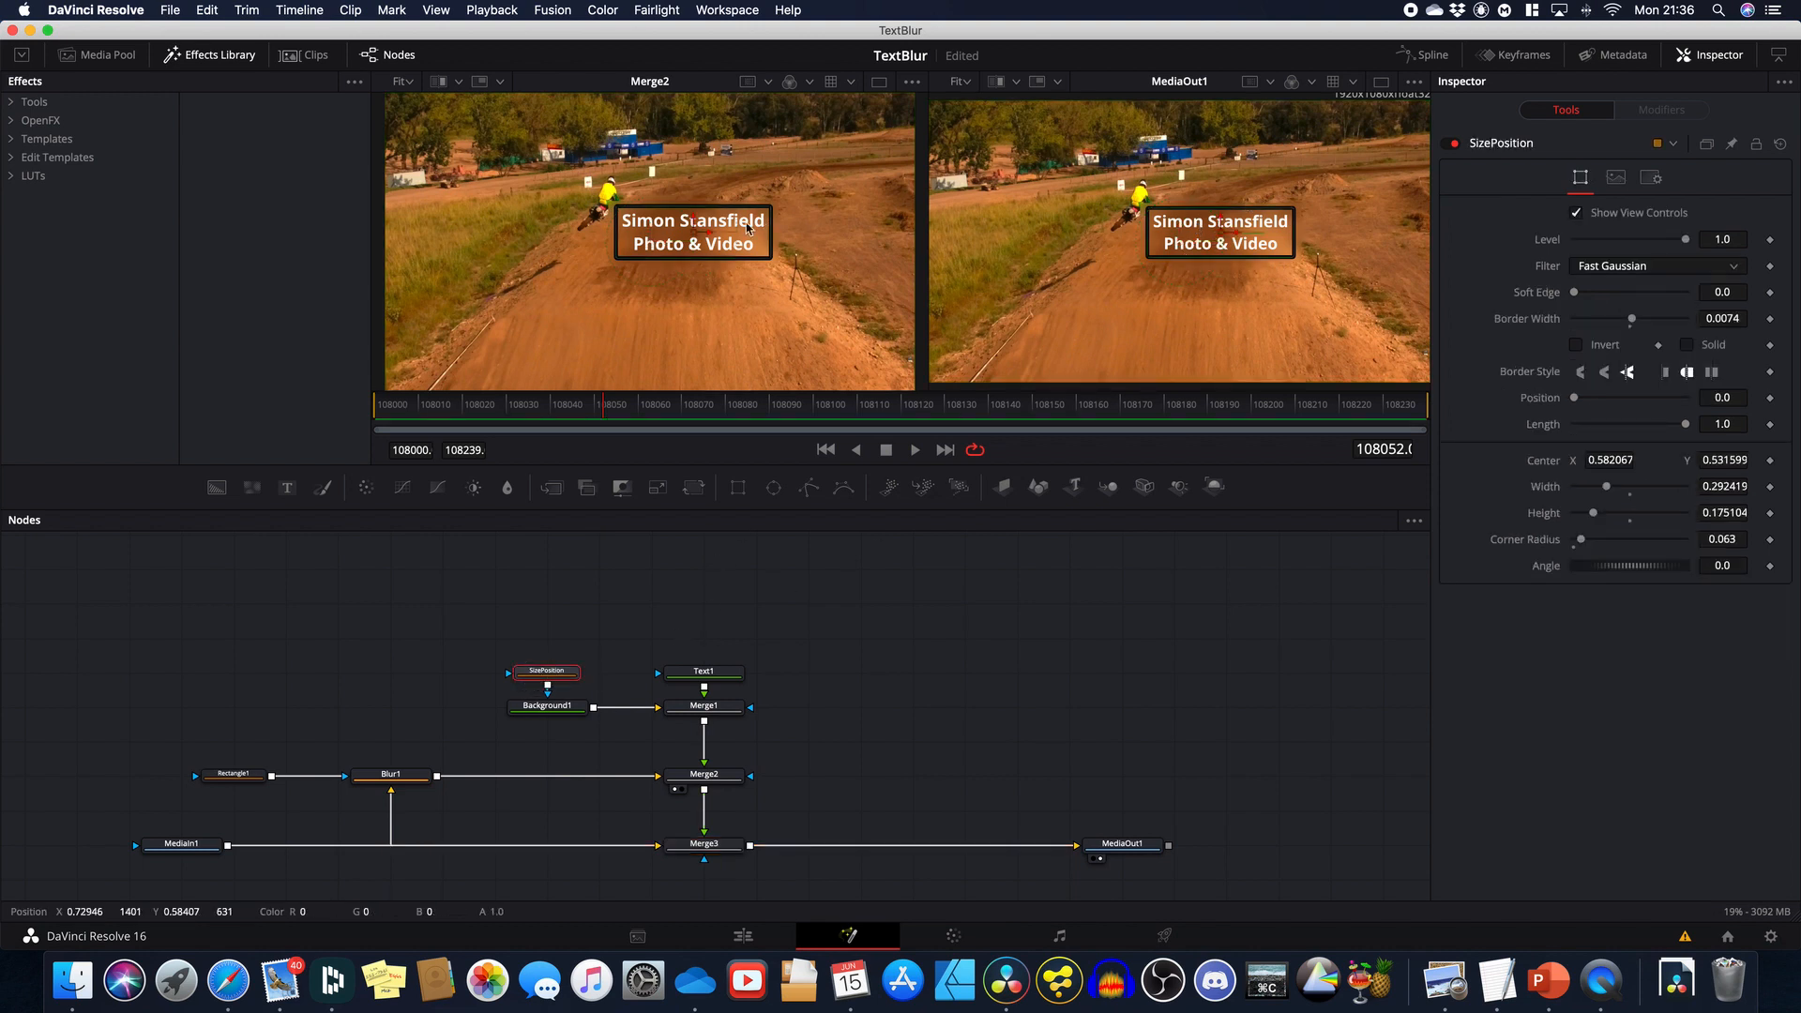
{"action": "left_click_drag", "start_coordinate": [691, 234], "coordinate": [825, 352]}
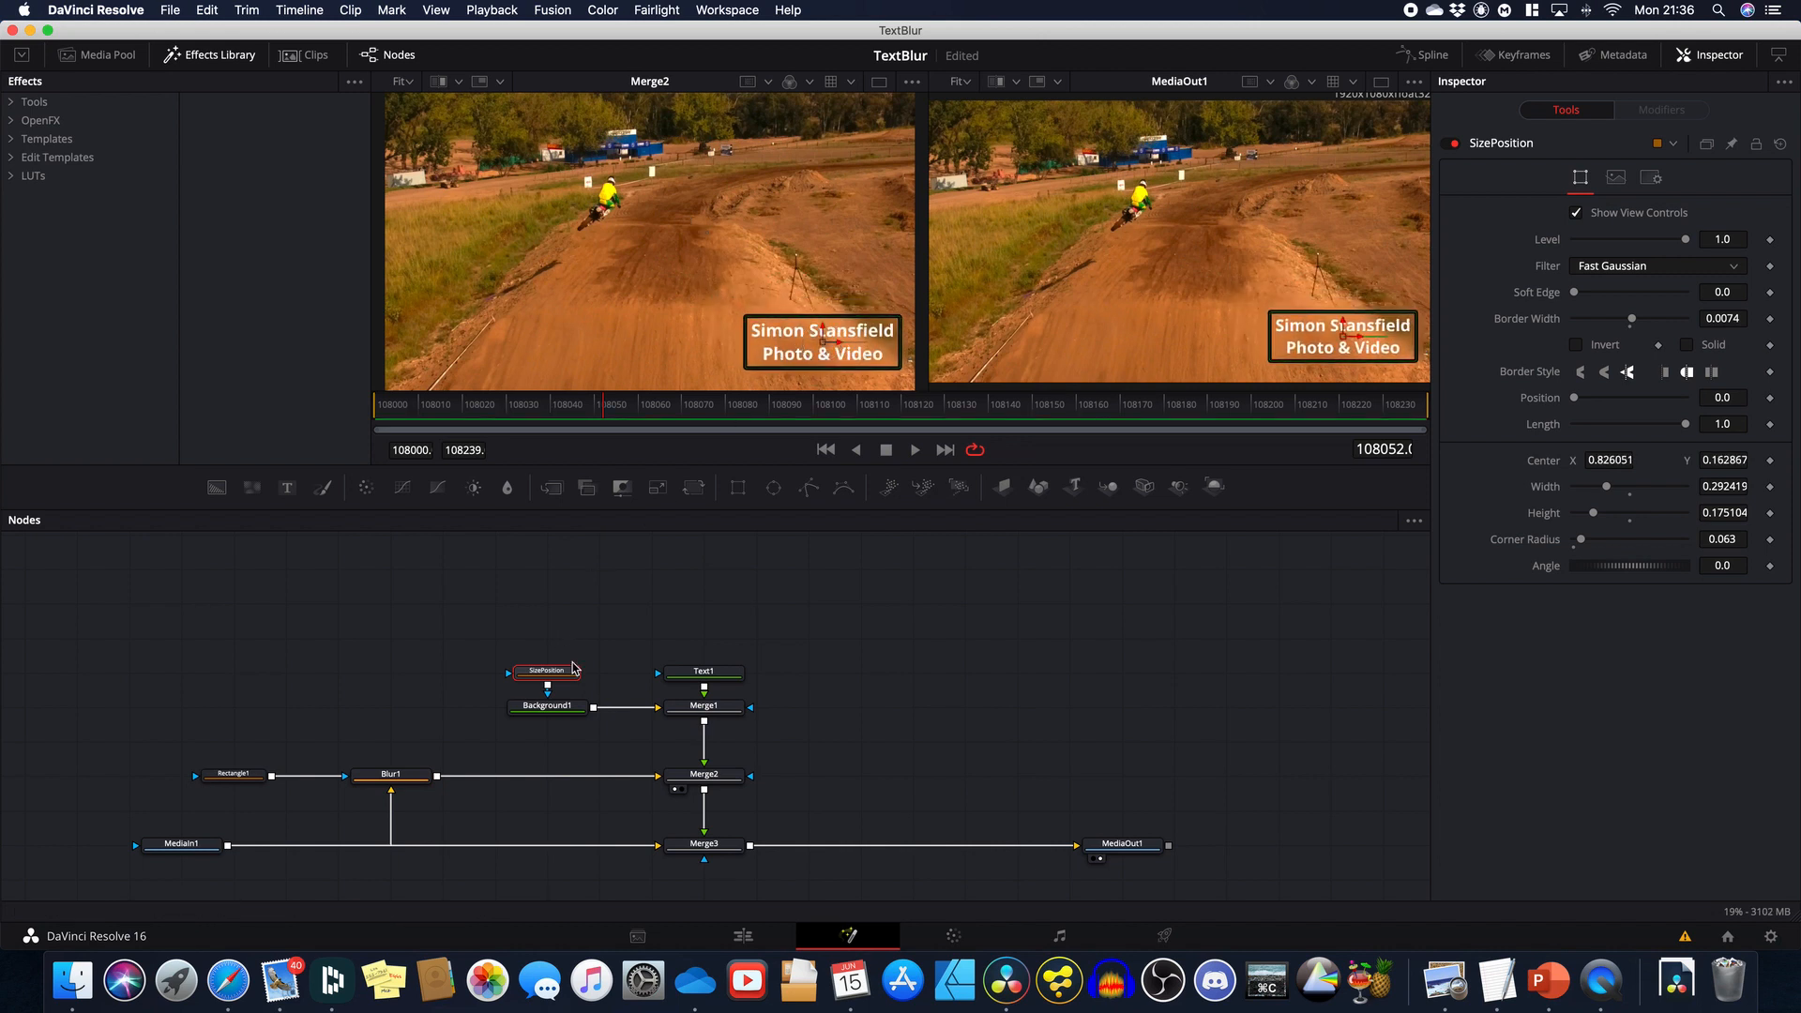
{"action": "left_click", "coordinate": [390, 771]}
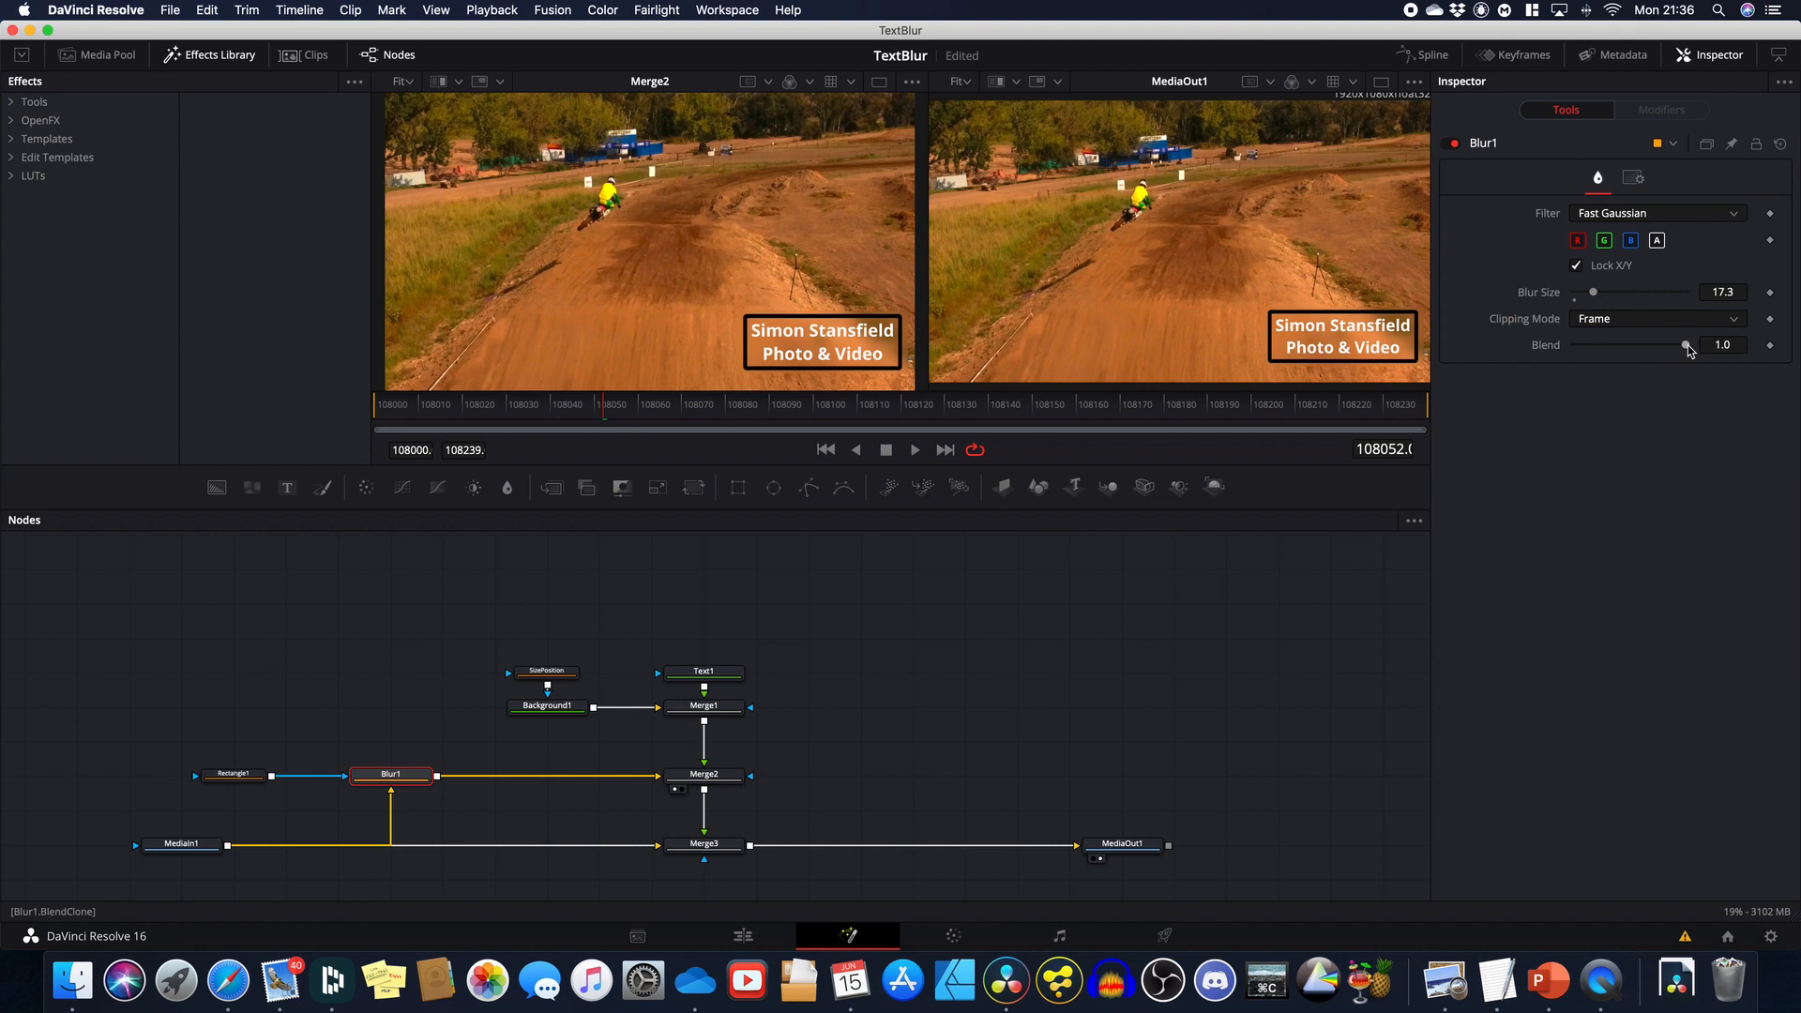
{"action": "mouse_move", "coordinate": [1598, 298]}
{"action": "left_mouse_down"}
{"action": "mouse_move", "coordinate": [1620, 298]}
{"action": "mouse_move", "coordinate": [1601, 299]}
{"action": "left_mouse_up"}
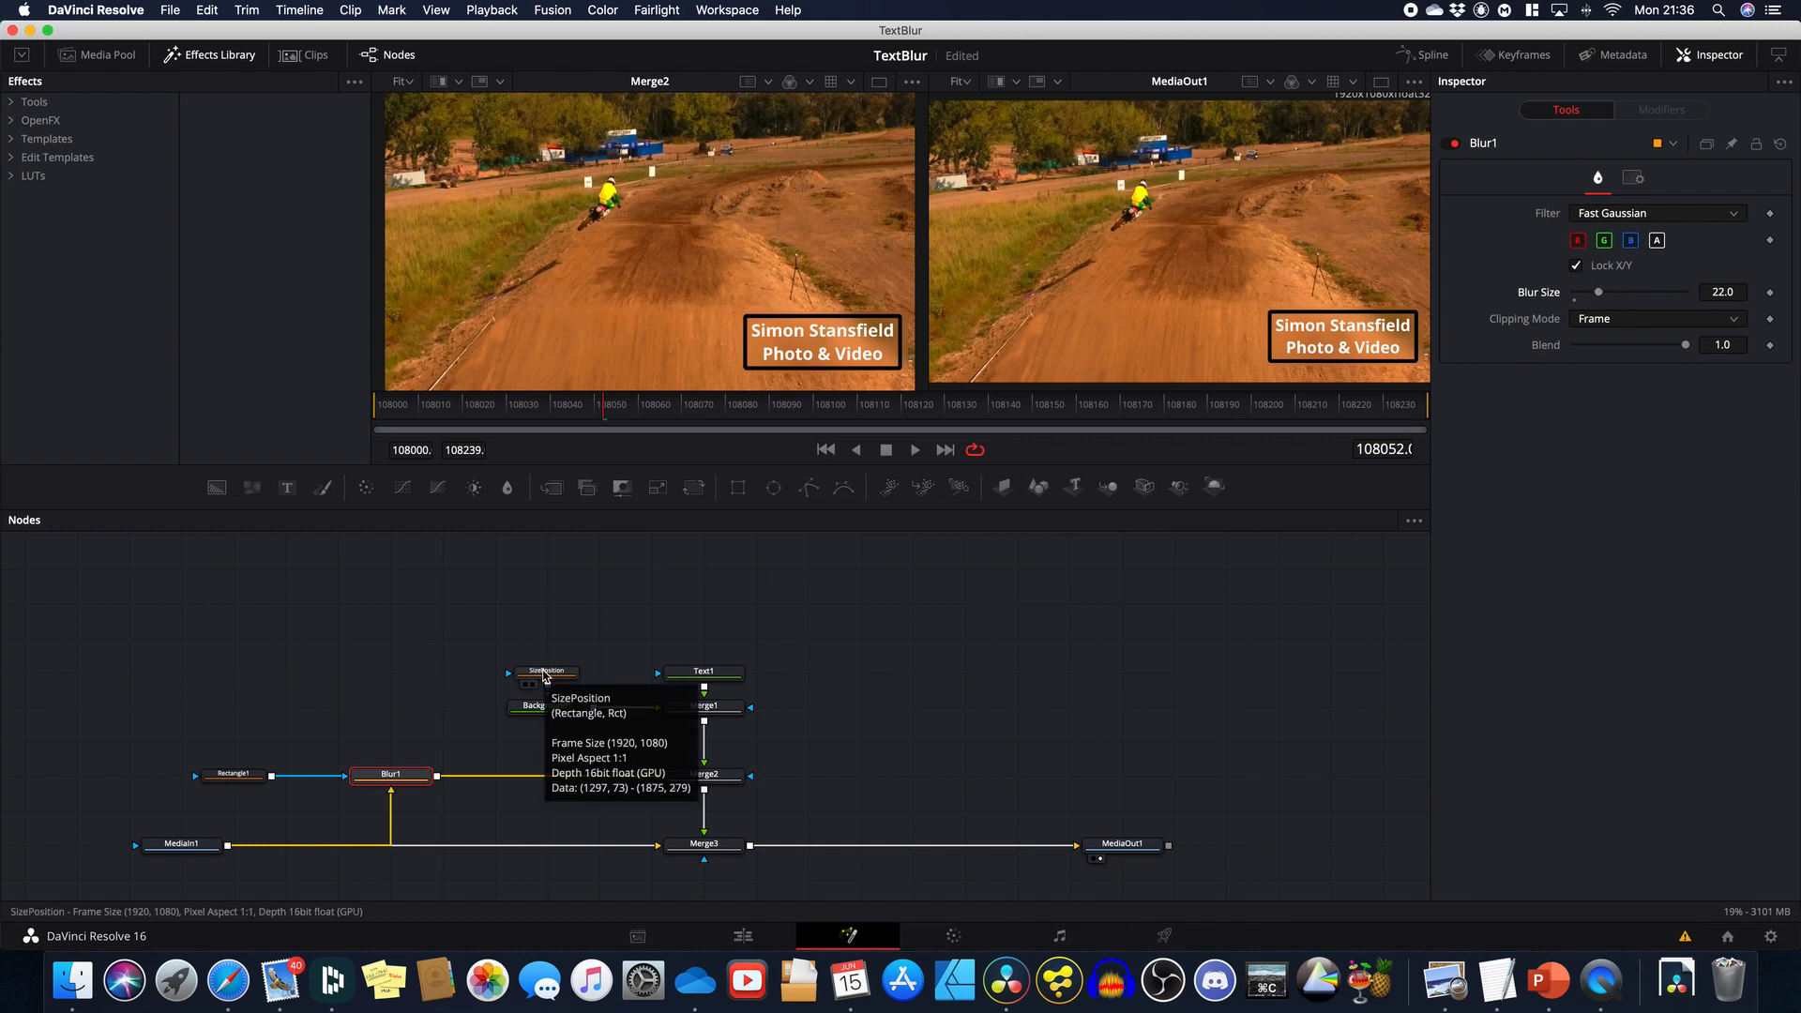
{"action": "left_click", "coordinate": [545, 673]}
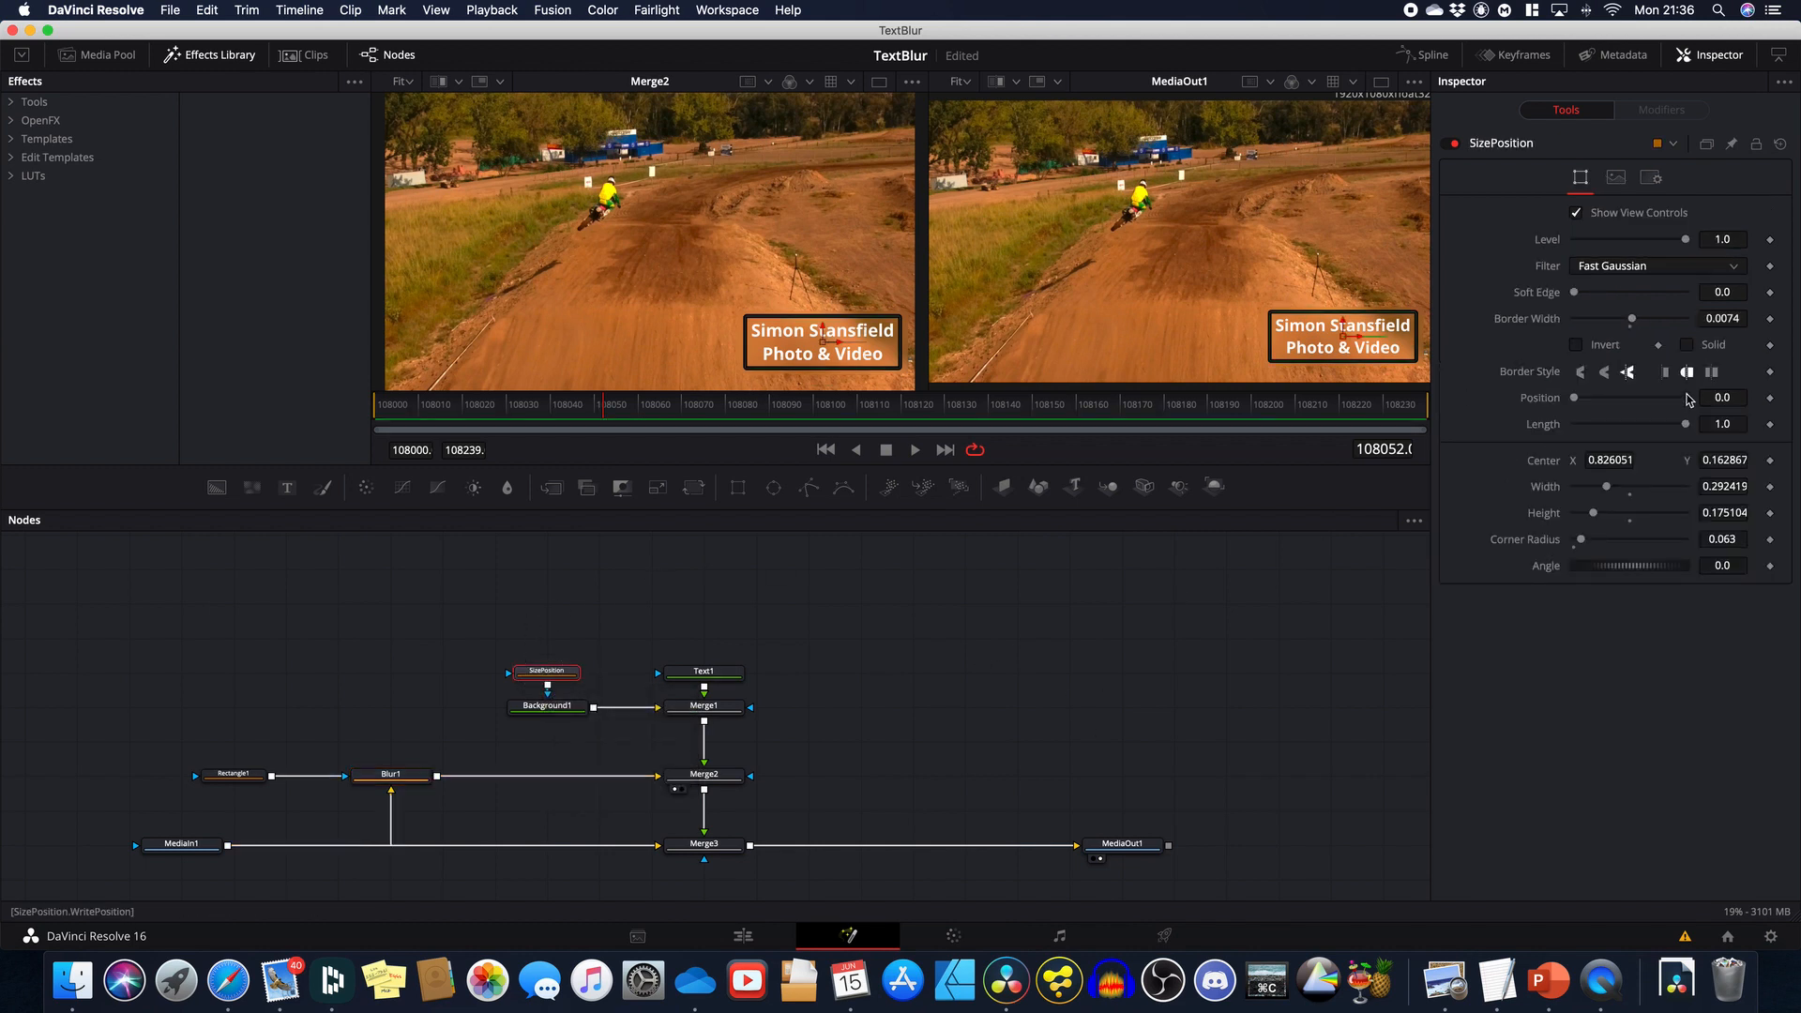
{"action": "left_click", "coordinate": [1686, 344]}
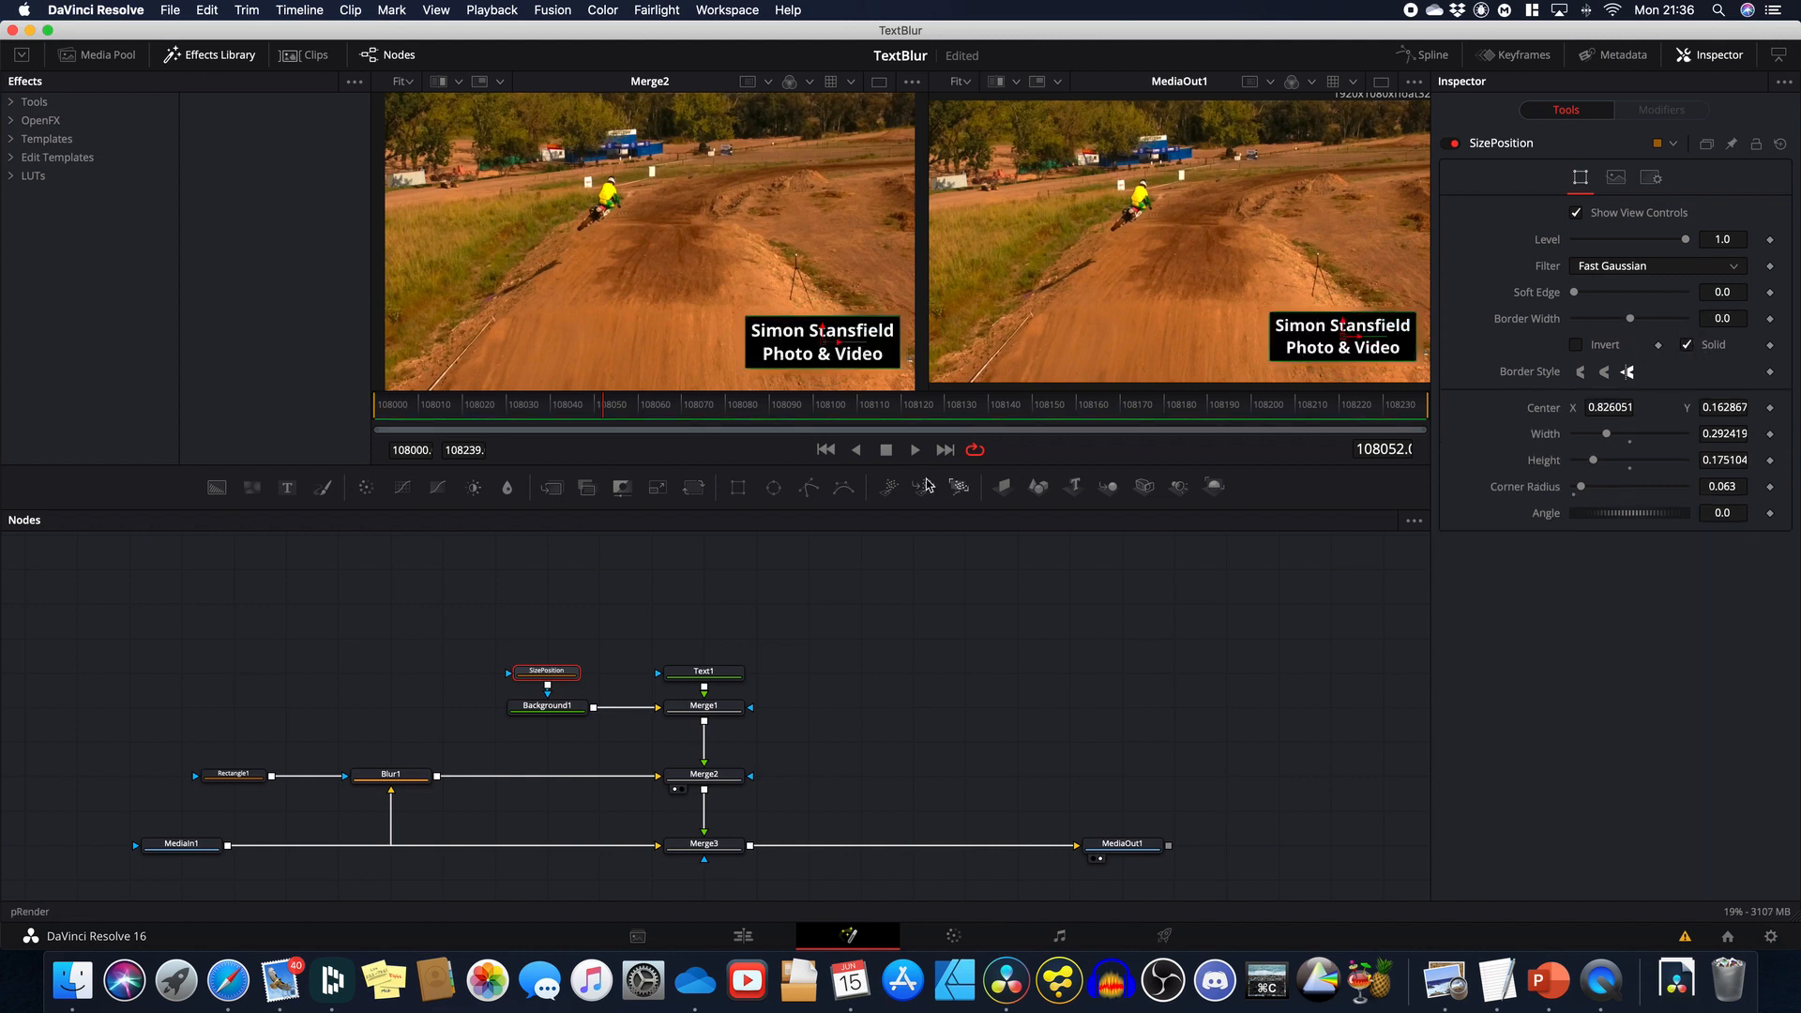
Step: Tint Background1 a translucent dark red (alpha 0.386) and move the box to the upper left
{"action": "left_click", "coordinate": [559, 707]}
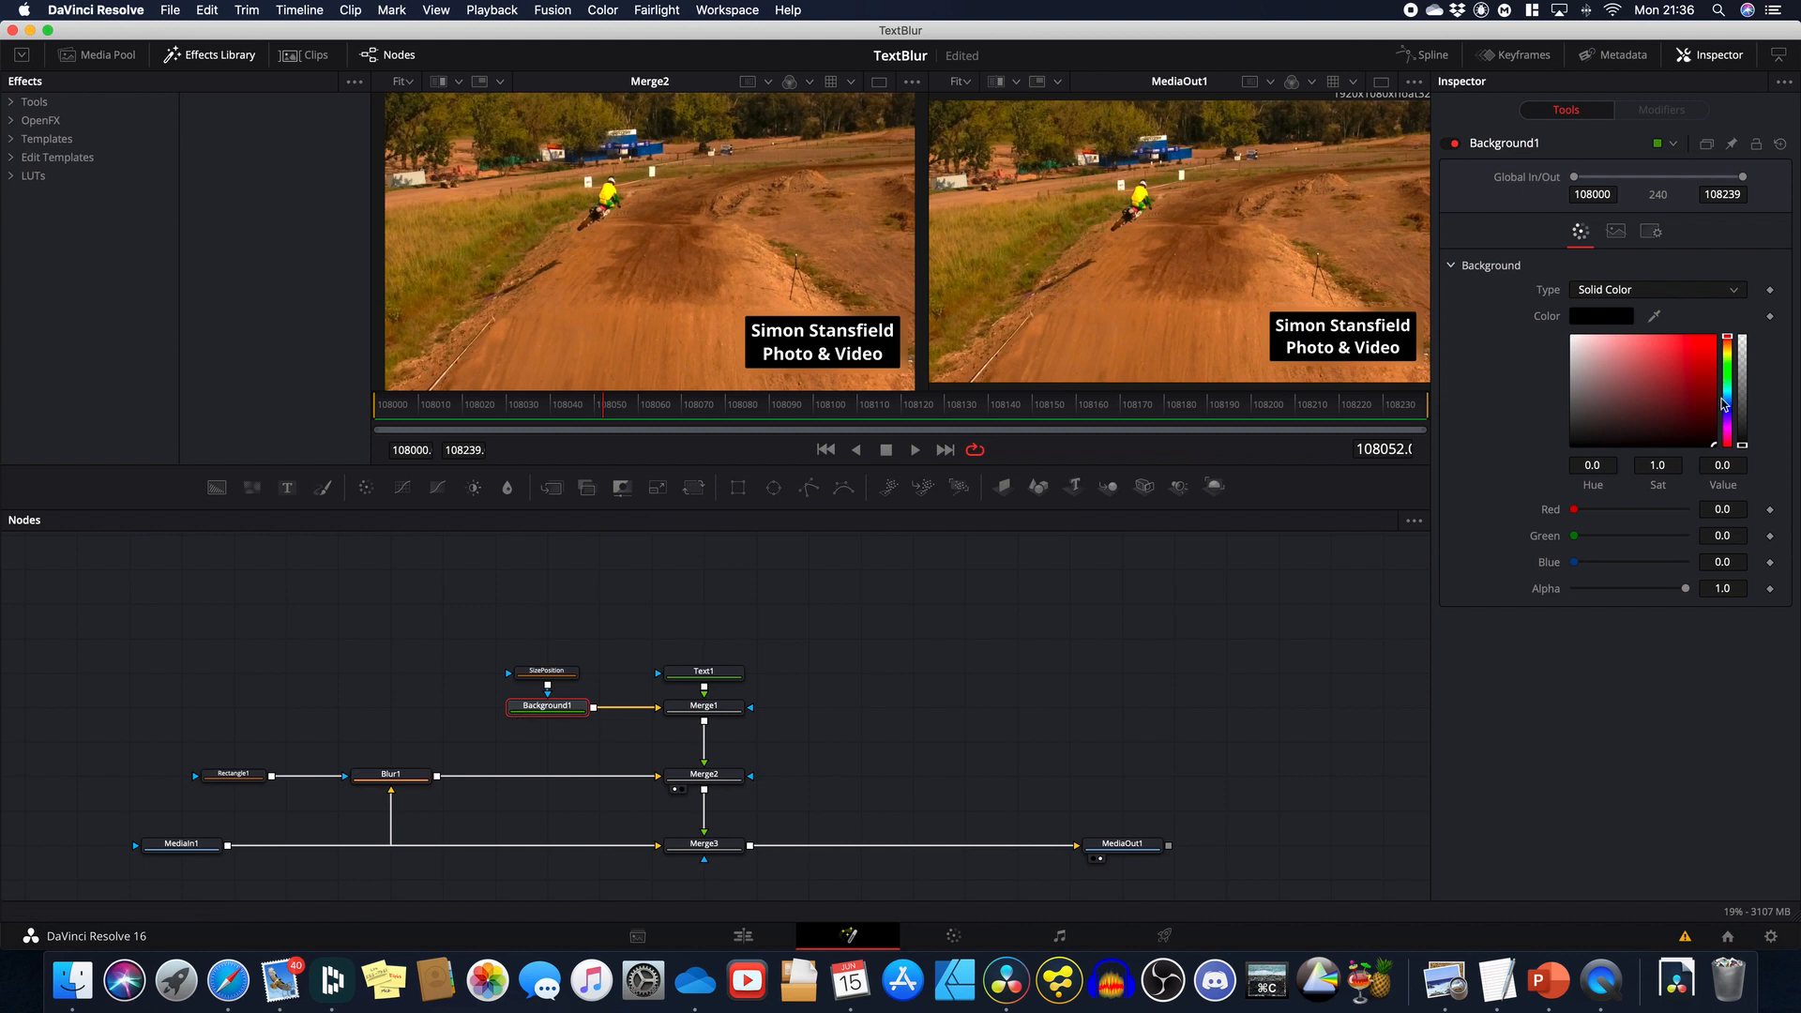
{"action": "left_click_drag", "start_coordinate": [1702, 411], "coordinate": [1689, 374]}
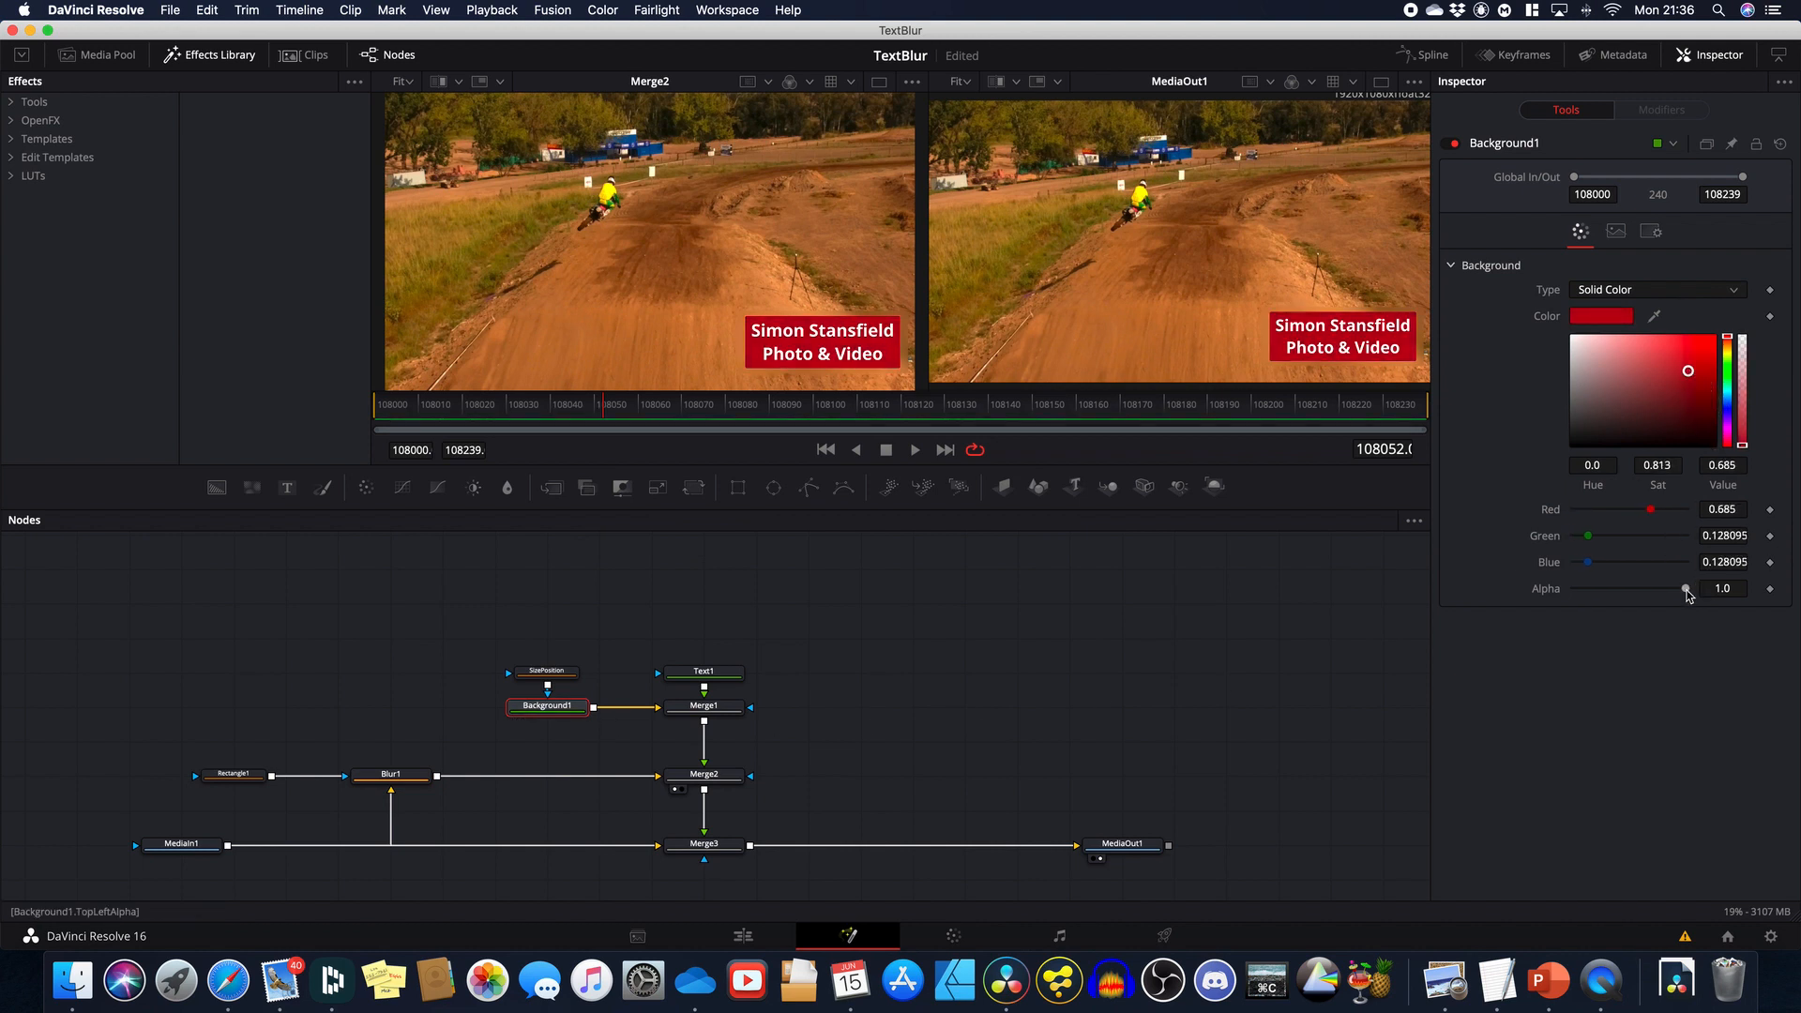
{"action": "left_click_drag", "start_coordinate": [1685, 591], "coordinate": [1616, 589]}
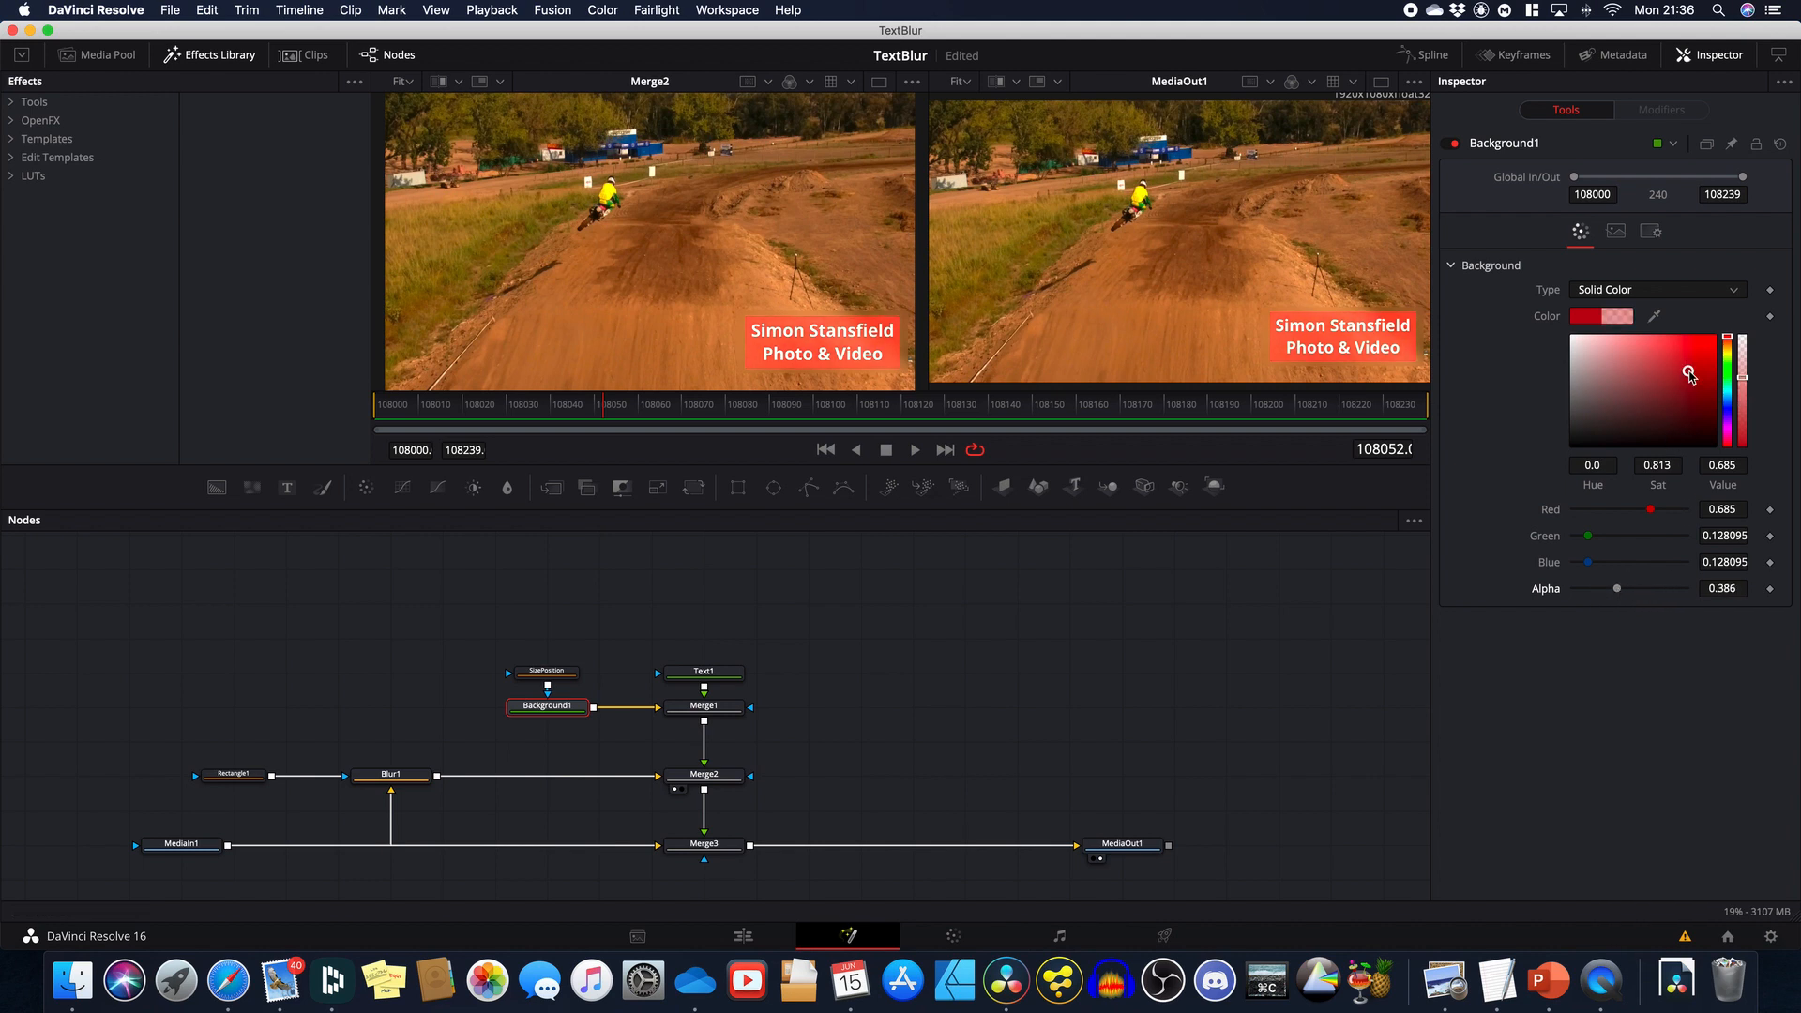
{"action": "left_click_drag", "start_coordinate": [1690, 375], "coordinate": [1684, 407]}
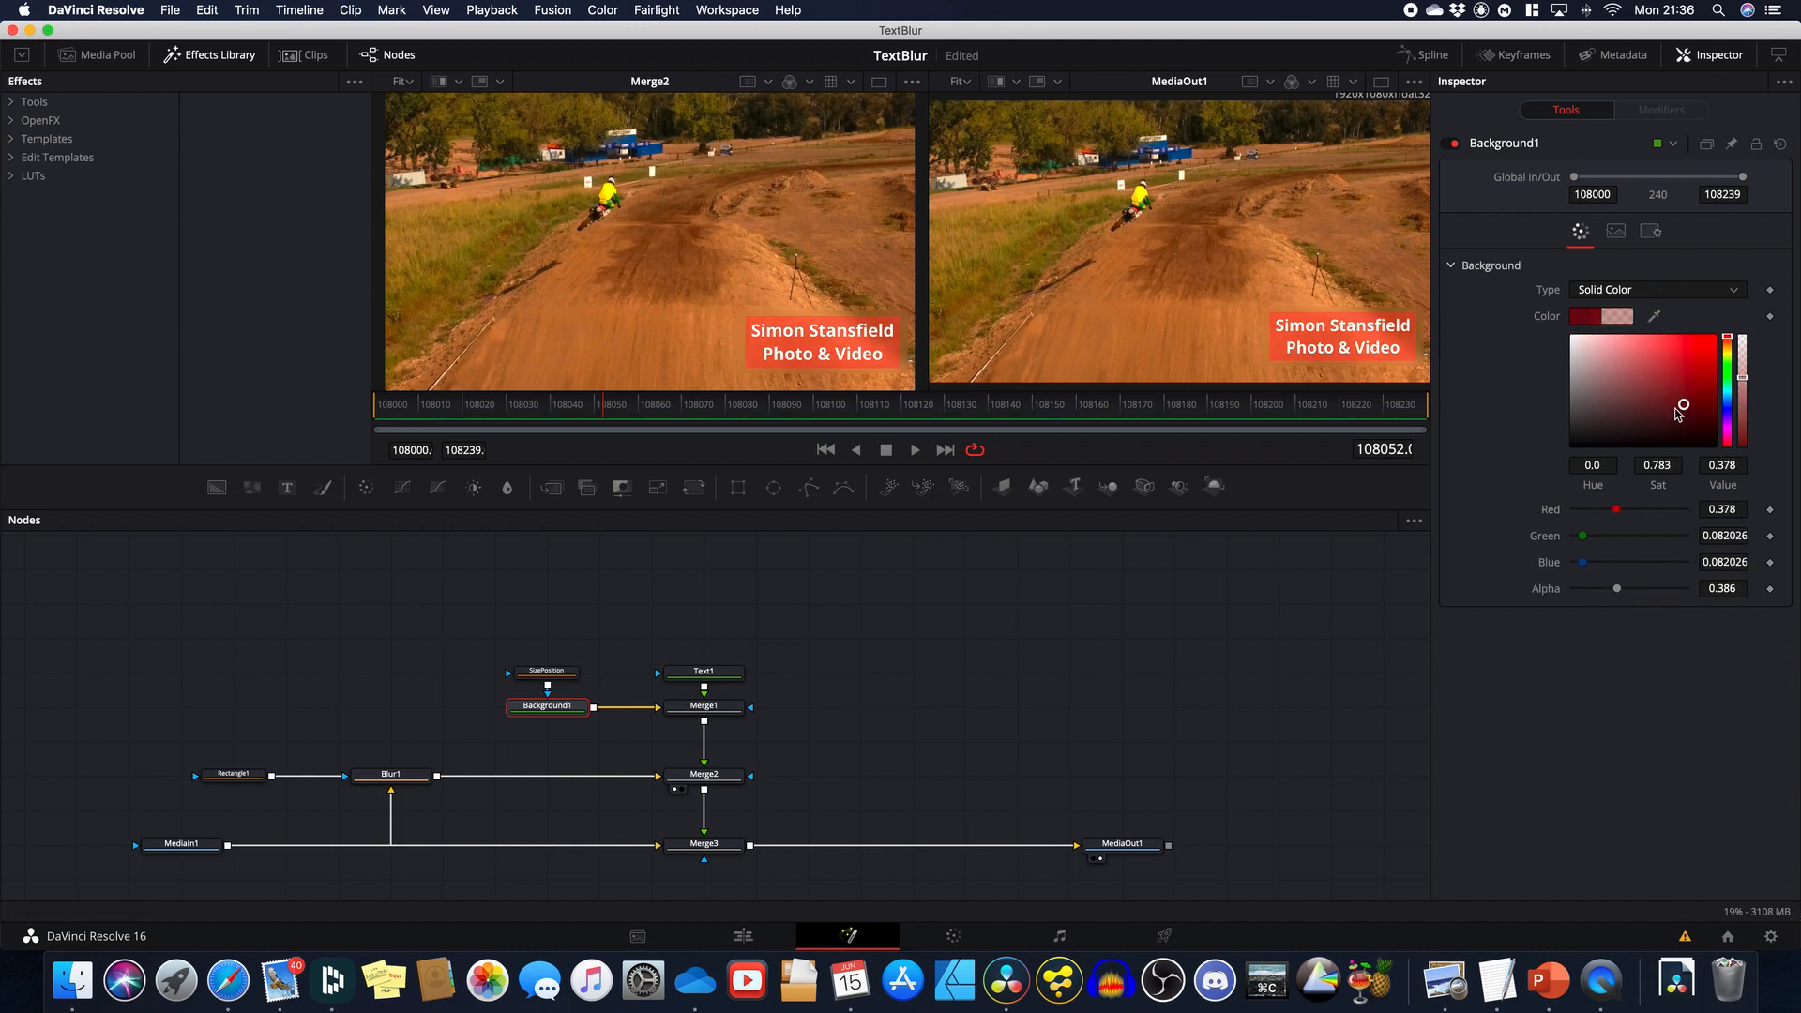
{"action": "left_click", "coordinate": [547, 670]}
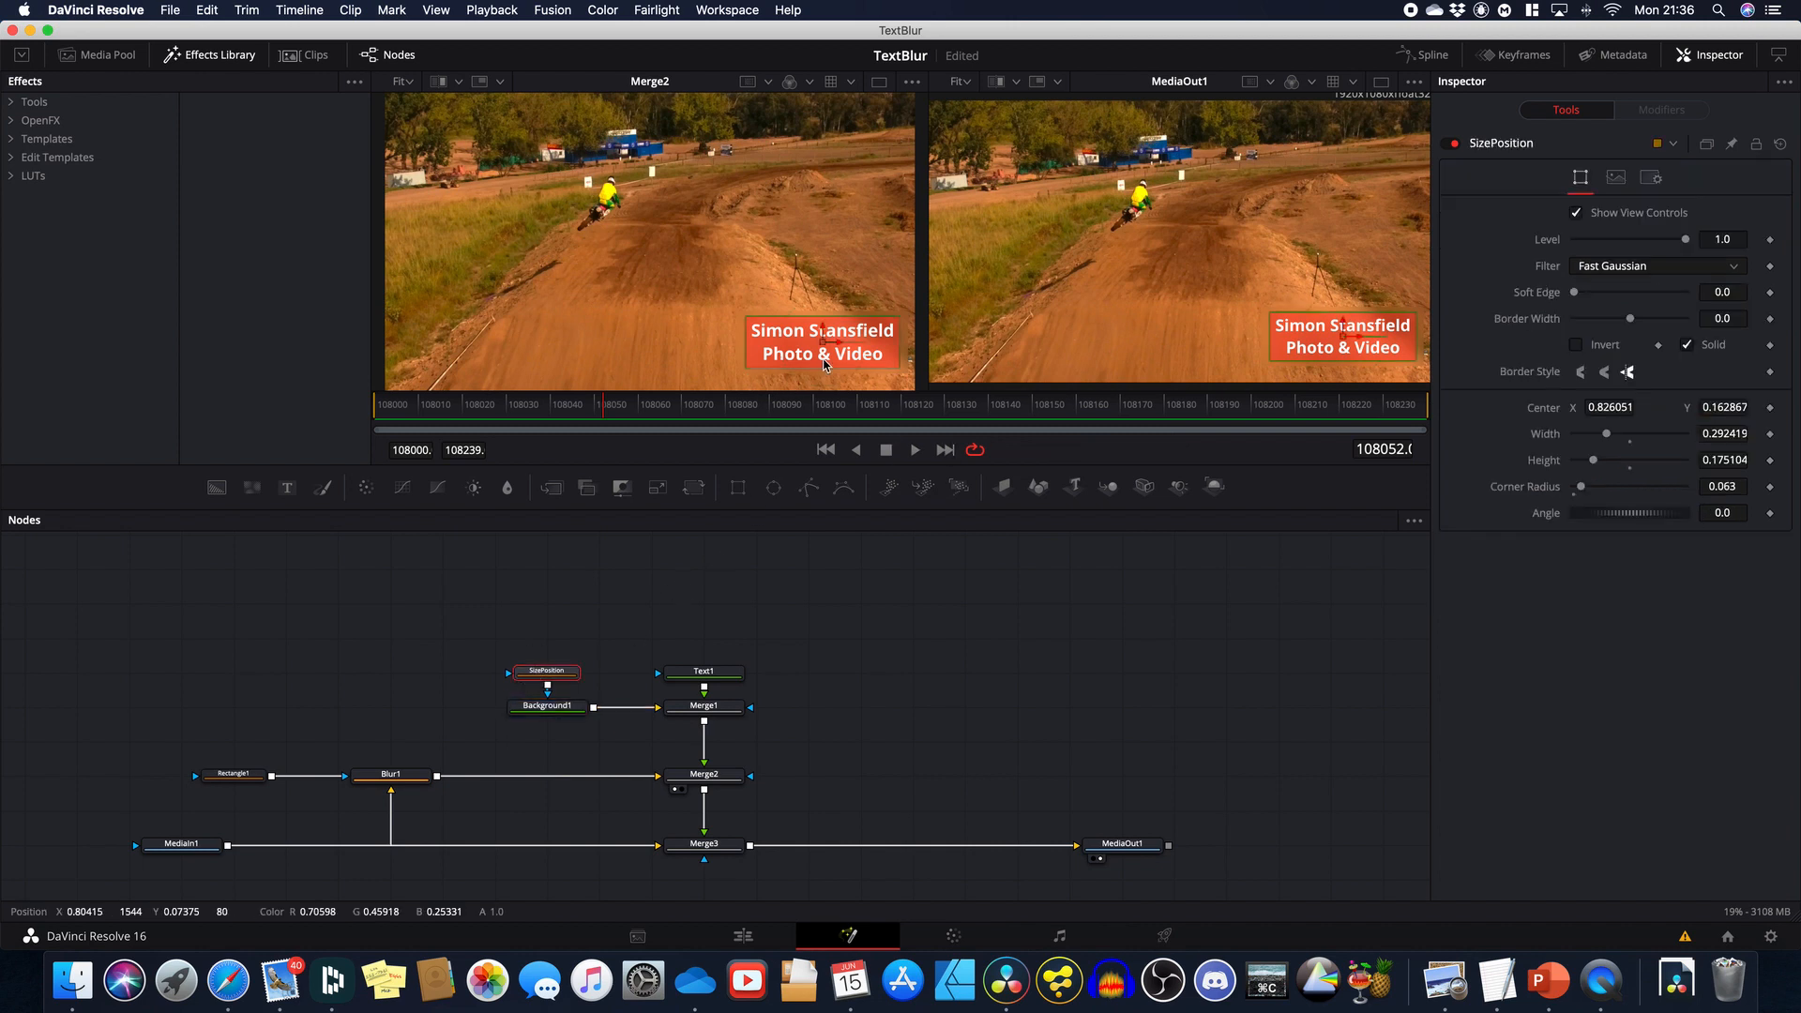
{"action": "left_click_drag", "start_coordinate": [826, 349], "coordinate": [581, 192]}
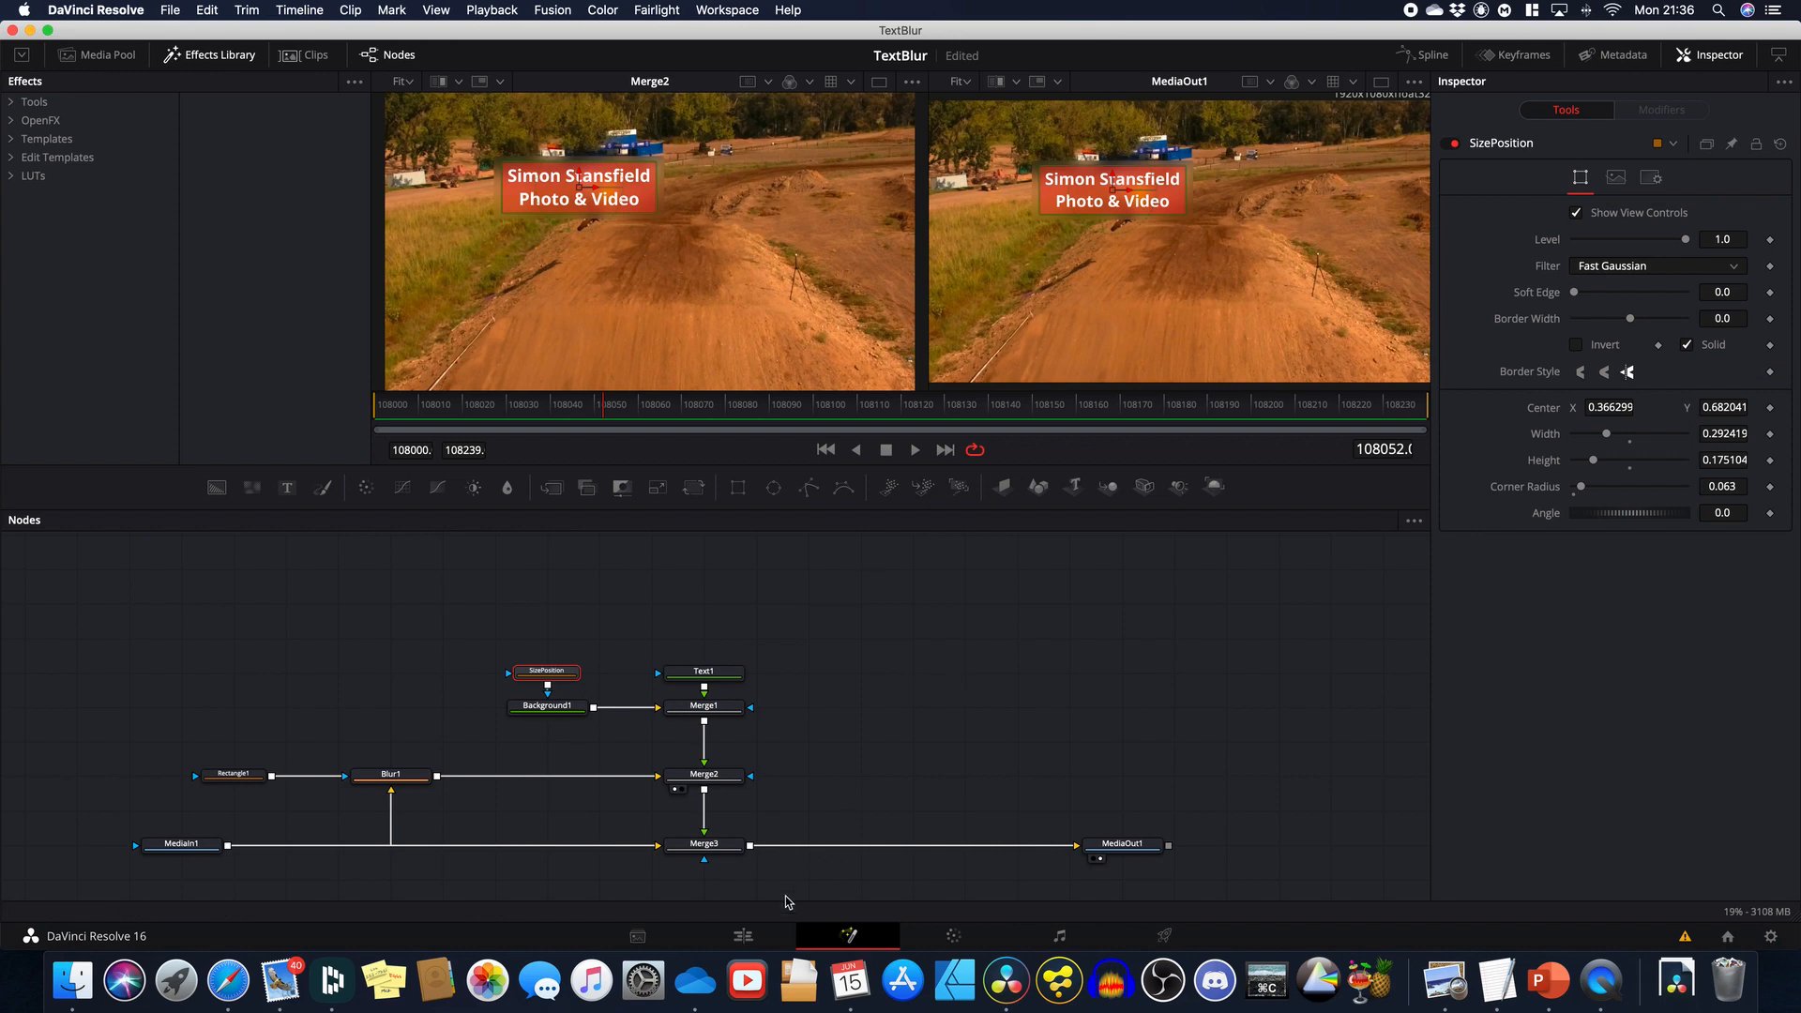
Step: Back on the Edit timeline, place a copy of the motocross clip later on Video 1
{"action": "left_click", "coordinate": [744, 937]}
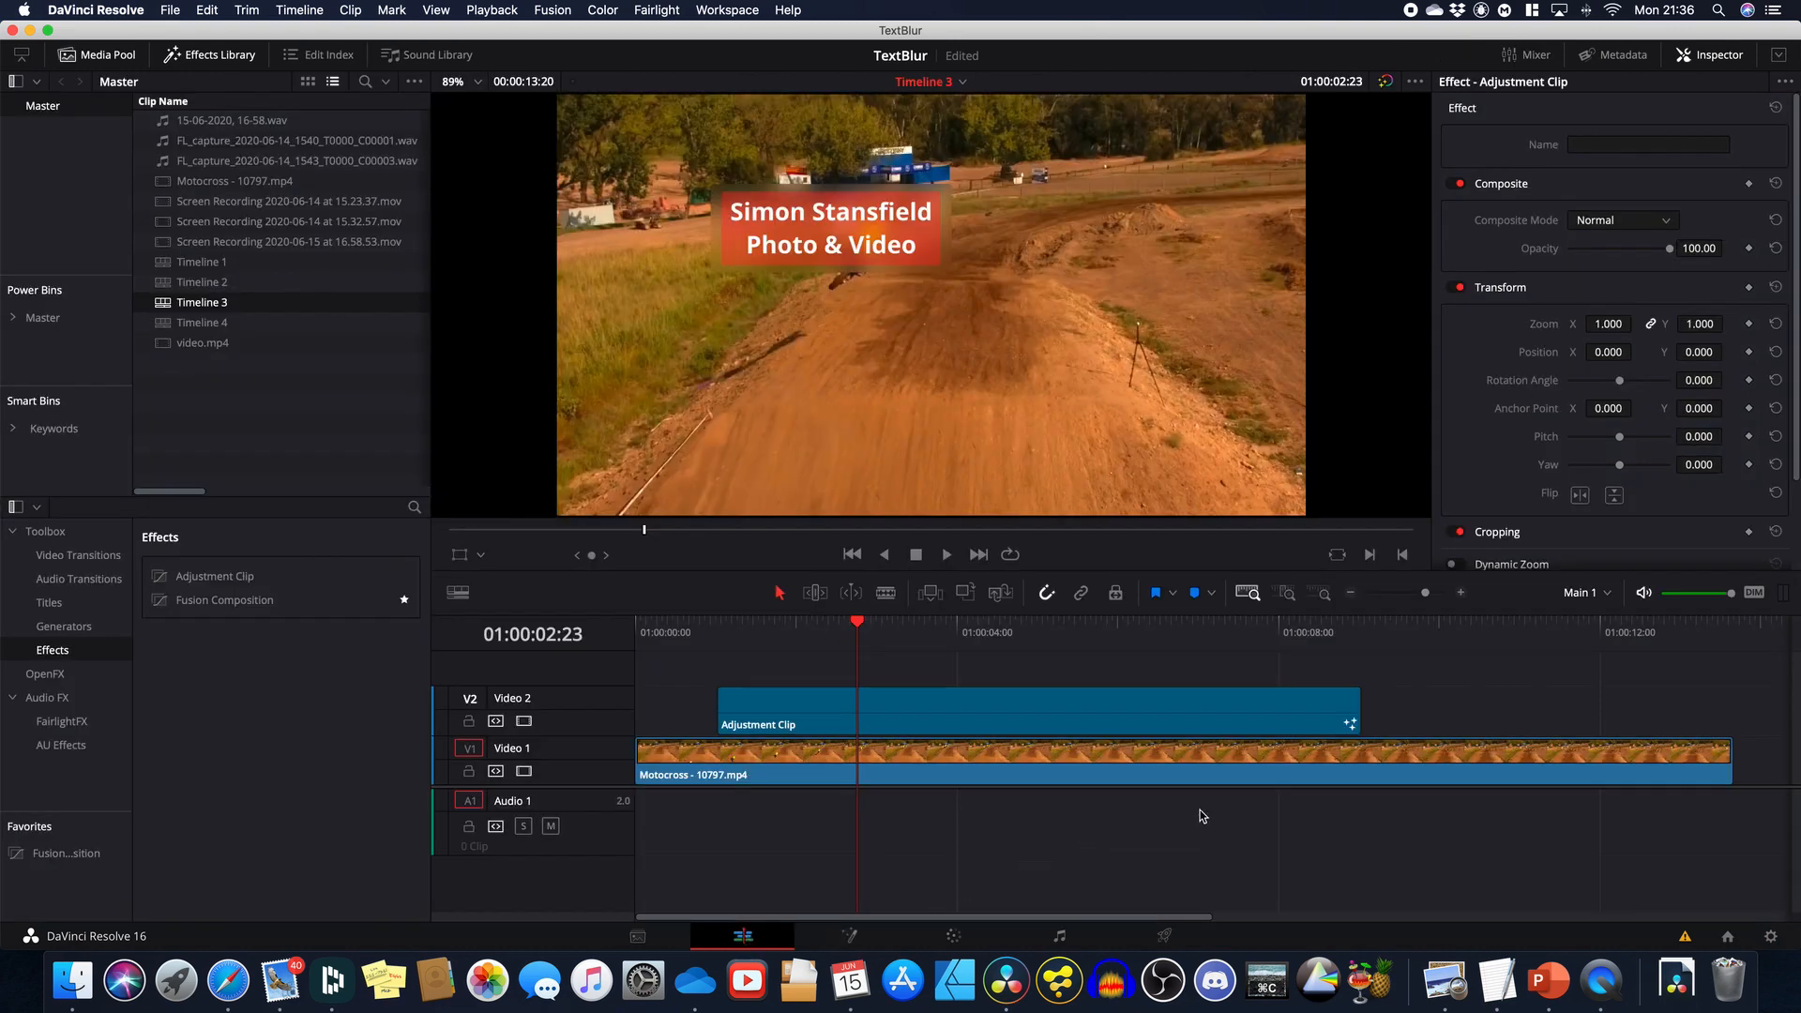
{"action": "left_click_drag", "start_coordinate": [1078, 917], "coordinate": [1310, 908]}
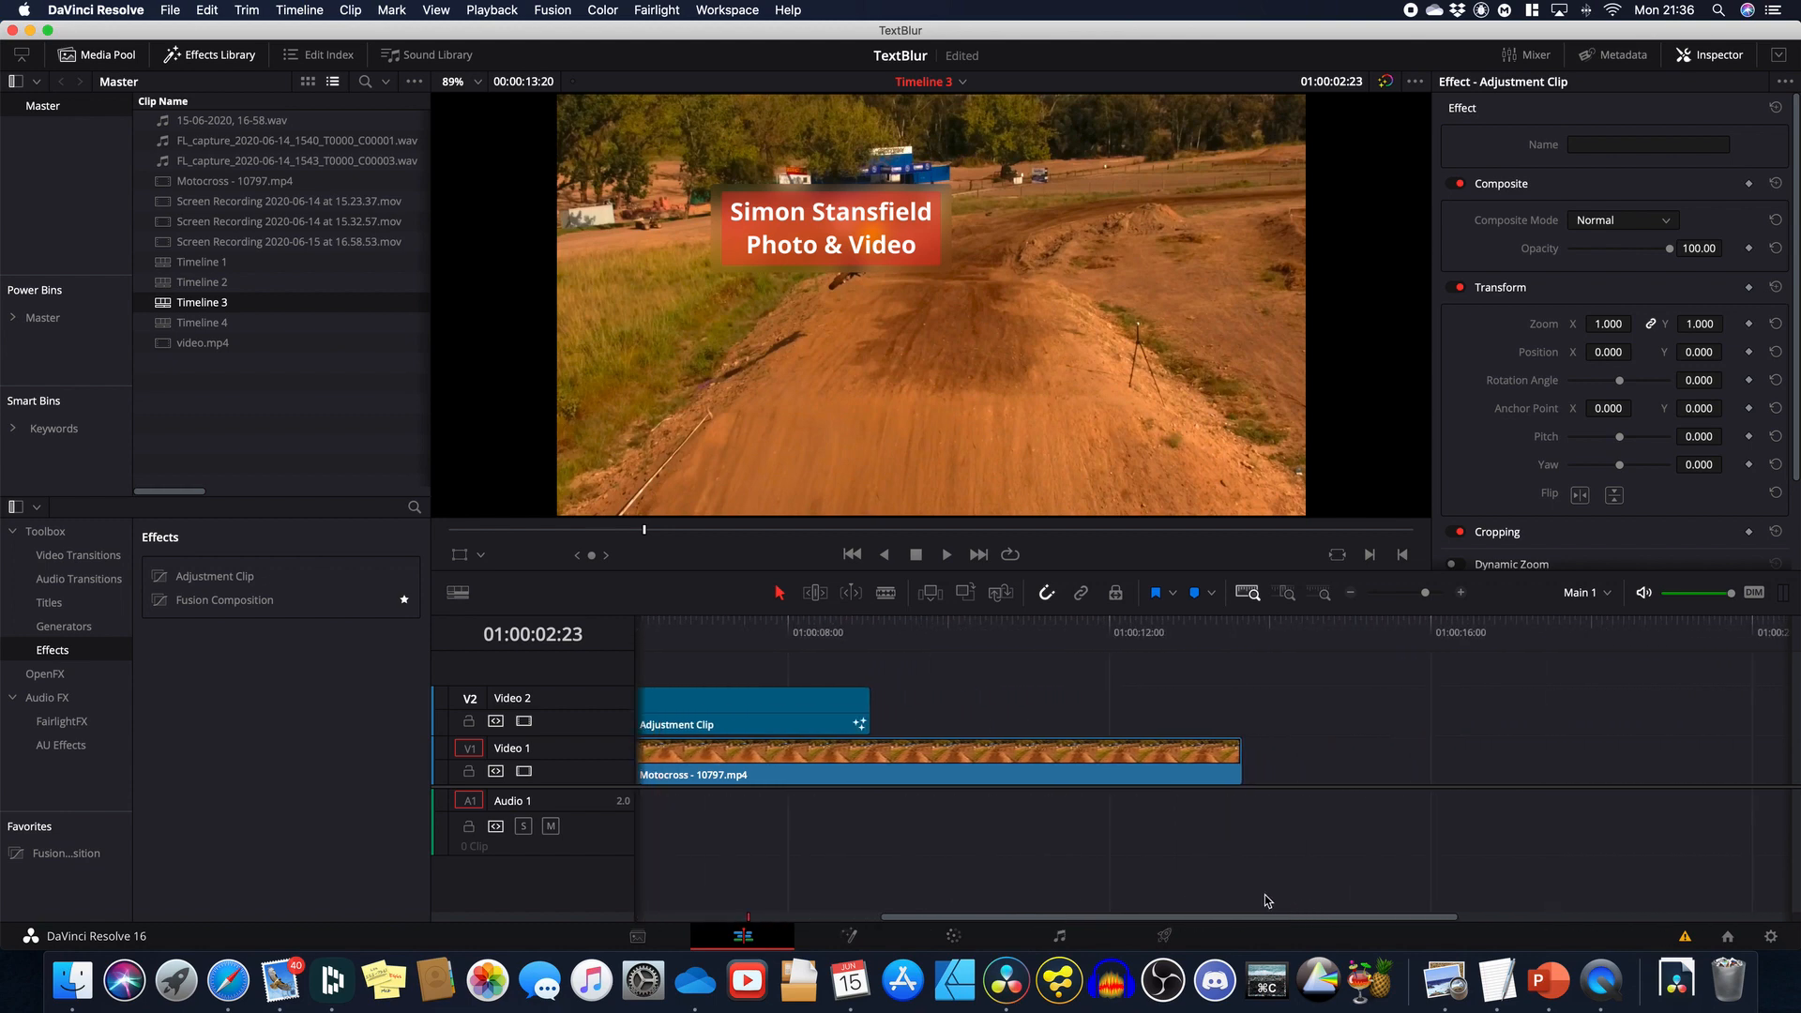
{"action": "left_click_drag", "start_coordinate": [1006, 767], "coordinate": [1495, 773]}
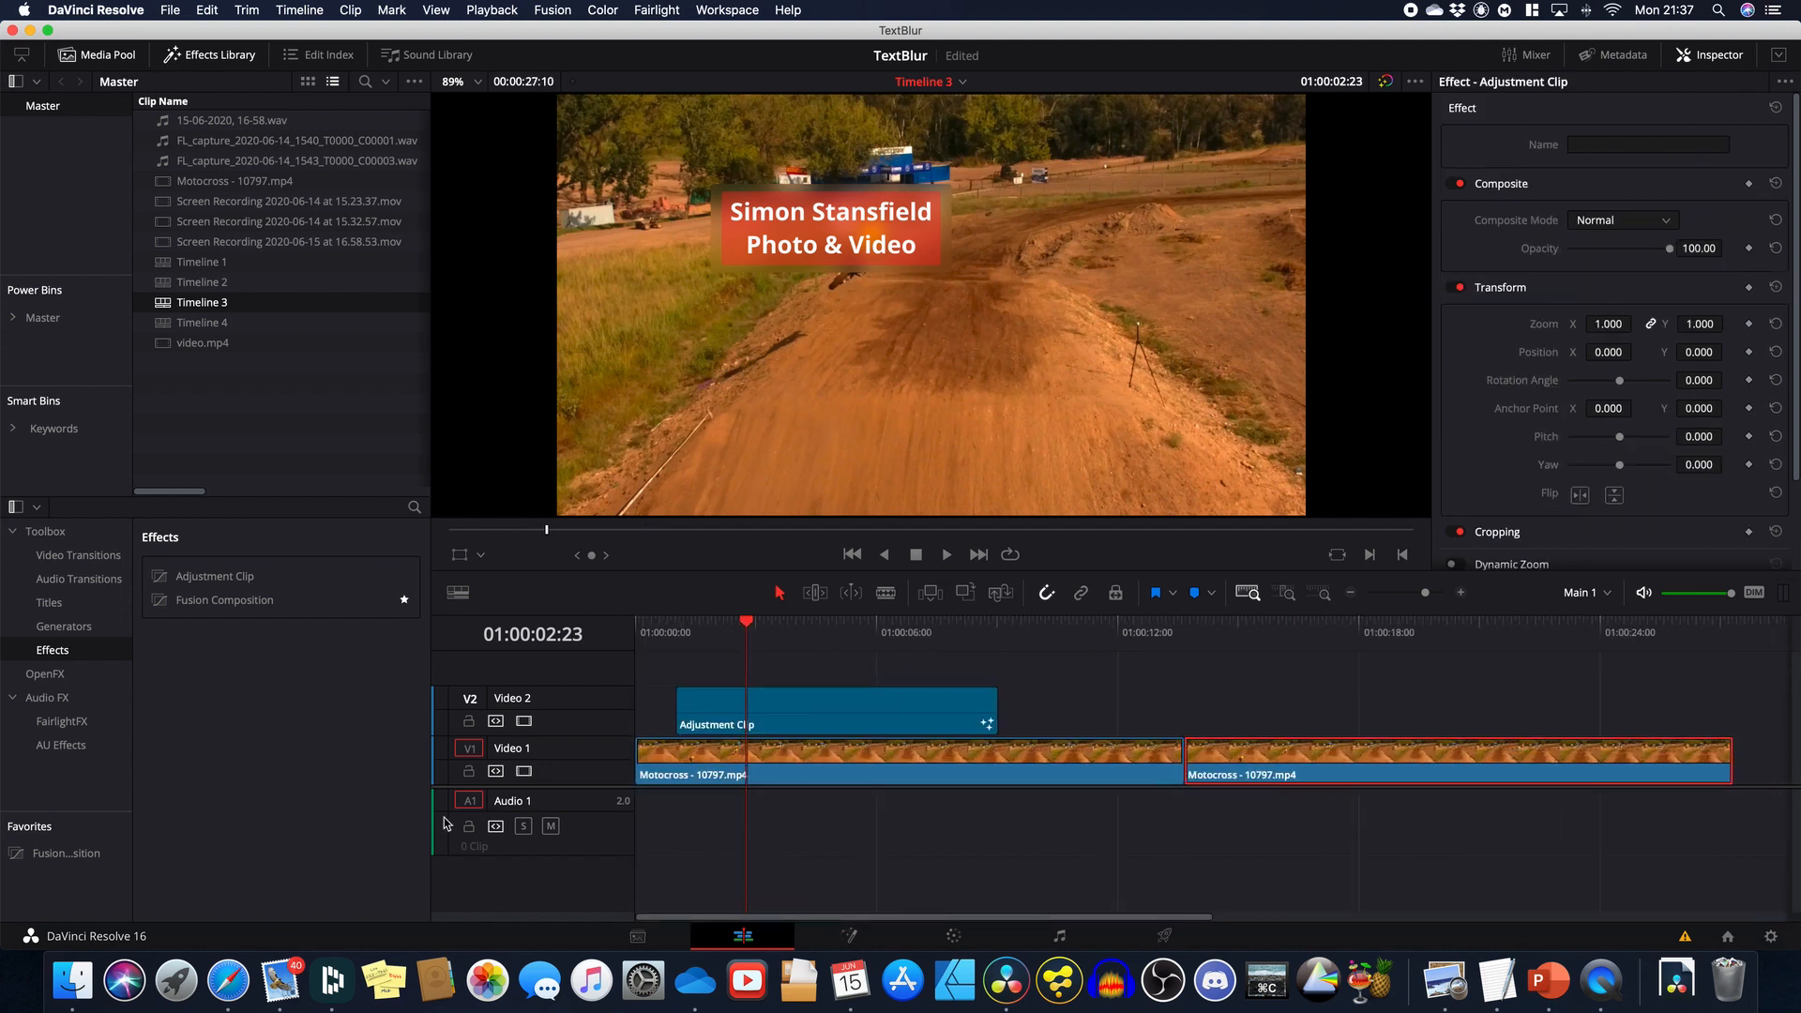
Step: Put an Adjustment Clip on Video 2 above the copy at around 01:00:16, and open it in Fusion
{"action": "left_click_drag", "start_coordinate": [246, 576], "coordinate": [1276, 703]}
{"action": "left_click_drag", "start_coordinate": [1326, 630], "coordinate": [1412, 667]}
{"action": "left_click", "coordinate": [1394, 721]}
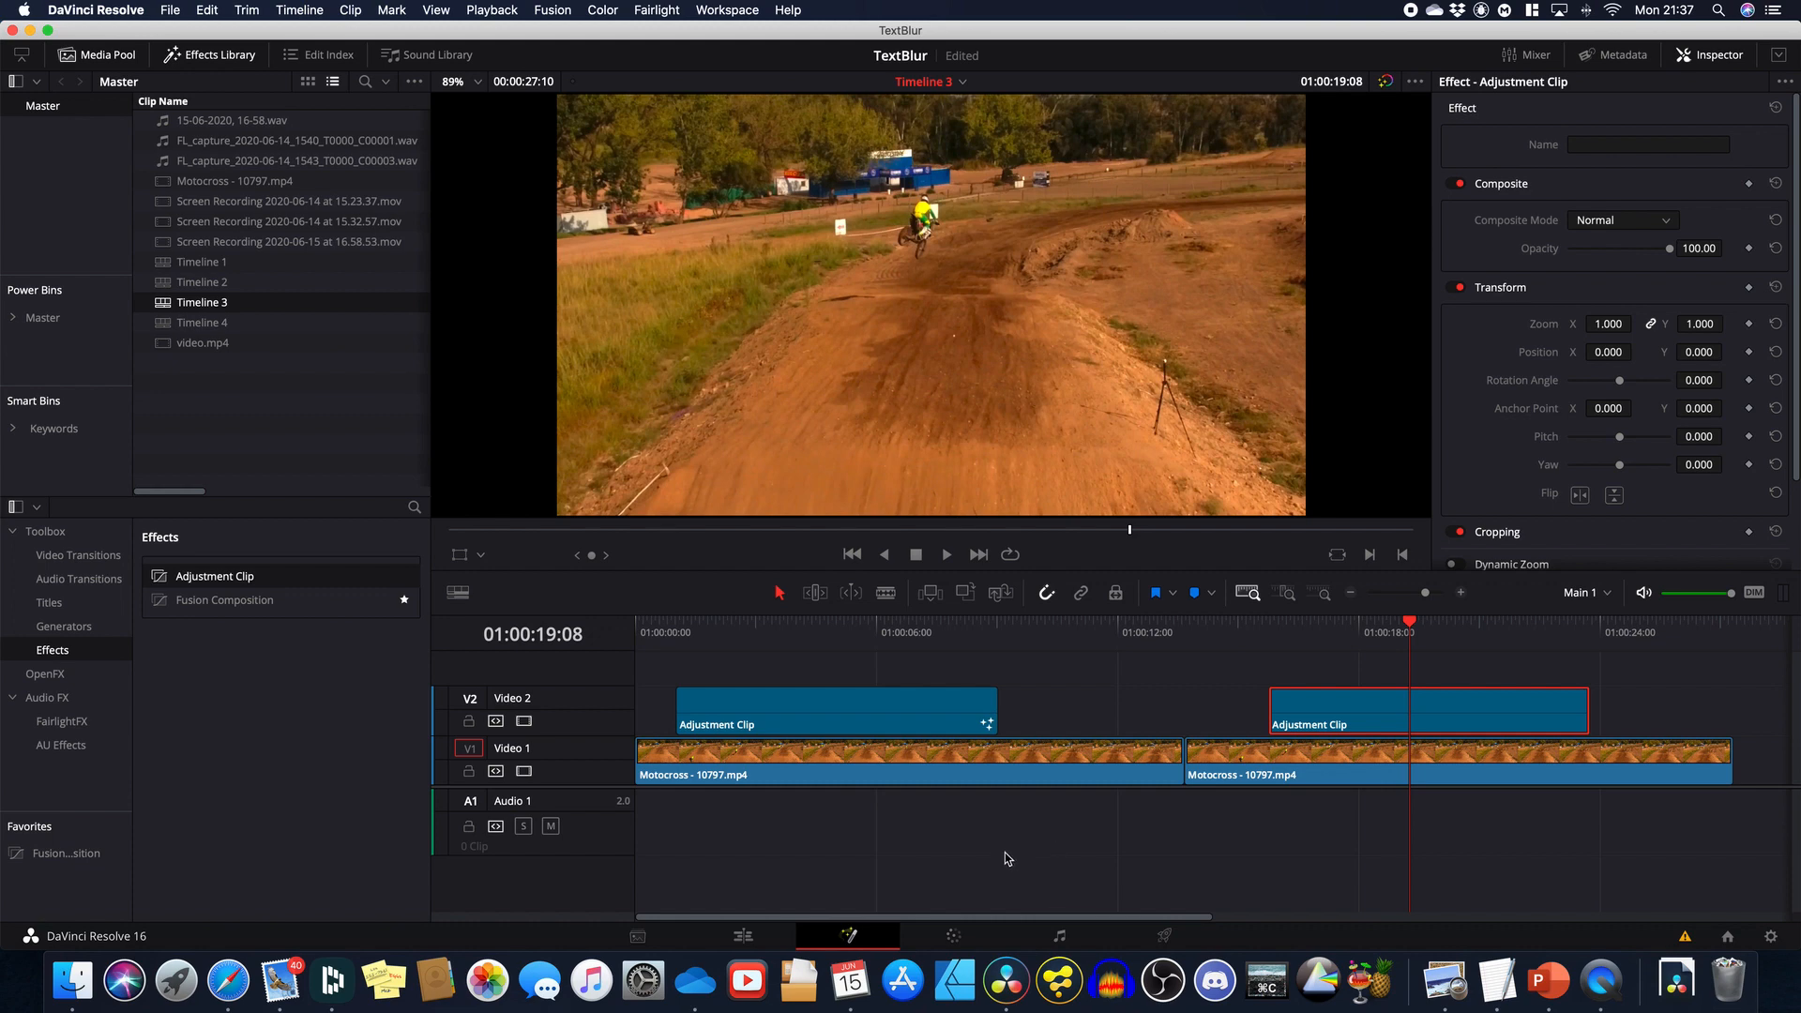
{"action": "key", "text": "shift+5"}
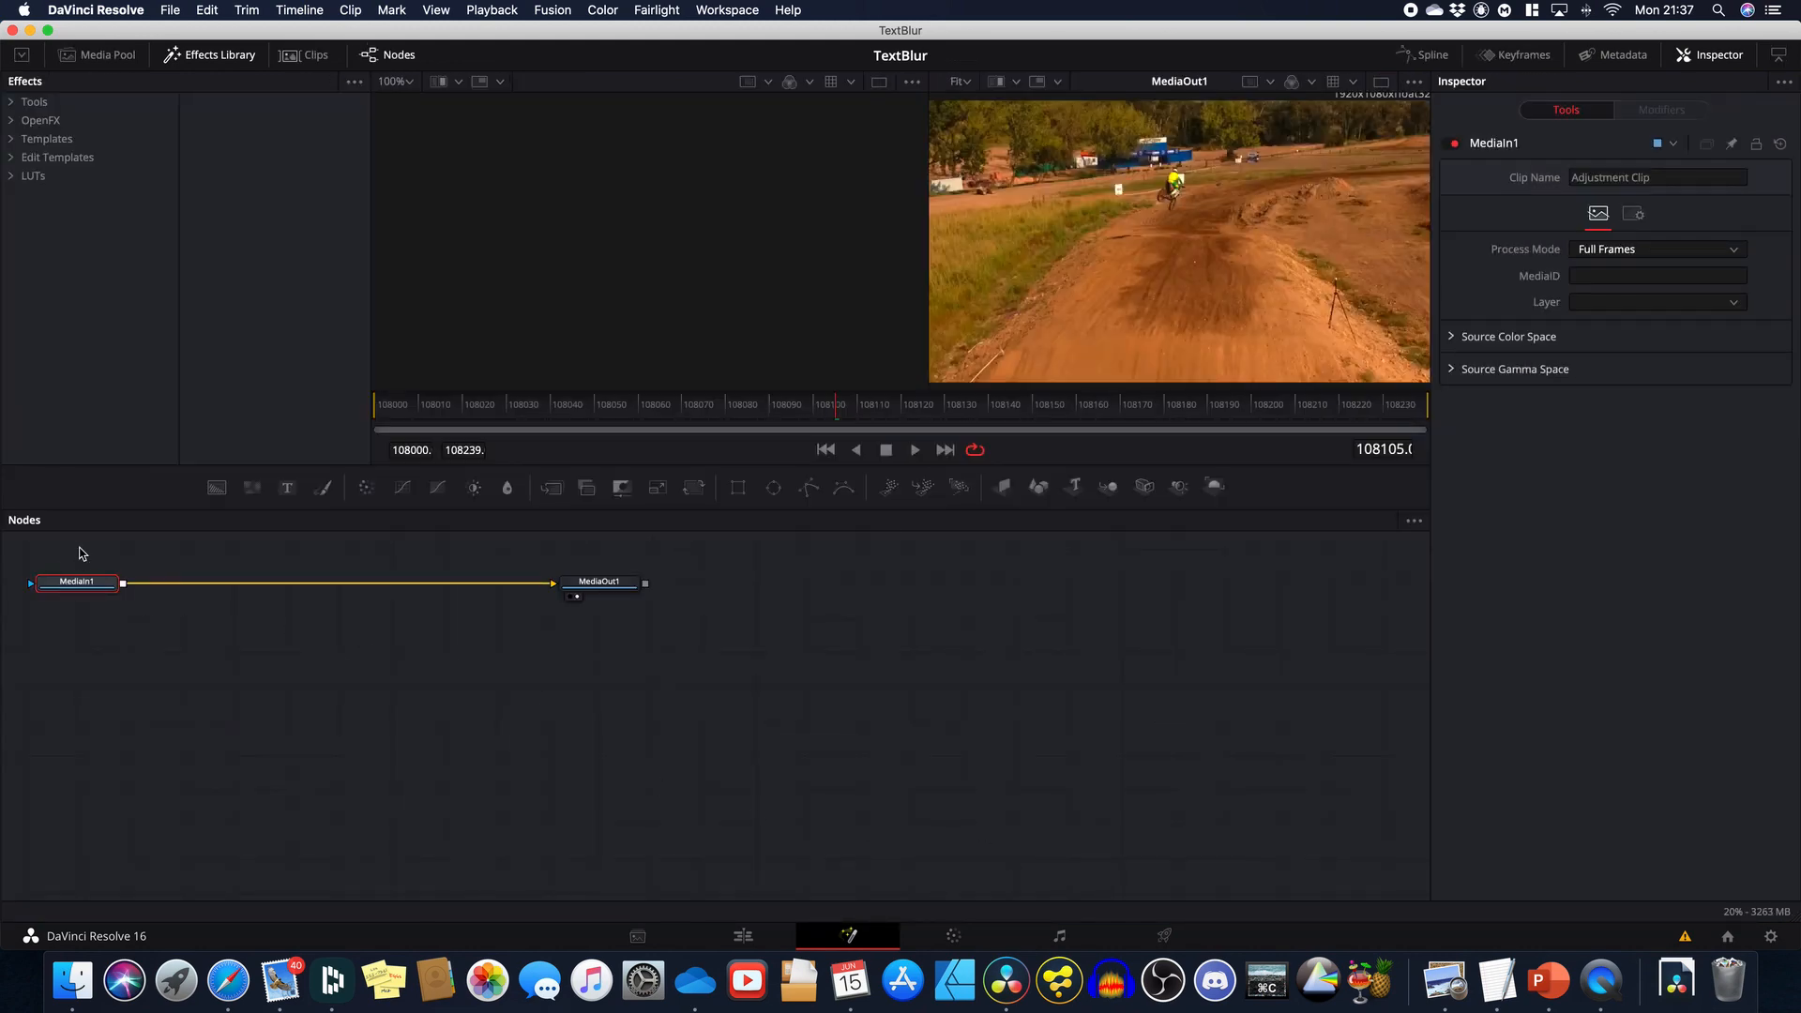
Step: Add the BlurTextBox macro after MediaOut1 by searching the tool list for 'blur'
{"action": "left_click_drag", "start_coordinate": [79, 553], "coordinate": [1041, 741]}
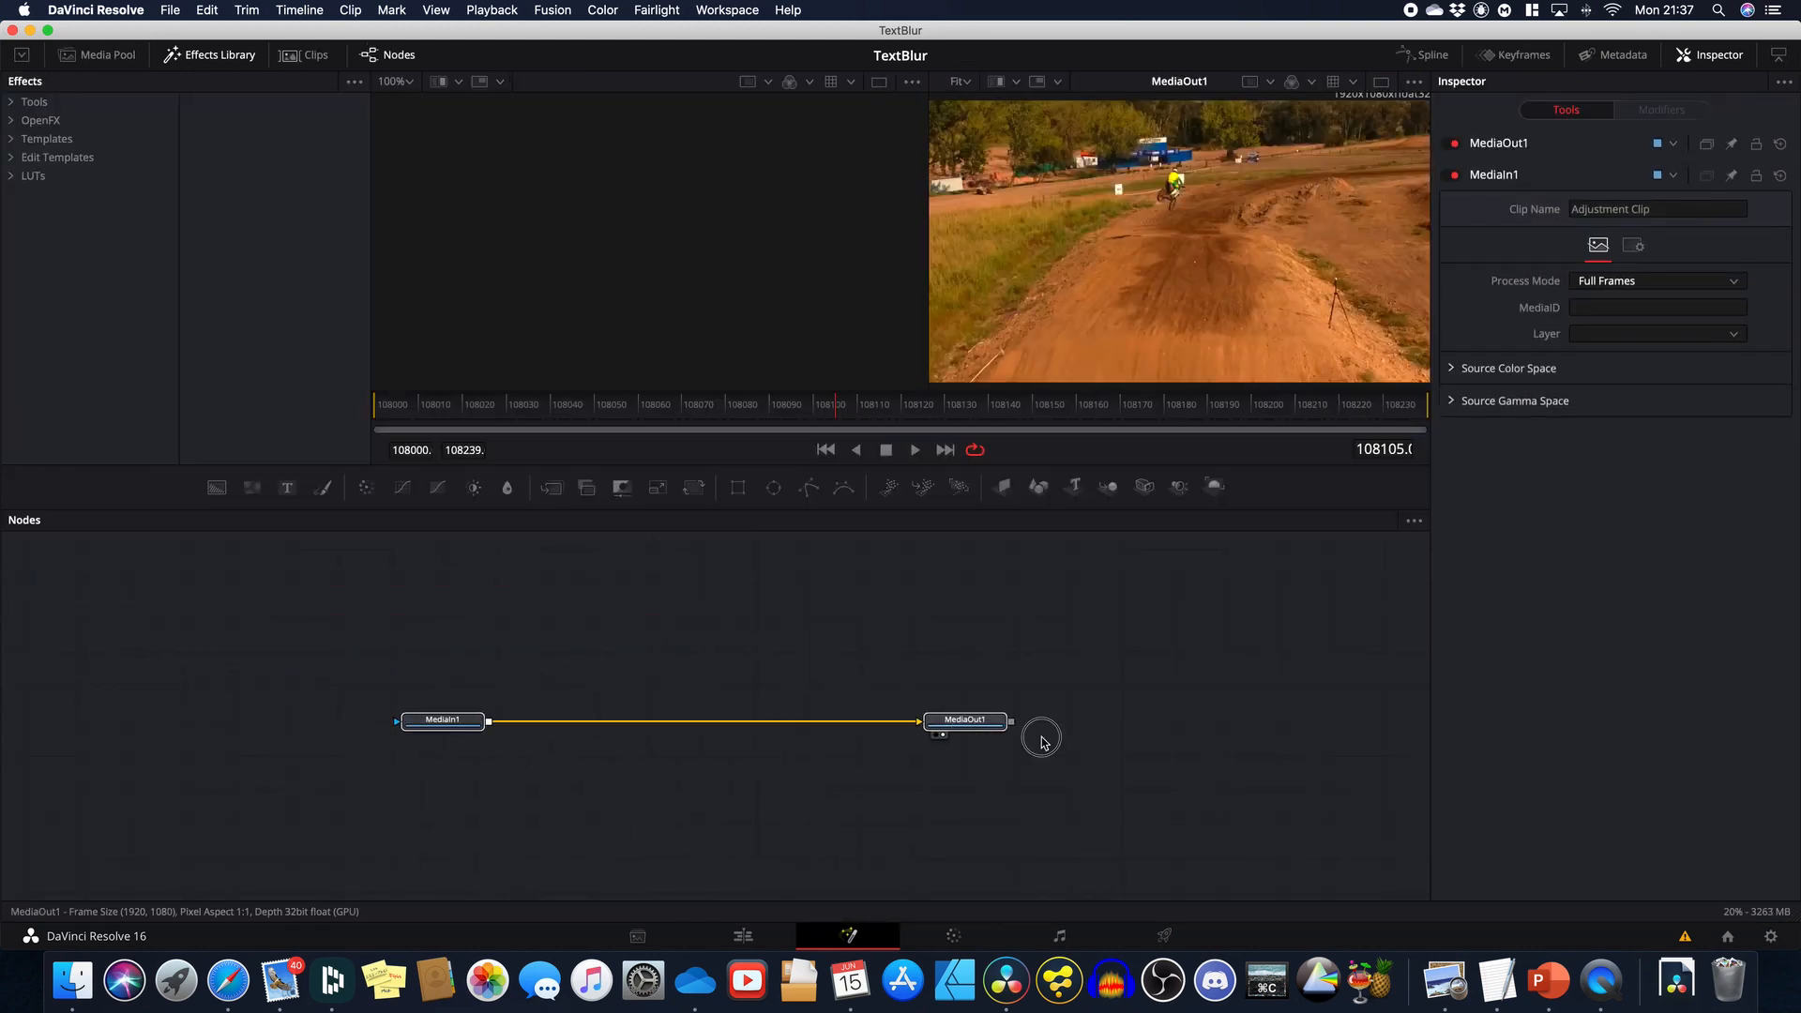
{"action": "left_click", "coordinate": [1058, 719]}
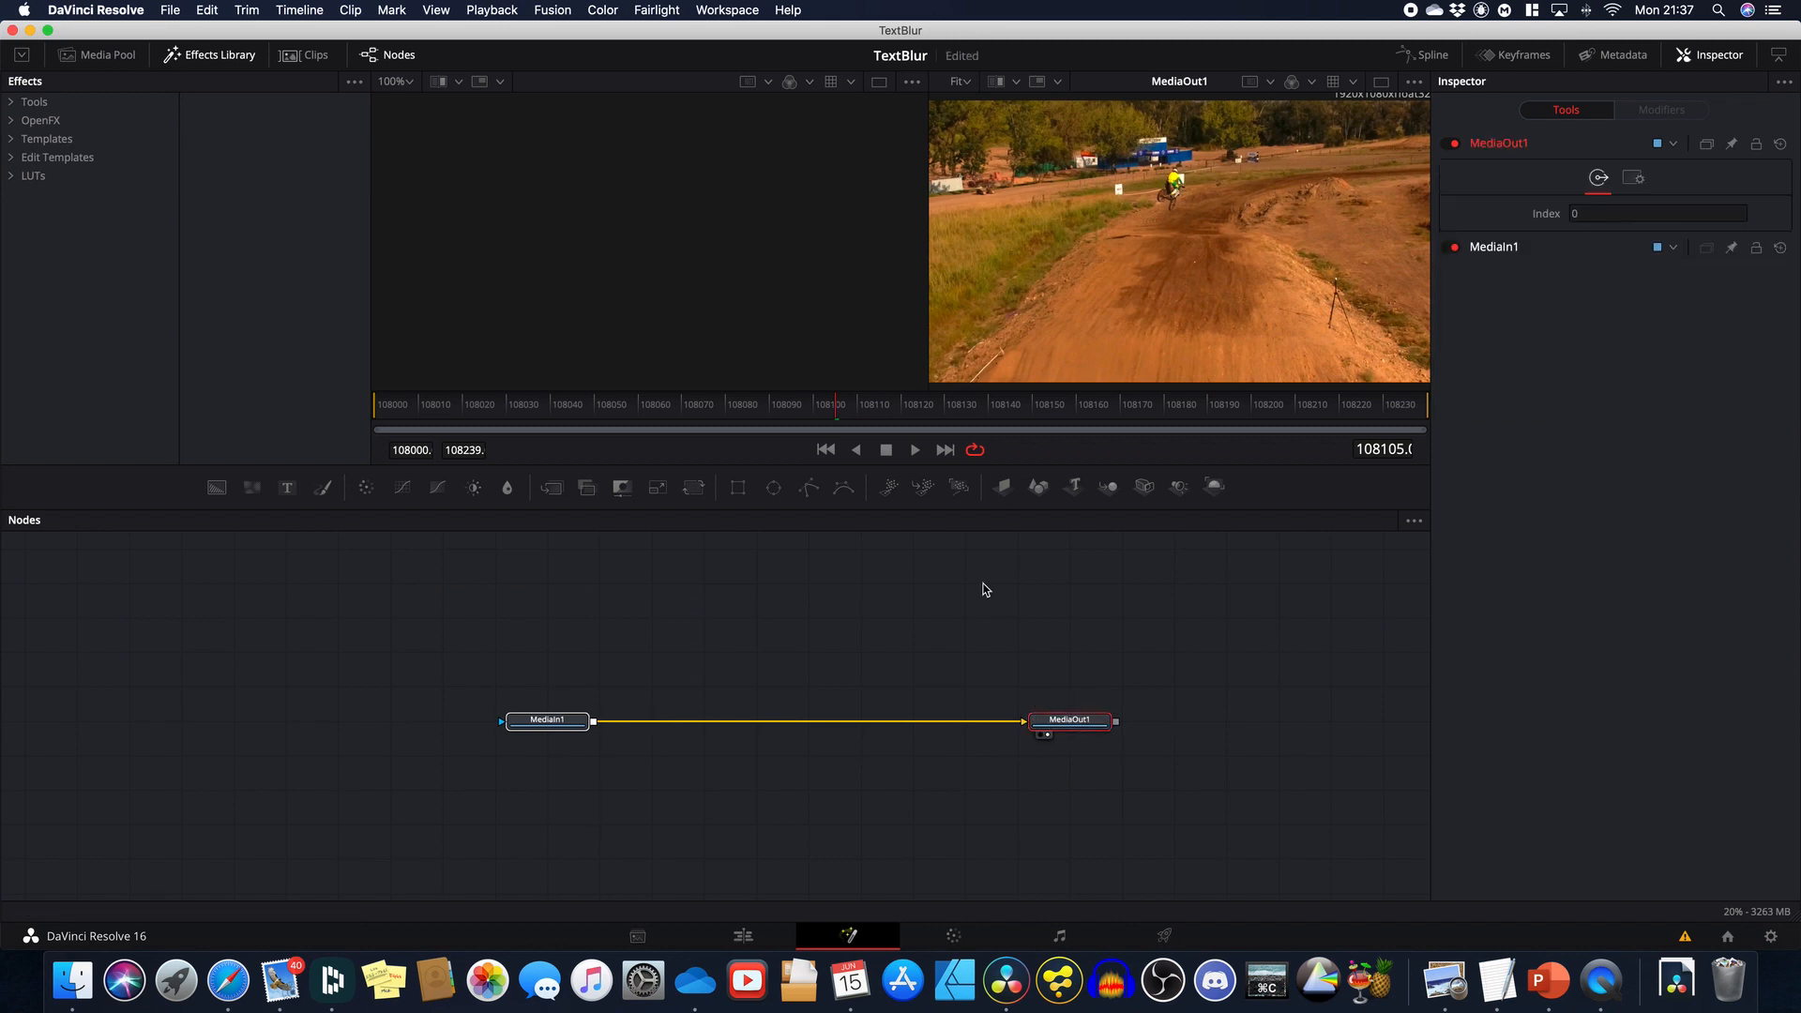
{"action": "key", "text": "shift+space"}
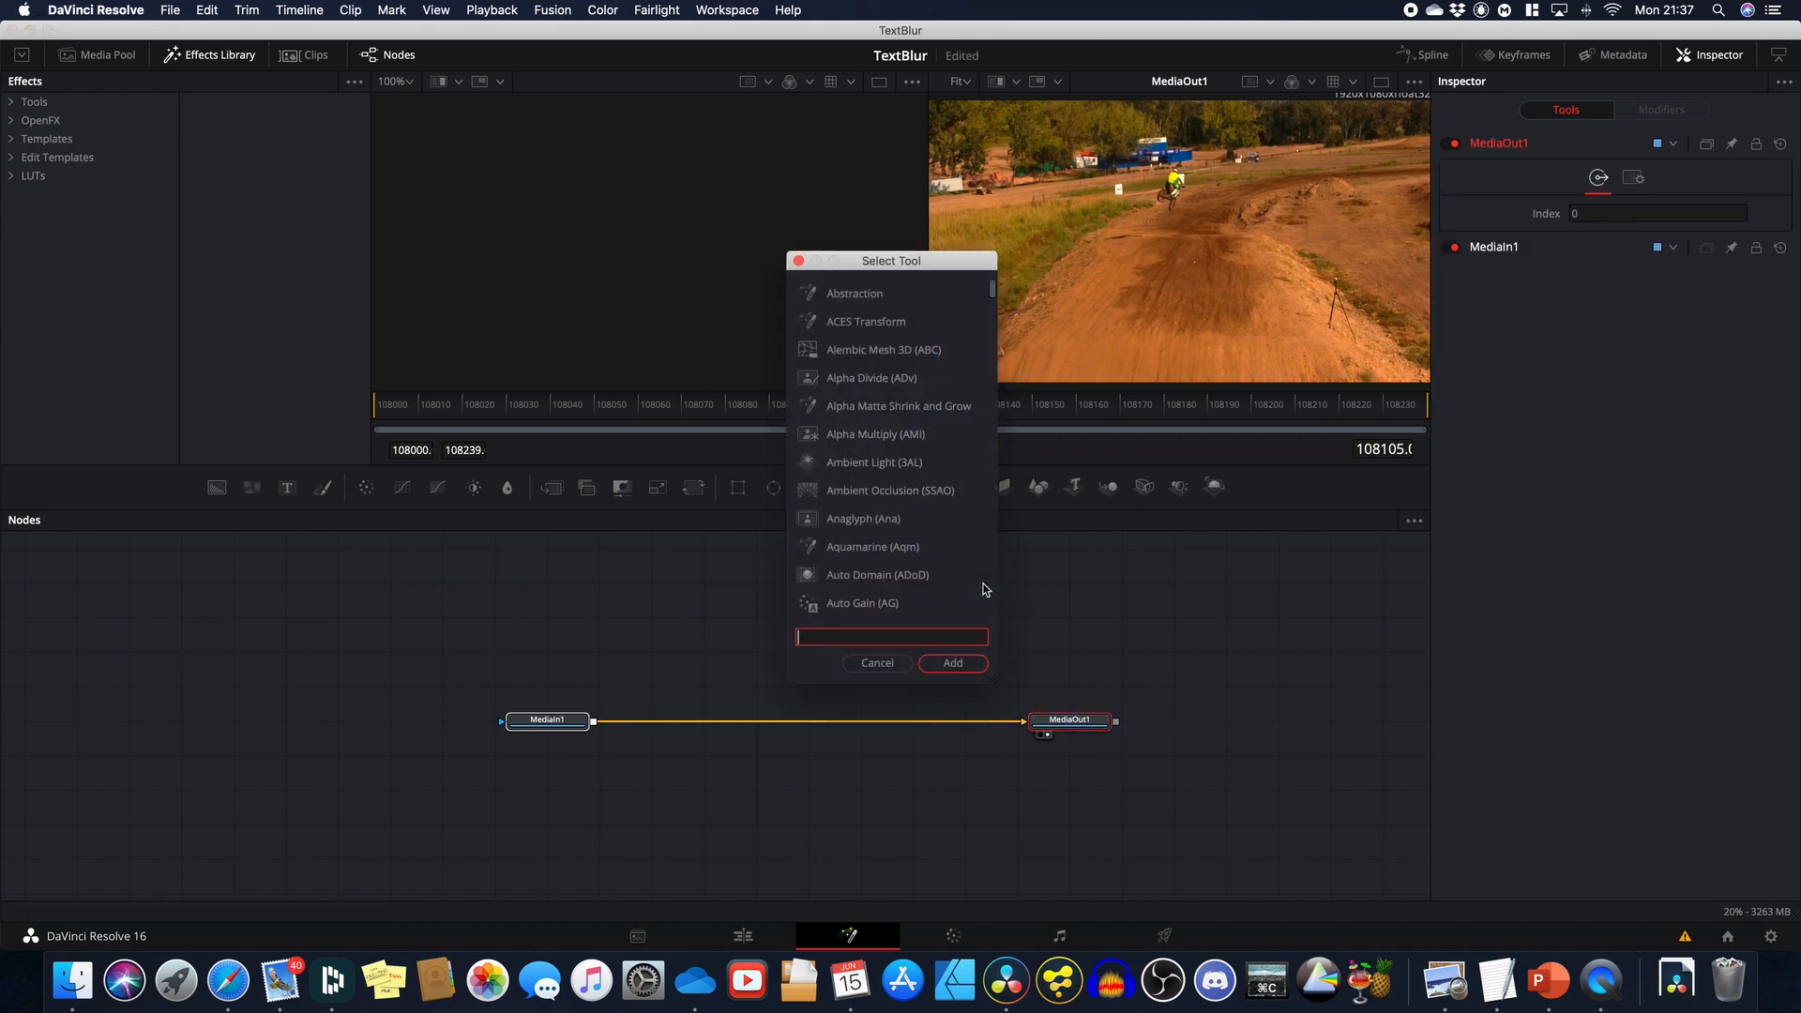
{"action": "type", "text": "blur"}
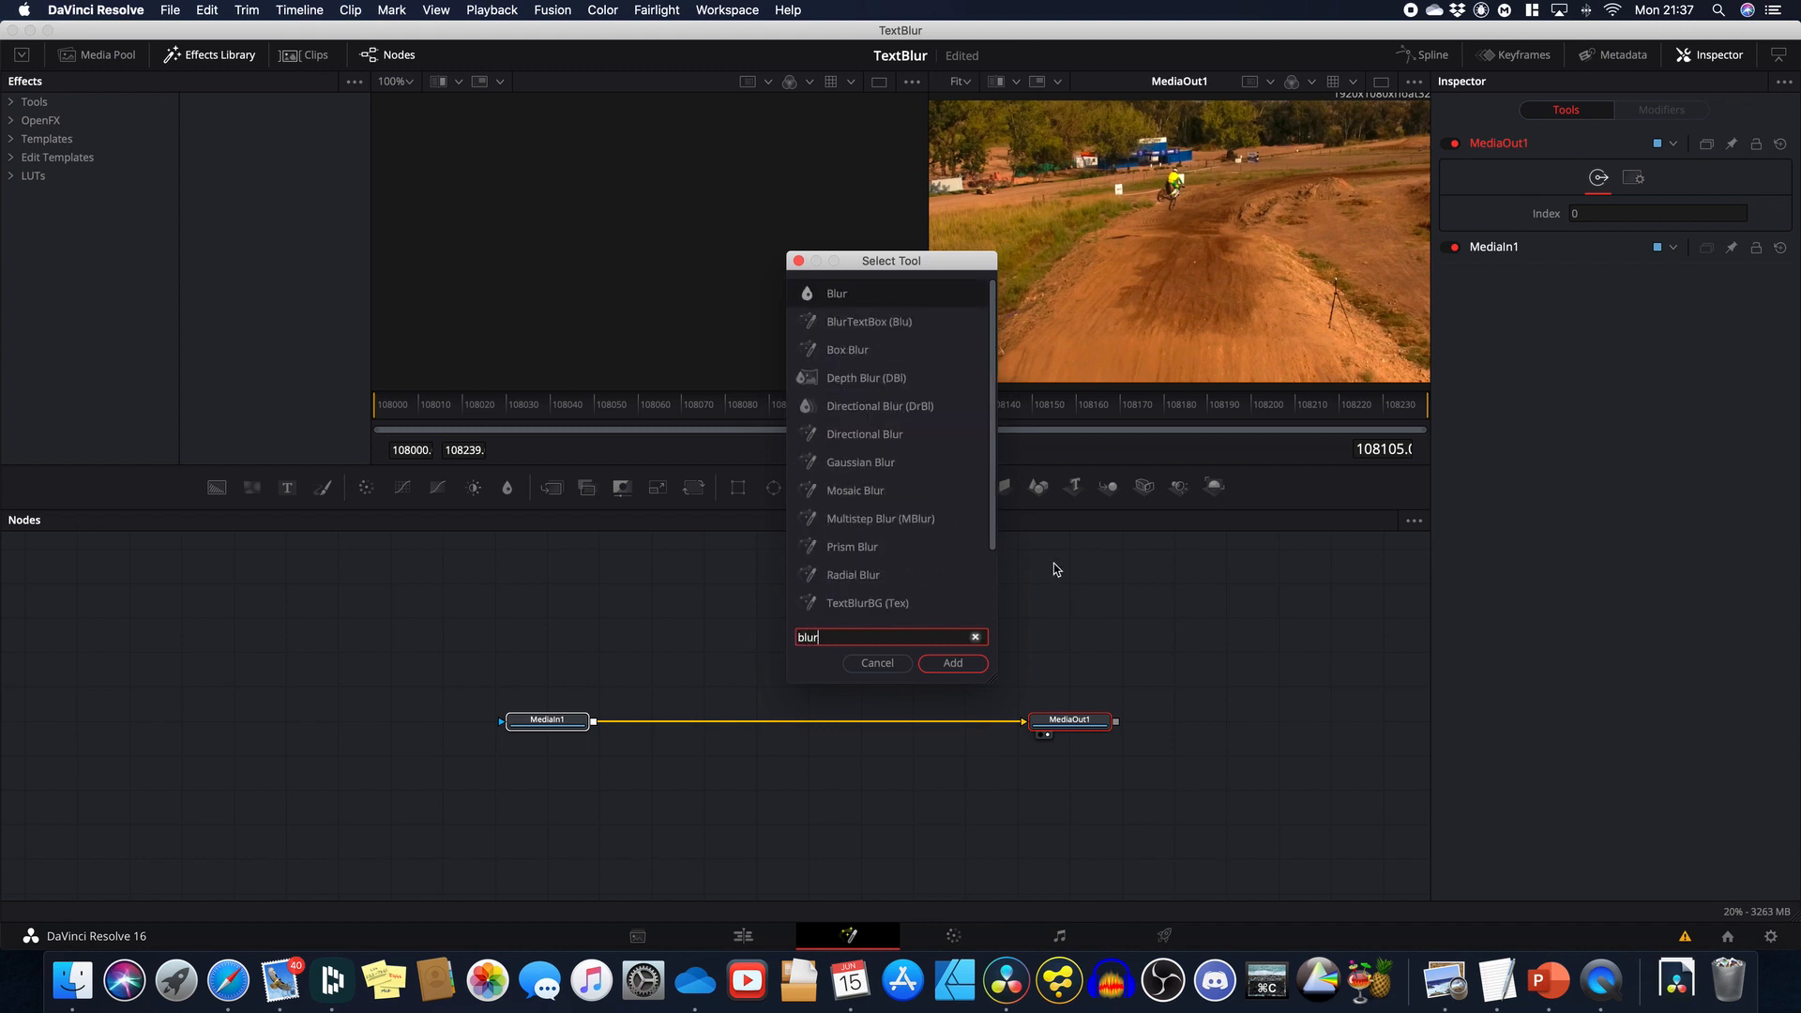
{"action": "key", "text": "Down"}
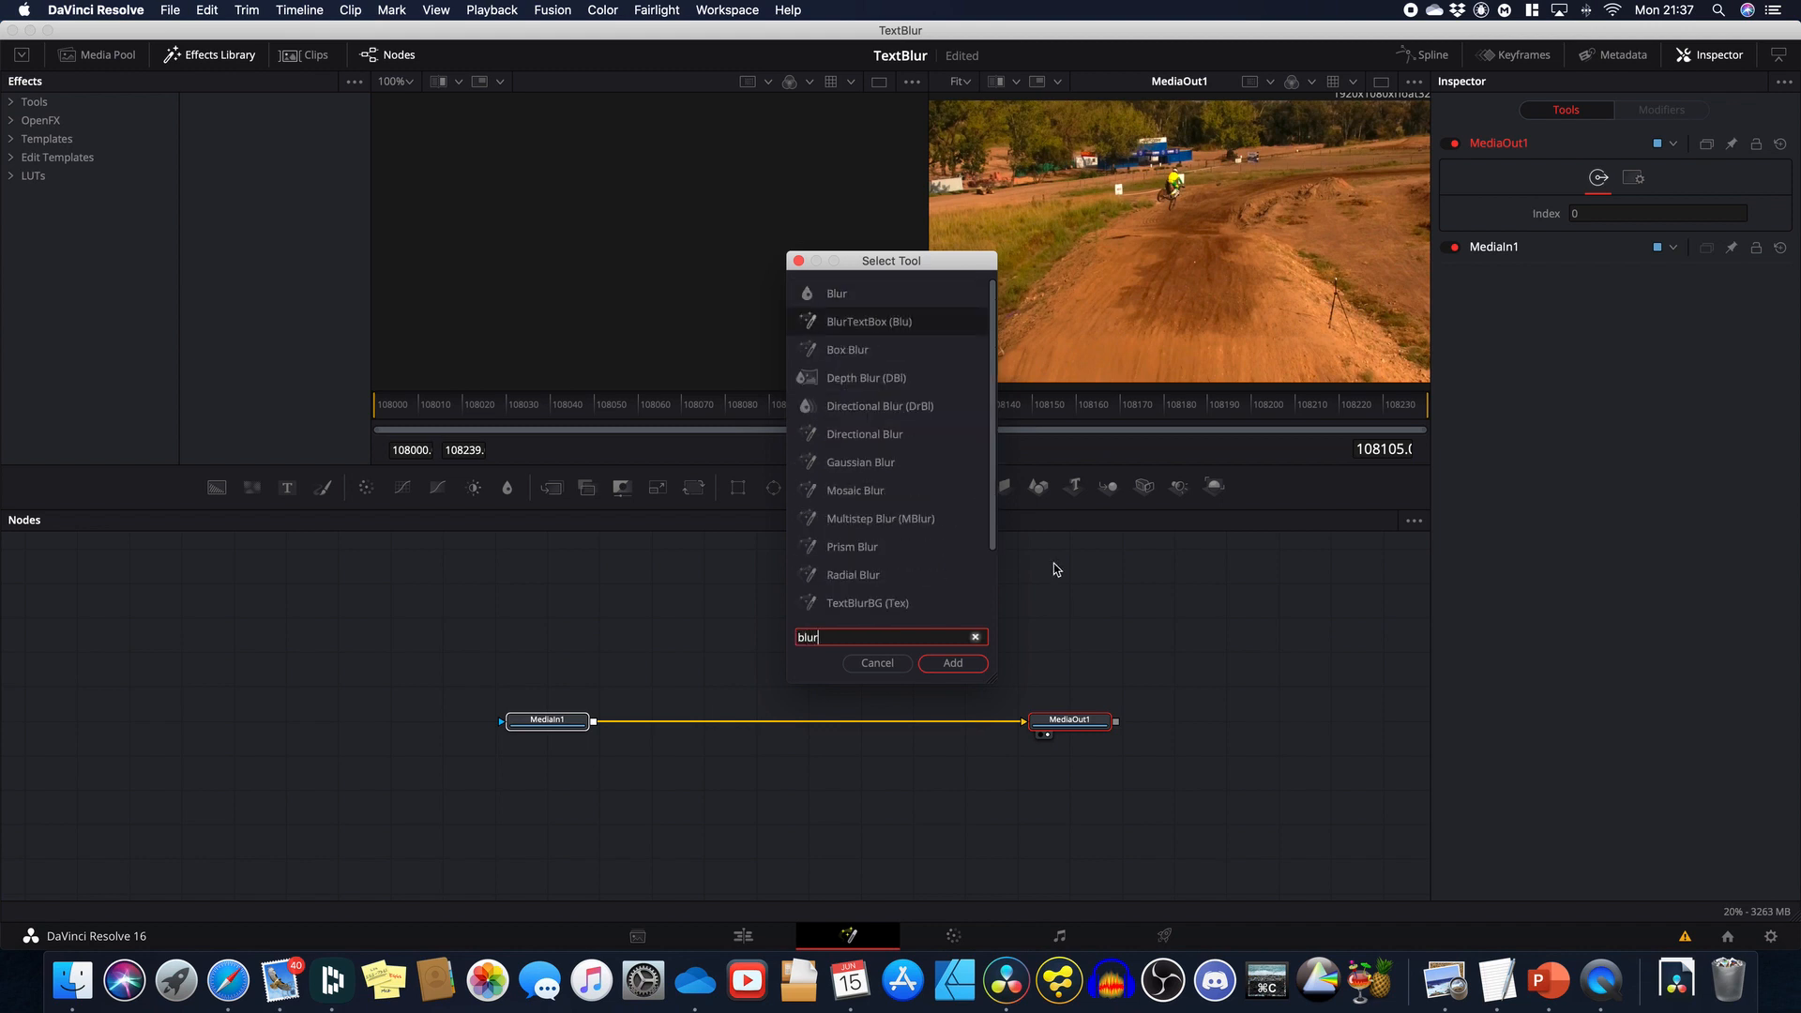
{"action": "key", "text": "Return"}
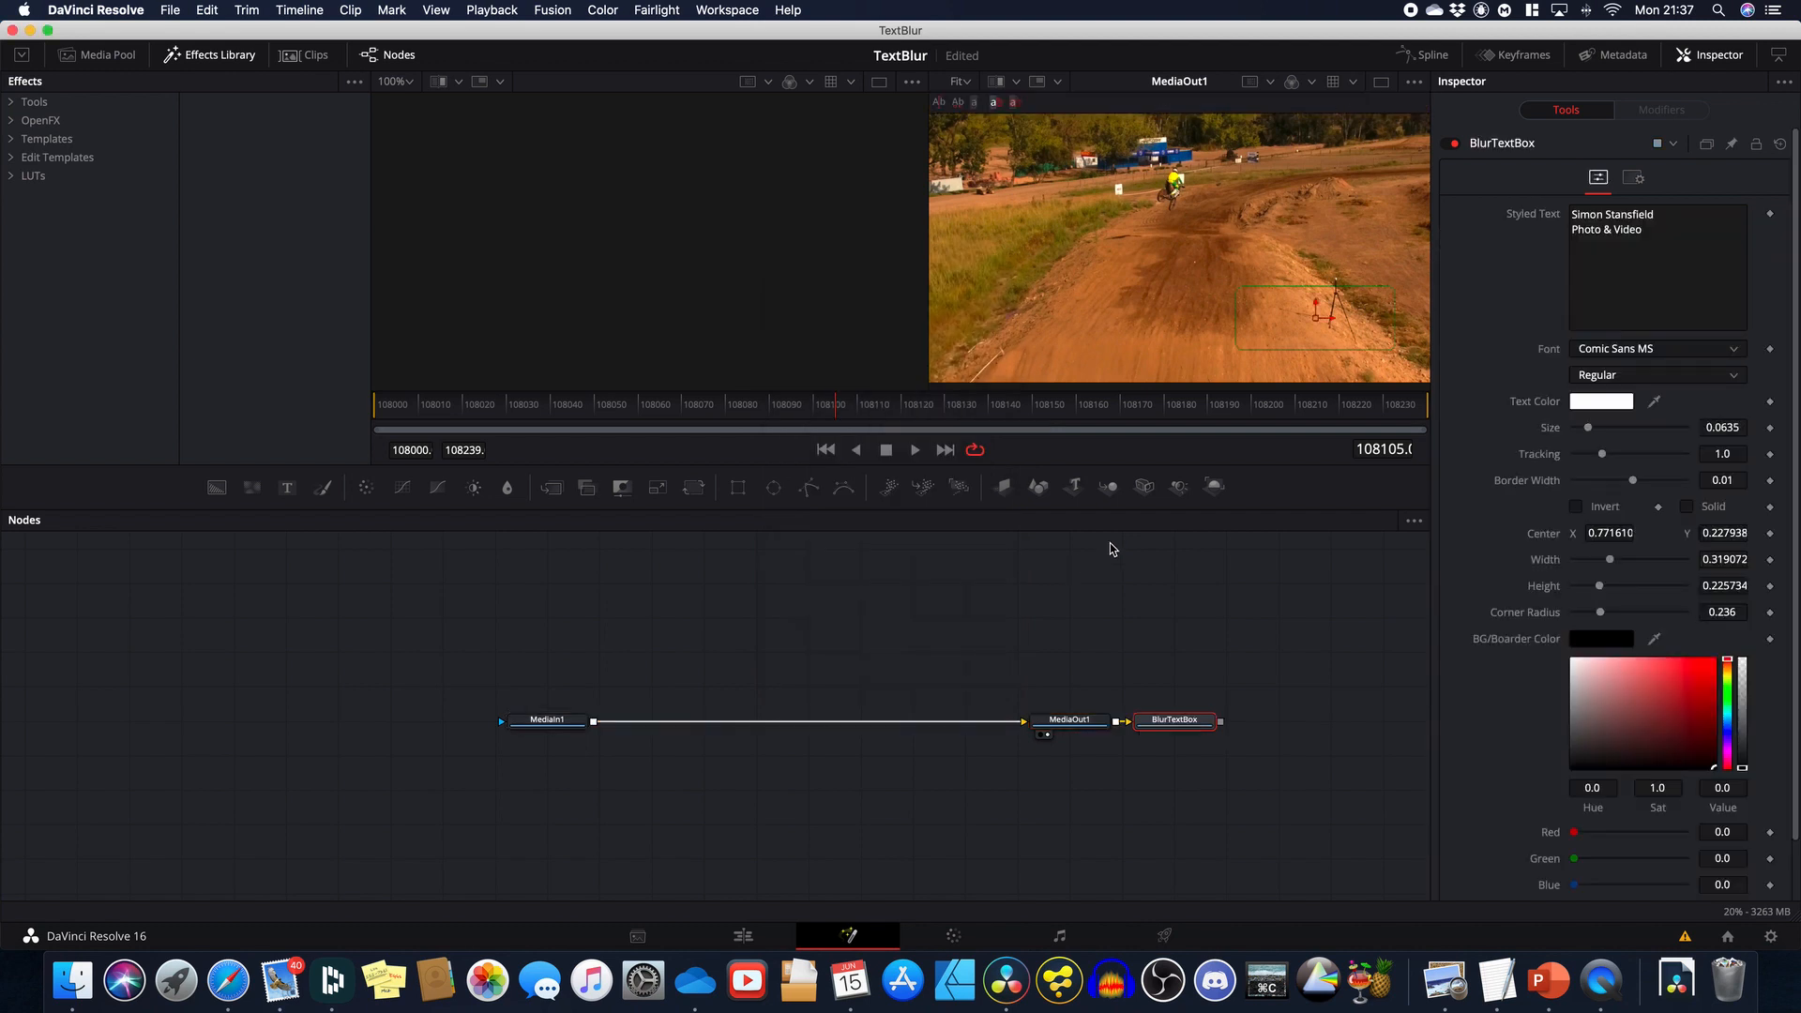
Step: Wire BlurTextBox between MediaIn1 and MediaOut1, move its box upper left and enlarge it to 0.472 × 0.354
{"action": "left_click_drag", "start_coordinate": [1146, 724], "coordinate": [803, 726]}
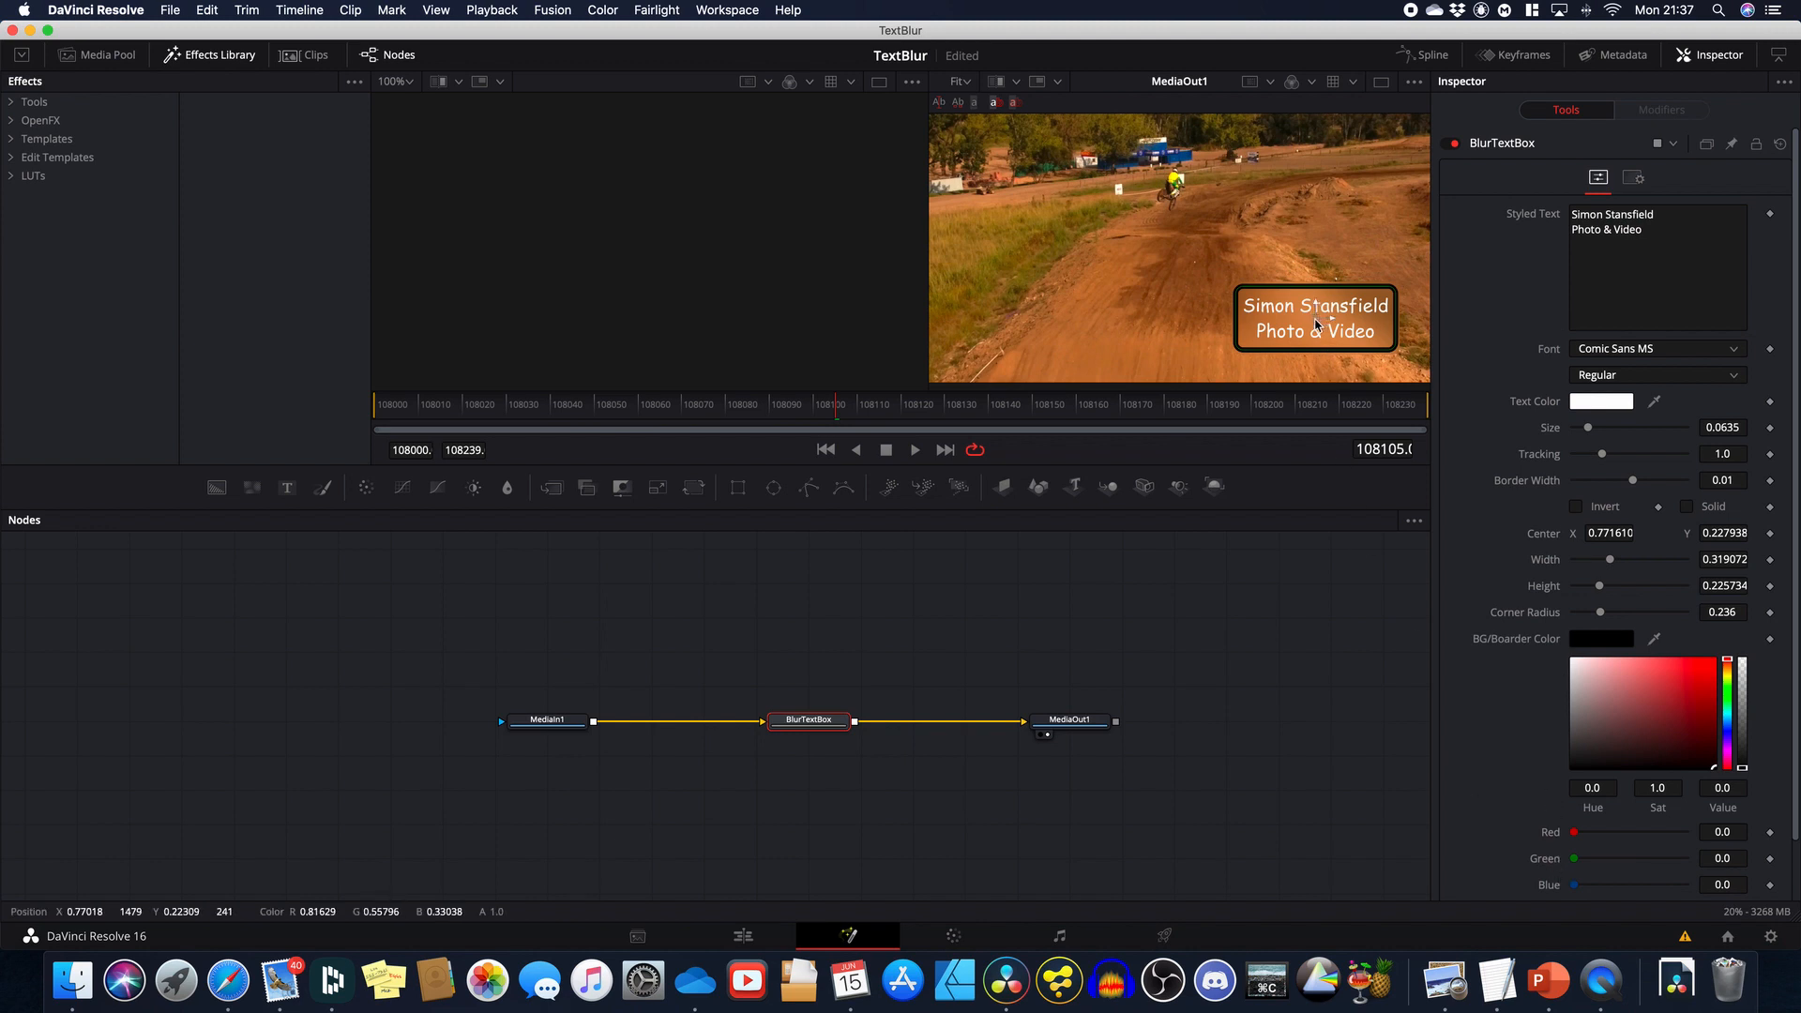
{"action": "left_click_drag", "start_coordinate": [1316, 325], "coordinate": [1075, 191]}
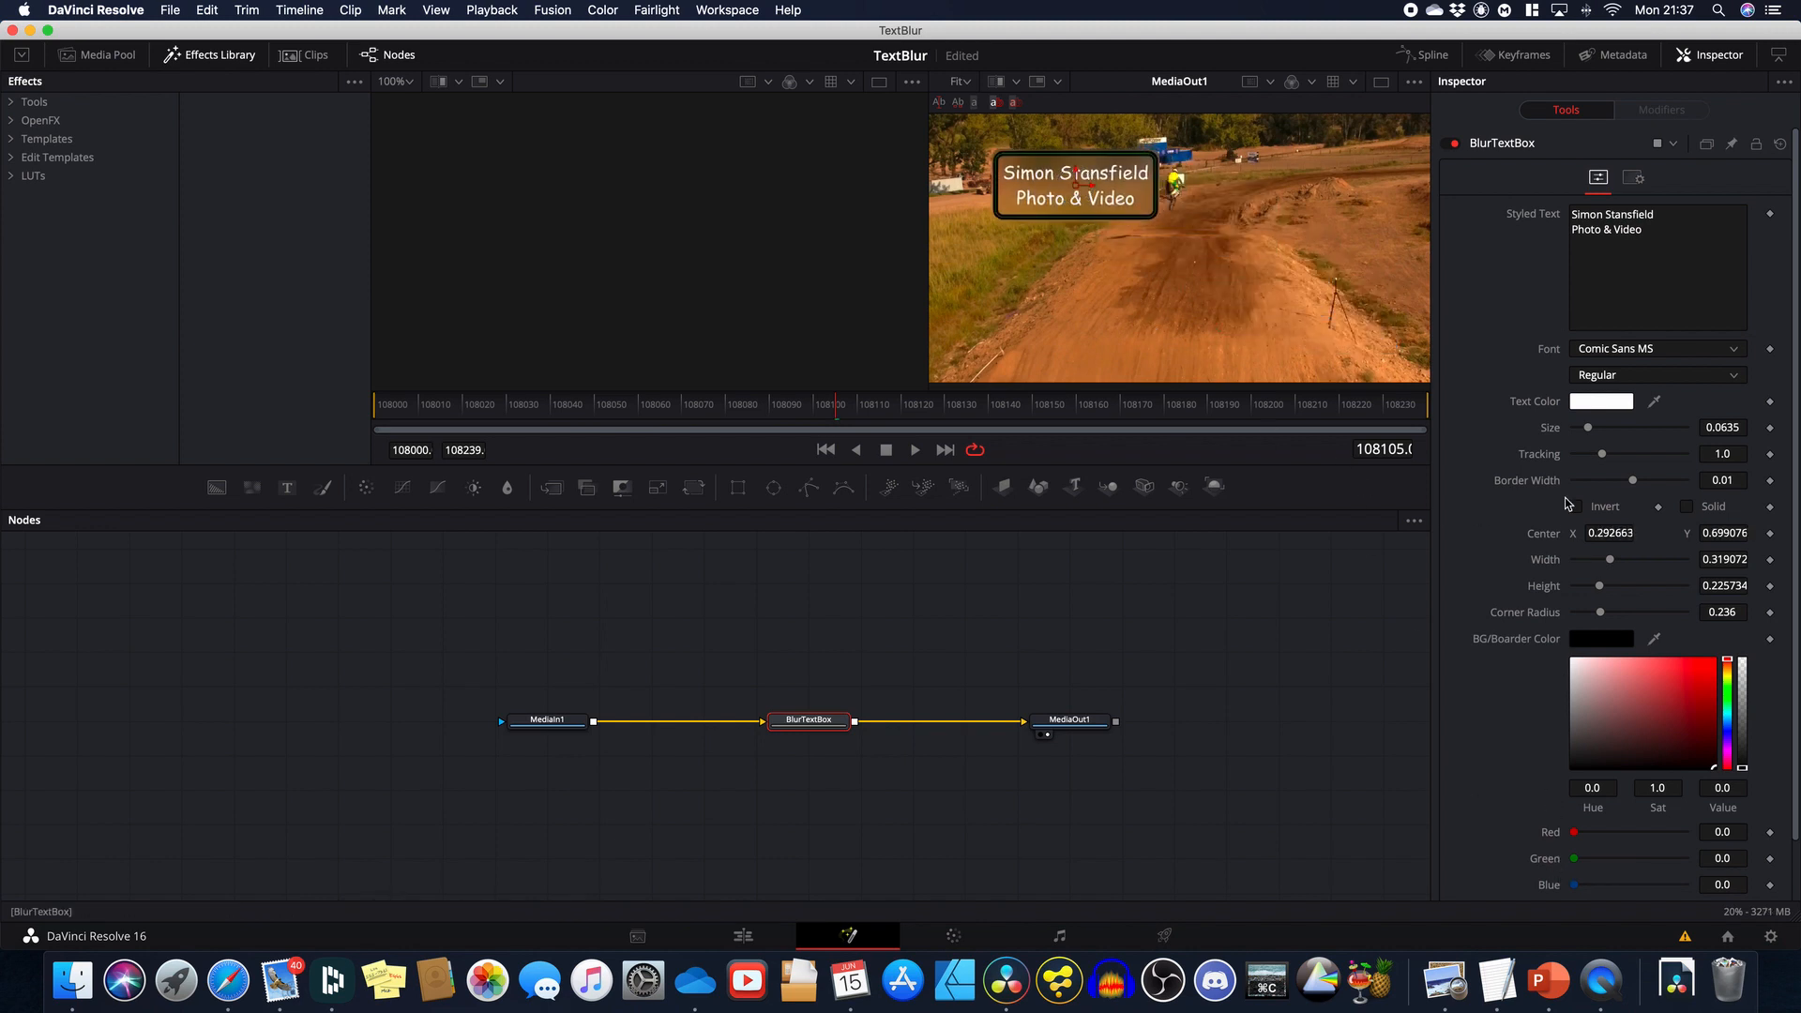
{"action": "left_click_drag", "start_coordinate": [1592, 434], "coordinate": [1588, 436]}
{"action": "left_click_drag", "start_coordinate": [1610, 561], "coordinate": [1571, 614]}
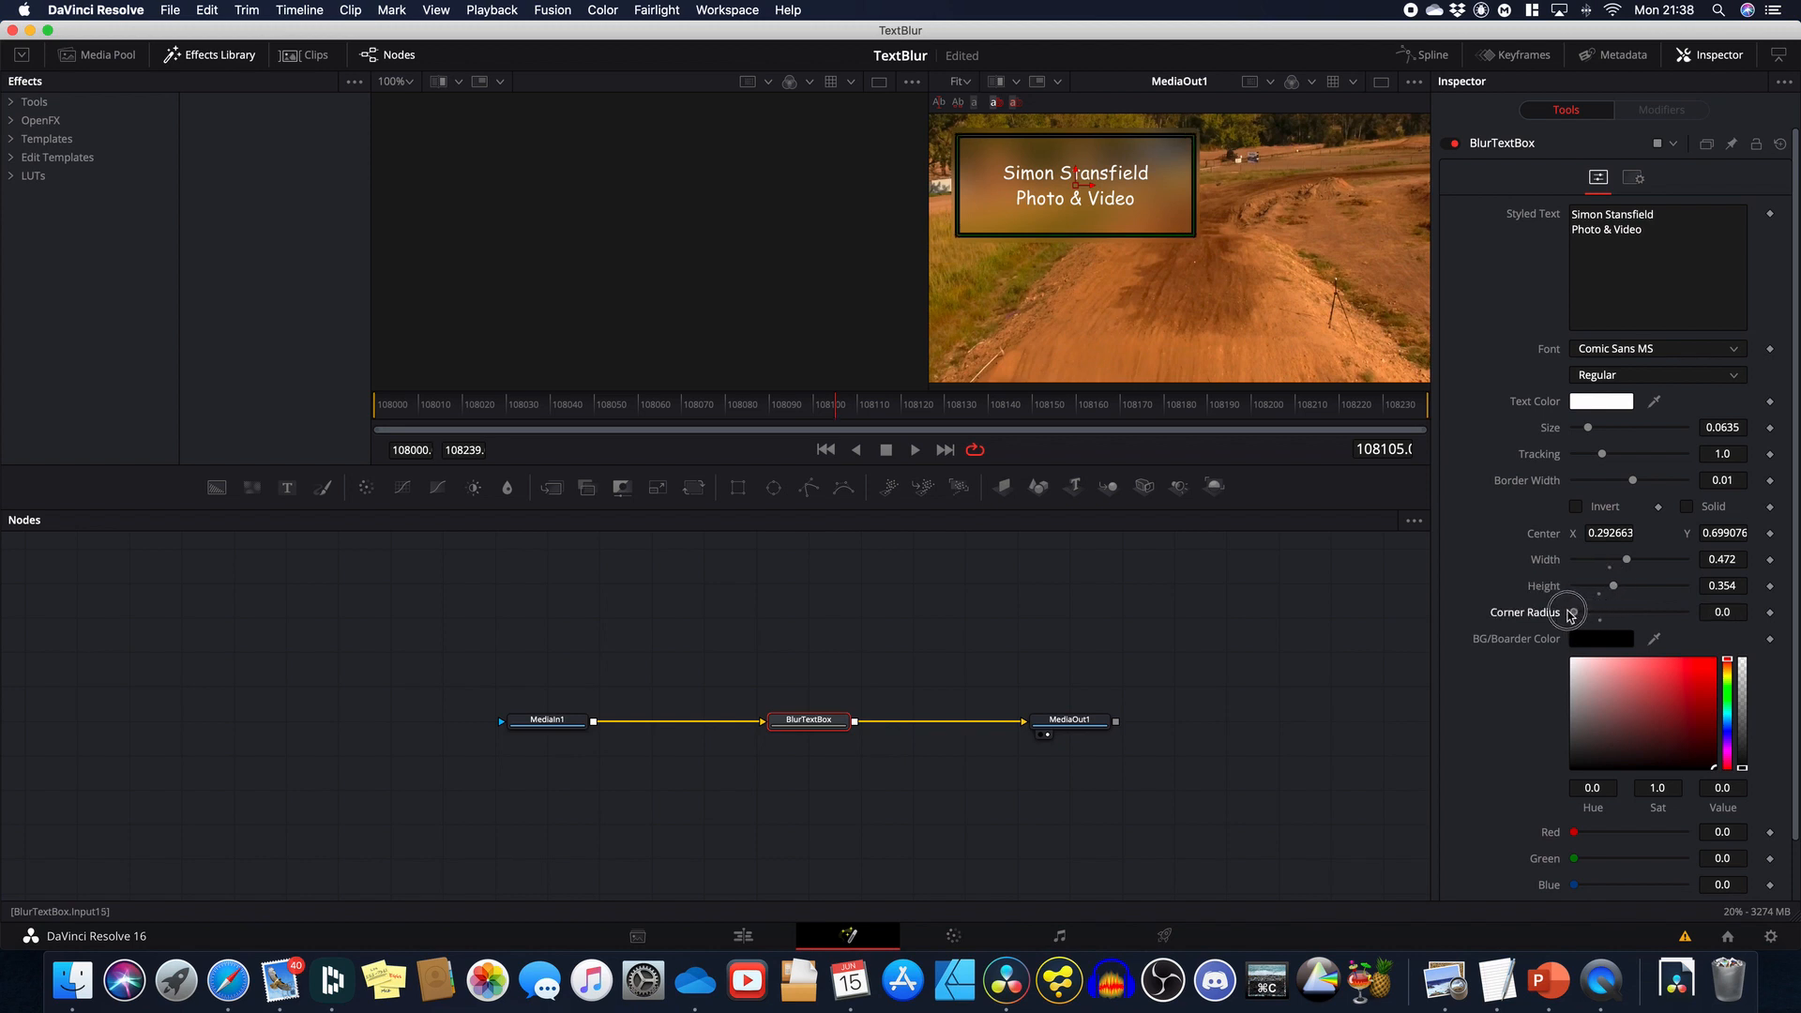
Step: Make the box solid, borderless and dark green, move it to the lower right, and lower Blur Size to 15.7
{"action": "scroll", "coordinate": [1526, 784], "scroll_direction": "down", "scroll_amount": 2}
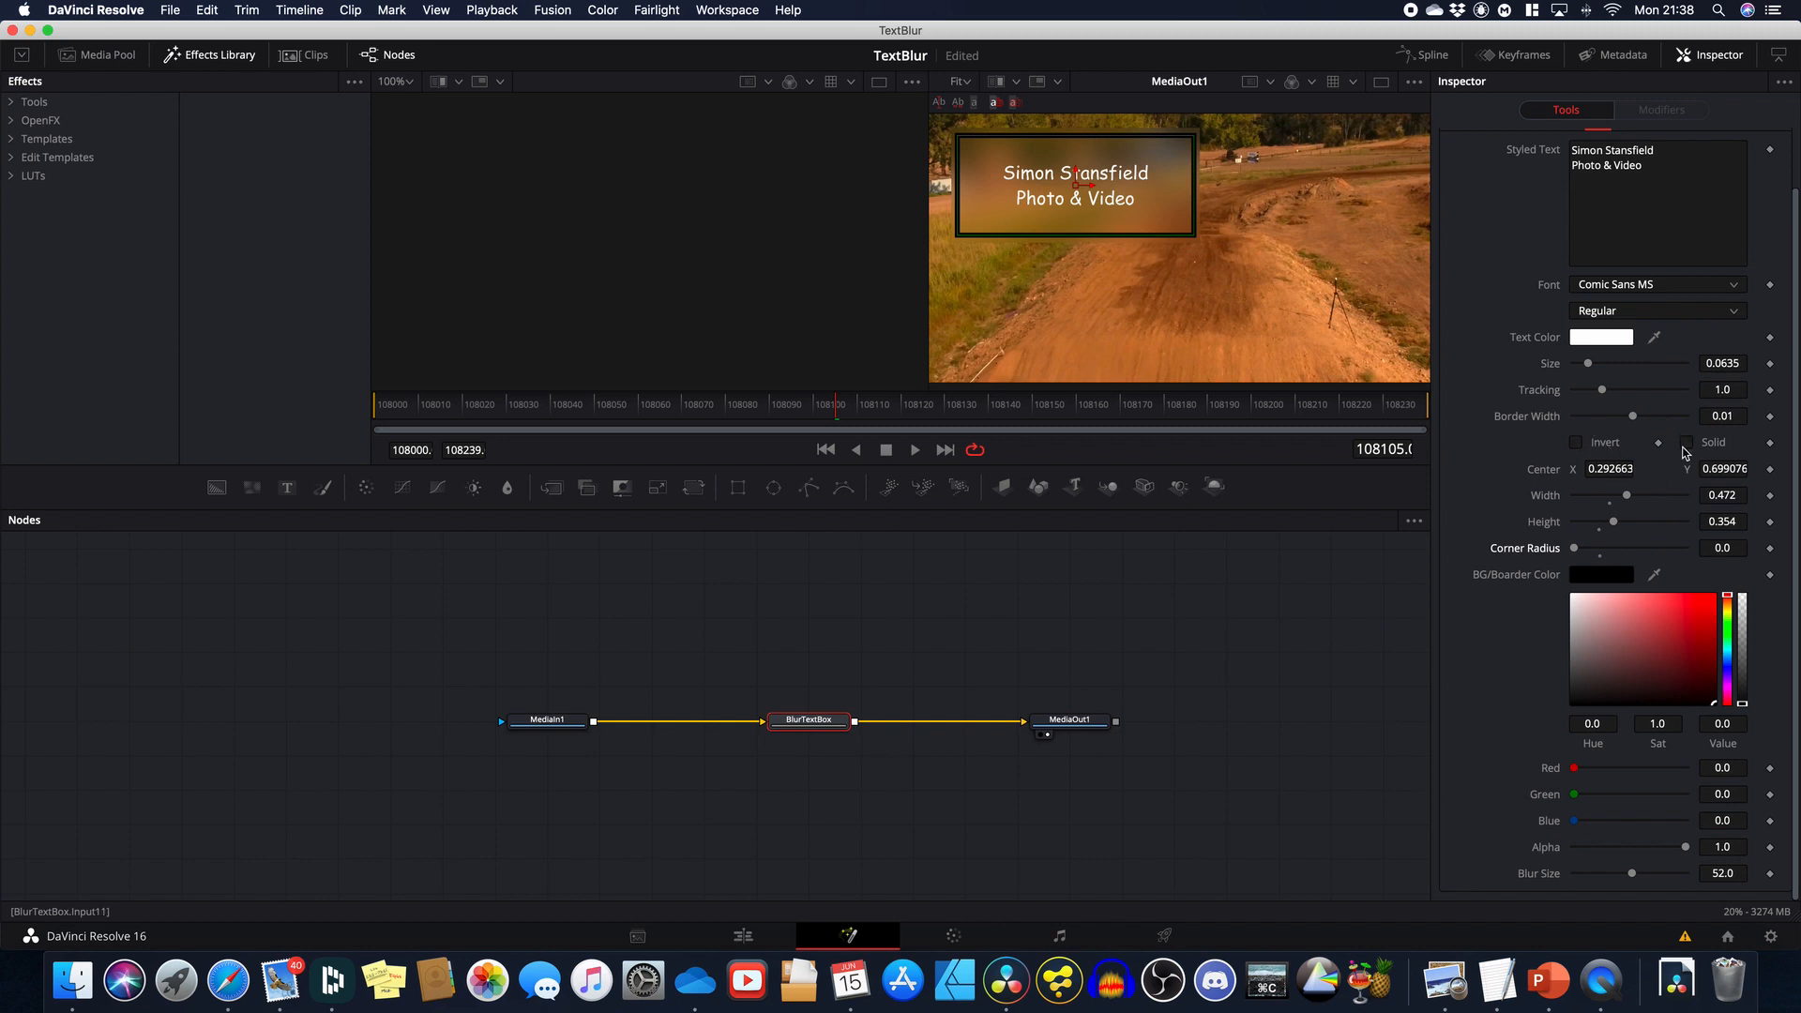
{"action": "left_click", "coordinate": [1686, 443]}
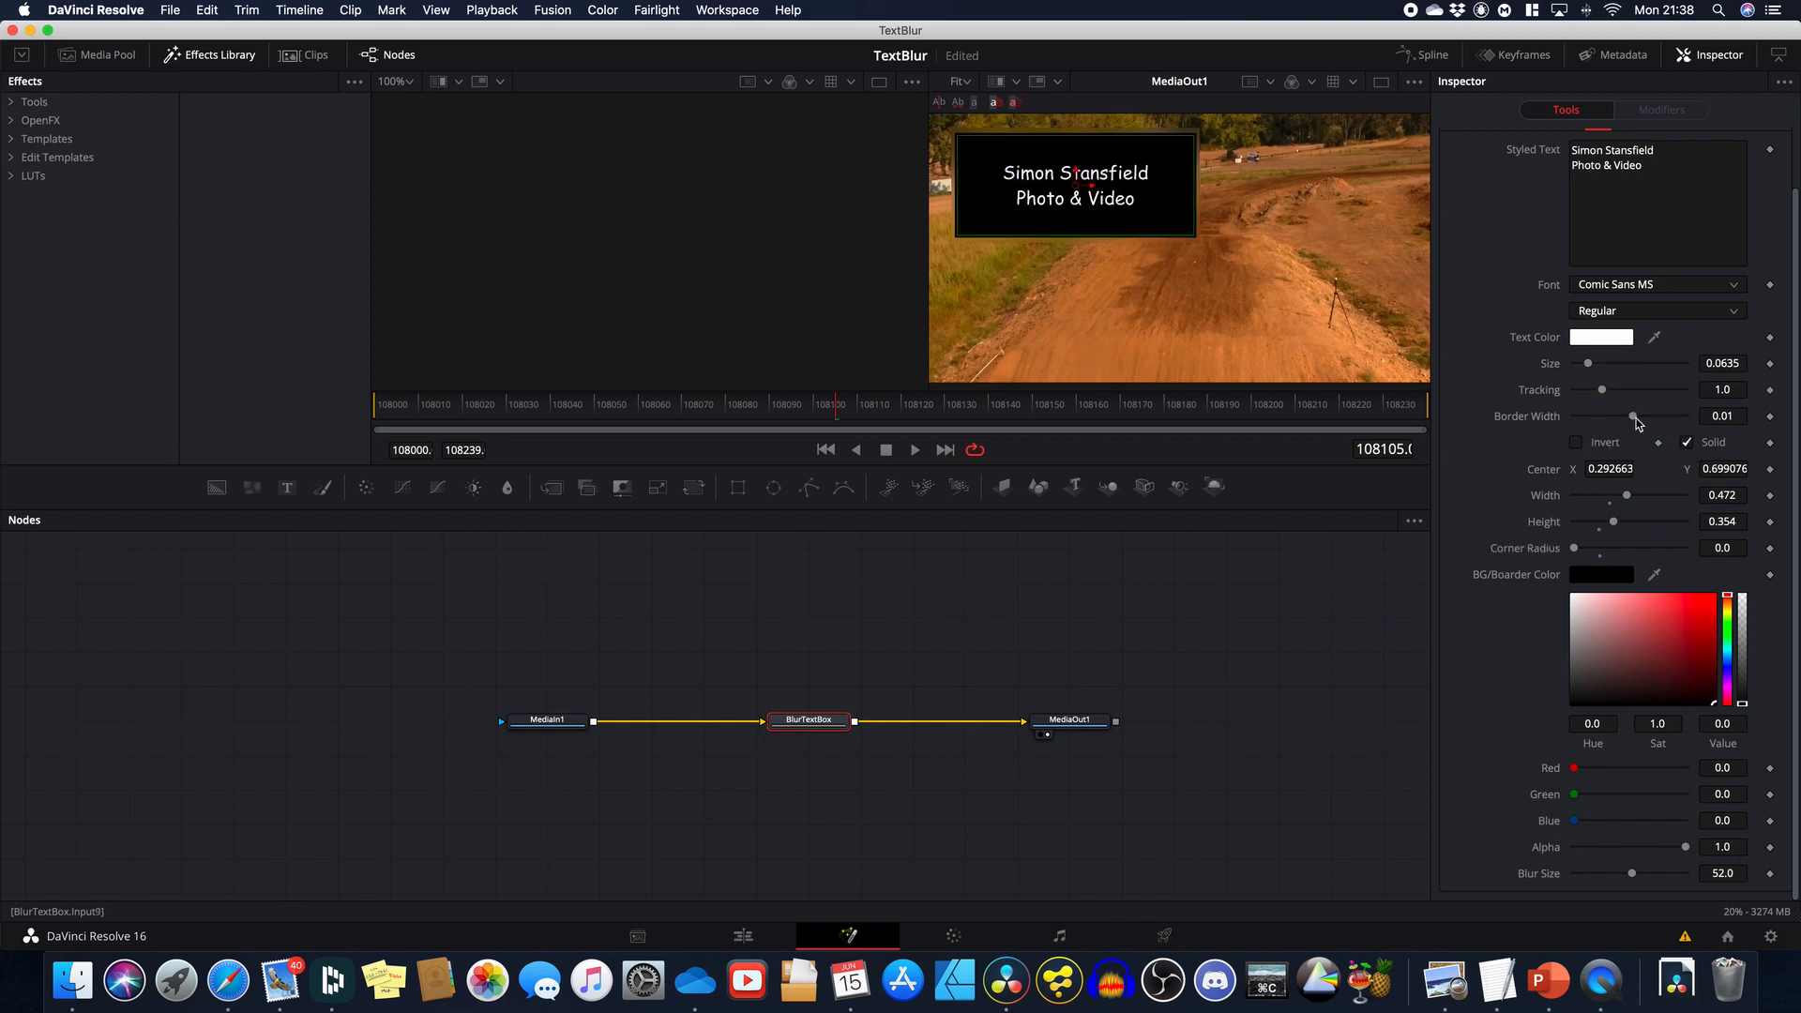
{"action": "left_click", "coordinate": [1631, 417]}
{"action": "left_click_drag", "start_coordinate": [1630, 420], "coordinate": [1630, 418]}
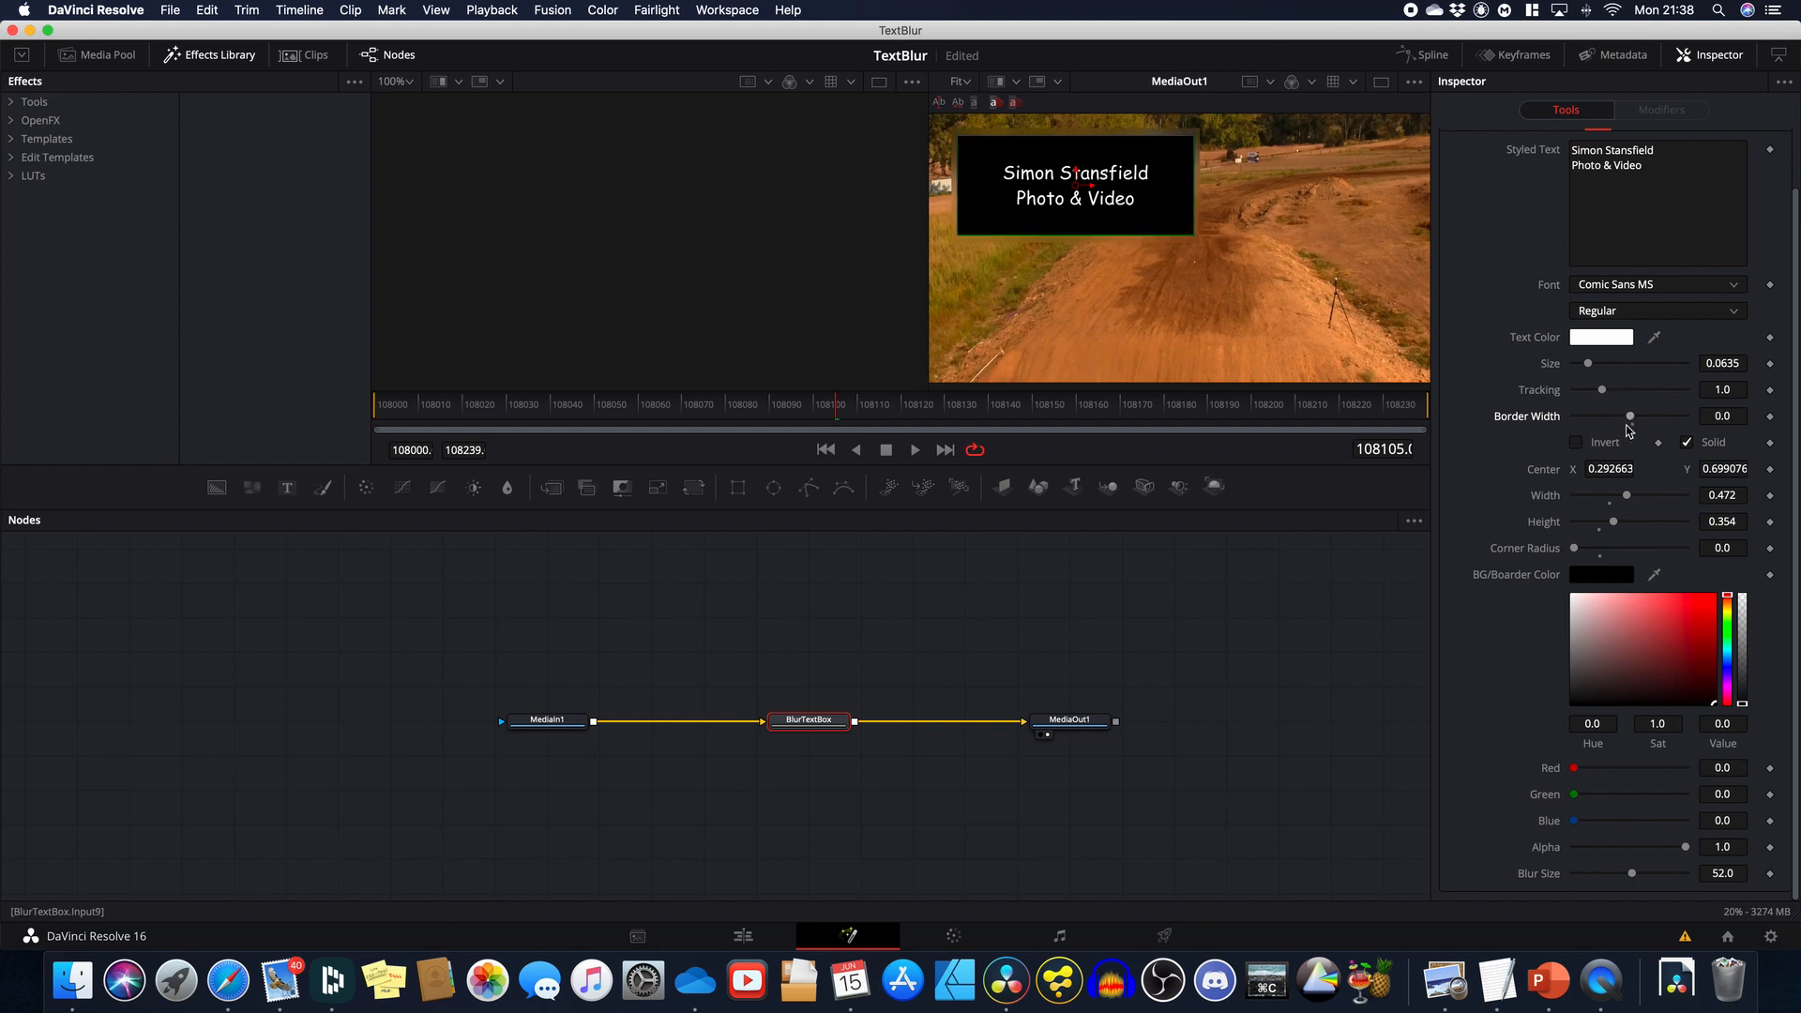
{"action": "left_click", "coordinate": [1729, 635]}
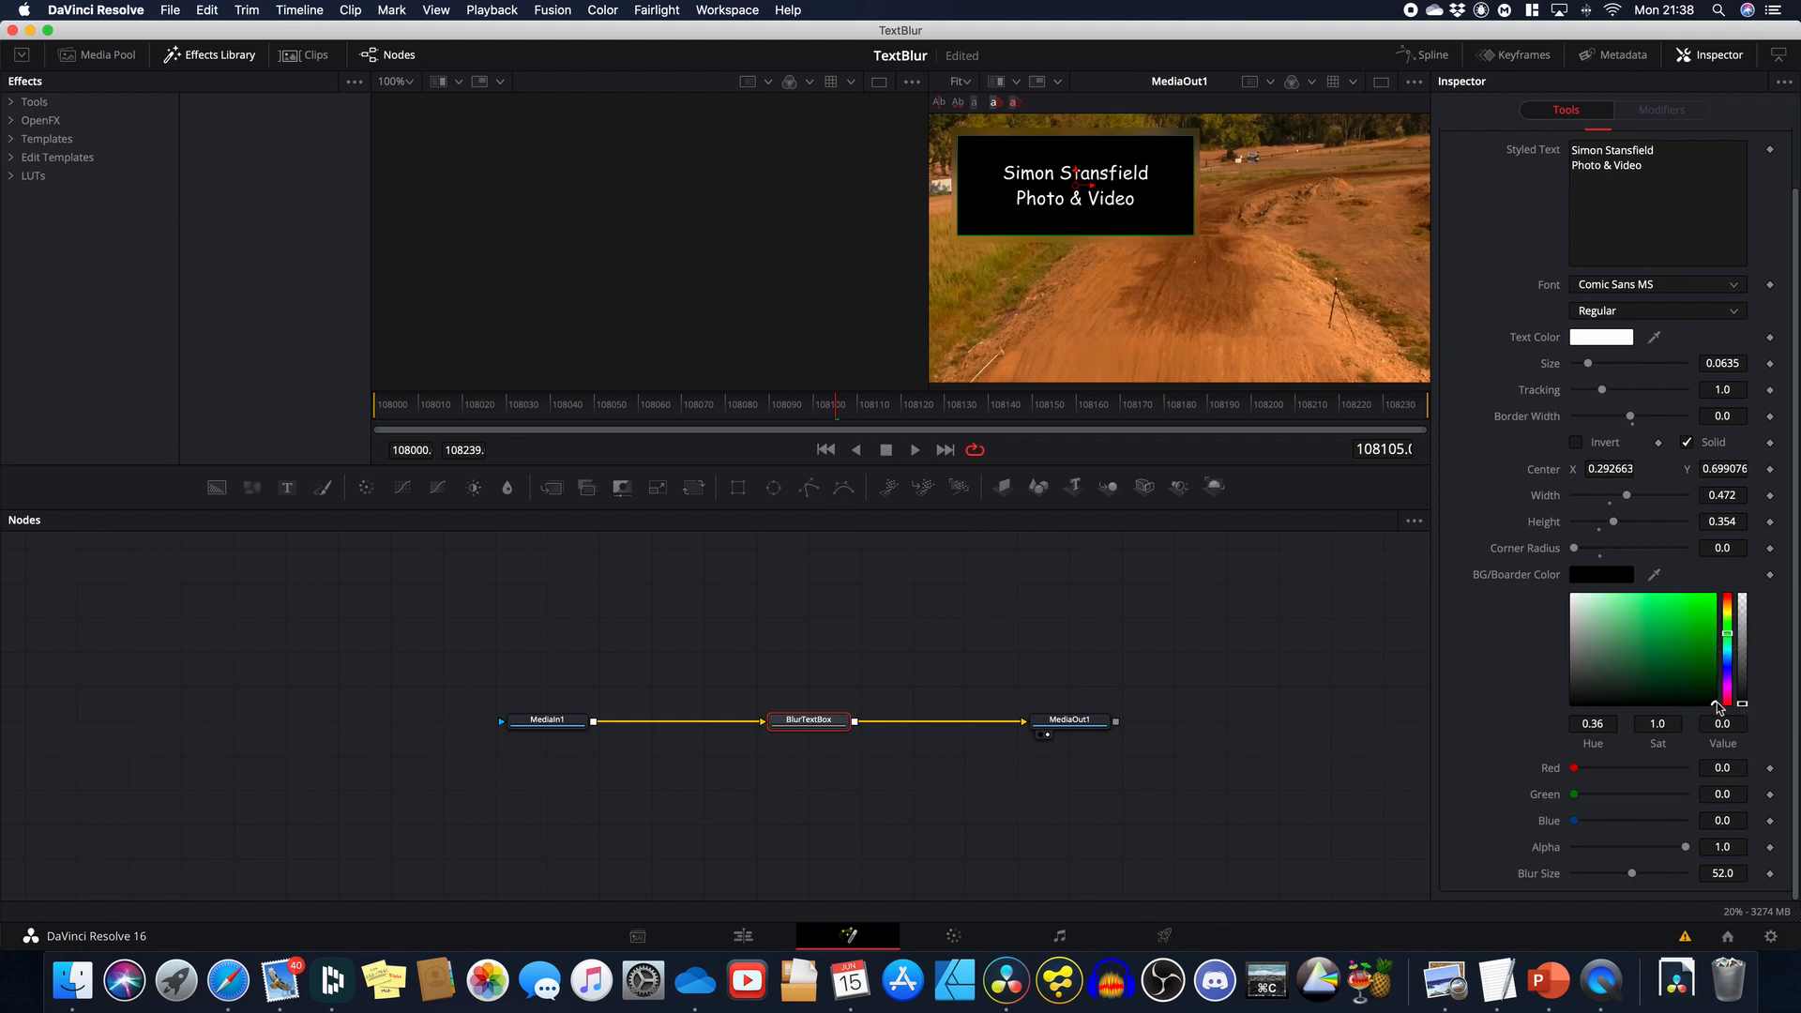
{"action": "left_click_drag", "start_coordinate": [1718, 707], "coordinate": [1745, 577]}
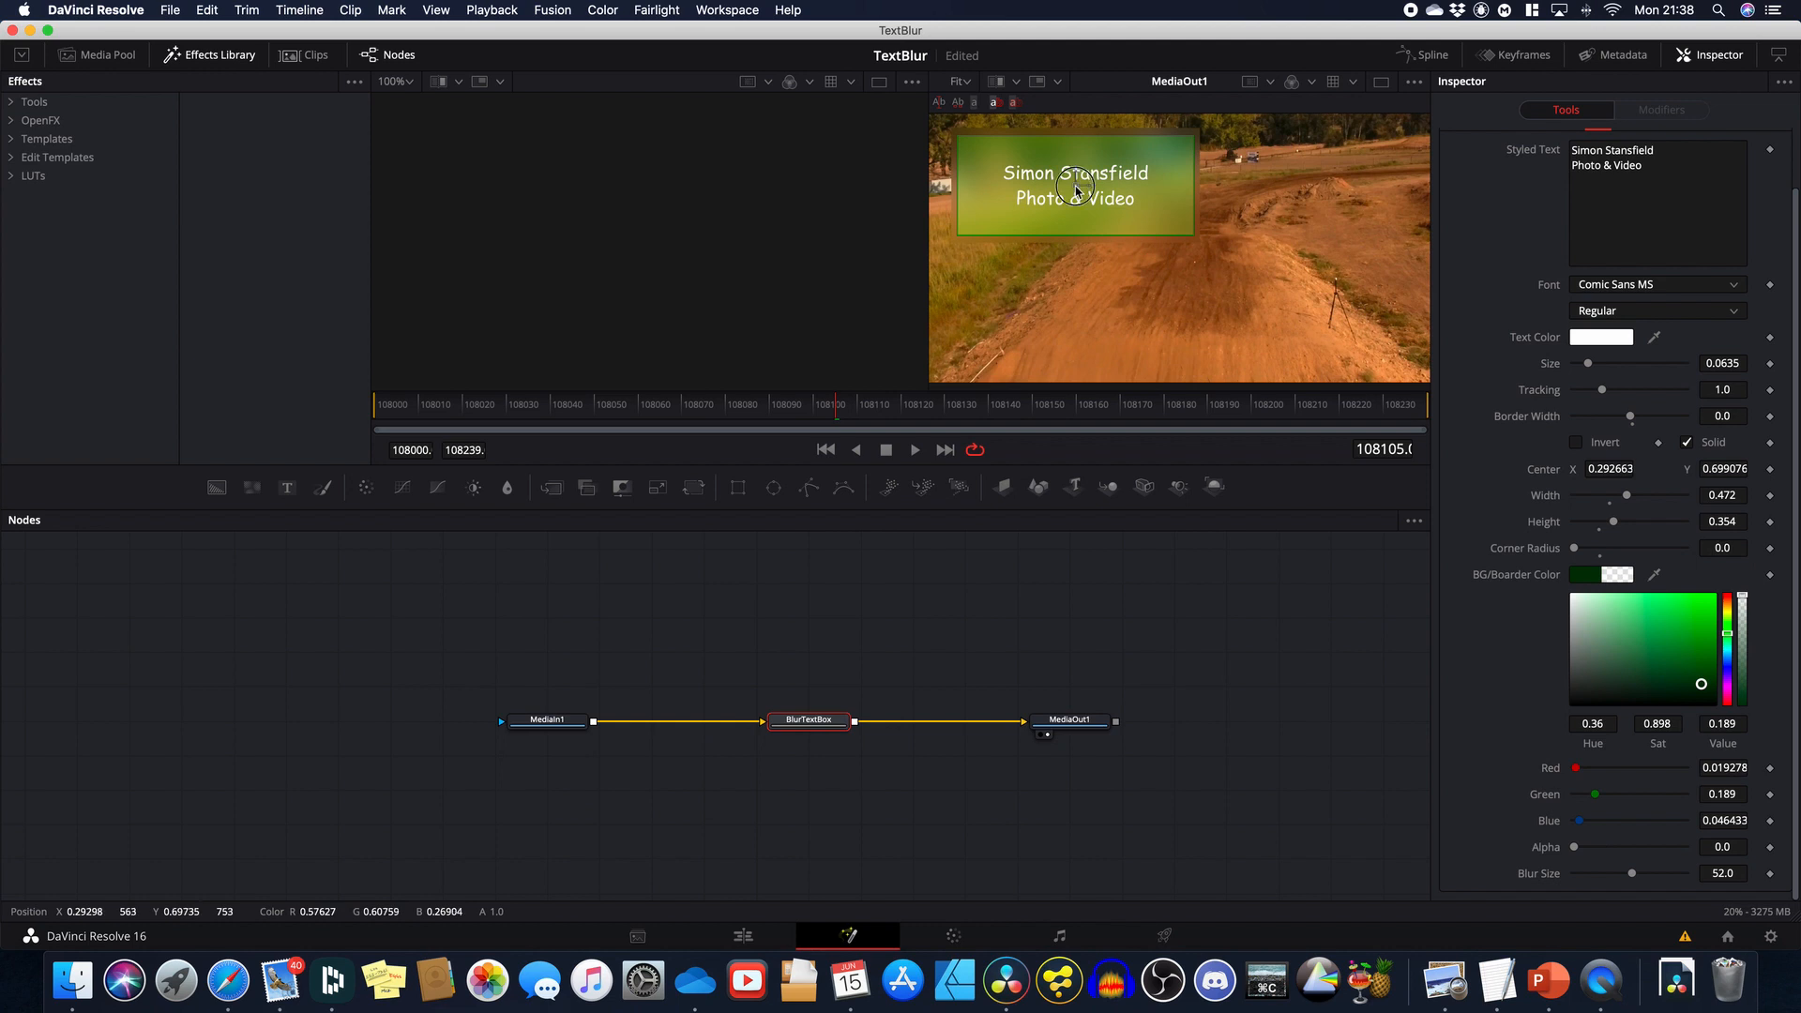
{"action": "left_click_drag", "start_coordinate": [1079, 192], "coordinate": [1288, 322]}
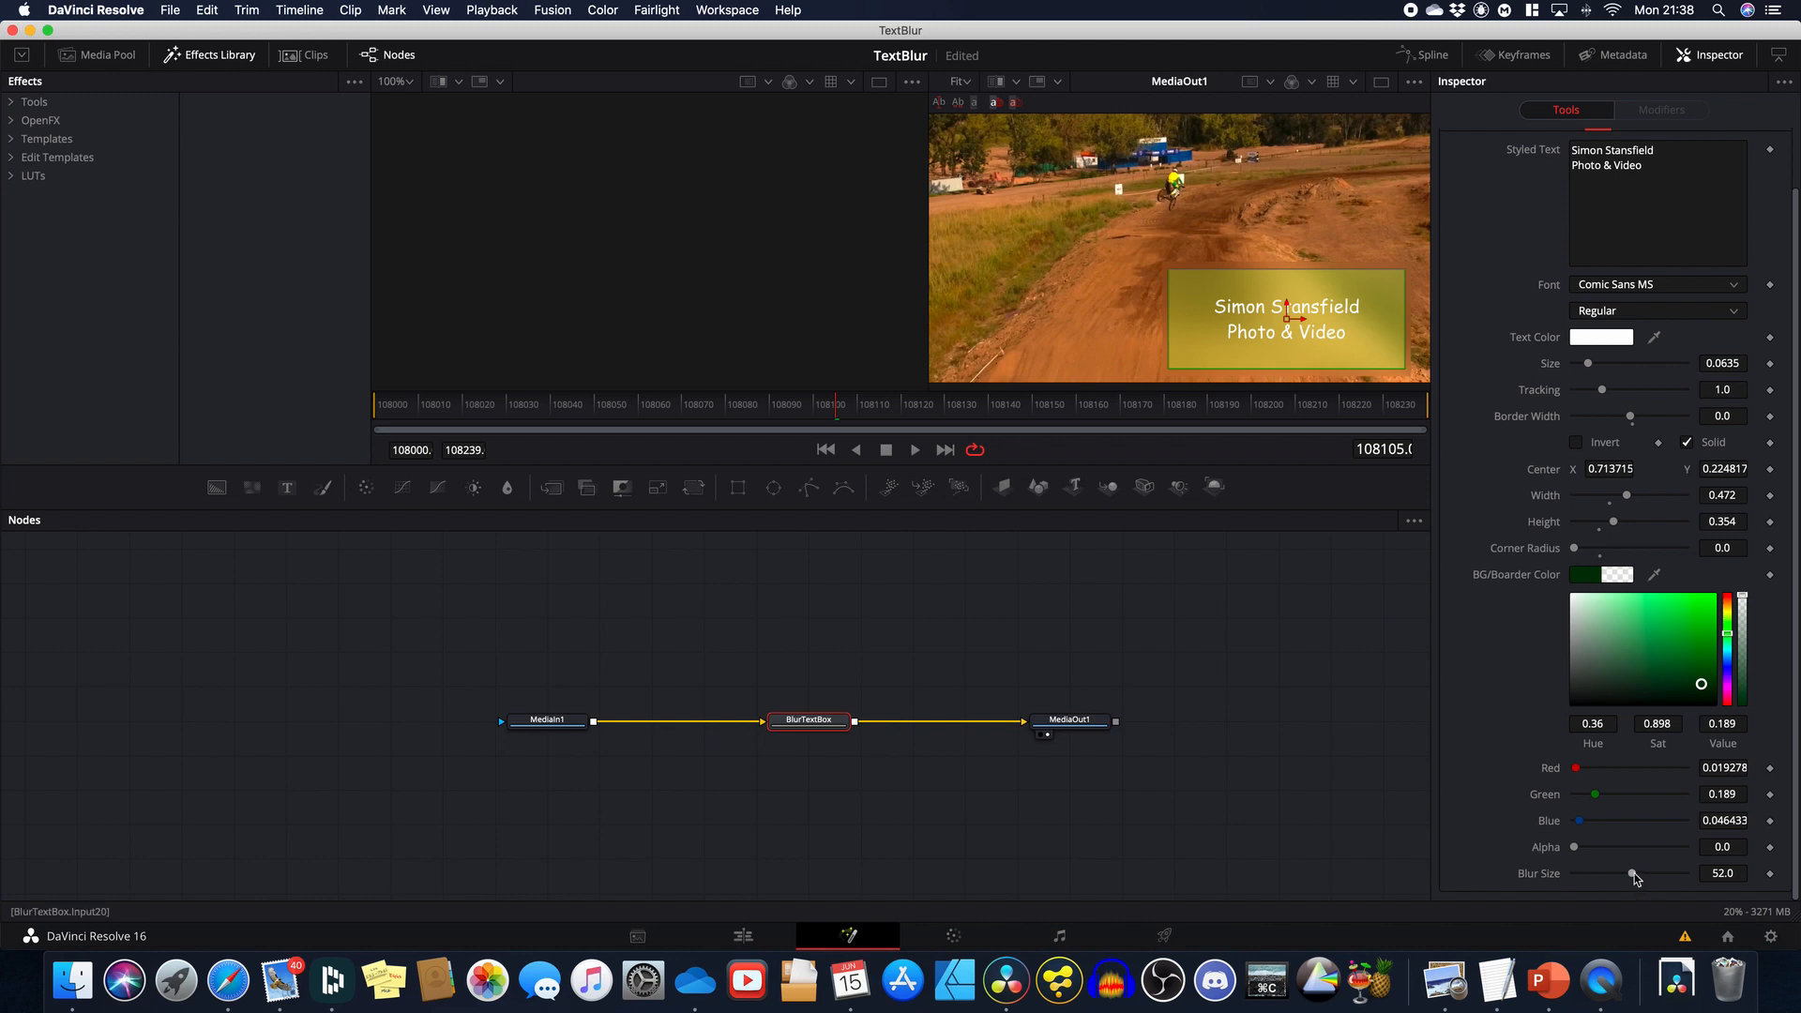
{"action": "left_click_drag", "start_coordinate": [1633, 877], "coordinate": [1591, 871]}
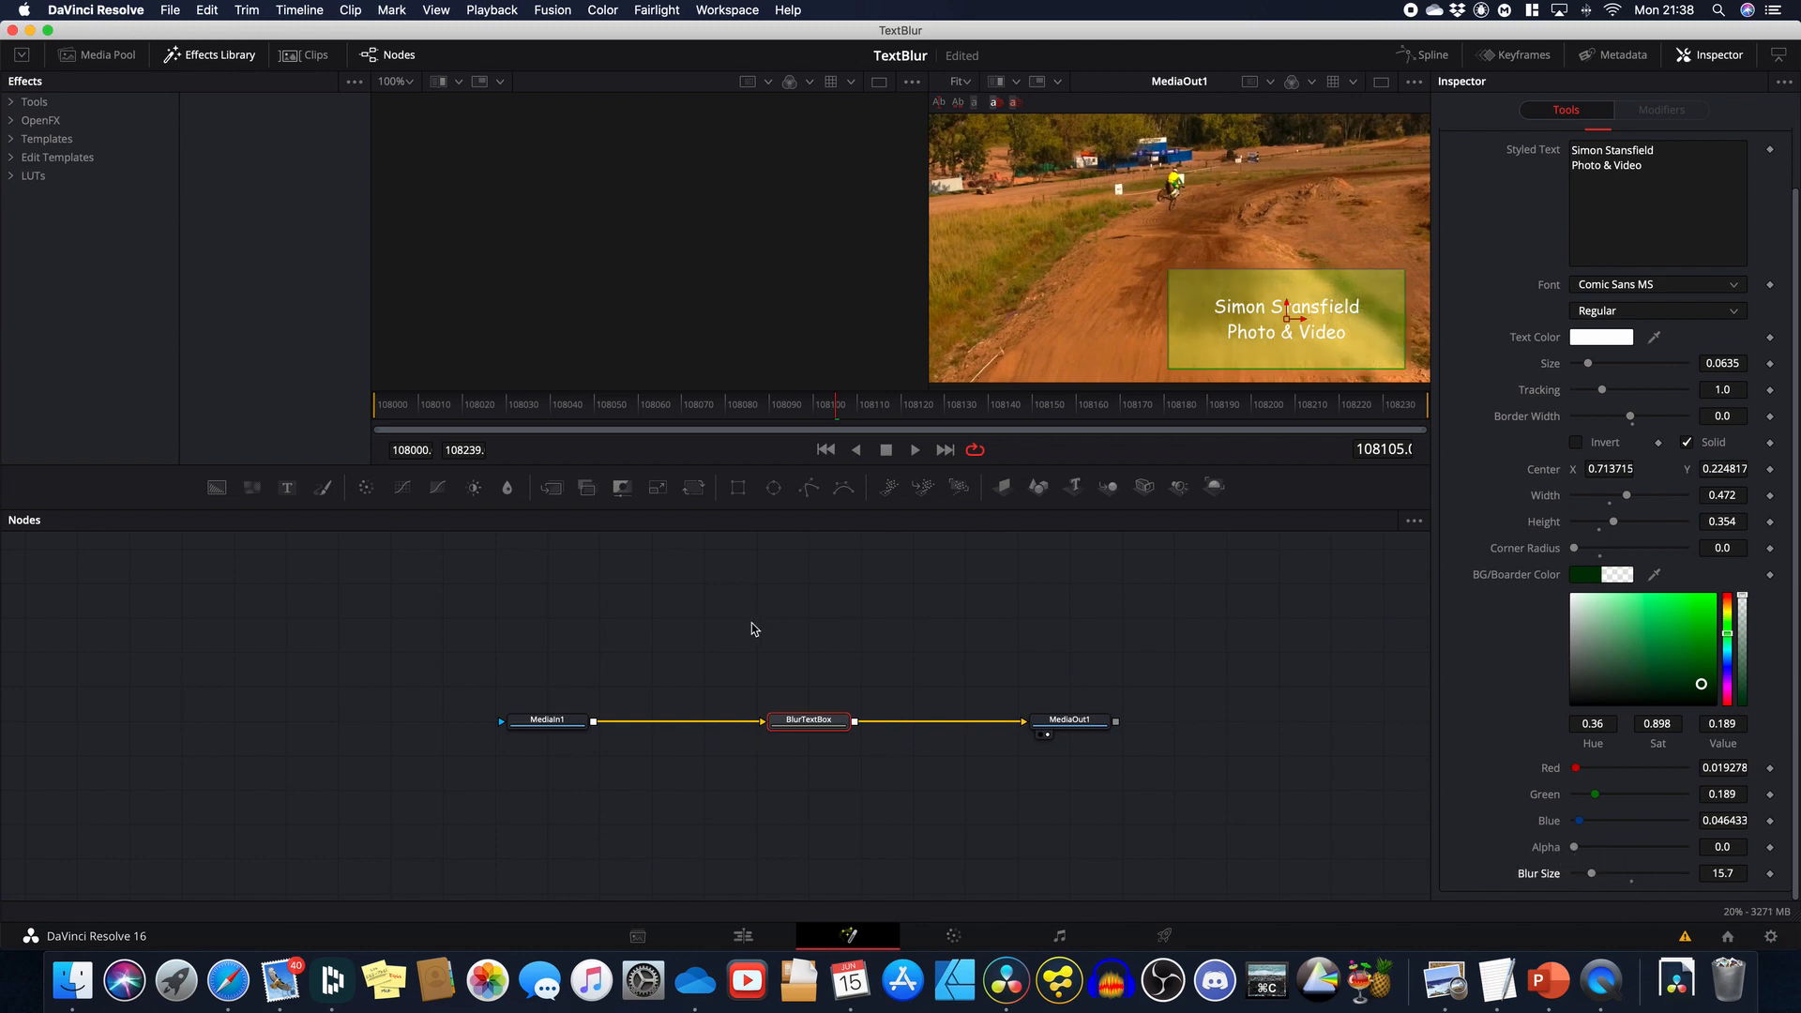